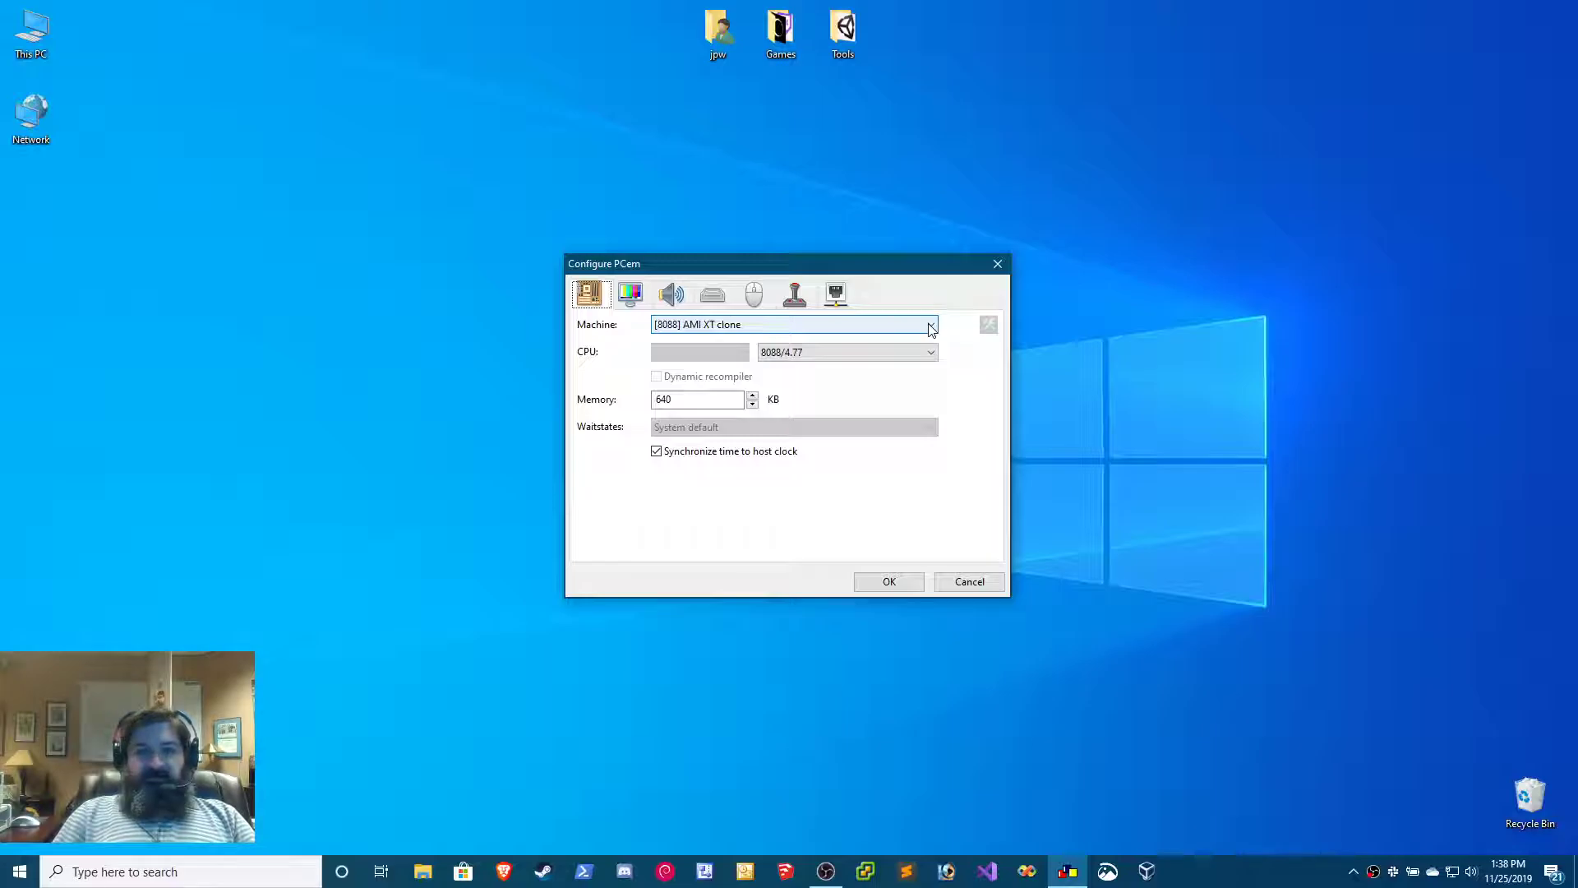
- Set the emulated machine to [486] AMI WinBIOS 486
click(932, 330)
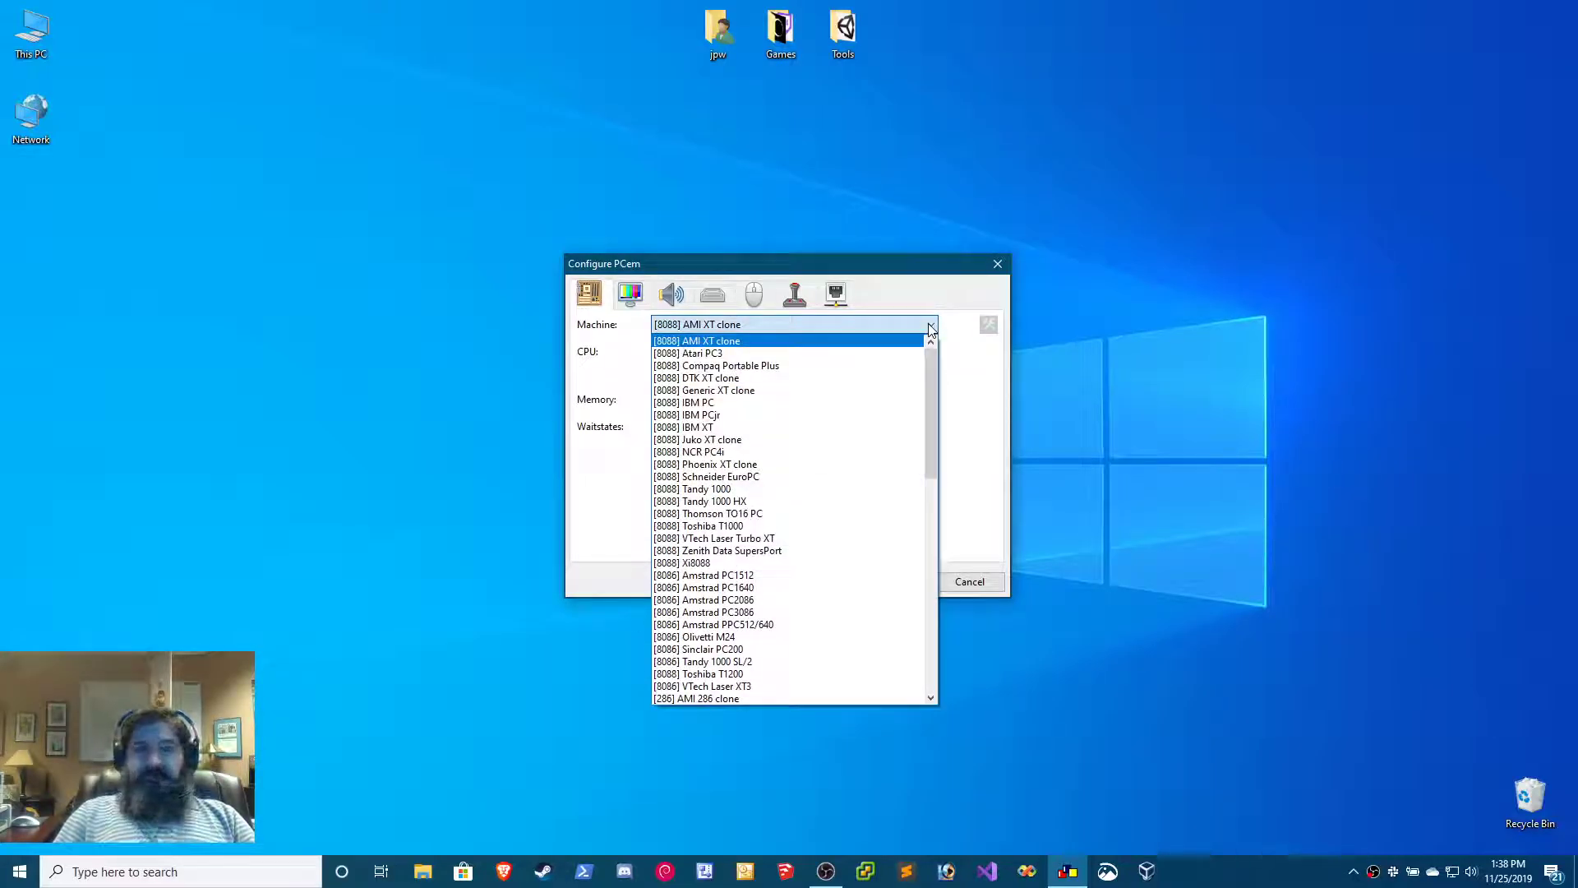
scroll(905, 387, down, 6)
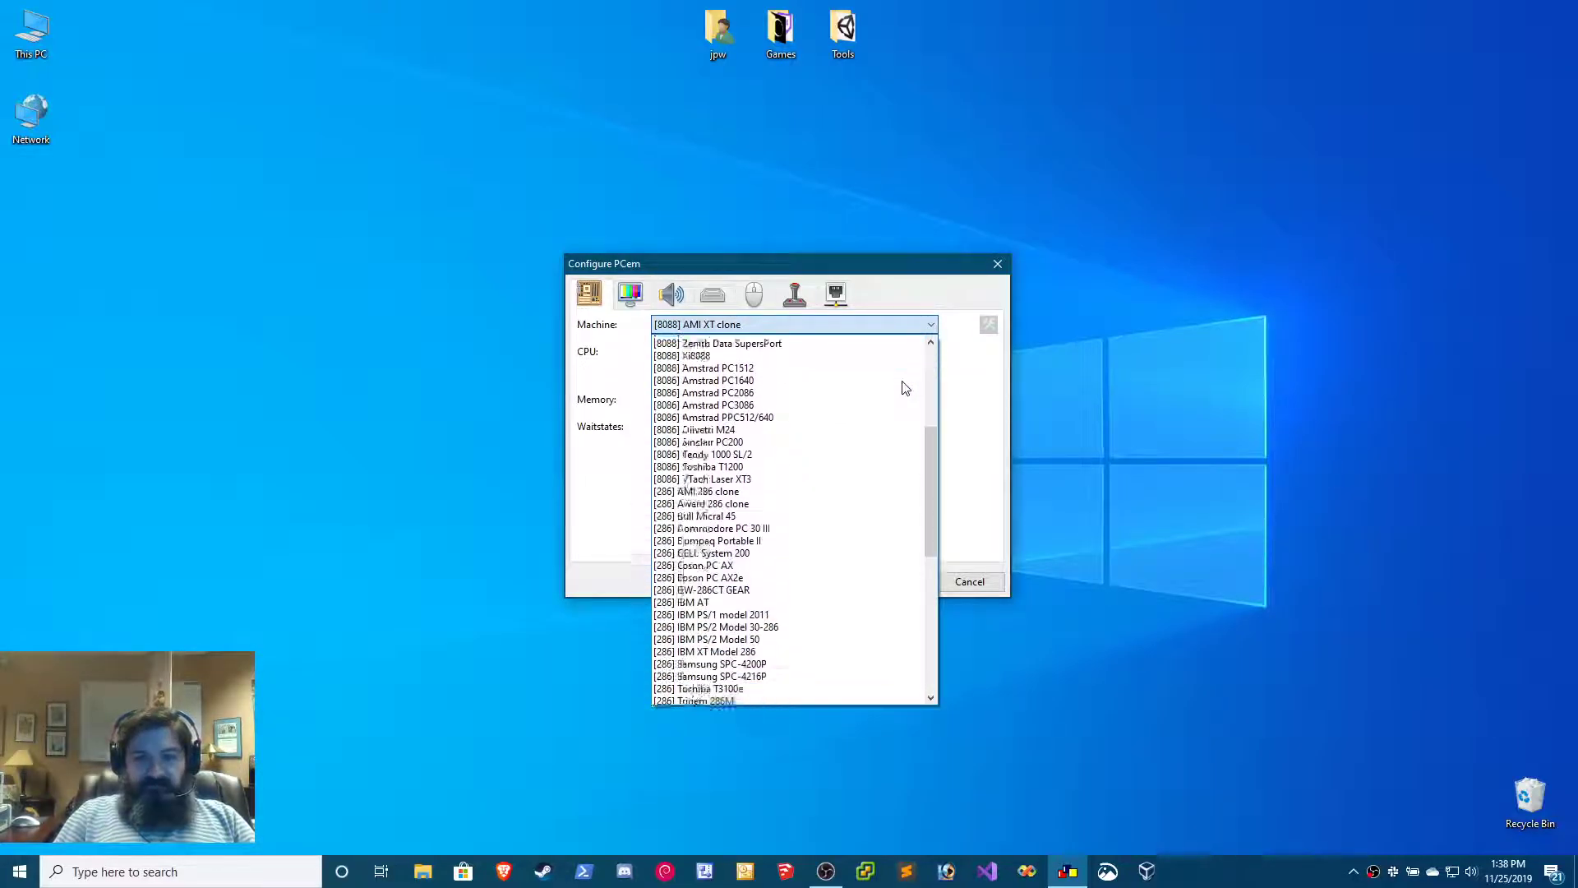
scroll(905, 387, down, 6)
scroll(905, 387, down, 4)
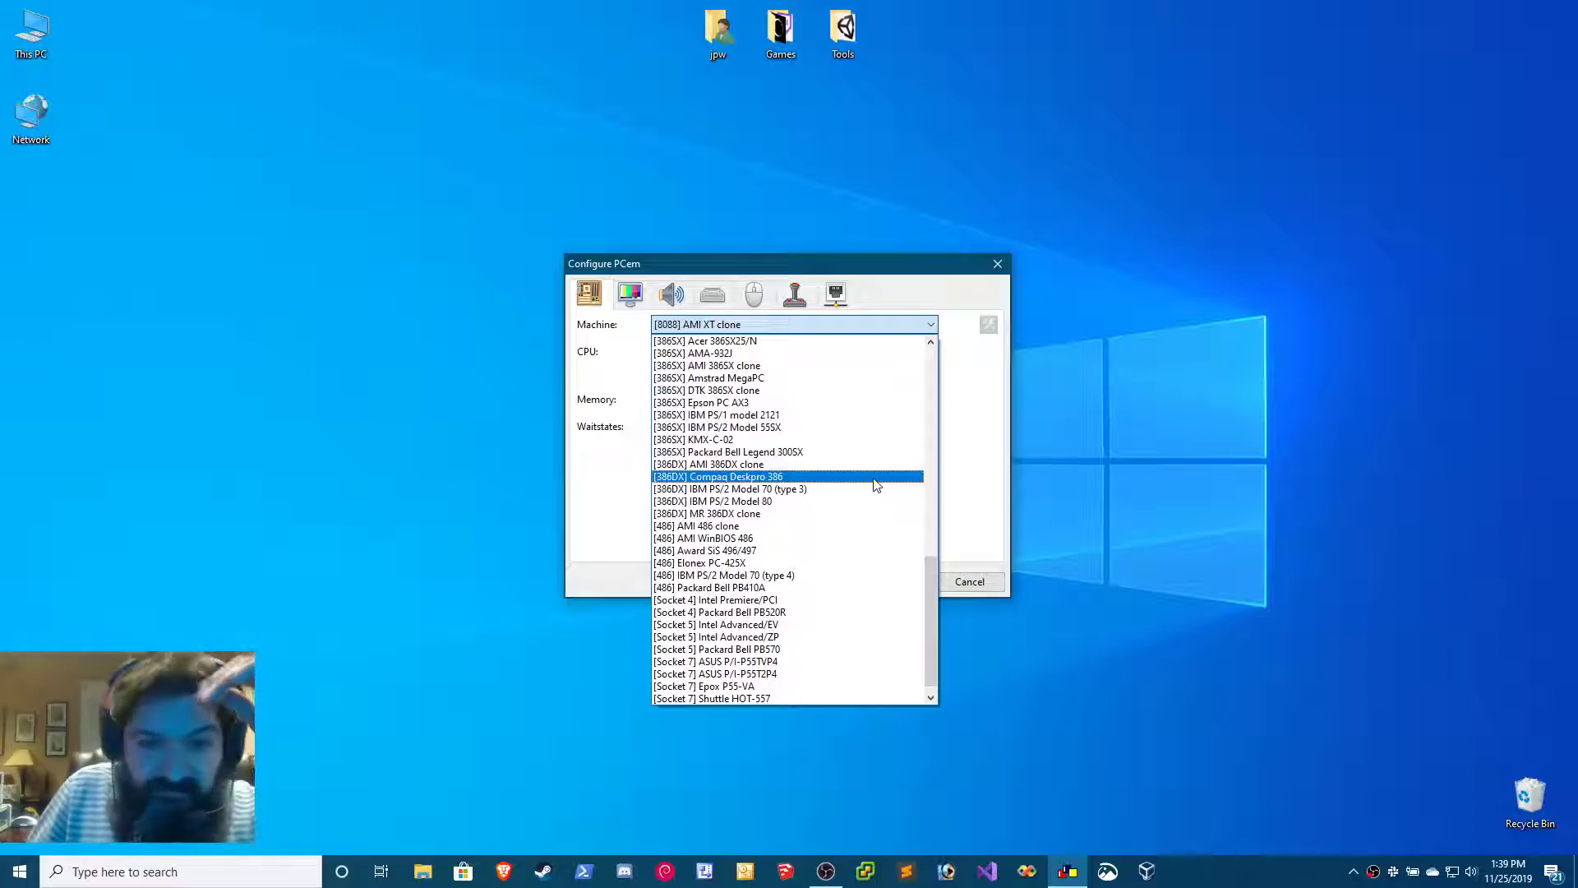
click(855, 538)
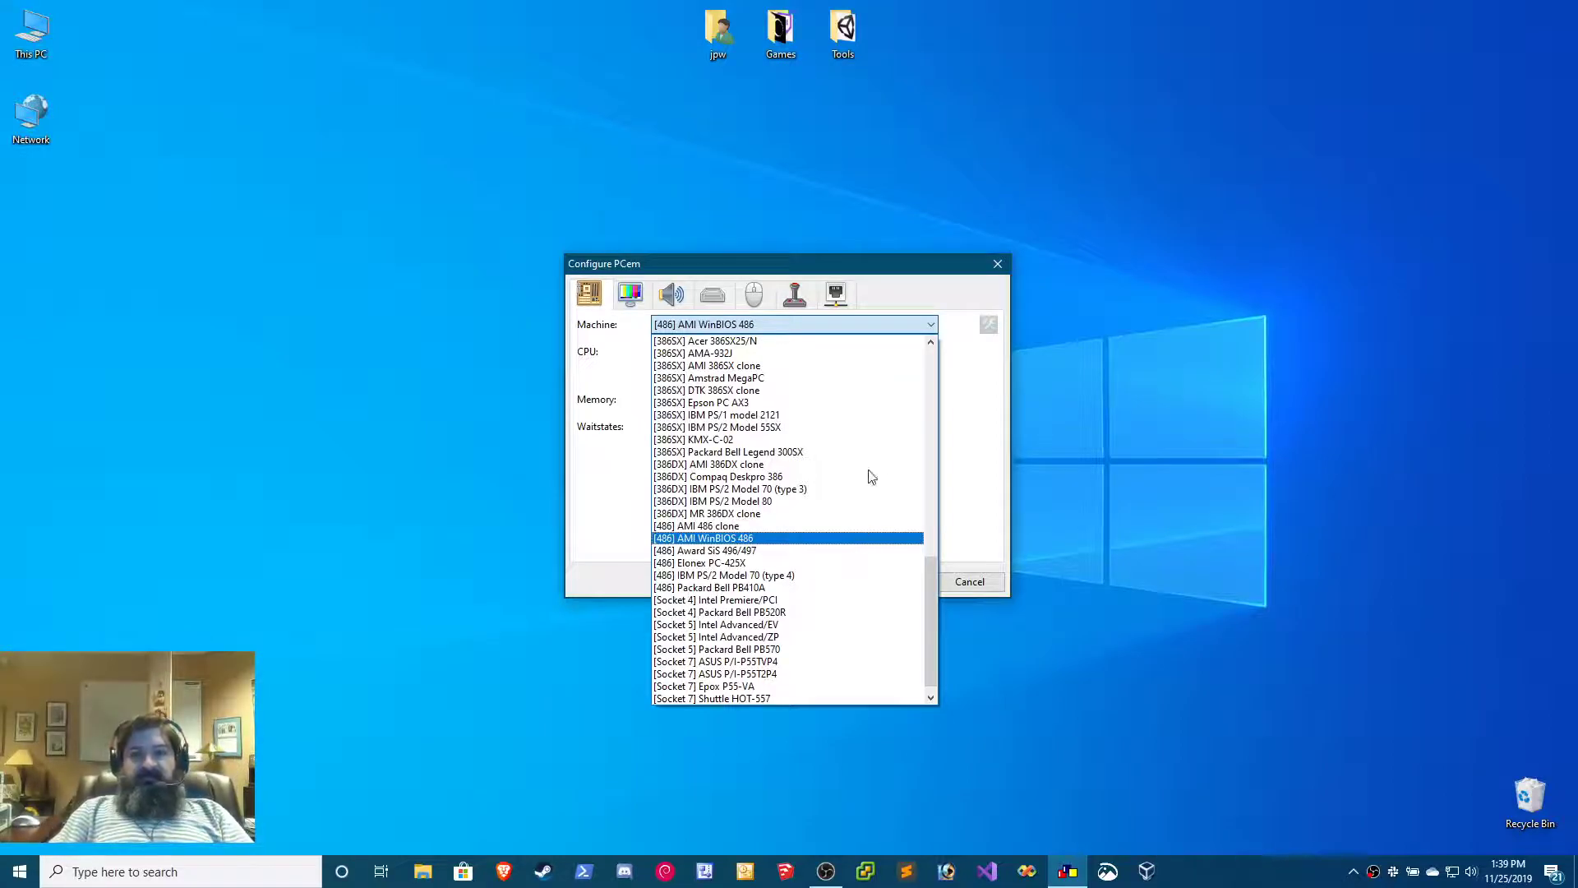
click(886, 537)
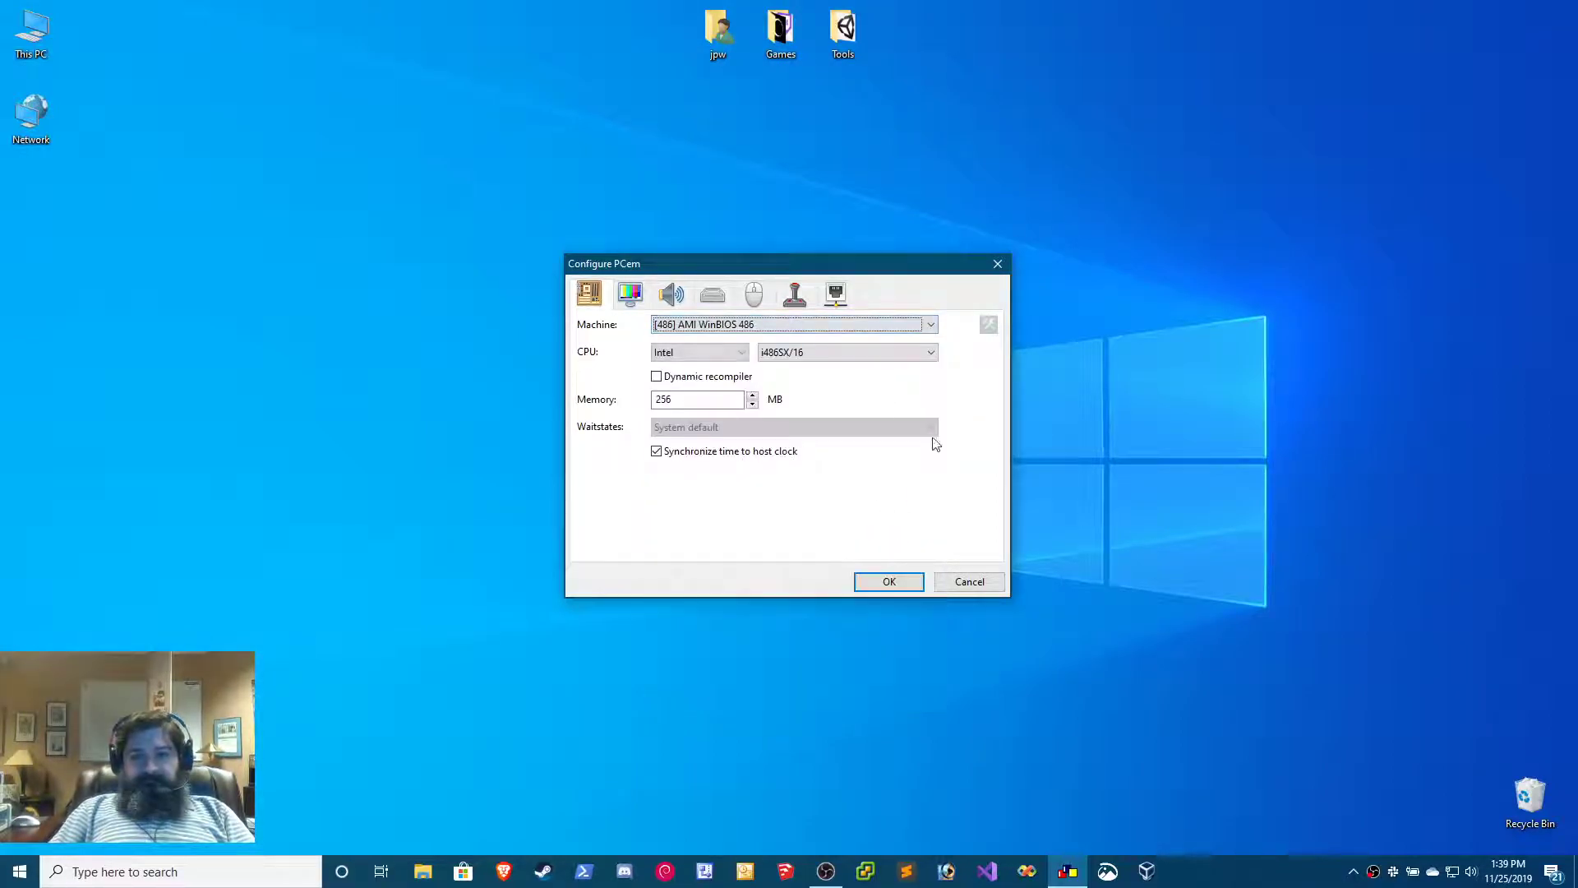
- Set the CPU to i486DX2/66 and the memory to 16 MB
click(823, 354)
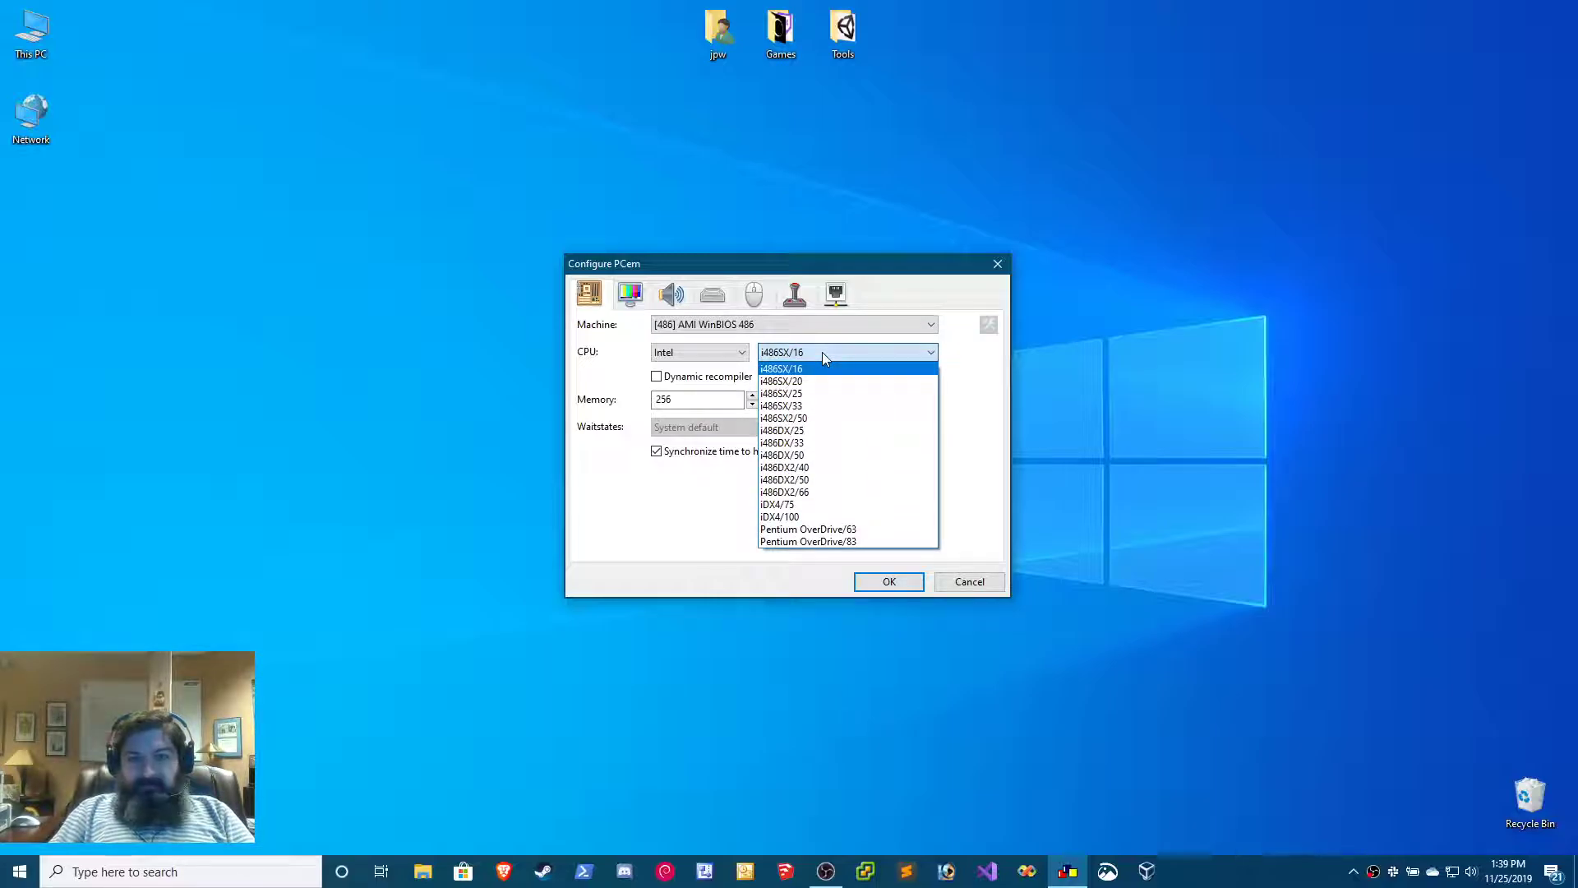
click(837, 495)
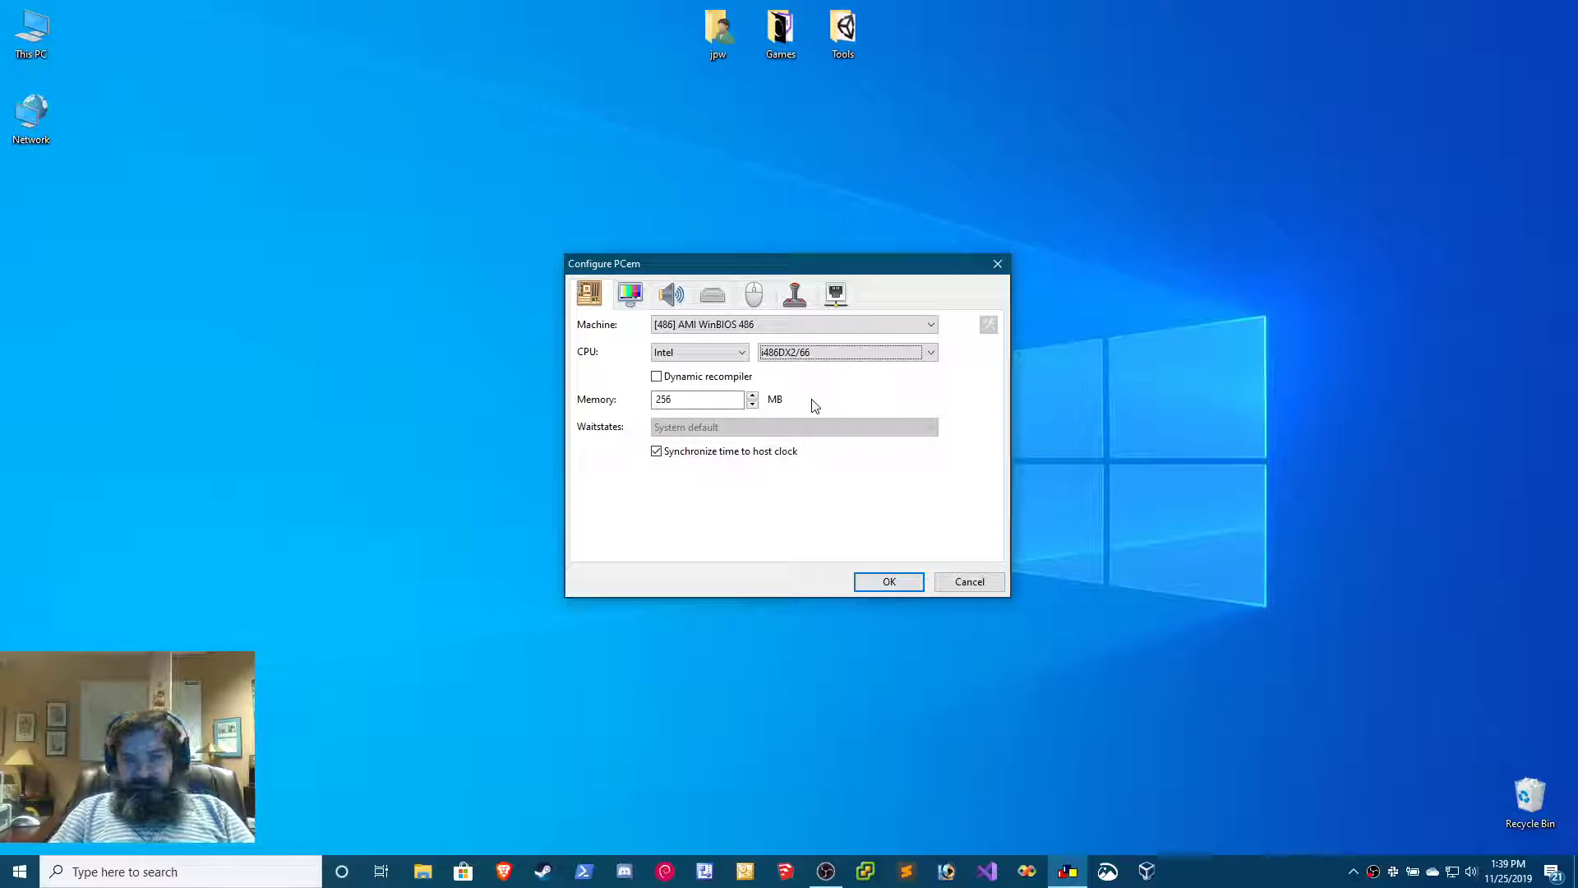
double_click(683, 402)
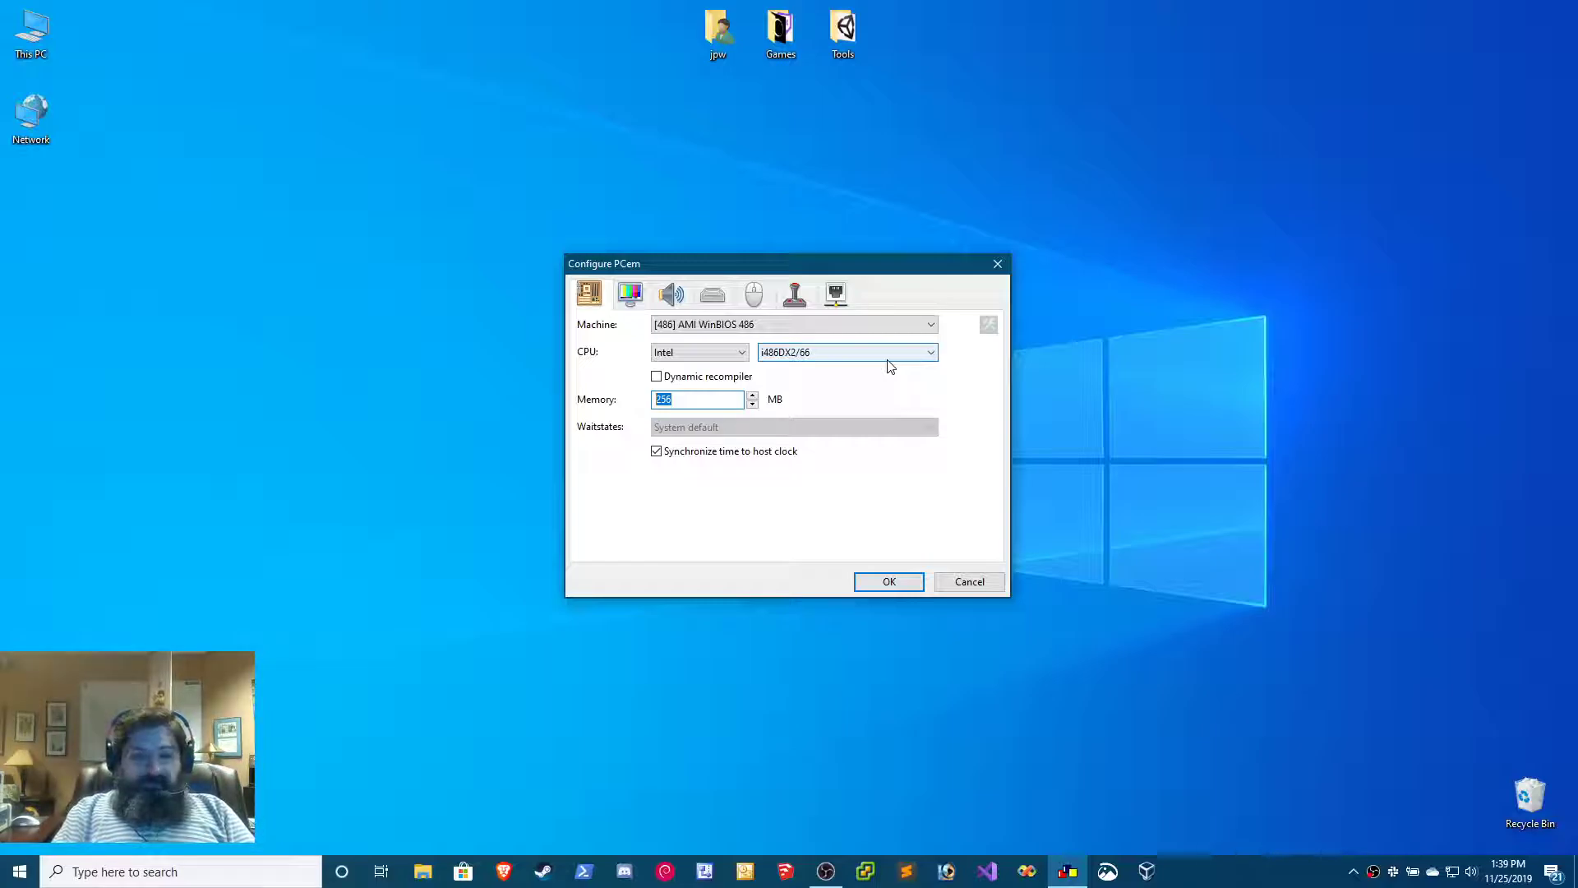
text(16)
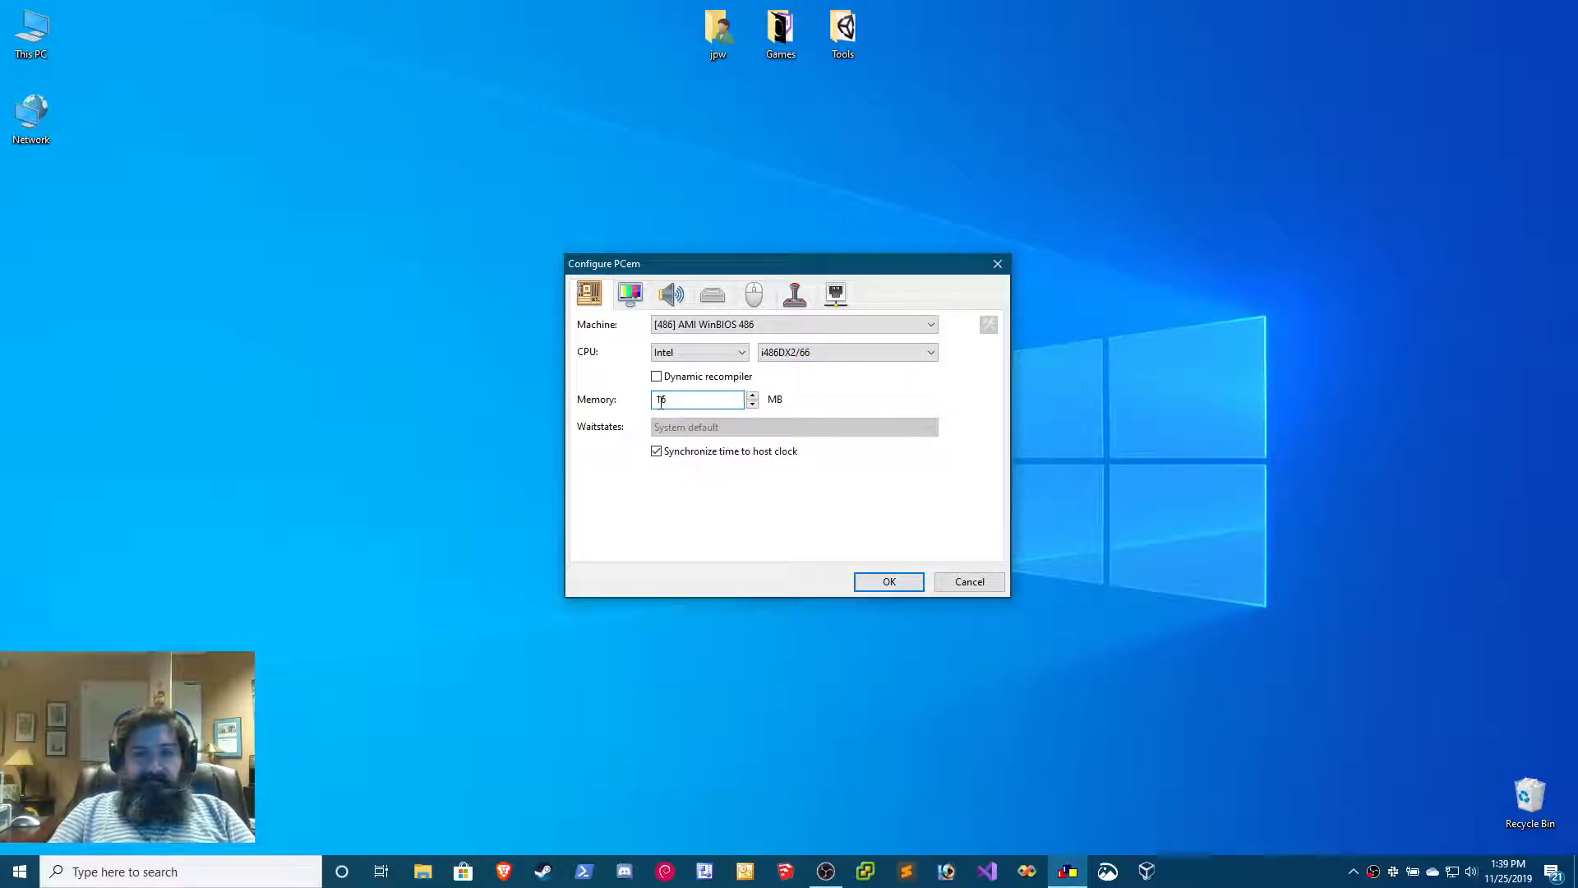
- Set the machine's graphics device to VGA
click(631, 301)
click(695, 328)
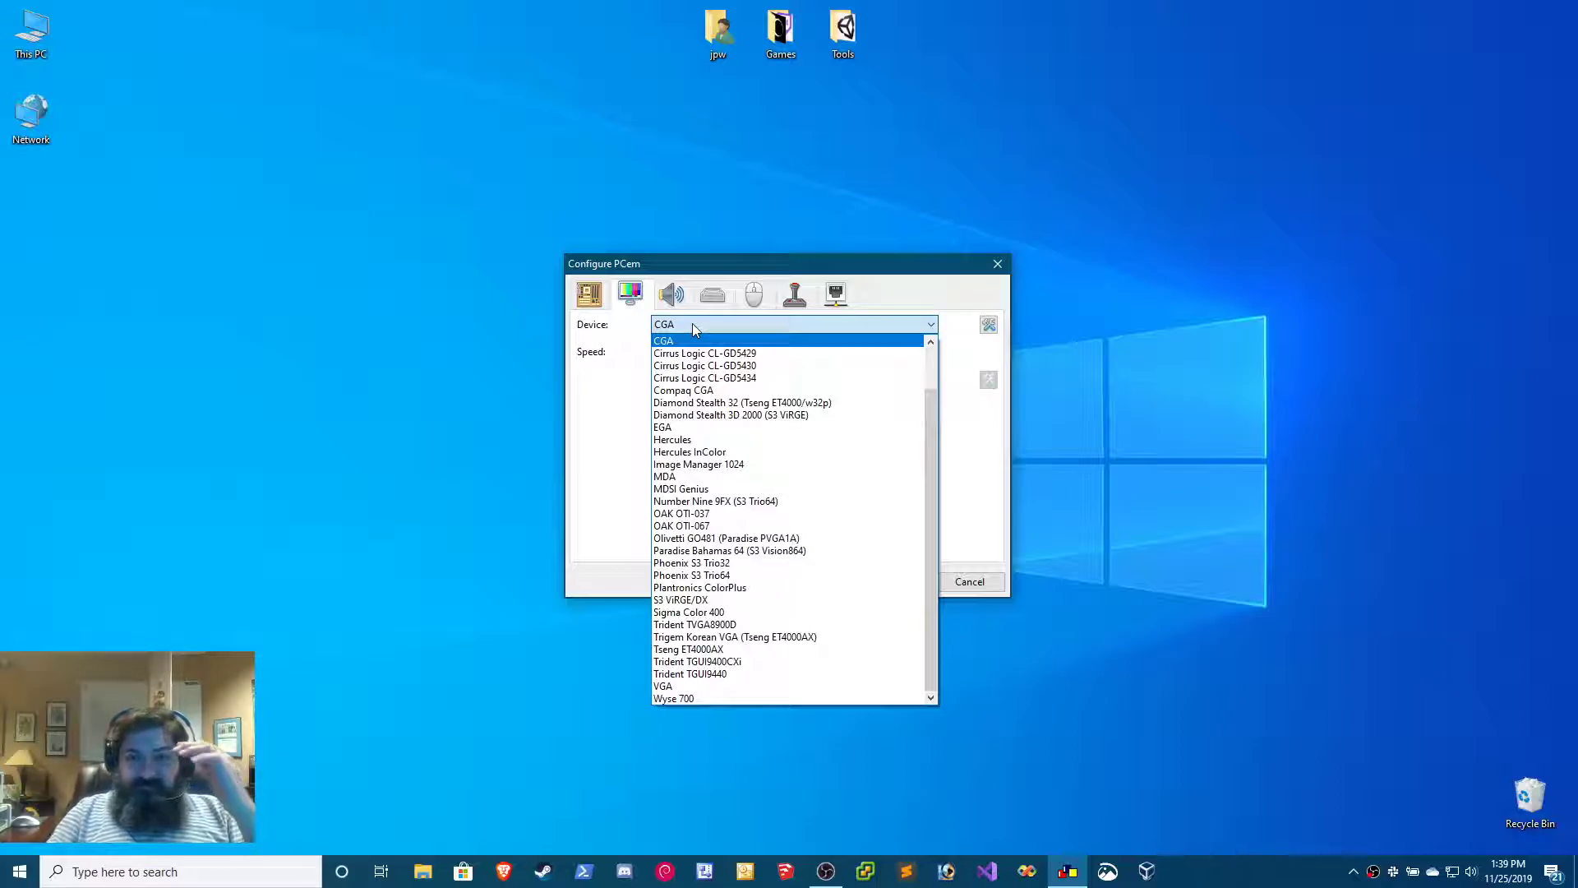
scroll(810, 372, up, 2)
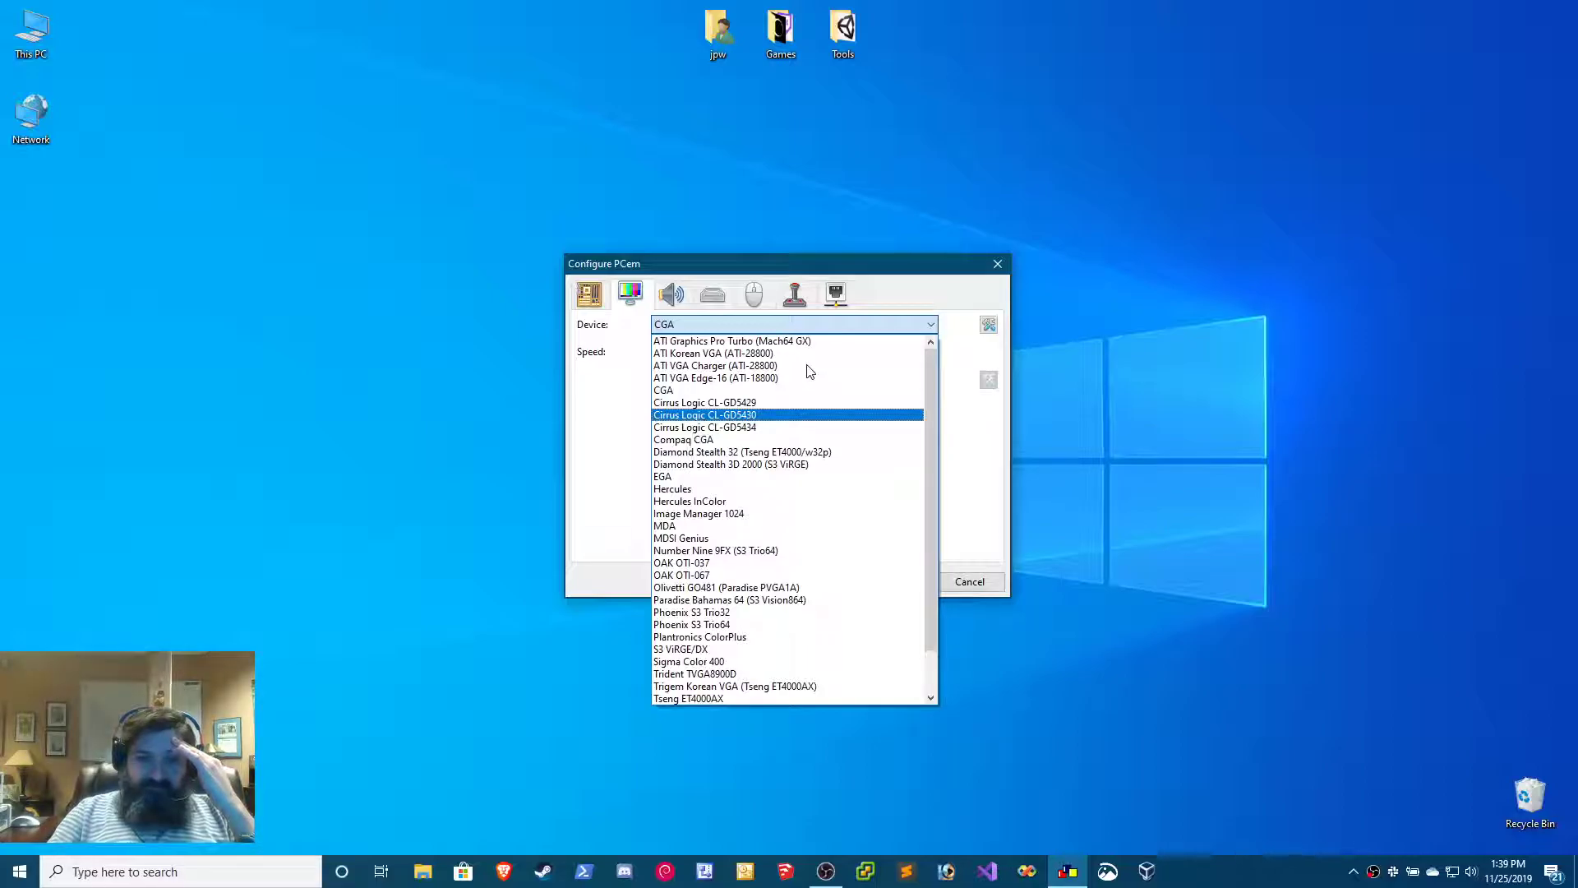
scroll(810, 371, down, 2)
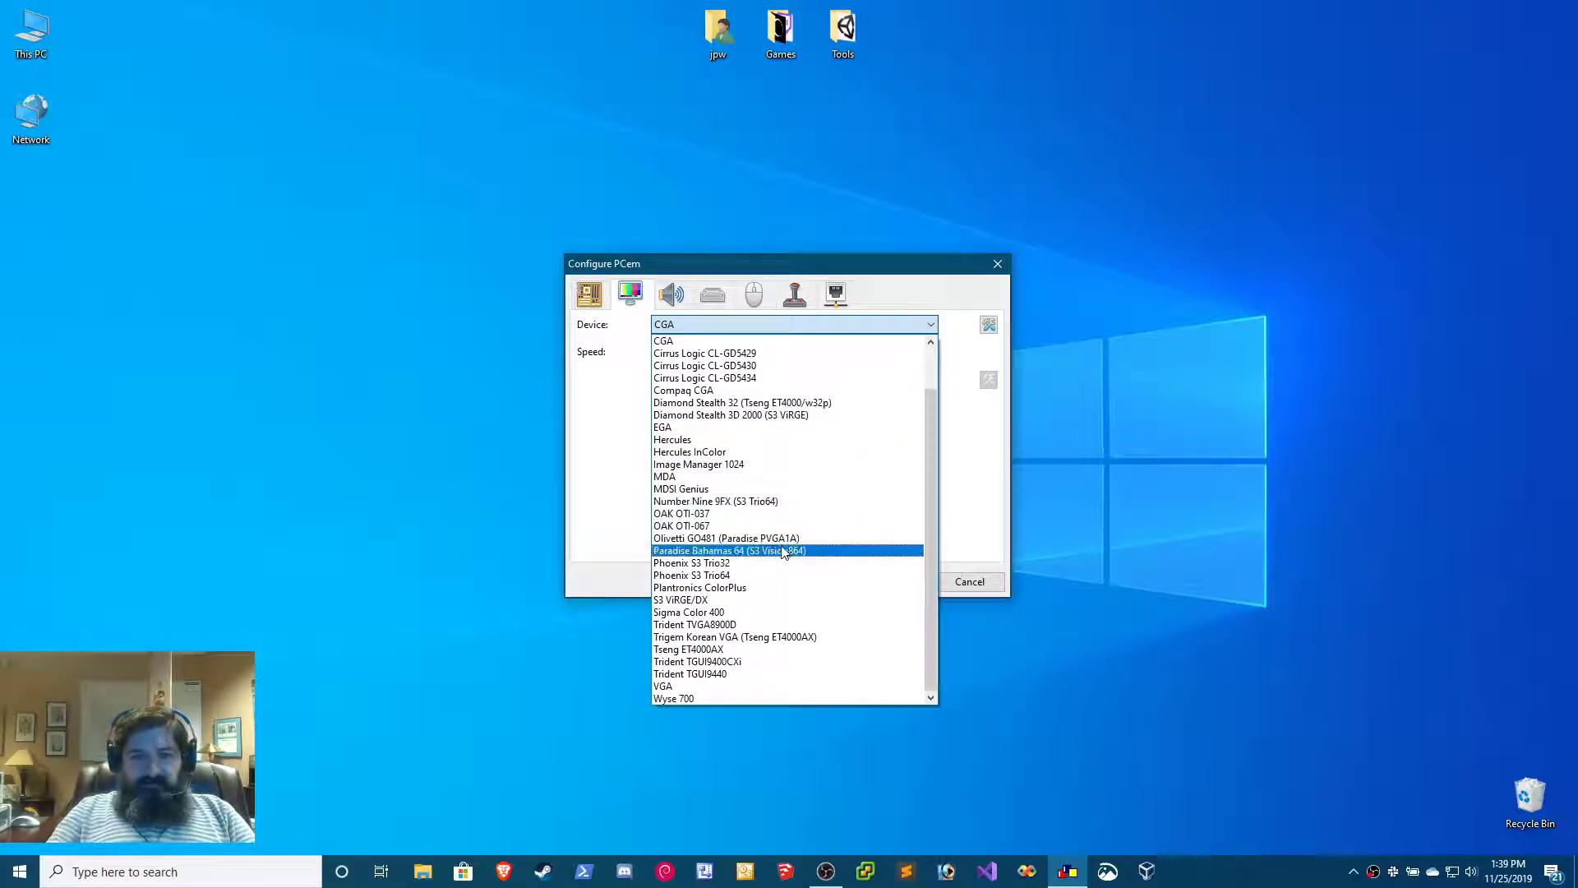
click(784, 687)
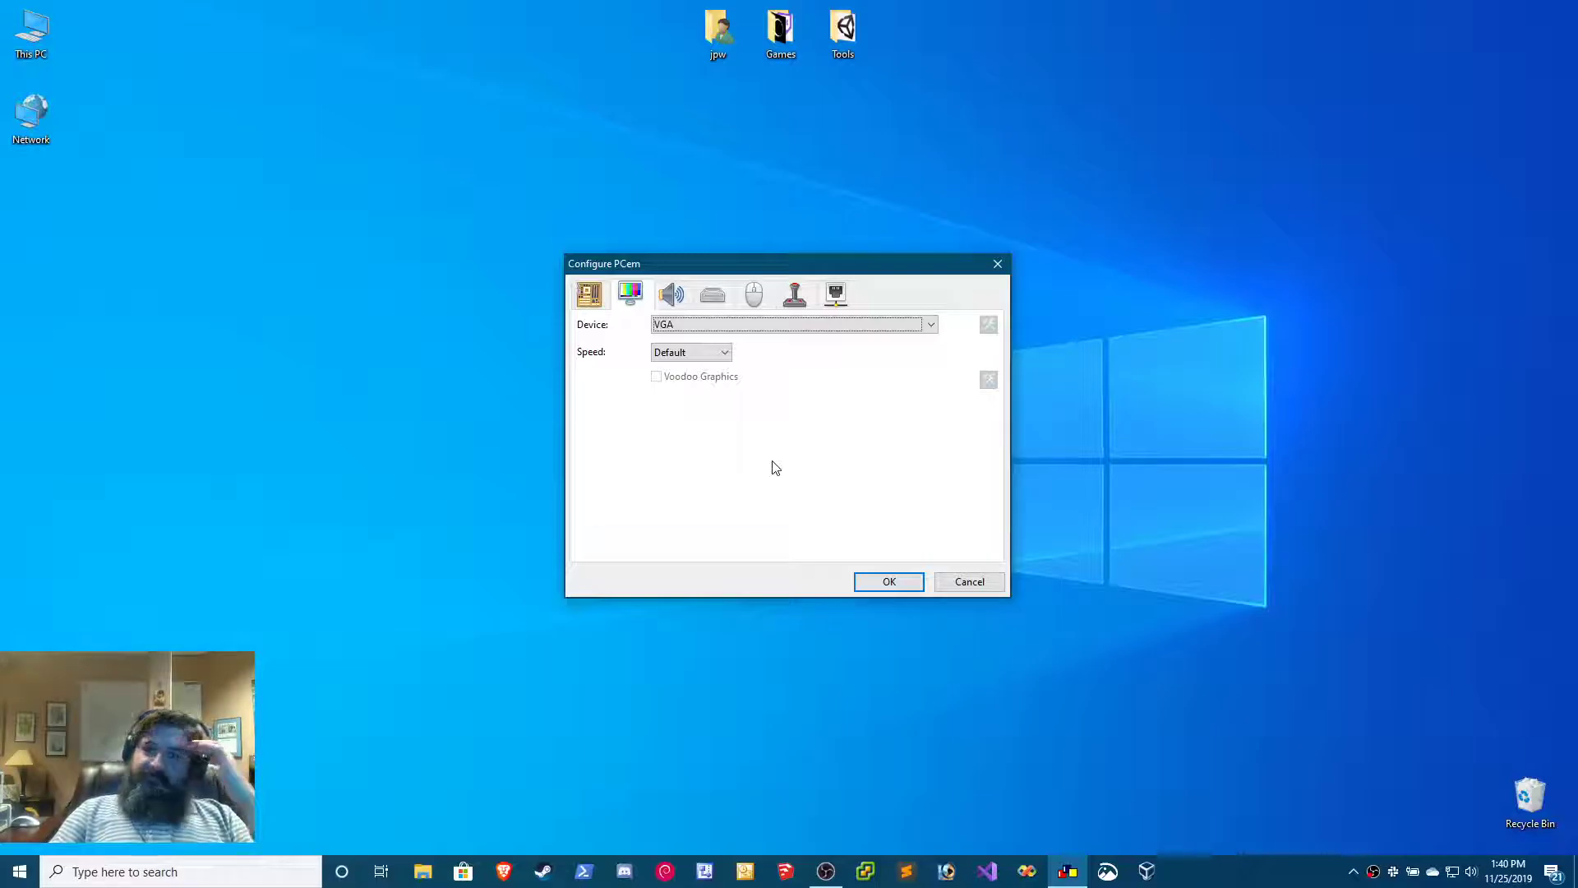
- Set the machine's sound device to Sound Blaster 1.0
click(676, 303)
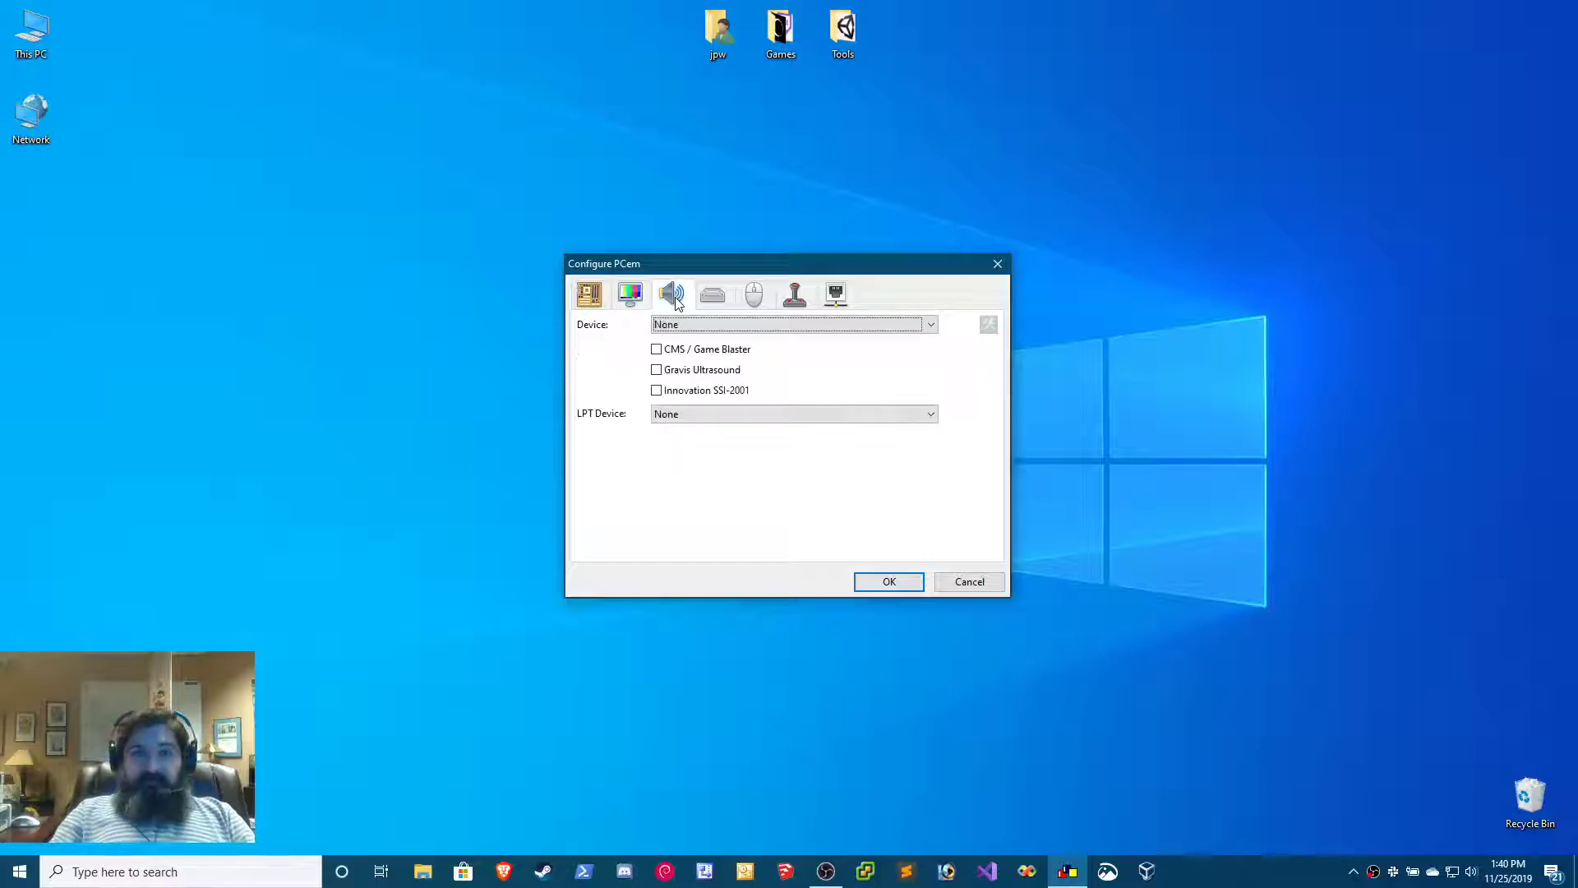
click(932, 325)
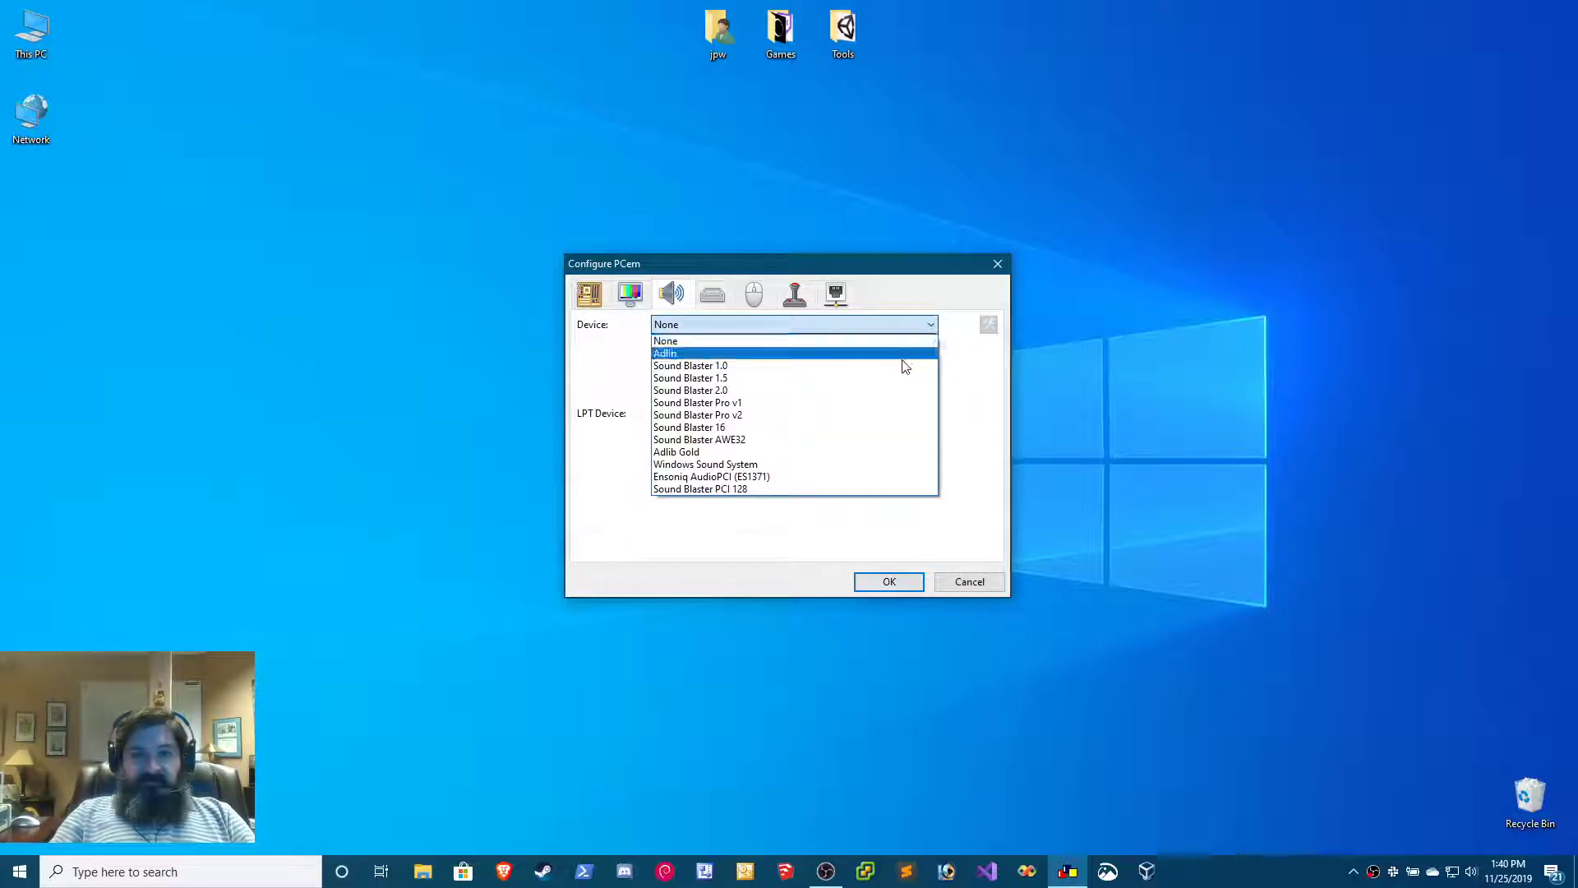
click(904, 380)
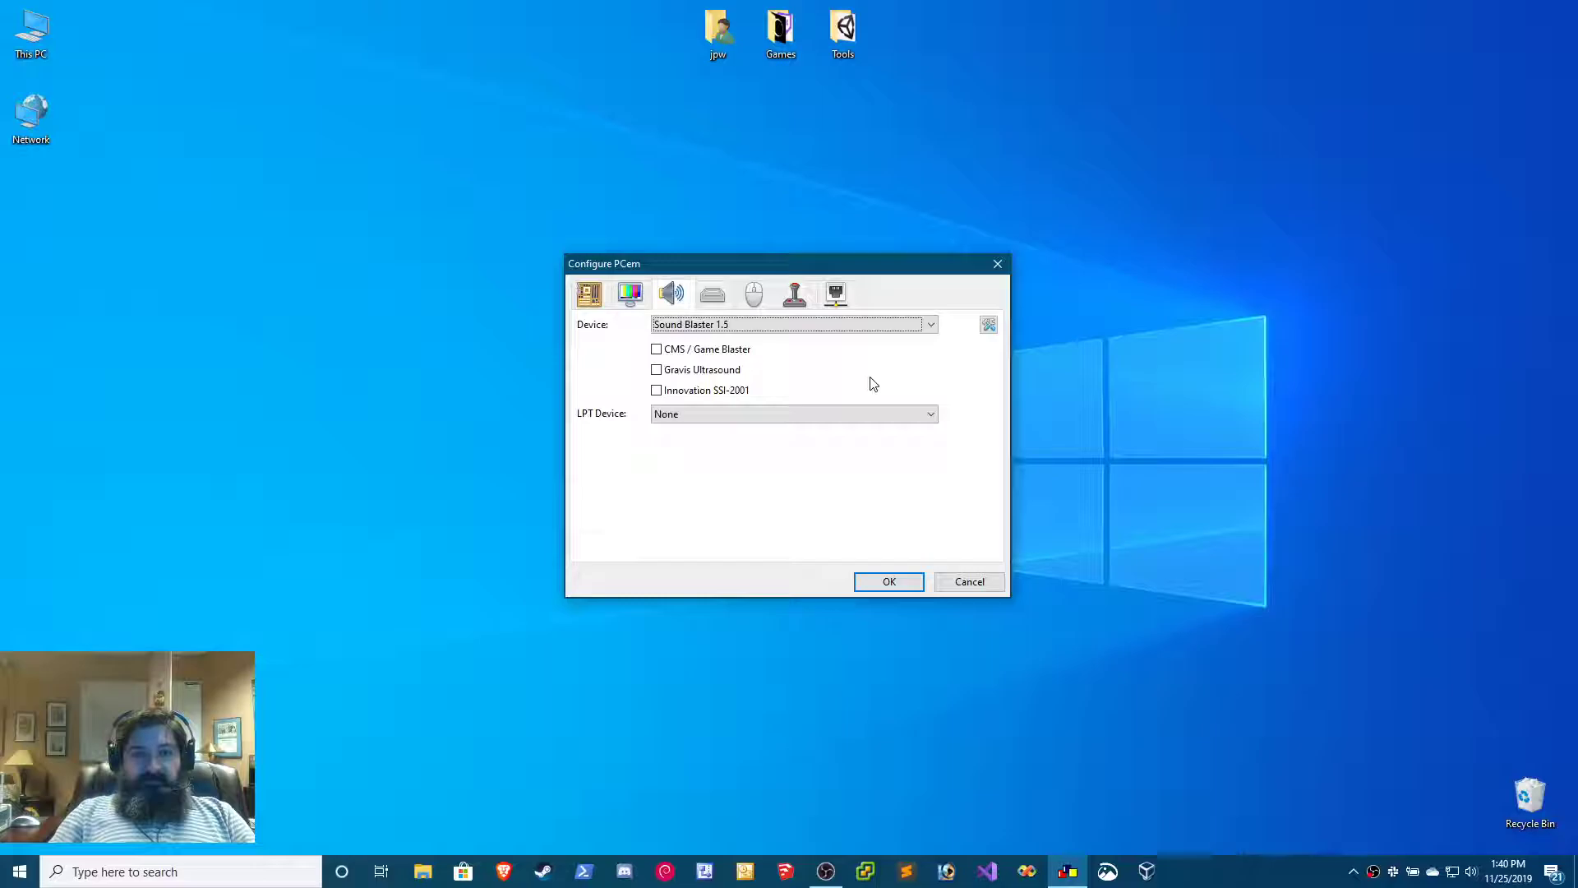
click(927, 327)
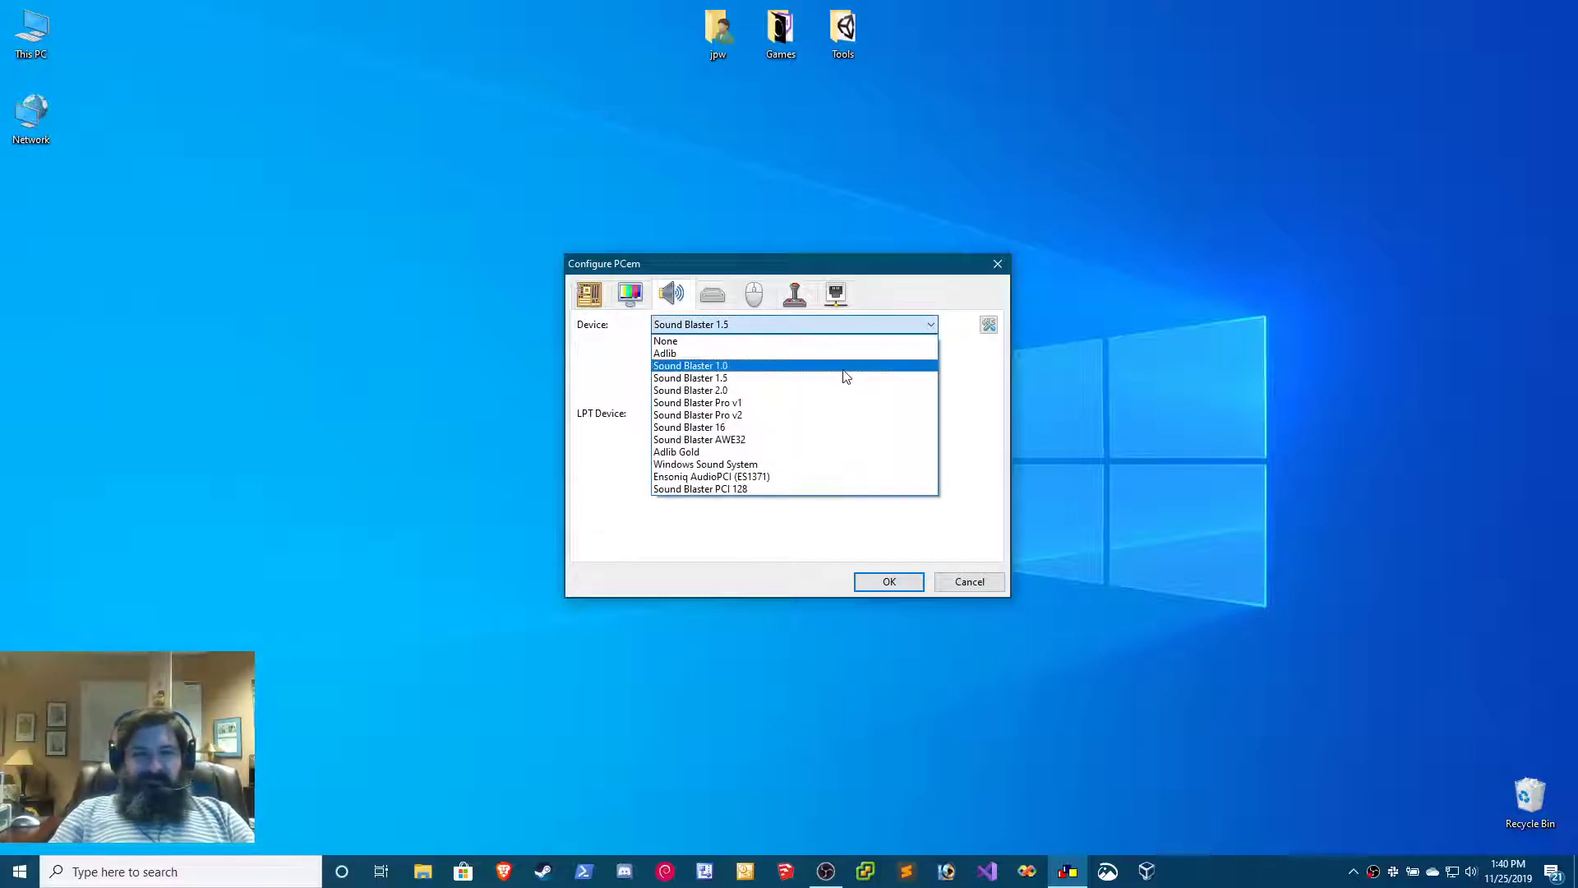
click(844, 367)
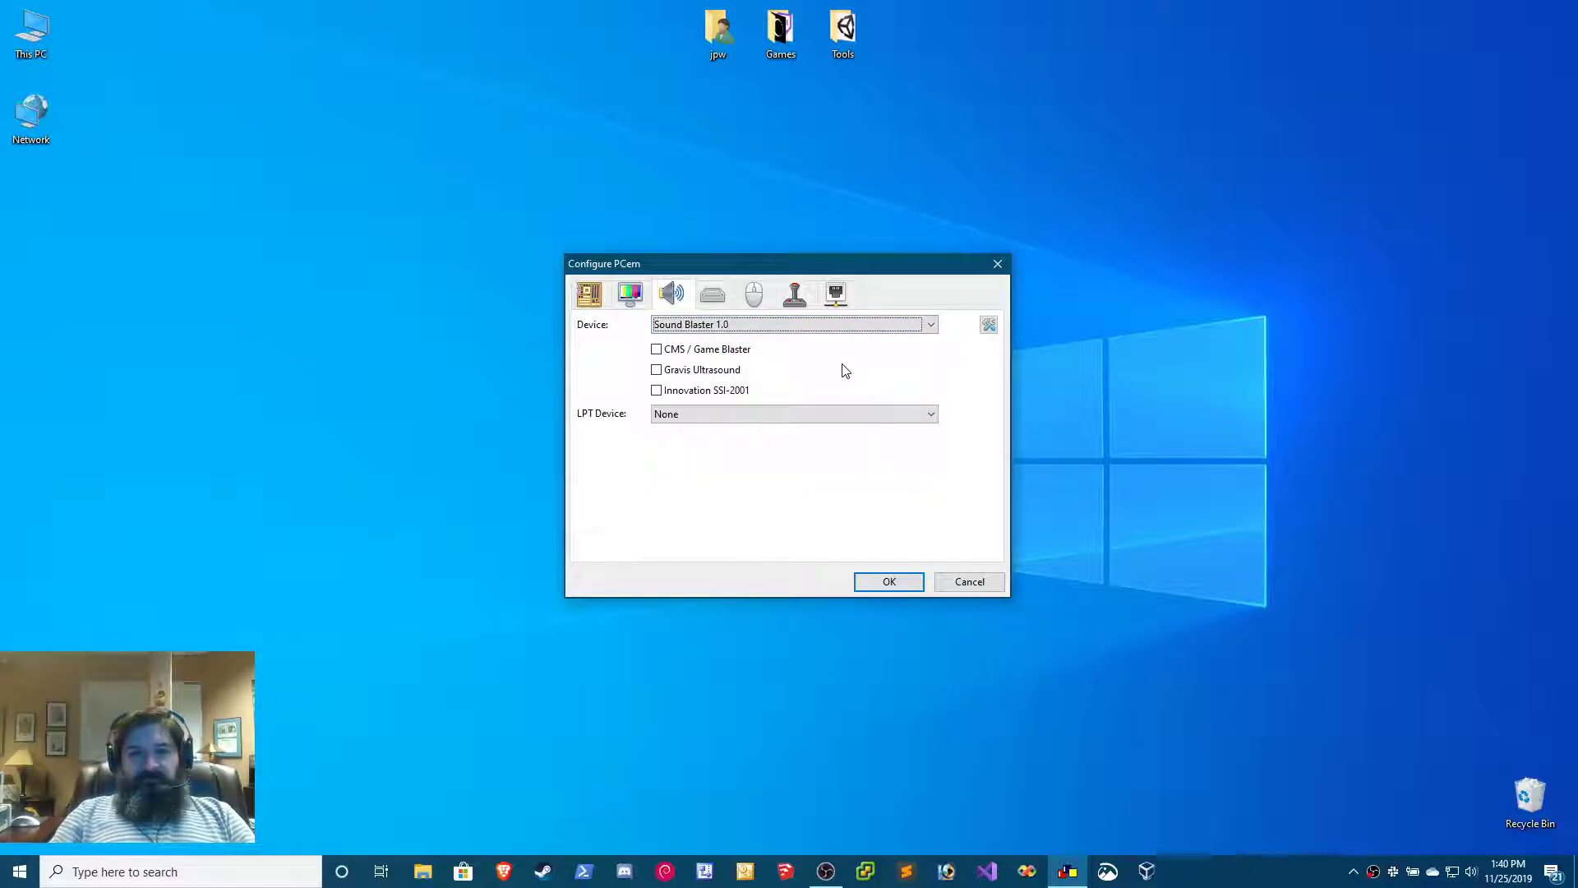
- Configure the floppy drives with FDD1 as 3.5" 1.44M and FDD2 as None
click(721, 298)
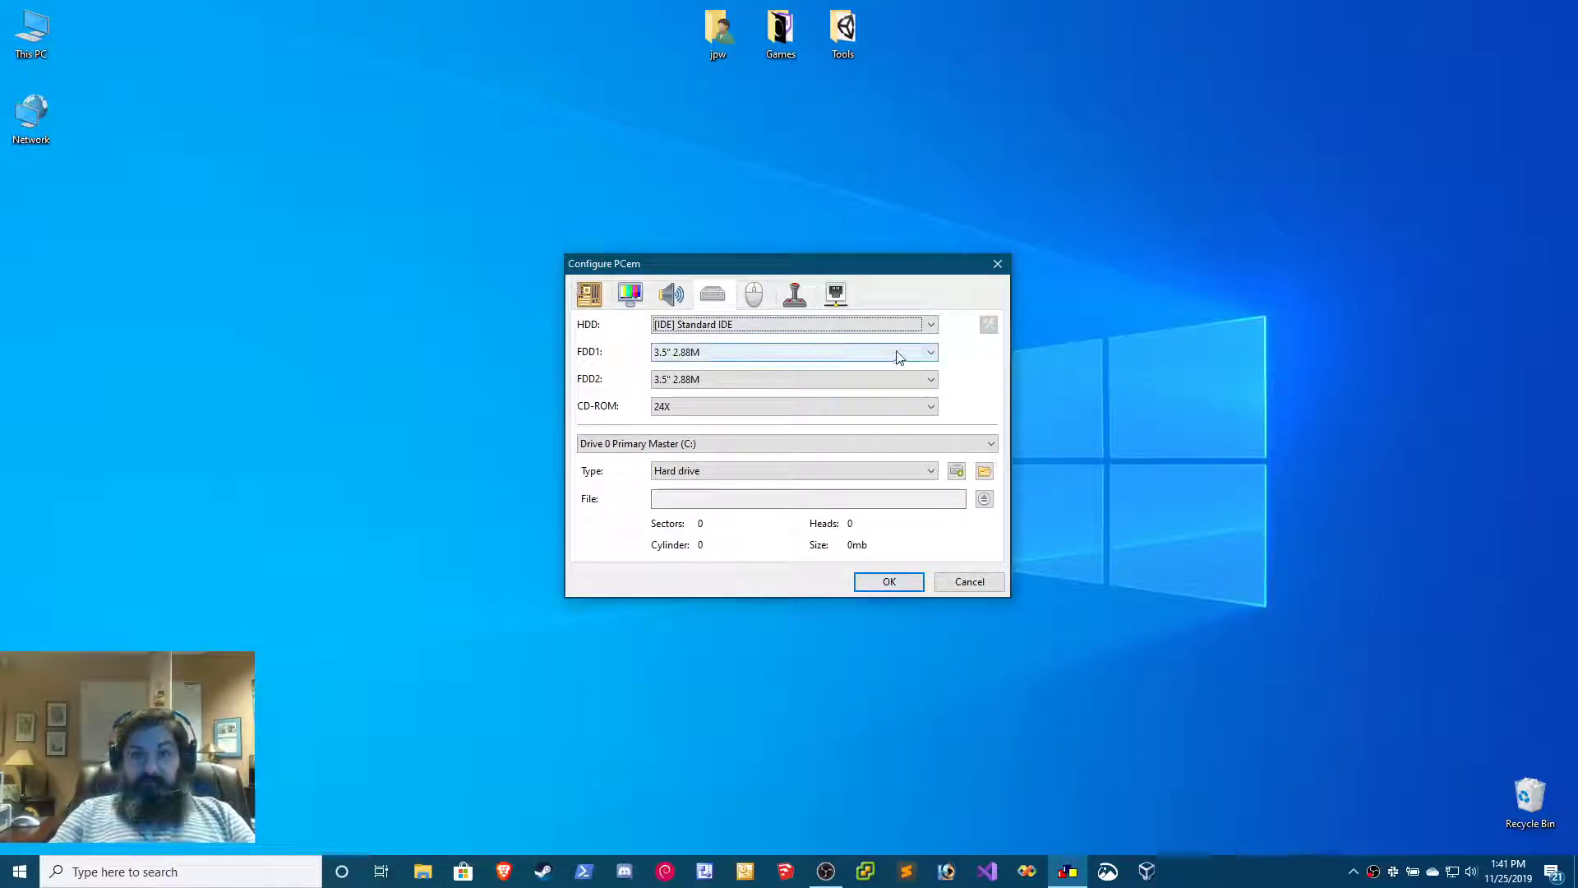
click(933, 354)
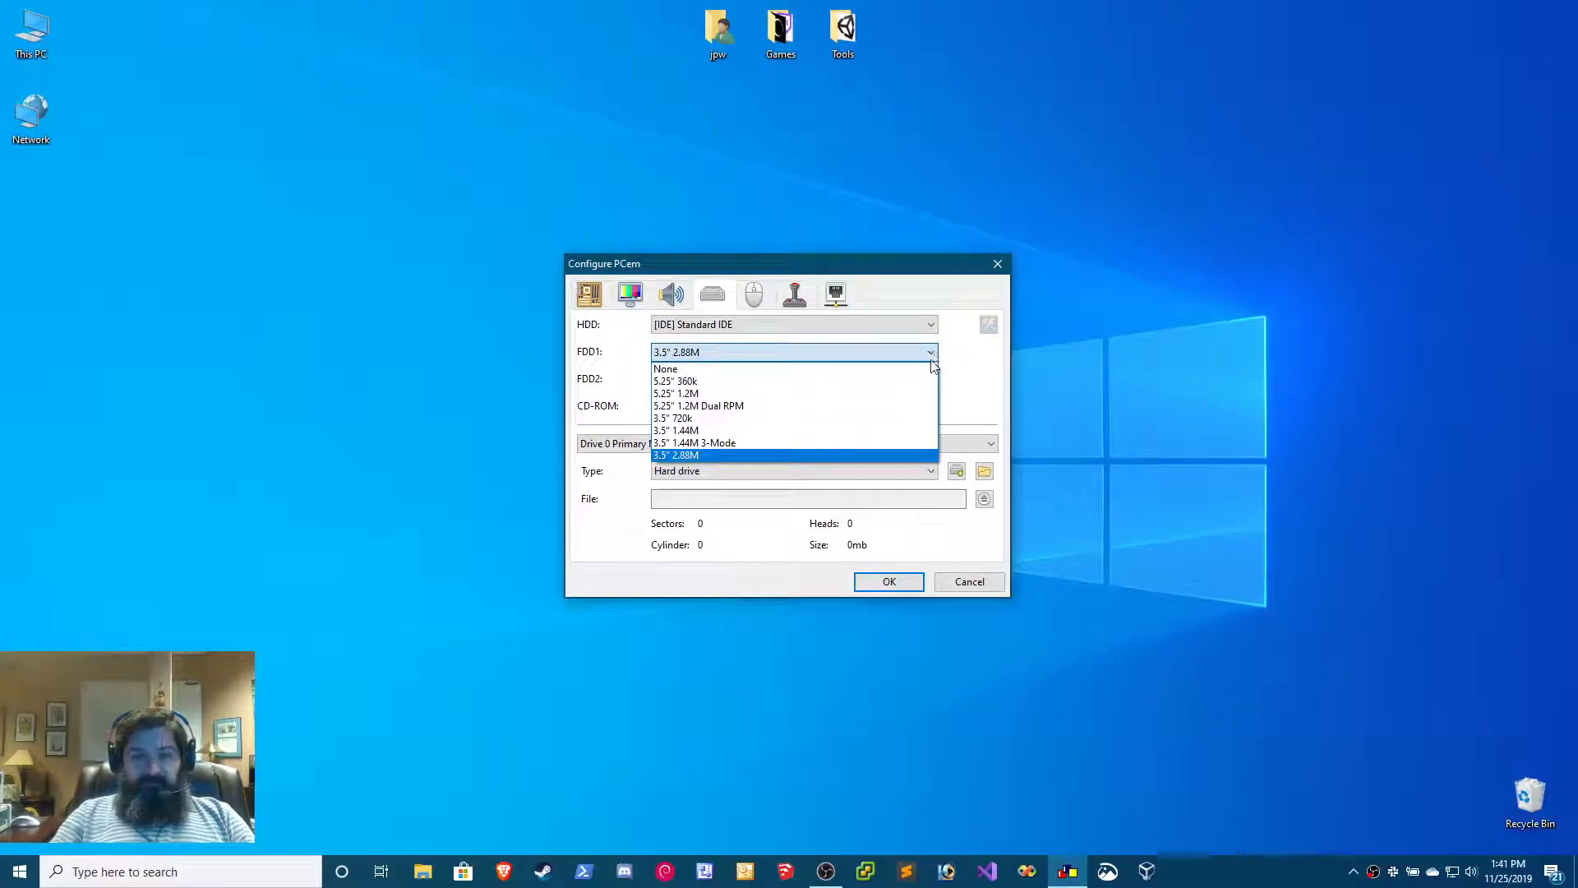
click(892, 434)
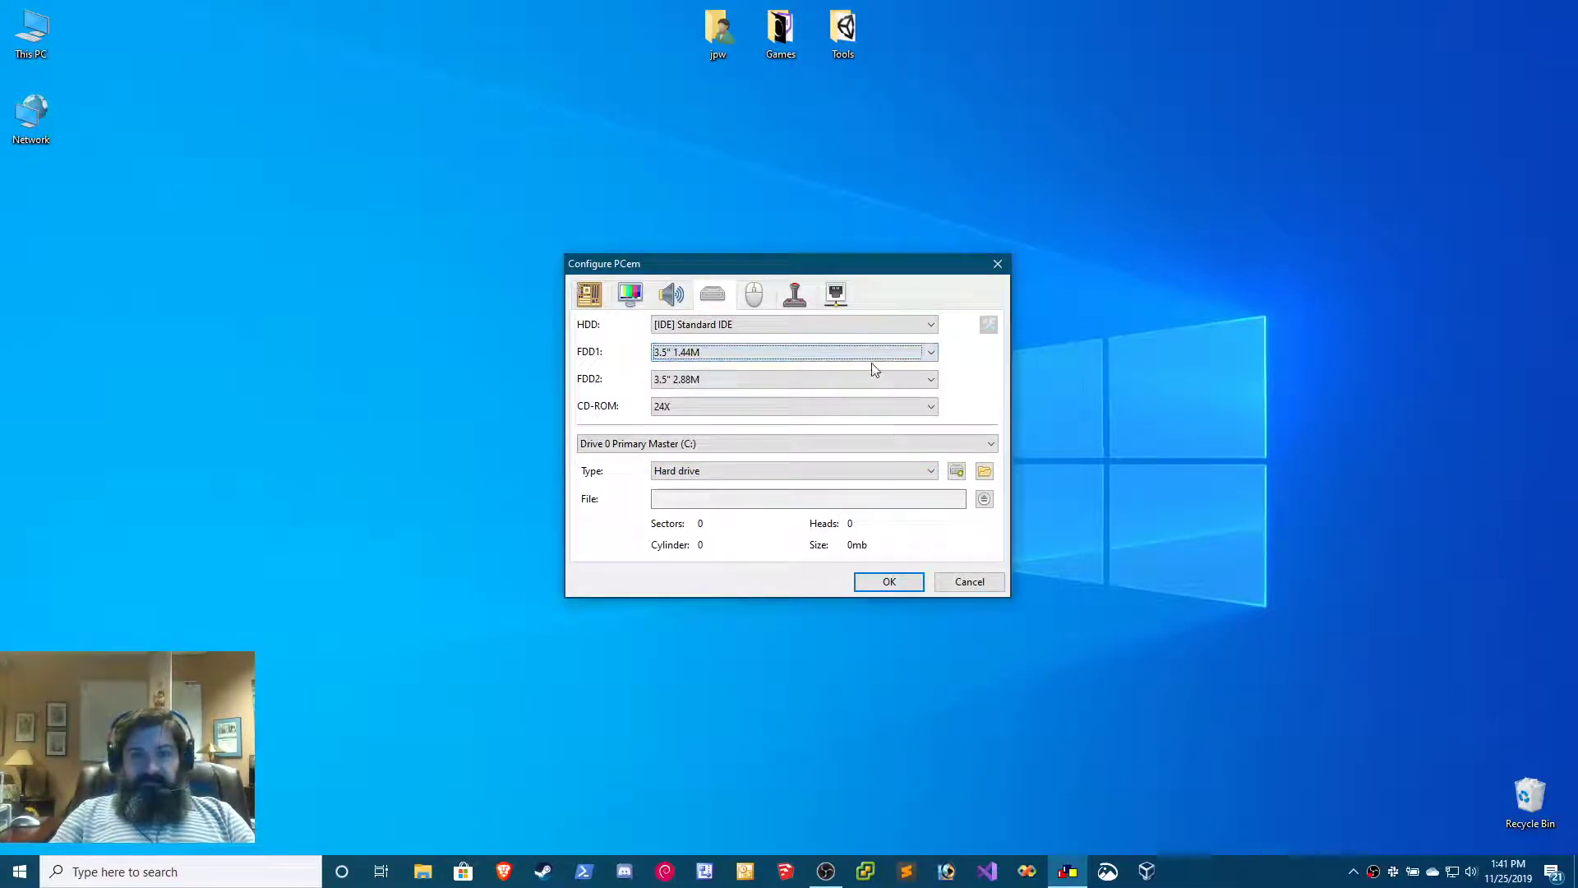
click(932, 381)
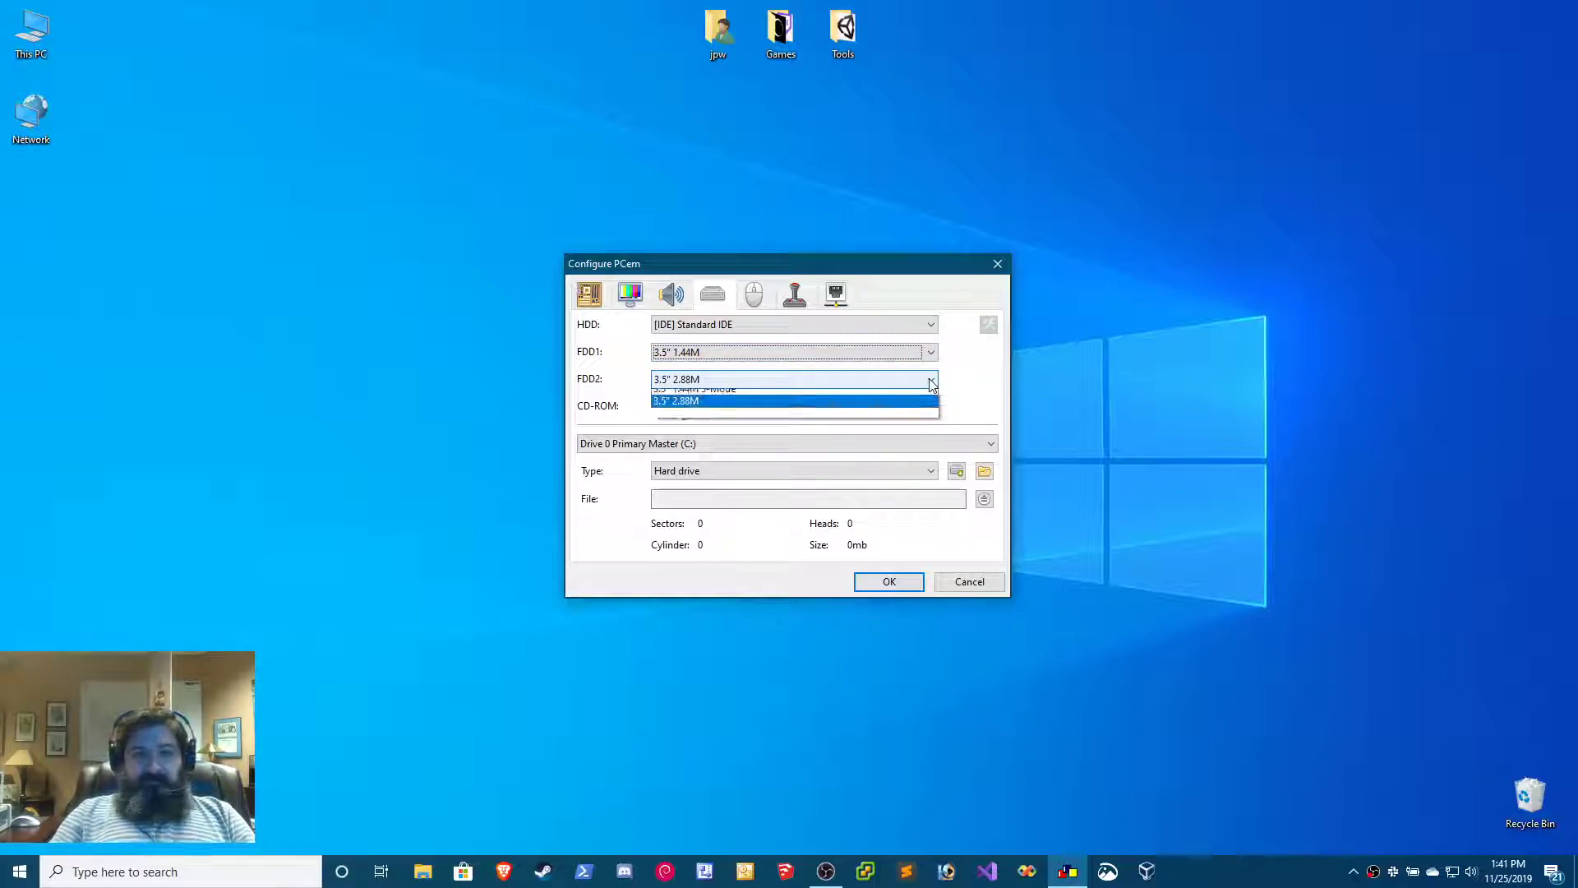
click(921, 398)
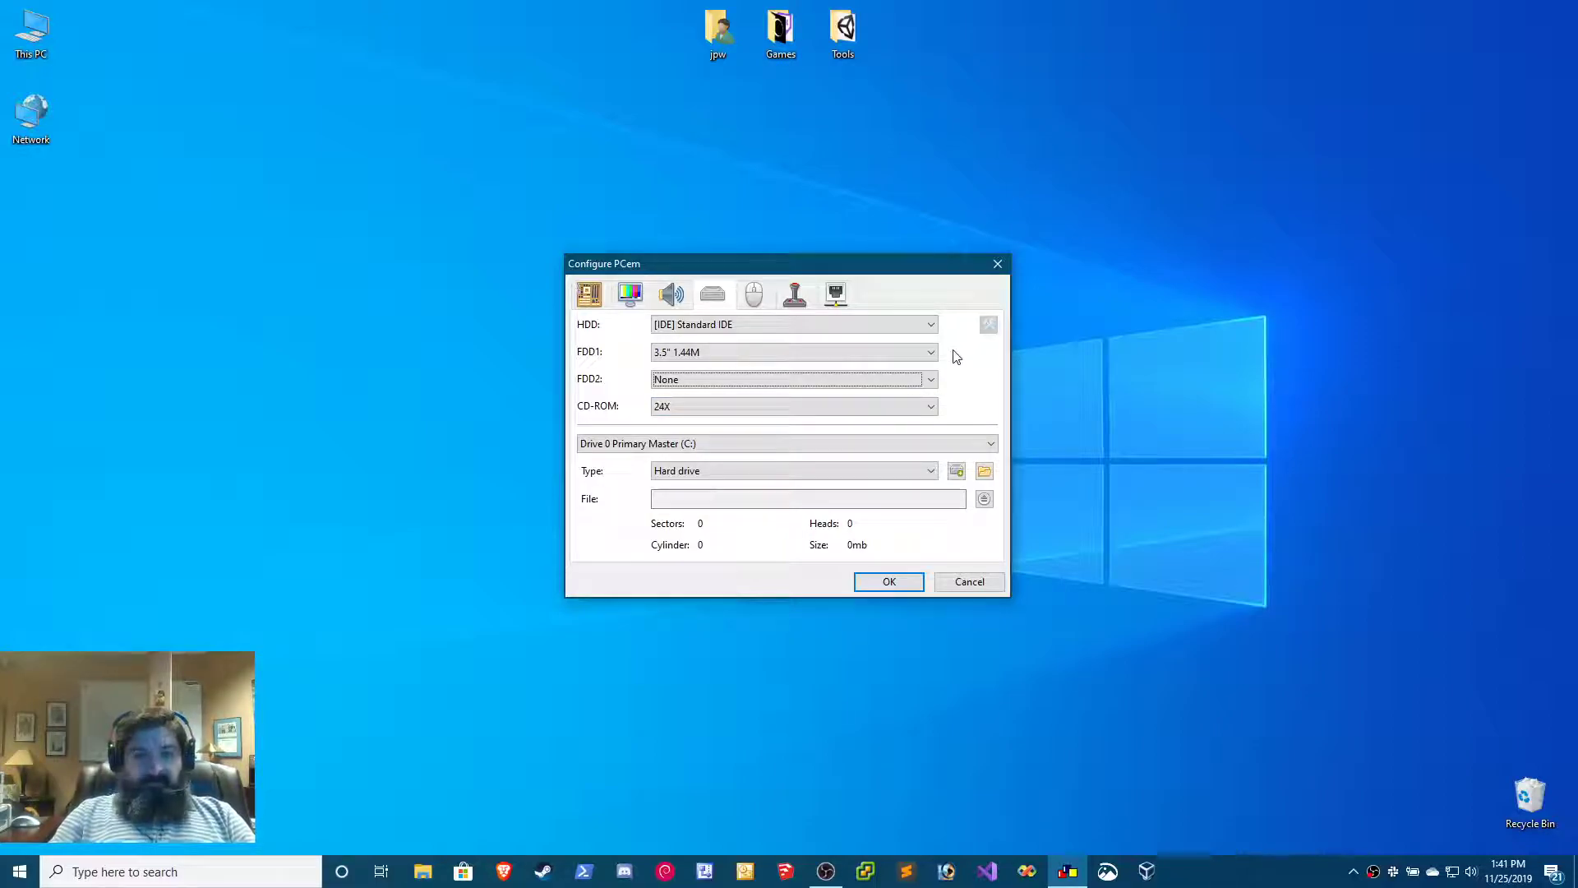
- Start a new hard disc for Drive 0 Primary Master (C:), keeping the custom type and setting its size to 270 MB
click(956, 471)
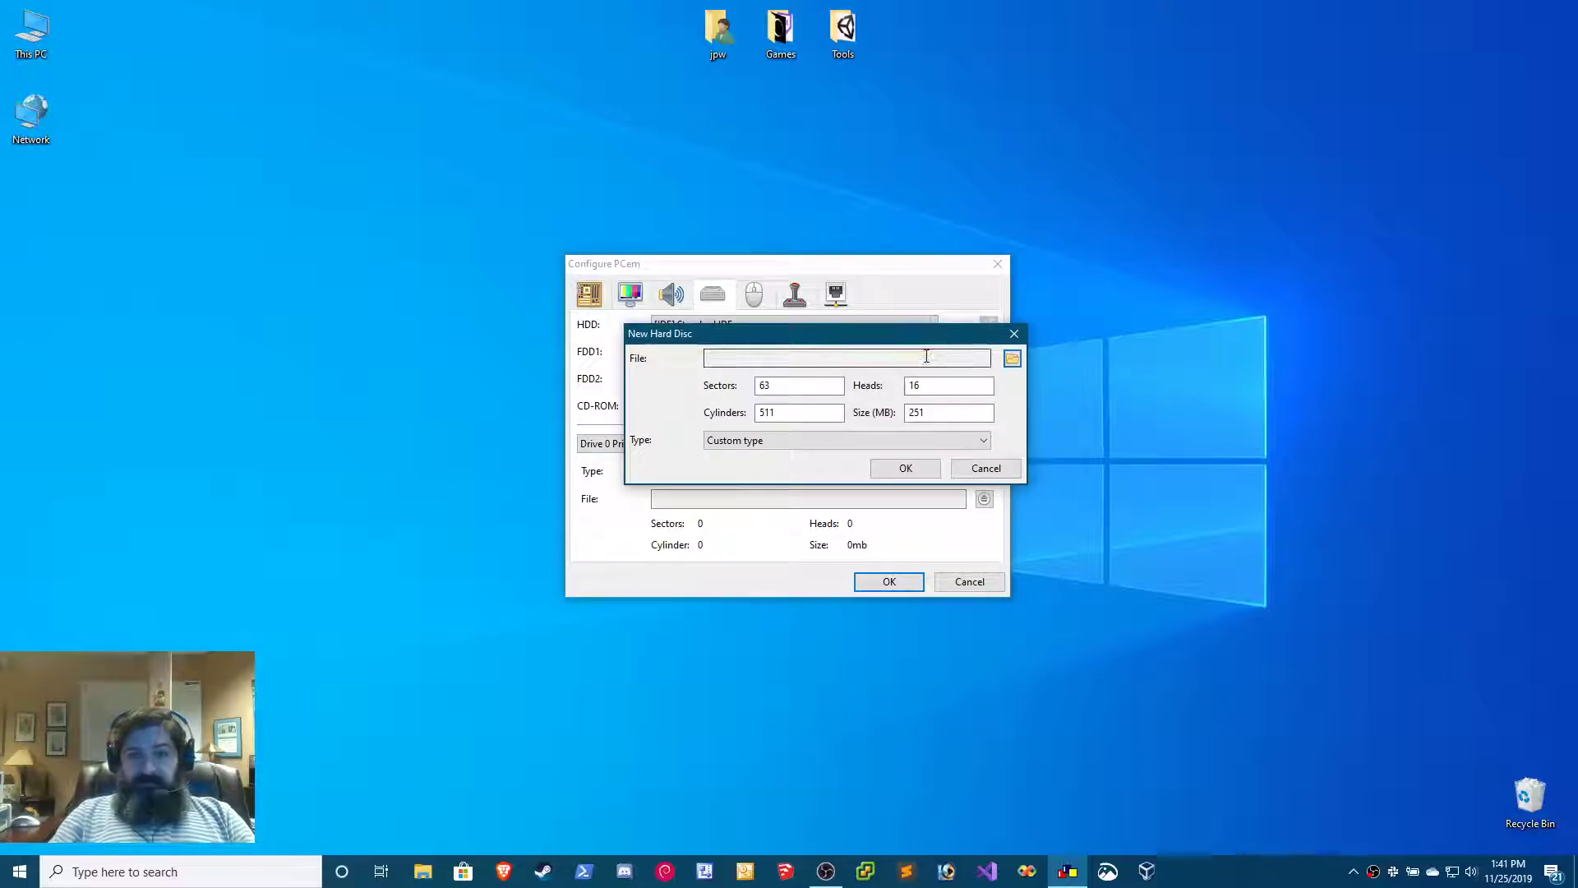
click(992, 447)
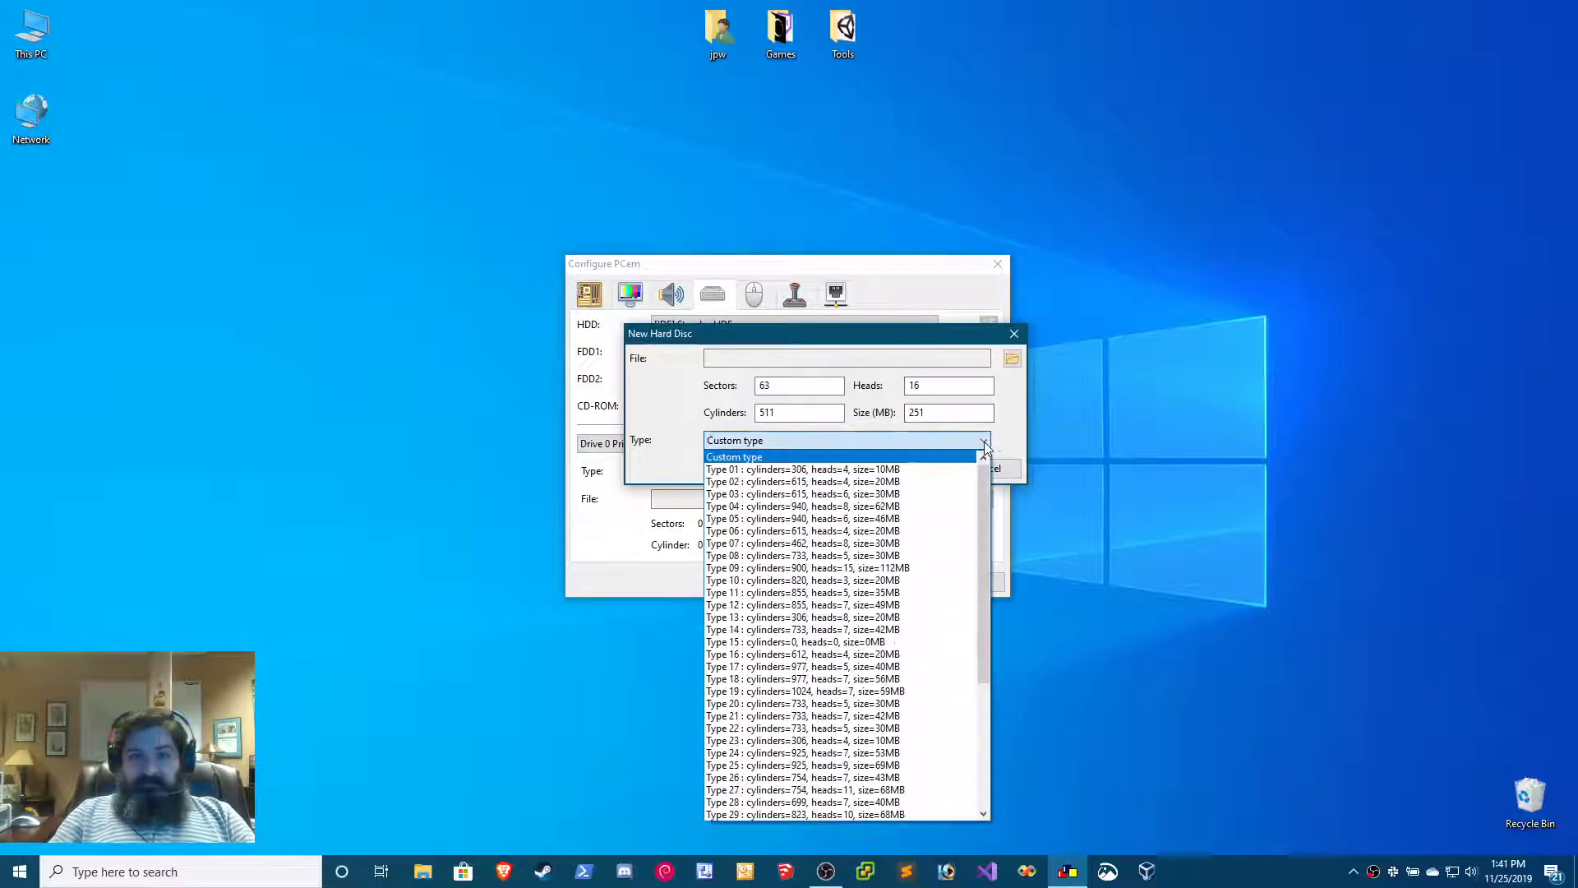
scroll(963, 503, down, 5)
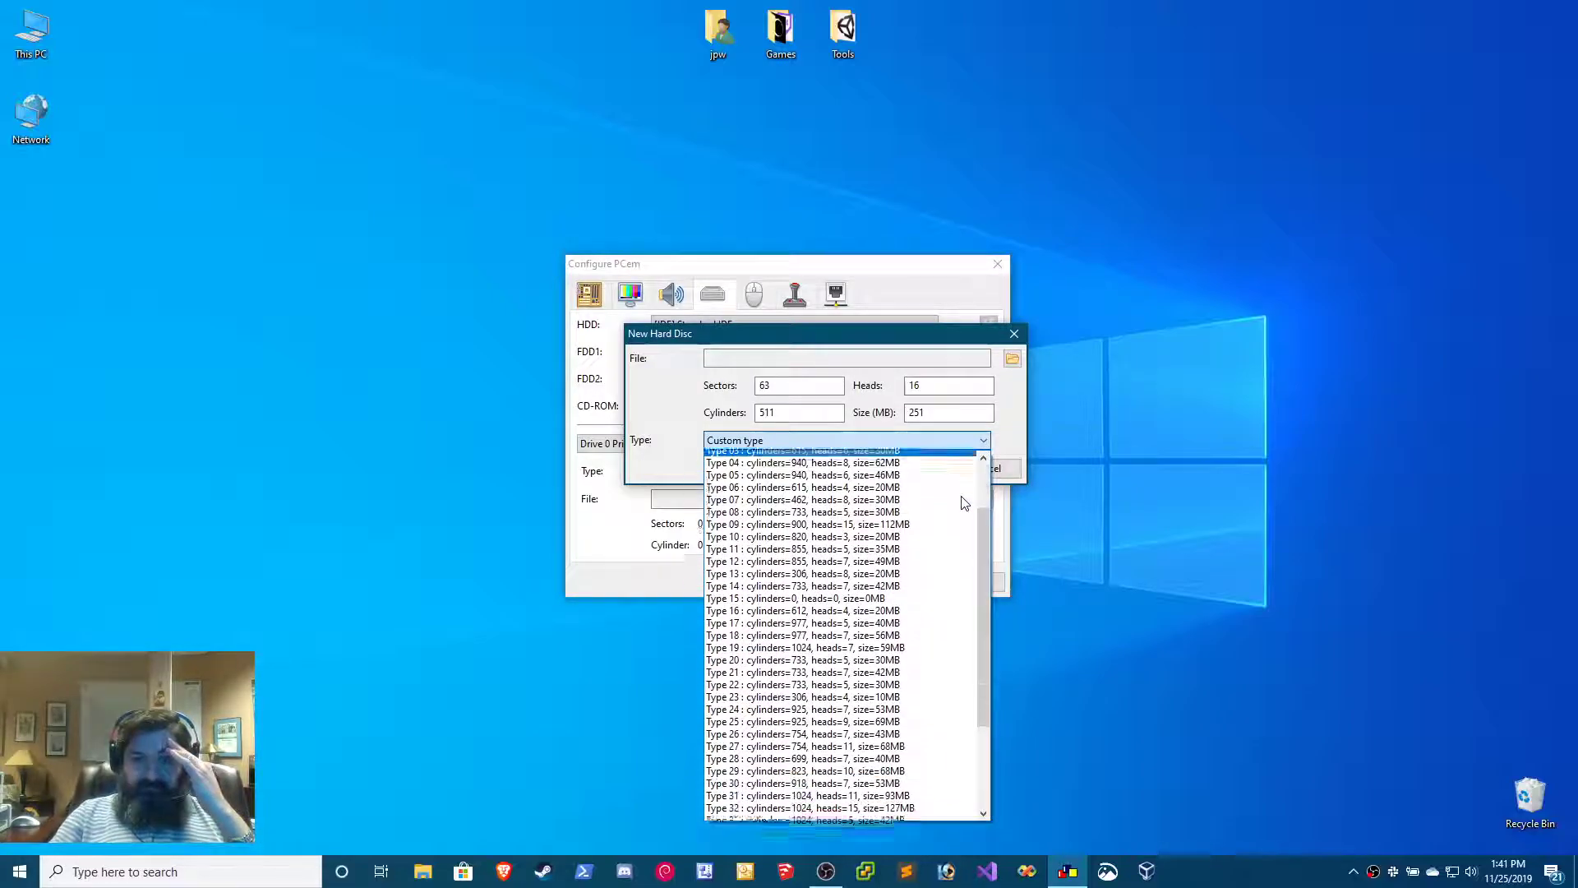
scroll(964, 503, down, 1)
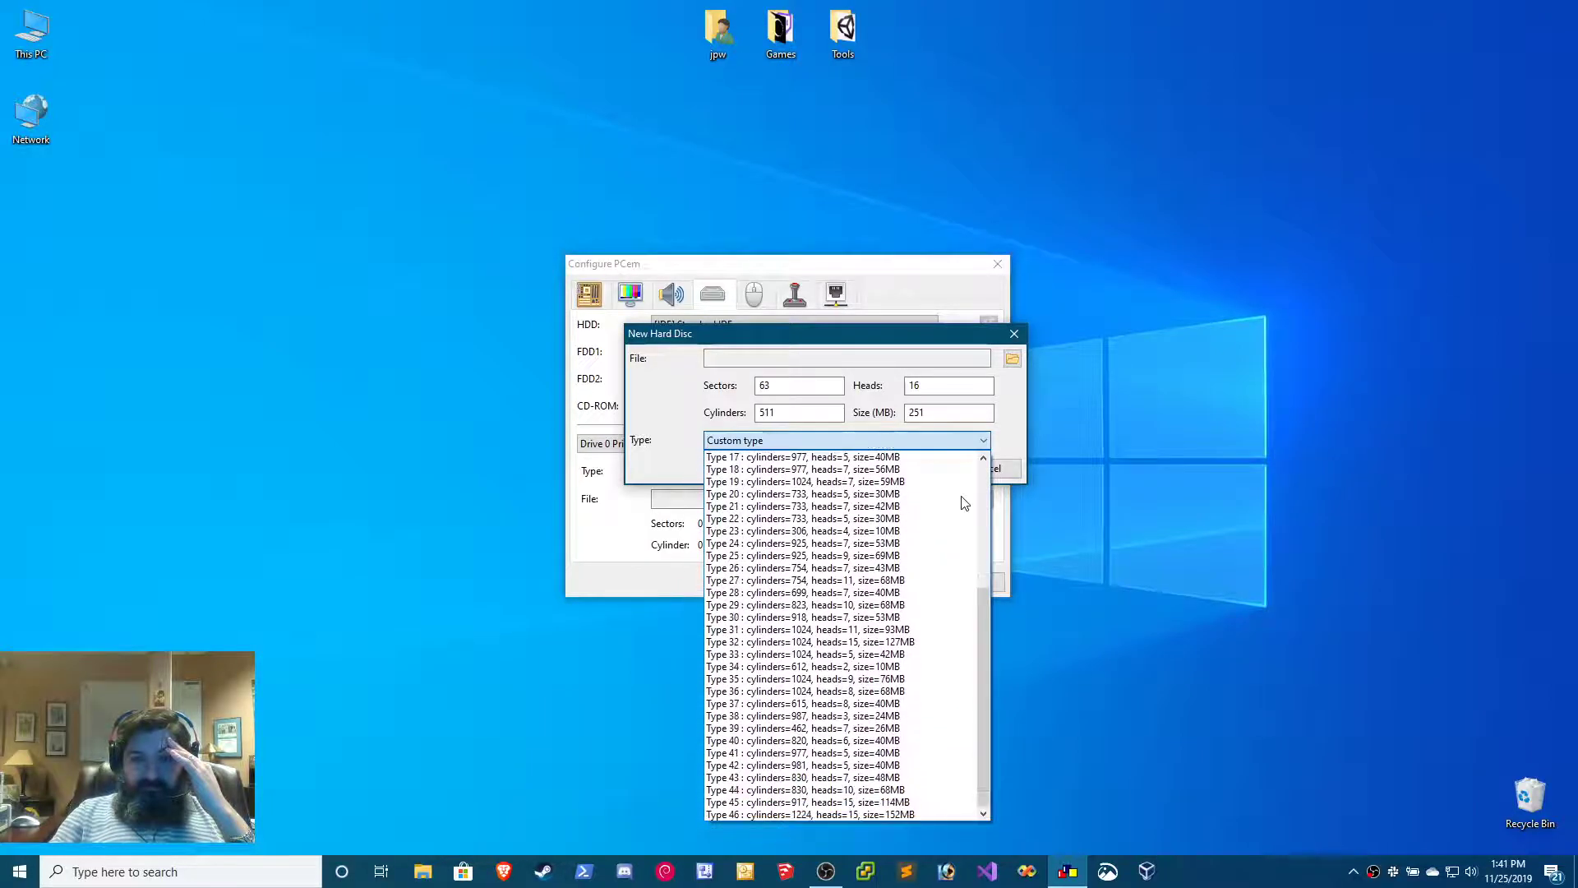
scroll(963, 503, up, 6)
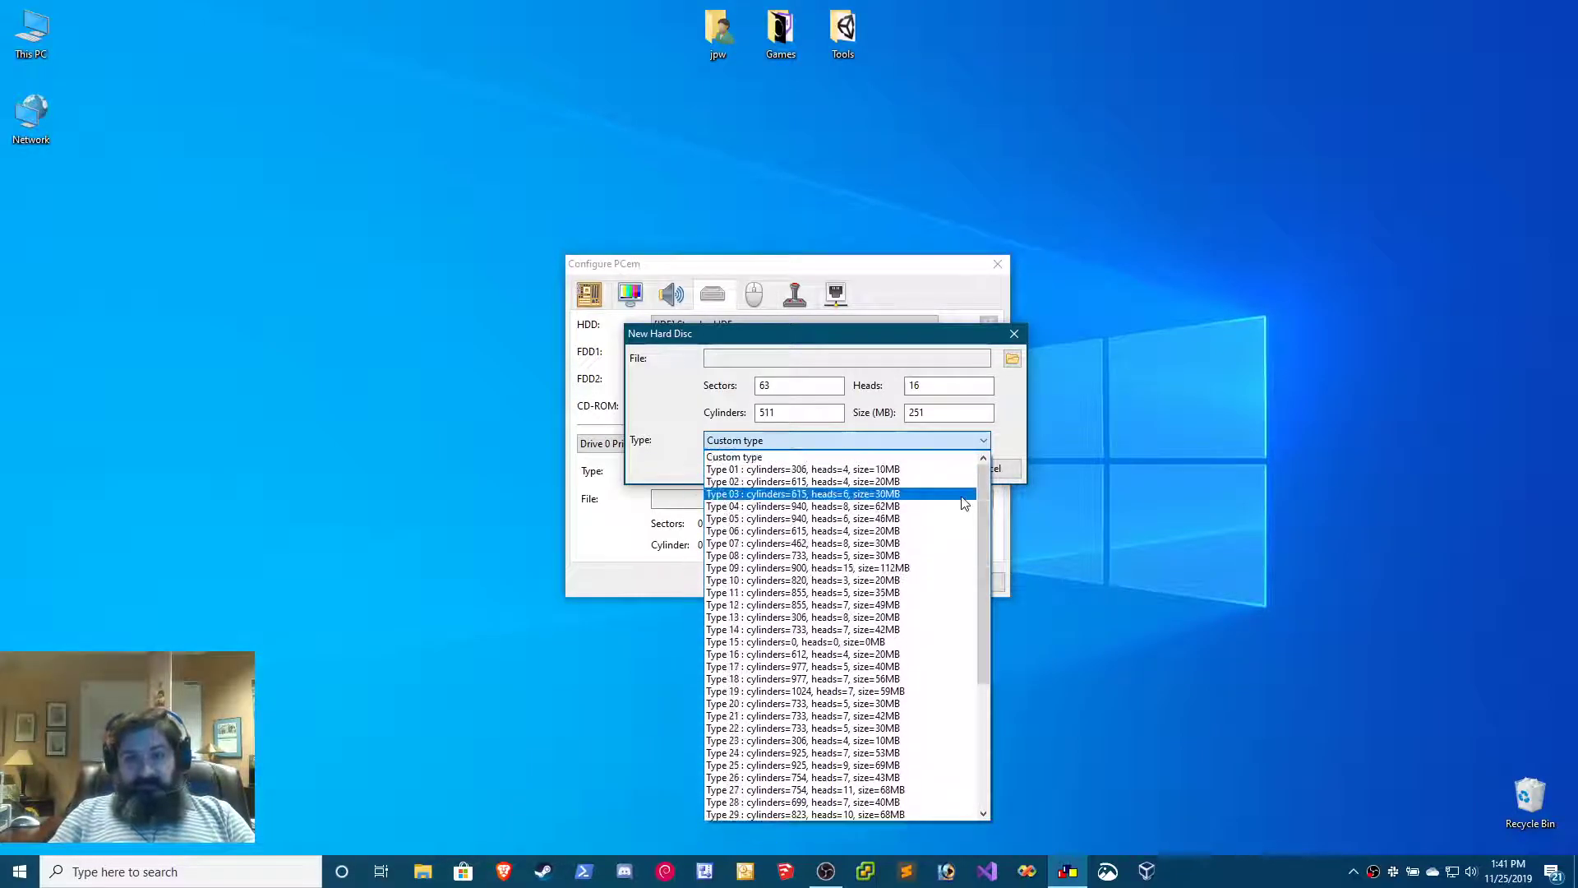
click(825, 457)
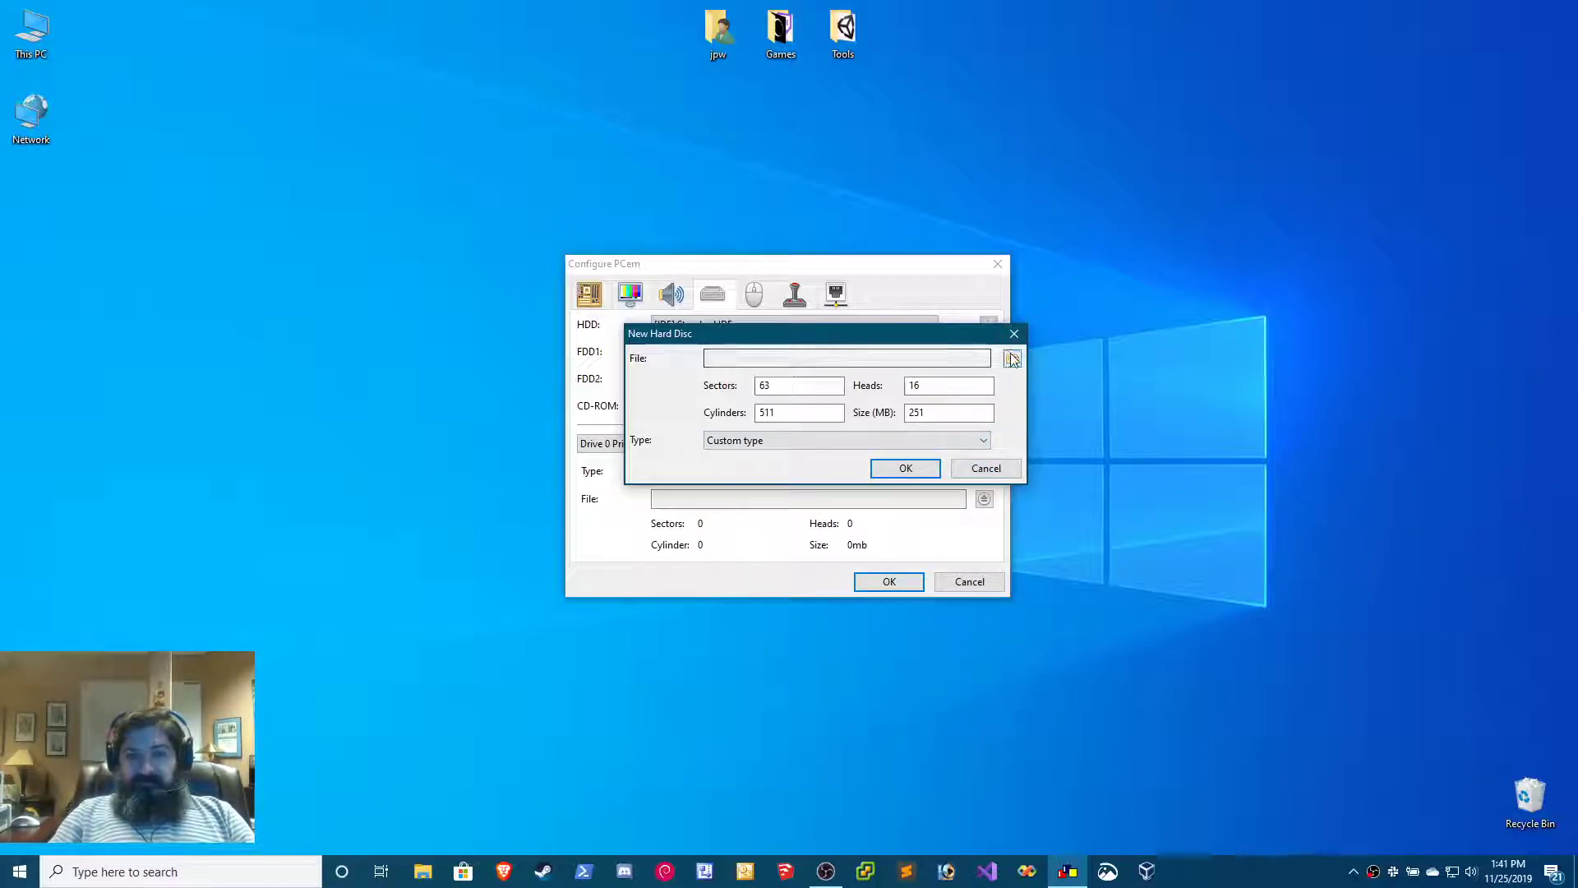
drag(974, 412, 908, 409)
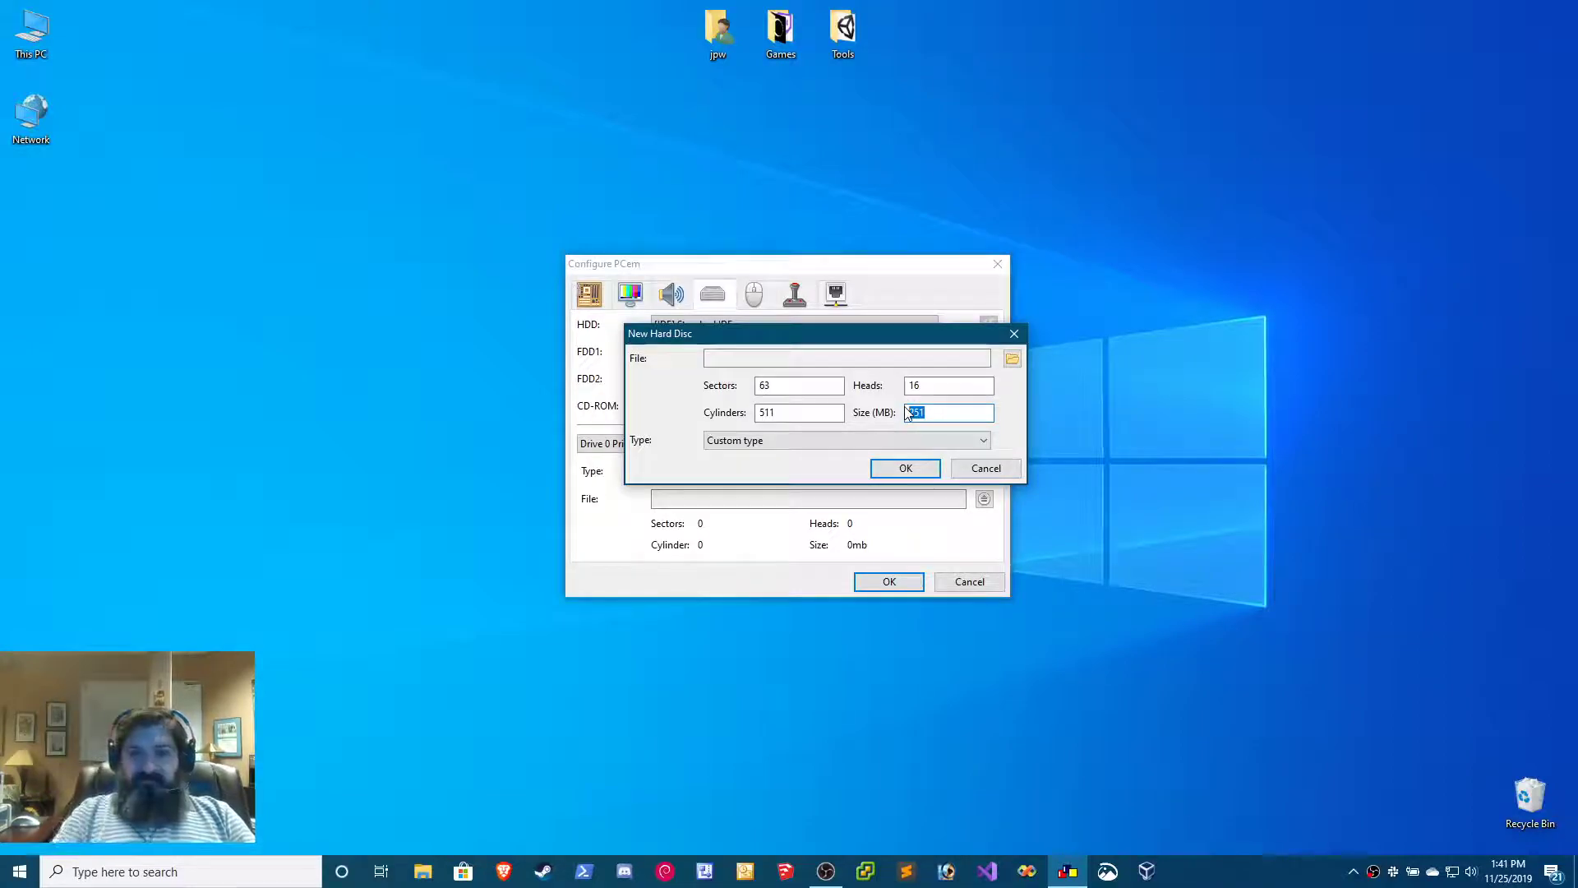
text(270)
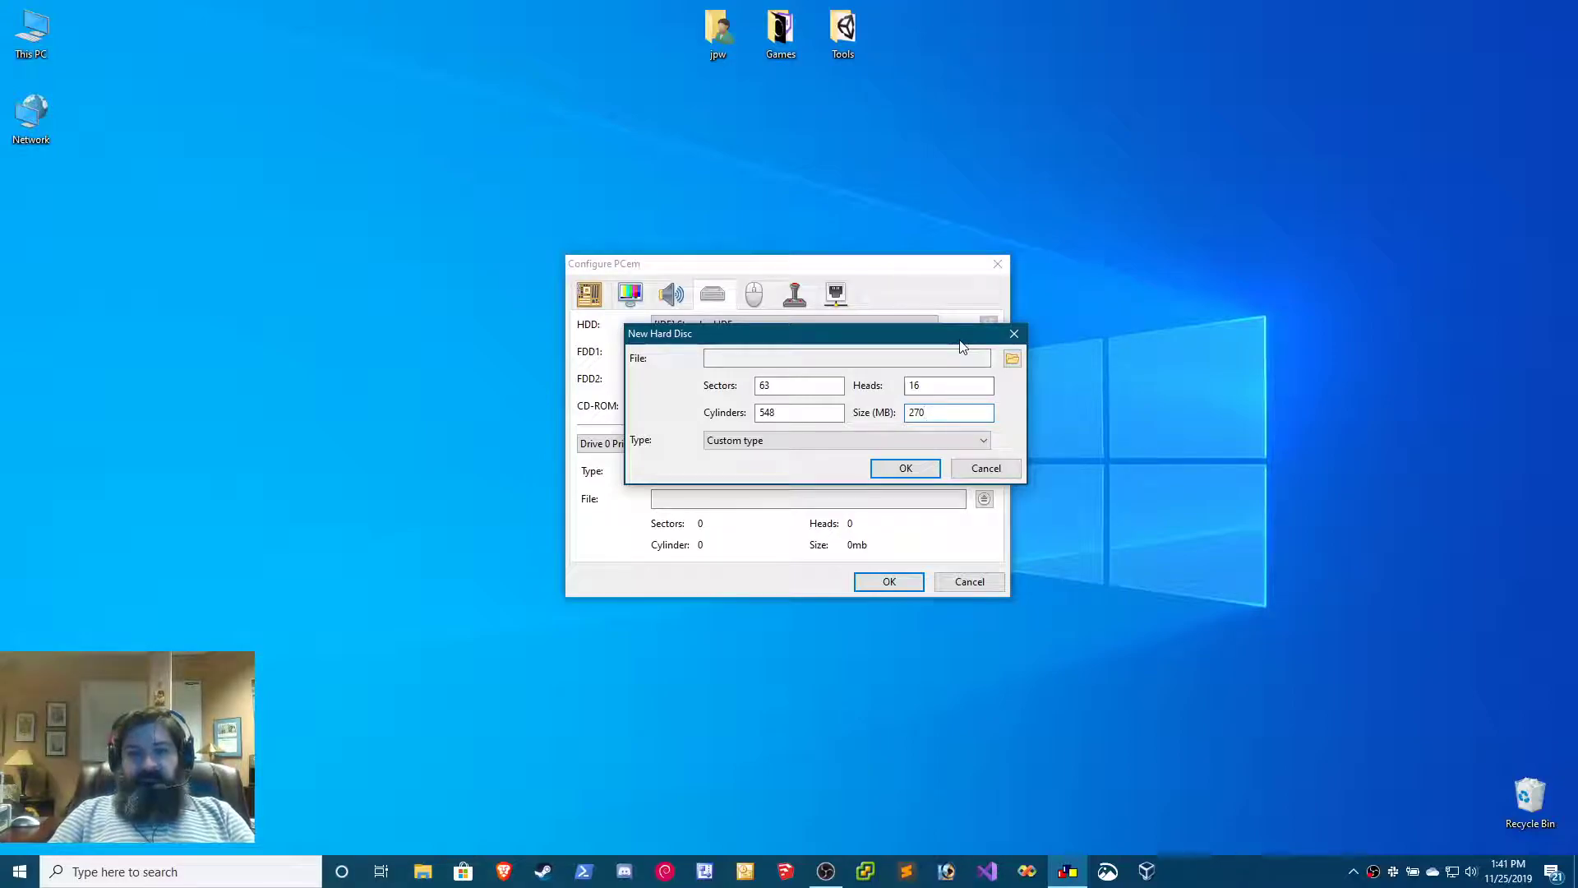
- Set the new hard disc's image file to 486drivec.img on the Desktop
click(908, 354)
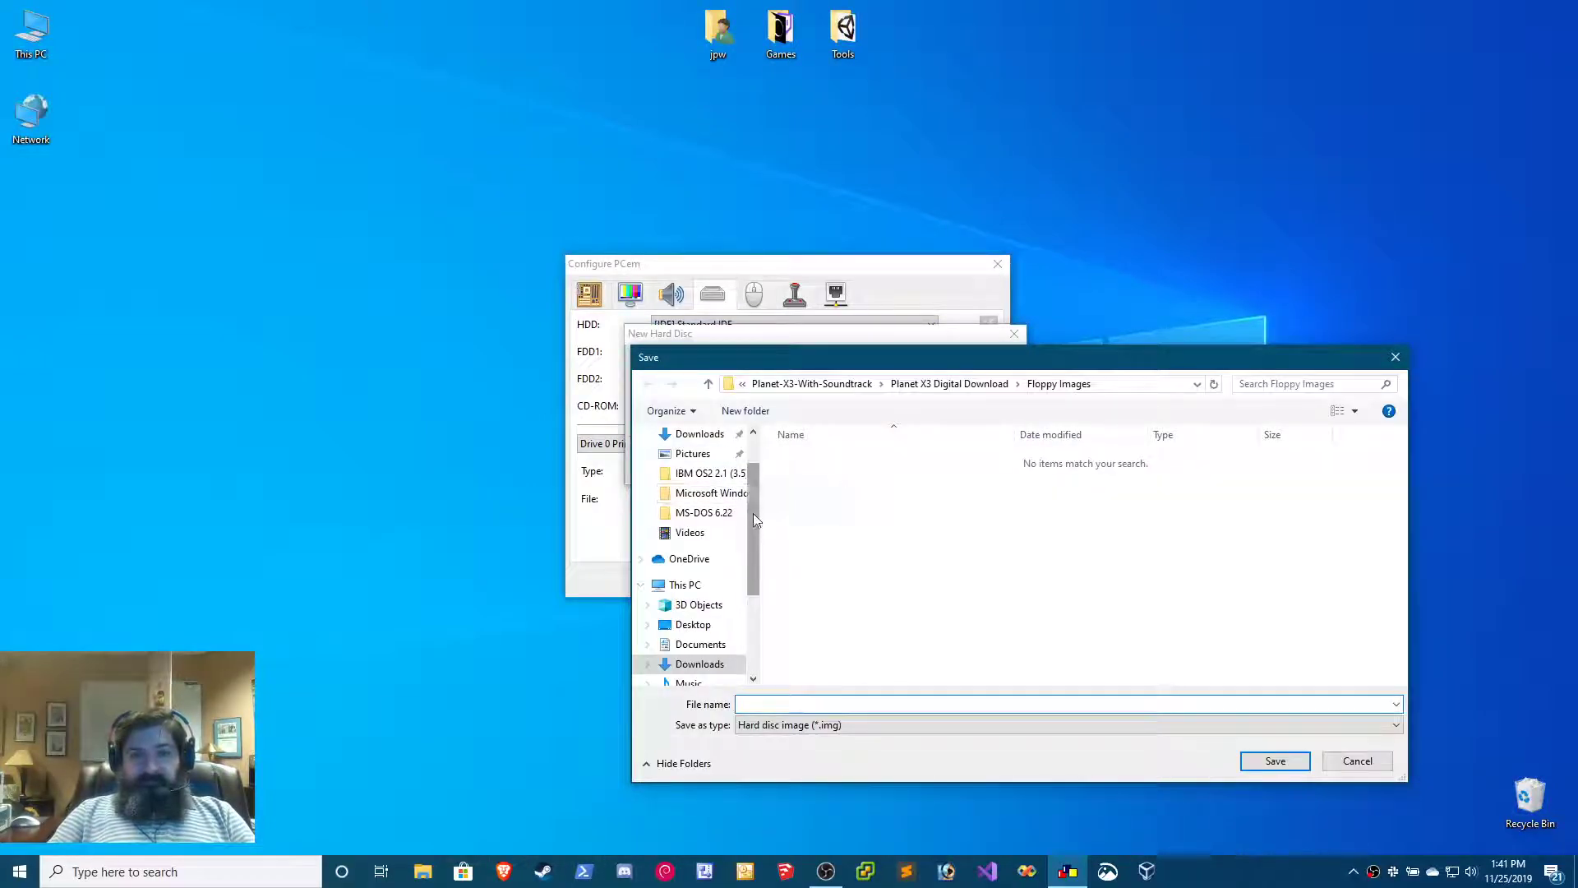
scroll(753, 516, up, 1)
click(704, 680)
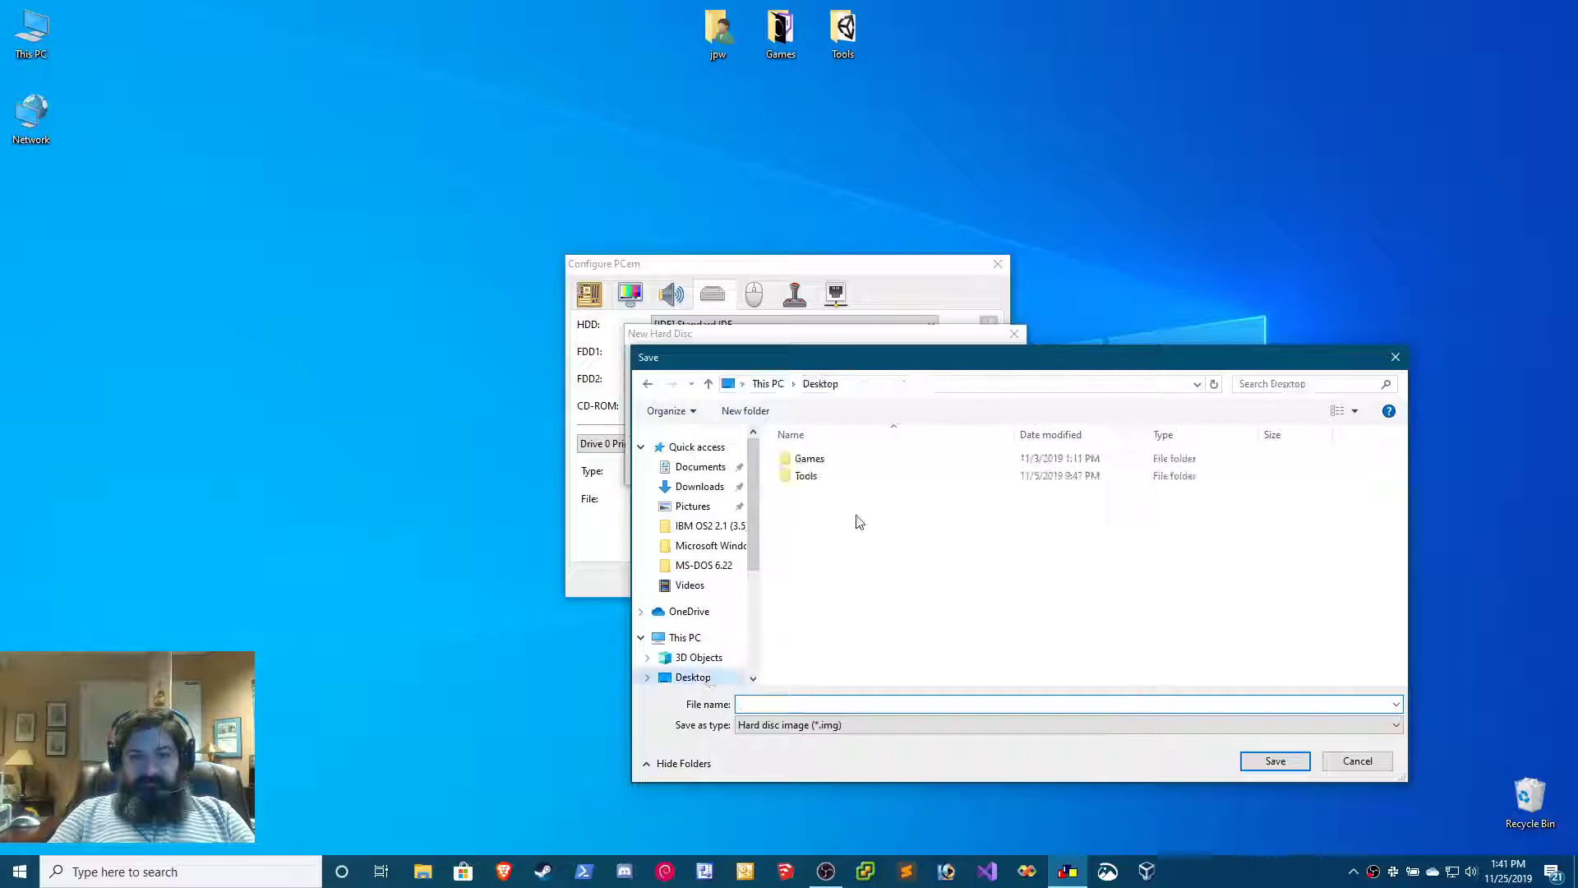
click(849, 707)
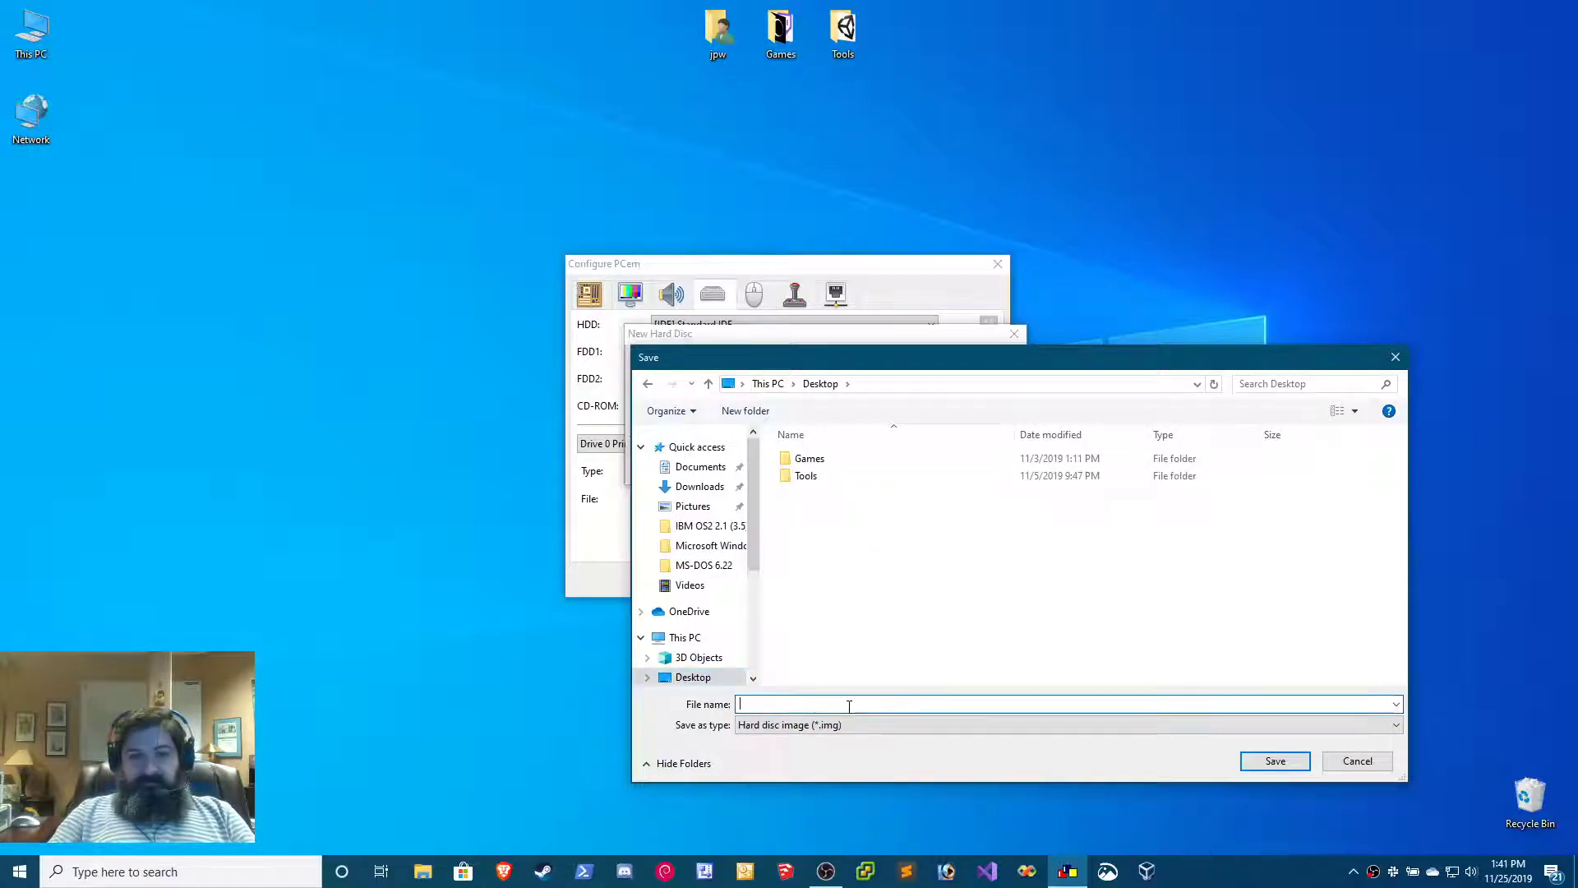
text(486drivec.img)
key(Return)
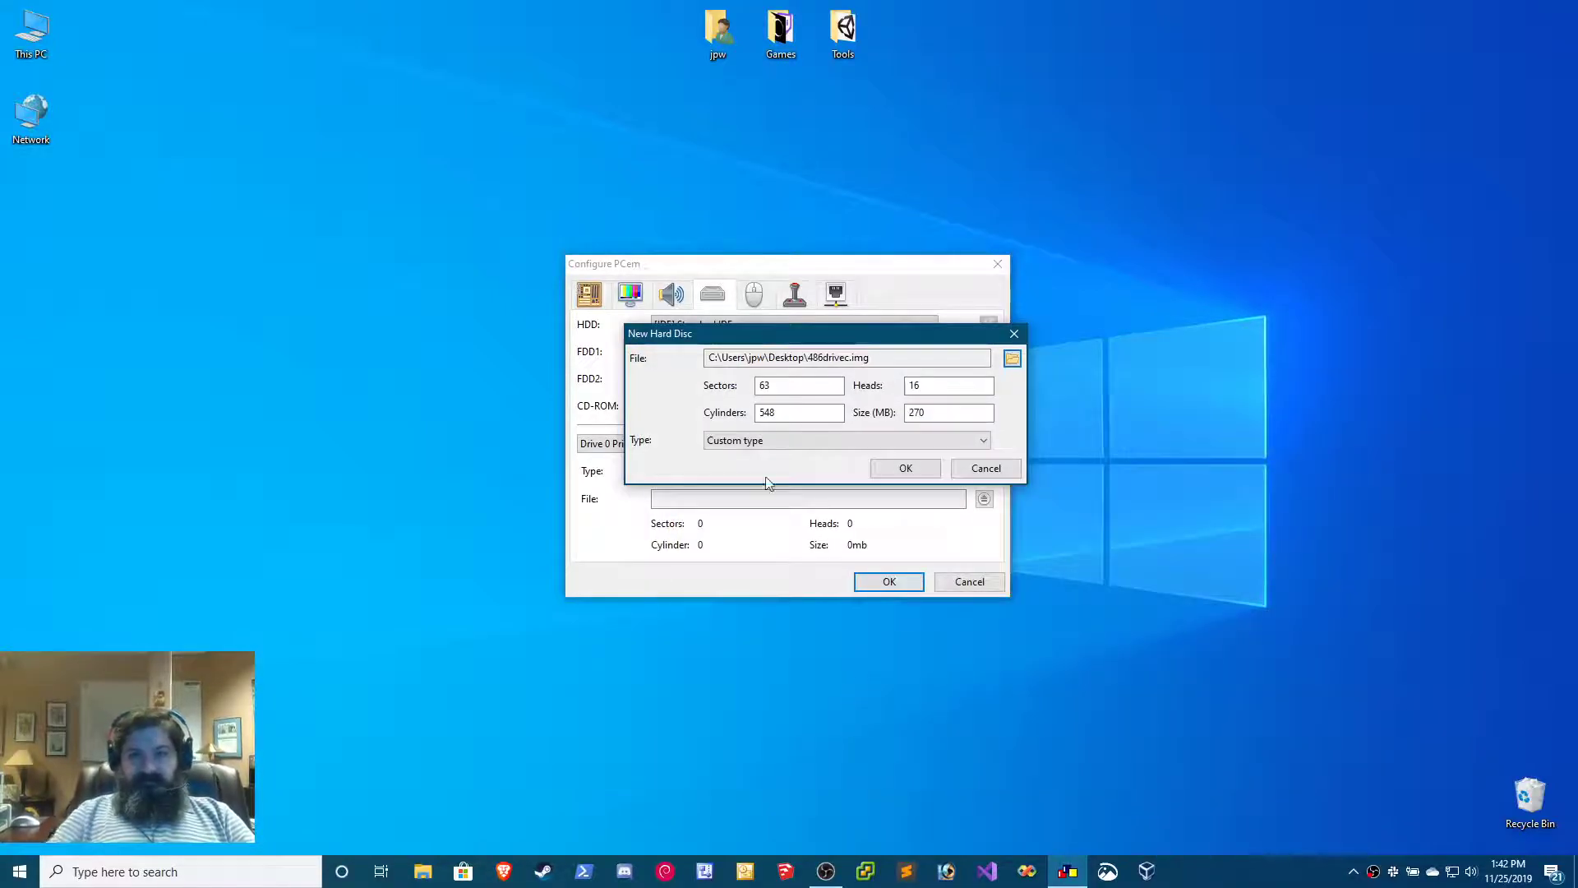
- Create the new hard disc from the entered settings and acknowledge the partition and format reminder
click(905, 469)
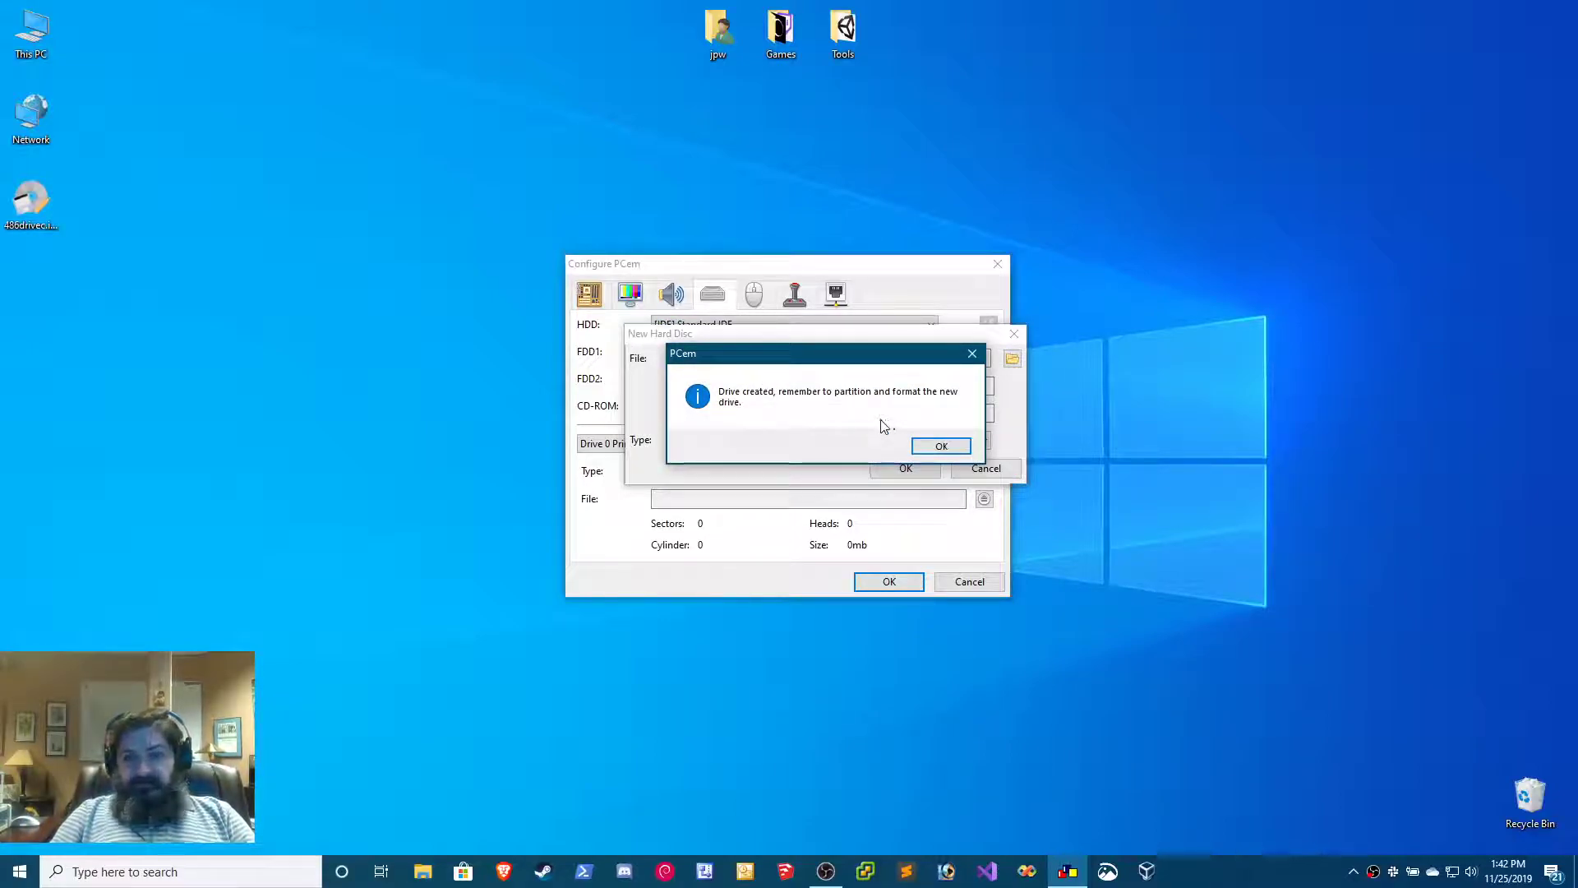
click(941, 448)
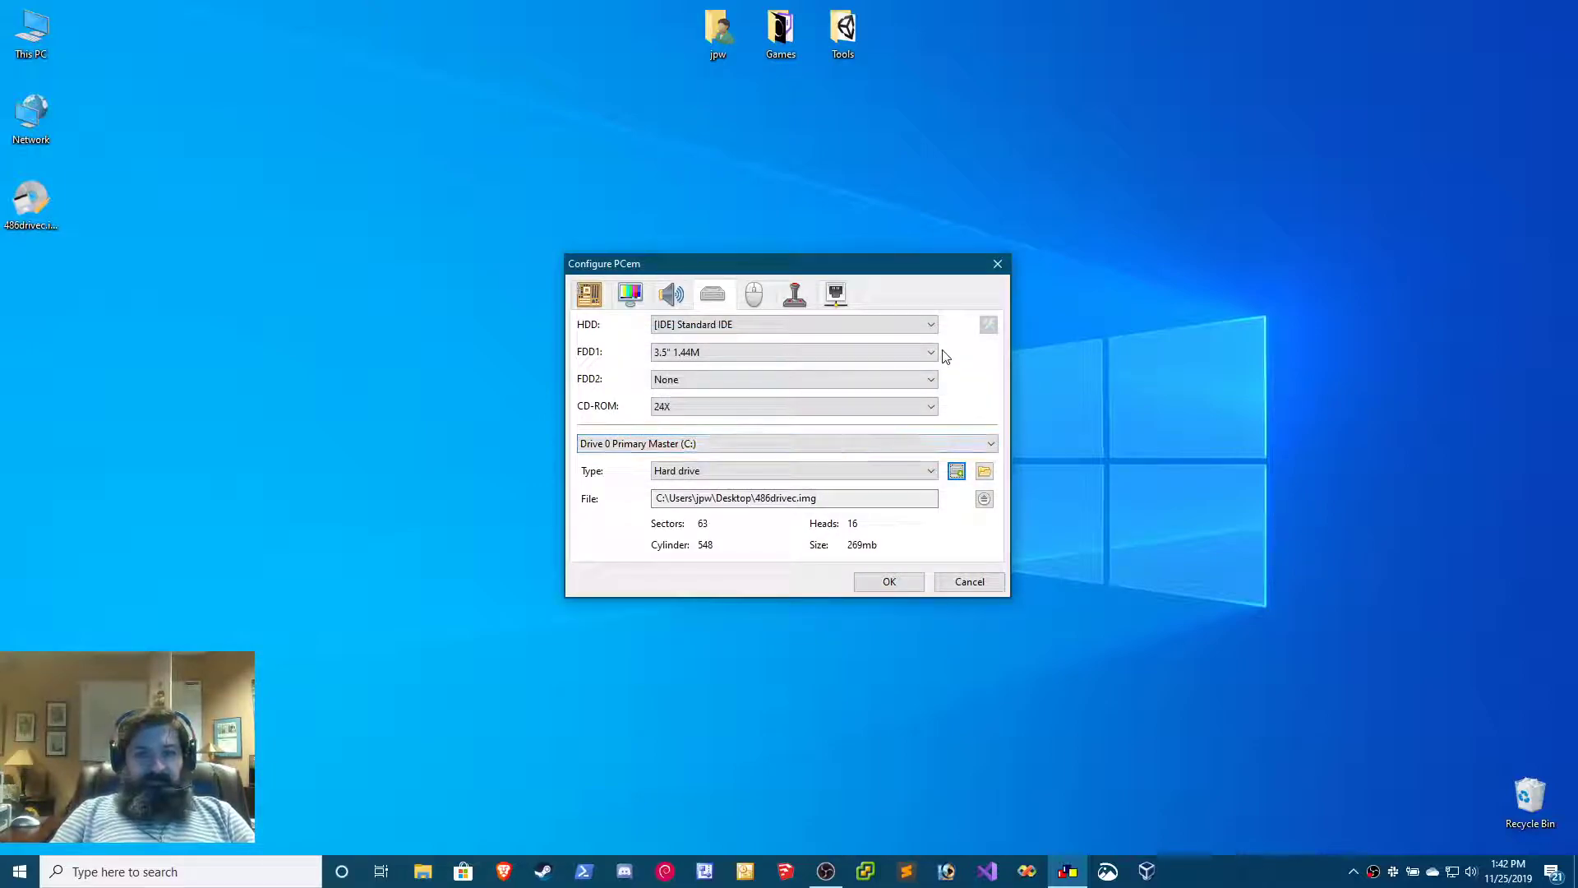
- Review the mouse, joystick, network, machine, sound and drive settings, and accept the machine configuration
click(754, 294)
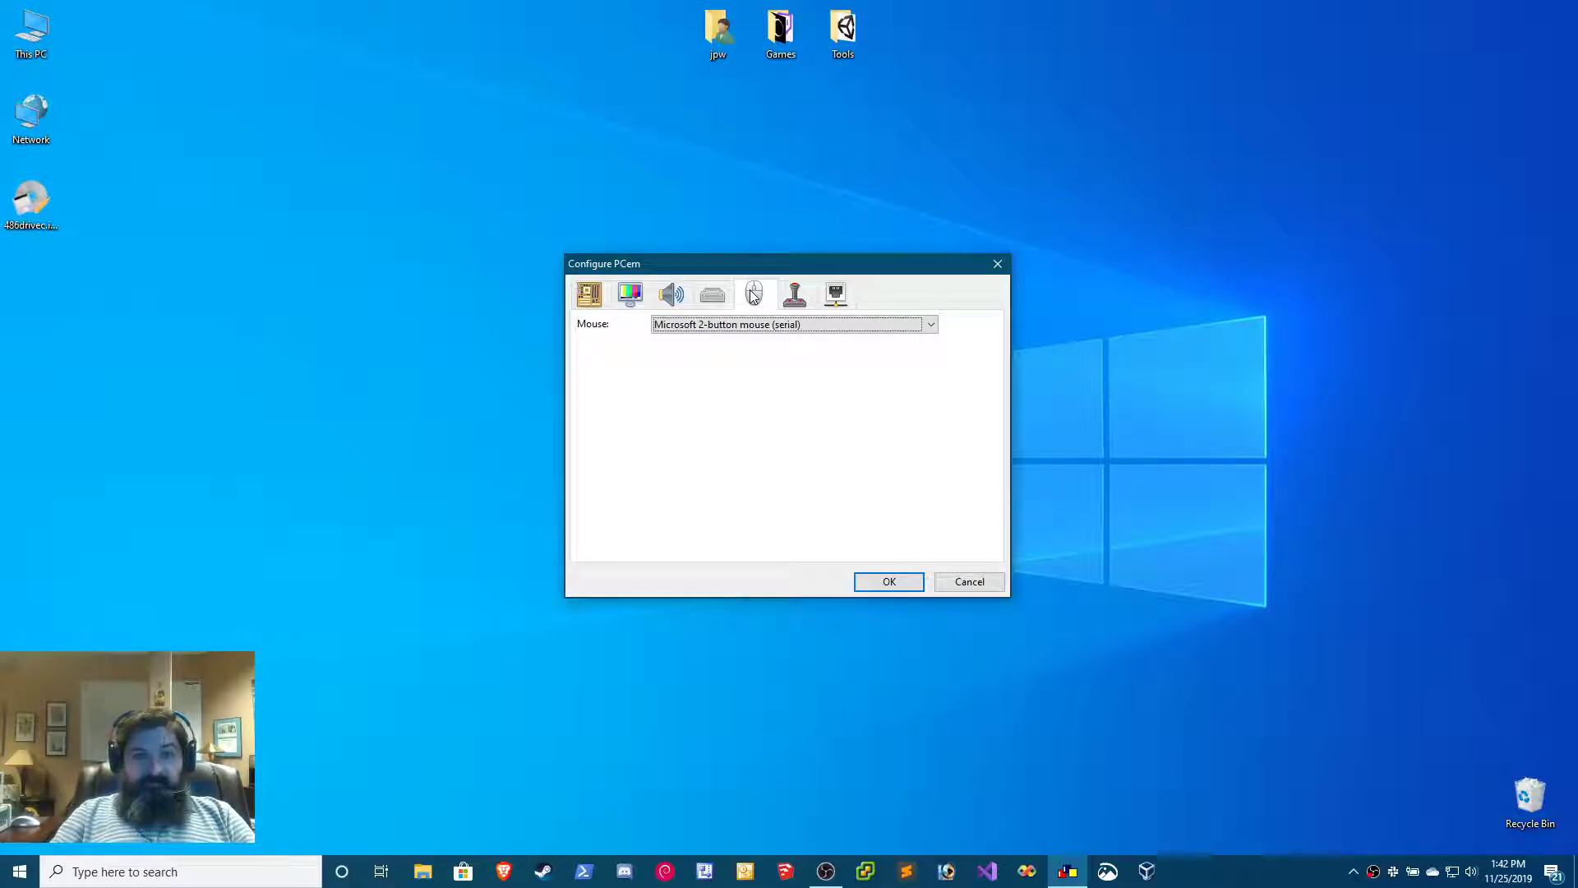
click(798, 299)
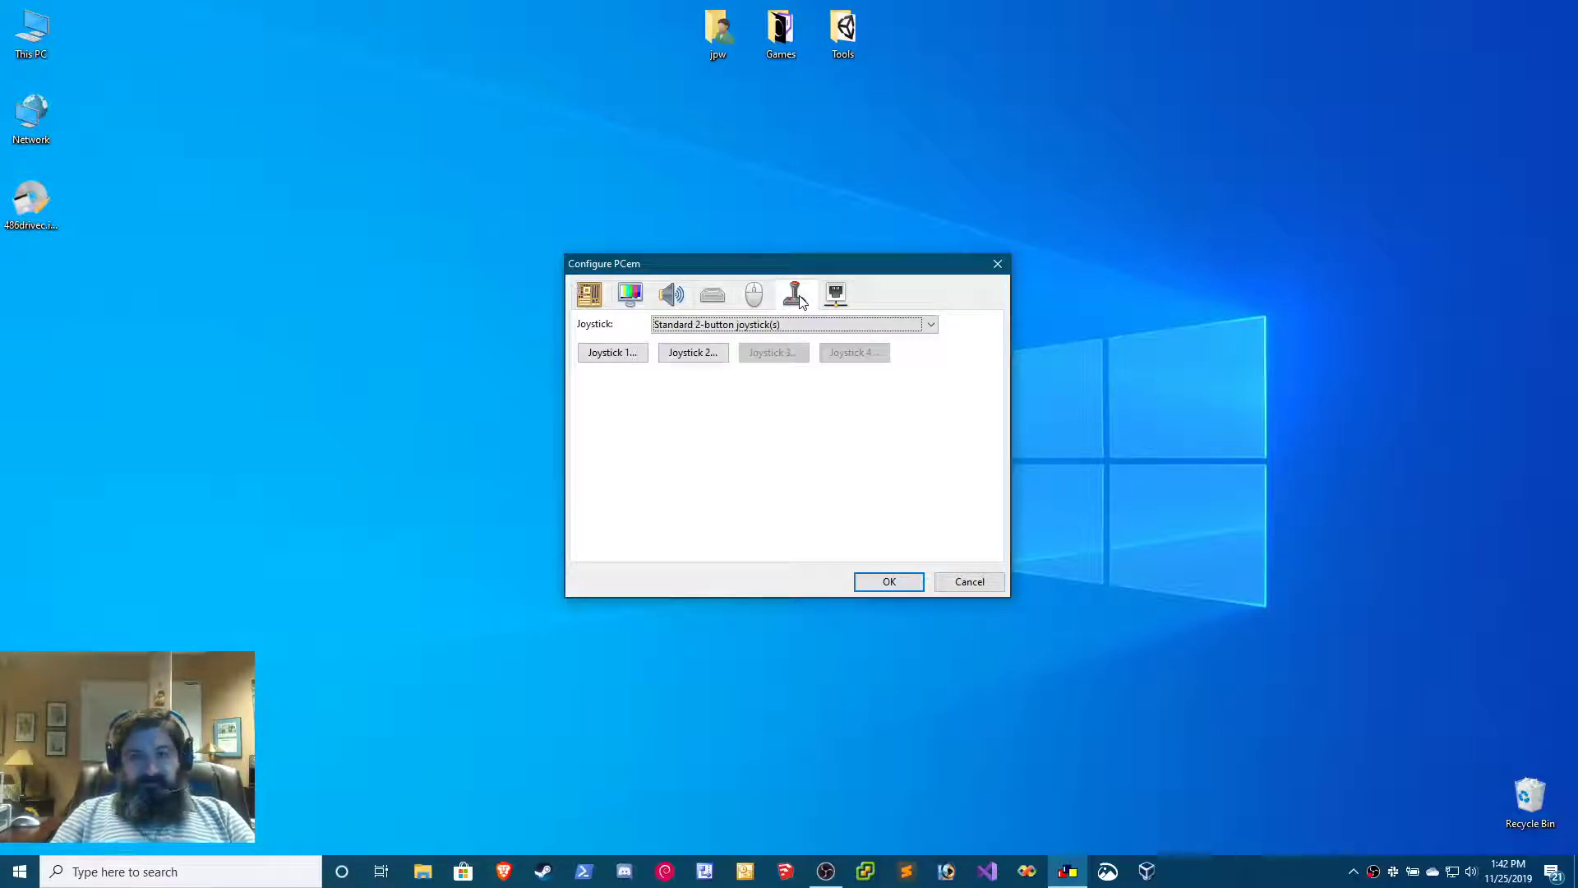
click(842, 301)
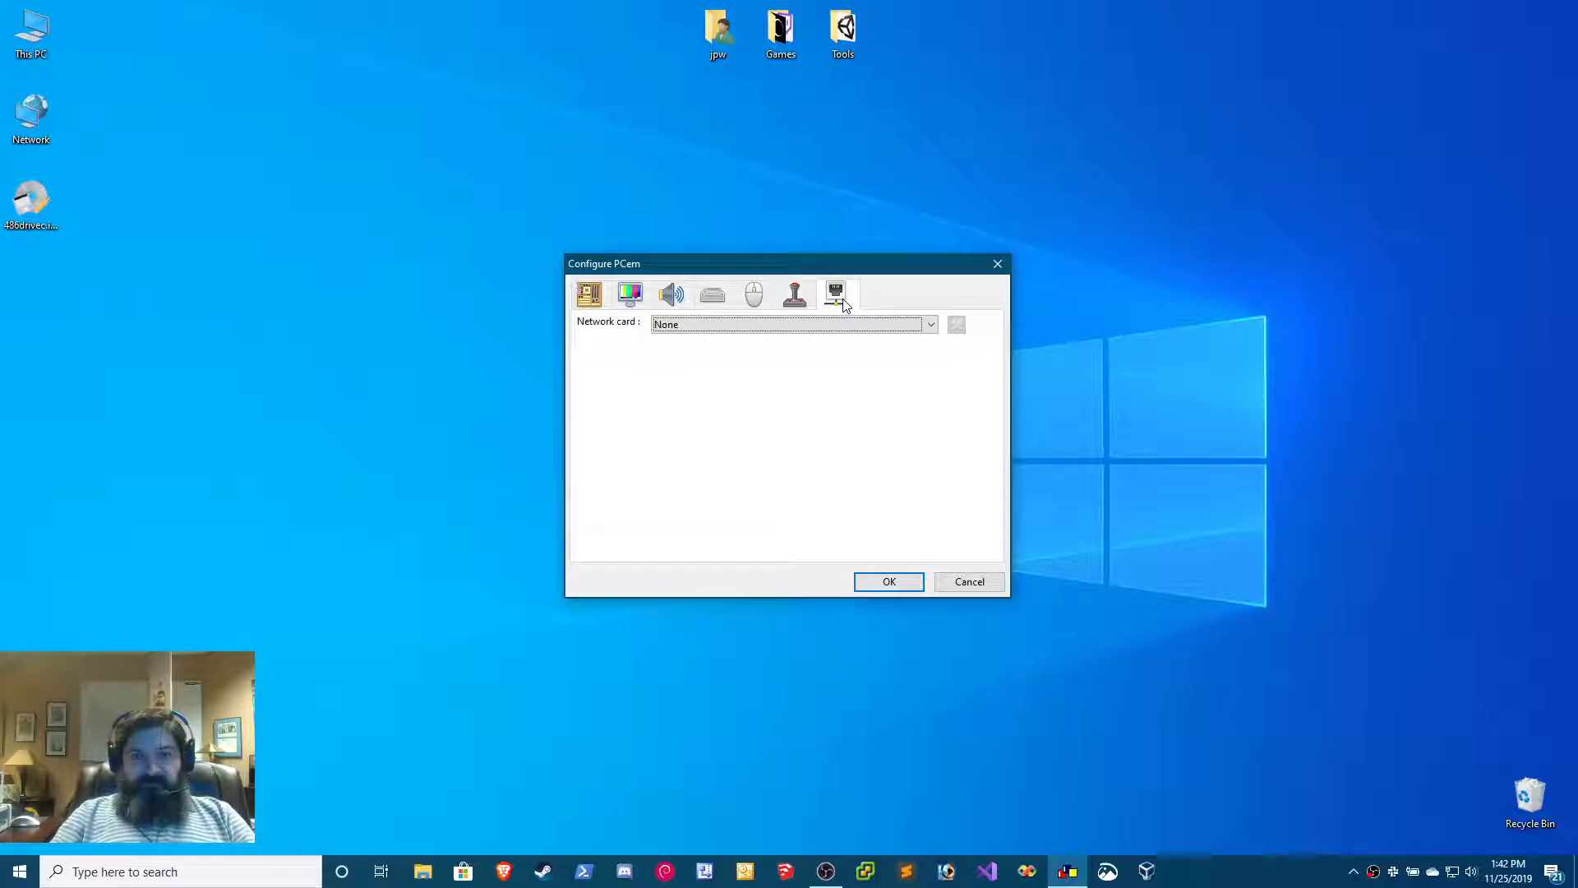
click(591, 298)
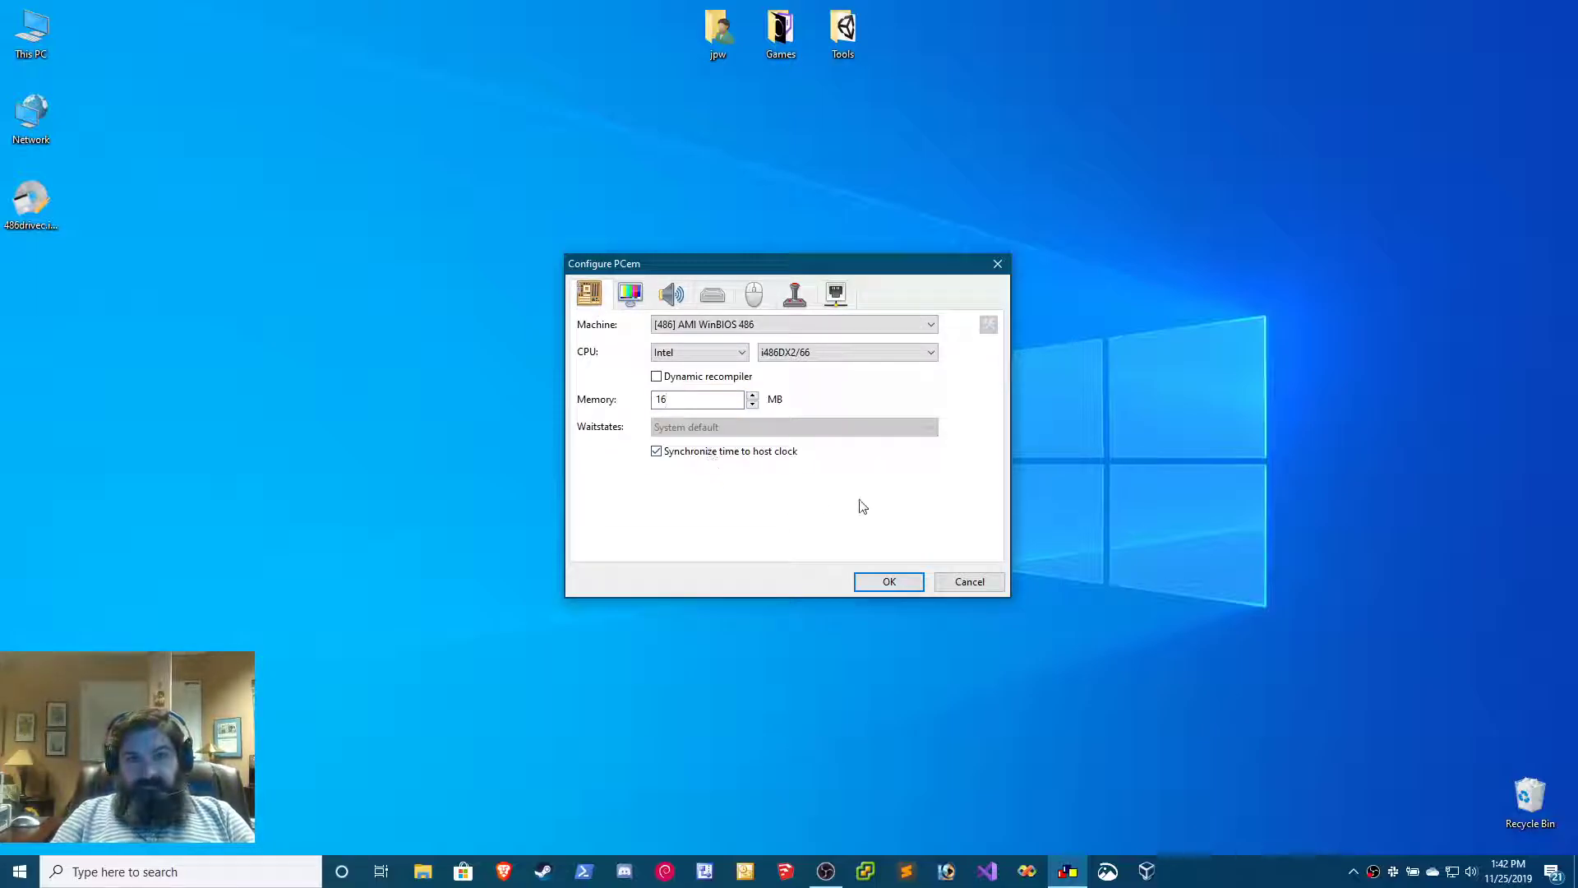
click(673, 298)
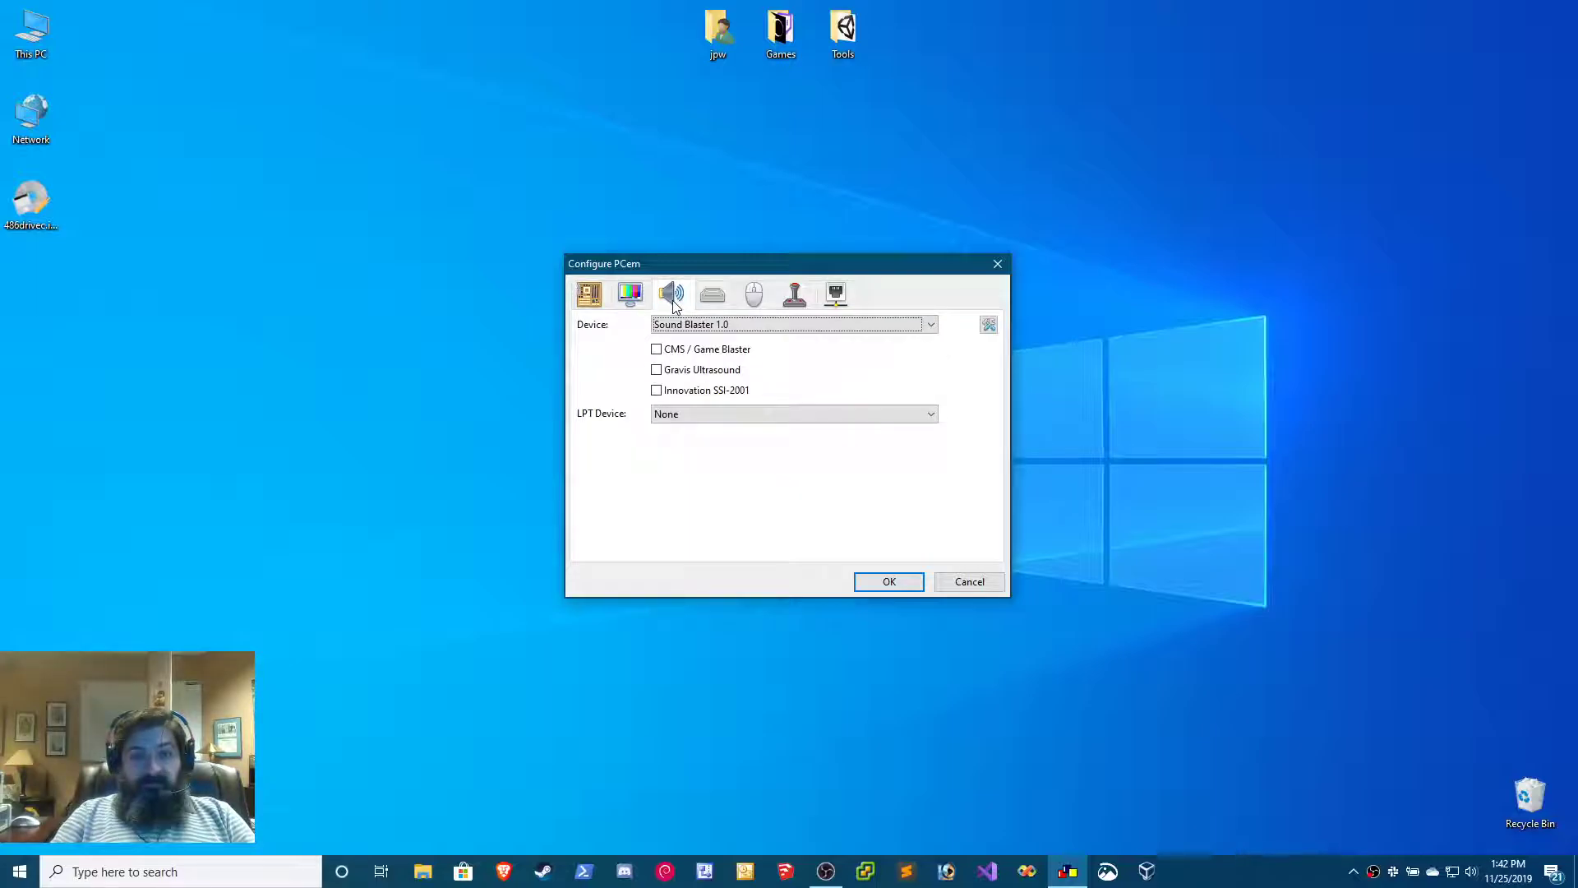
click(713, 297)
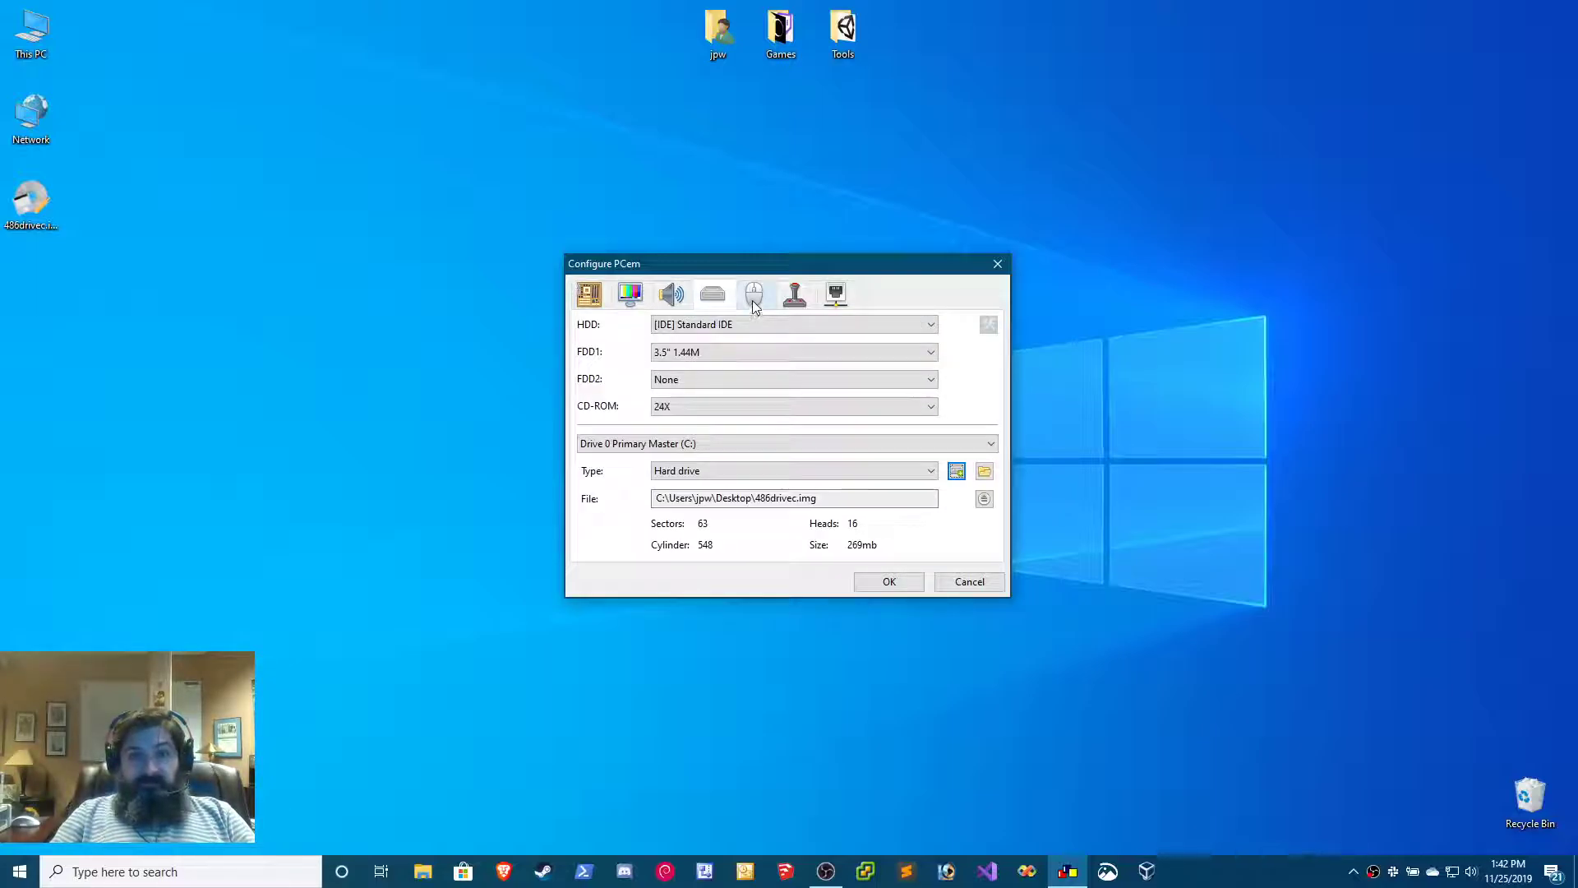
click(753, 300)
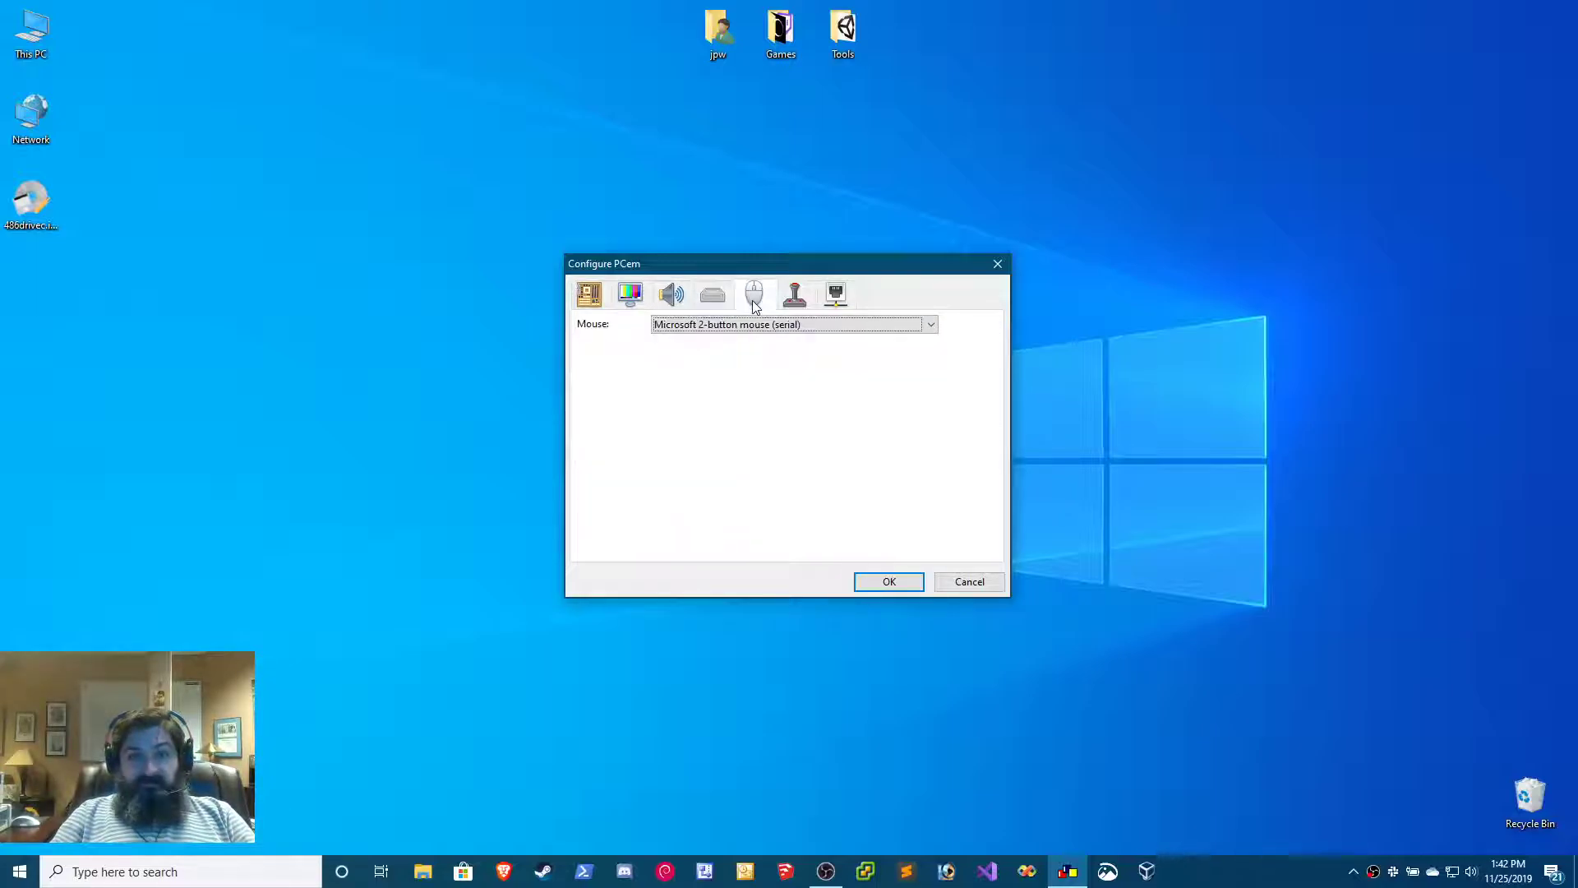
click(795, 304)
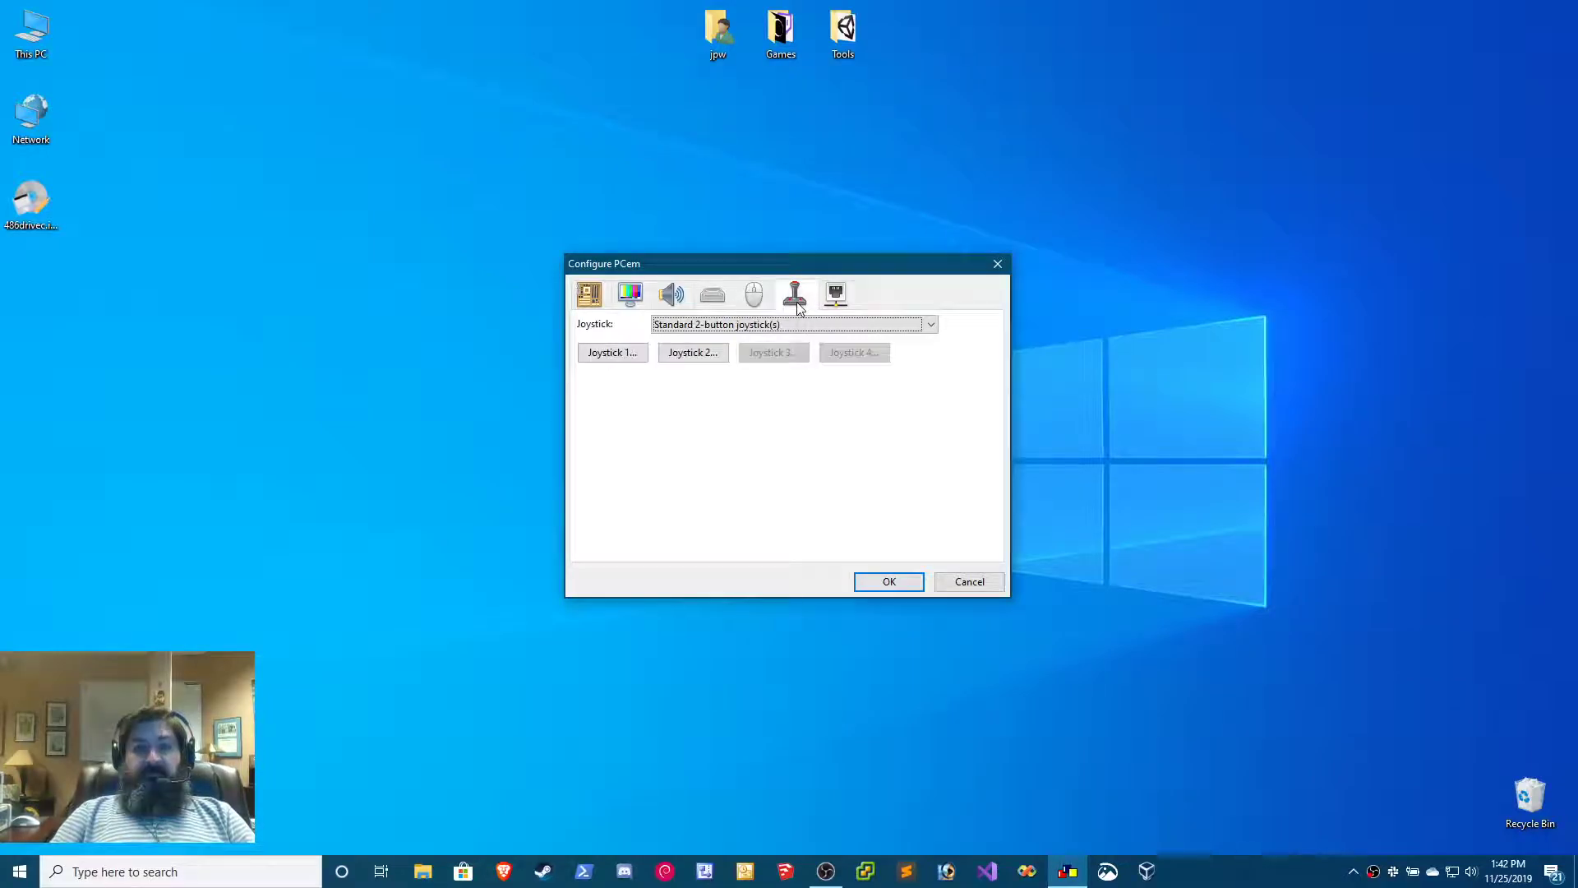
click(892, 583)
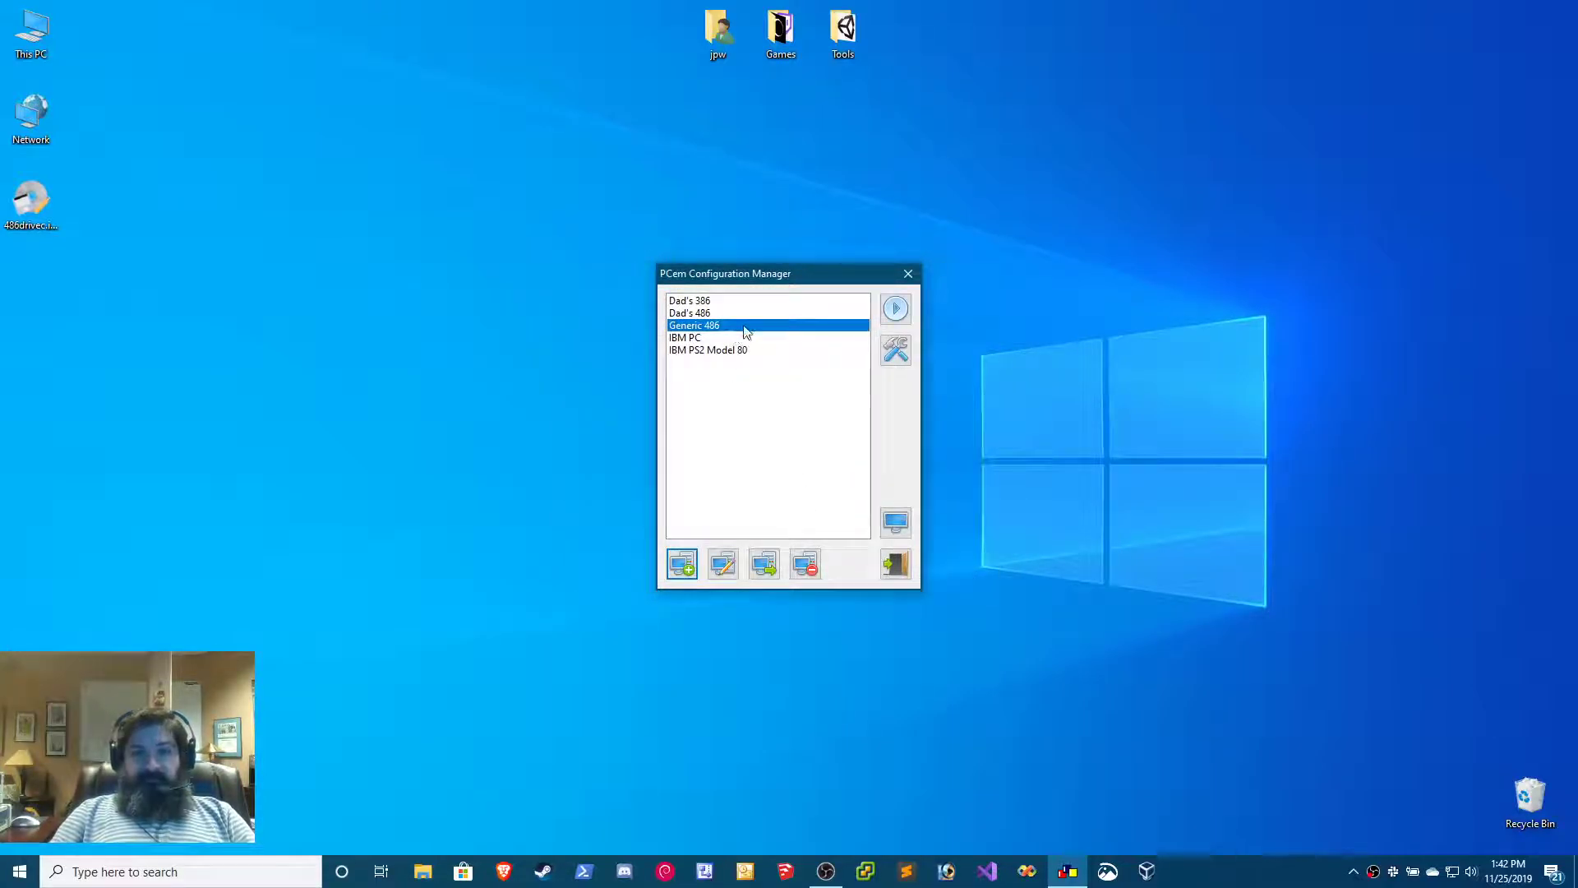
- Start the Generic 486 machine, enter its BIOS setup utility and capture the mouse in the emulated screen
click(895, 311)
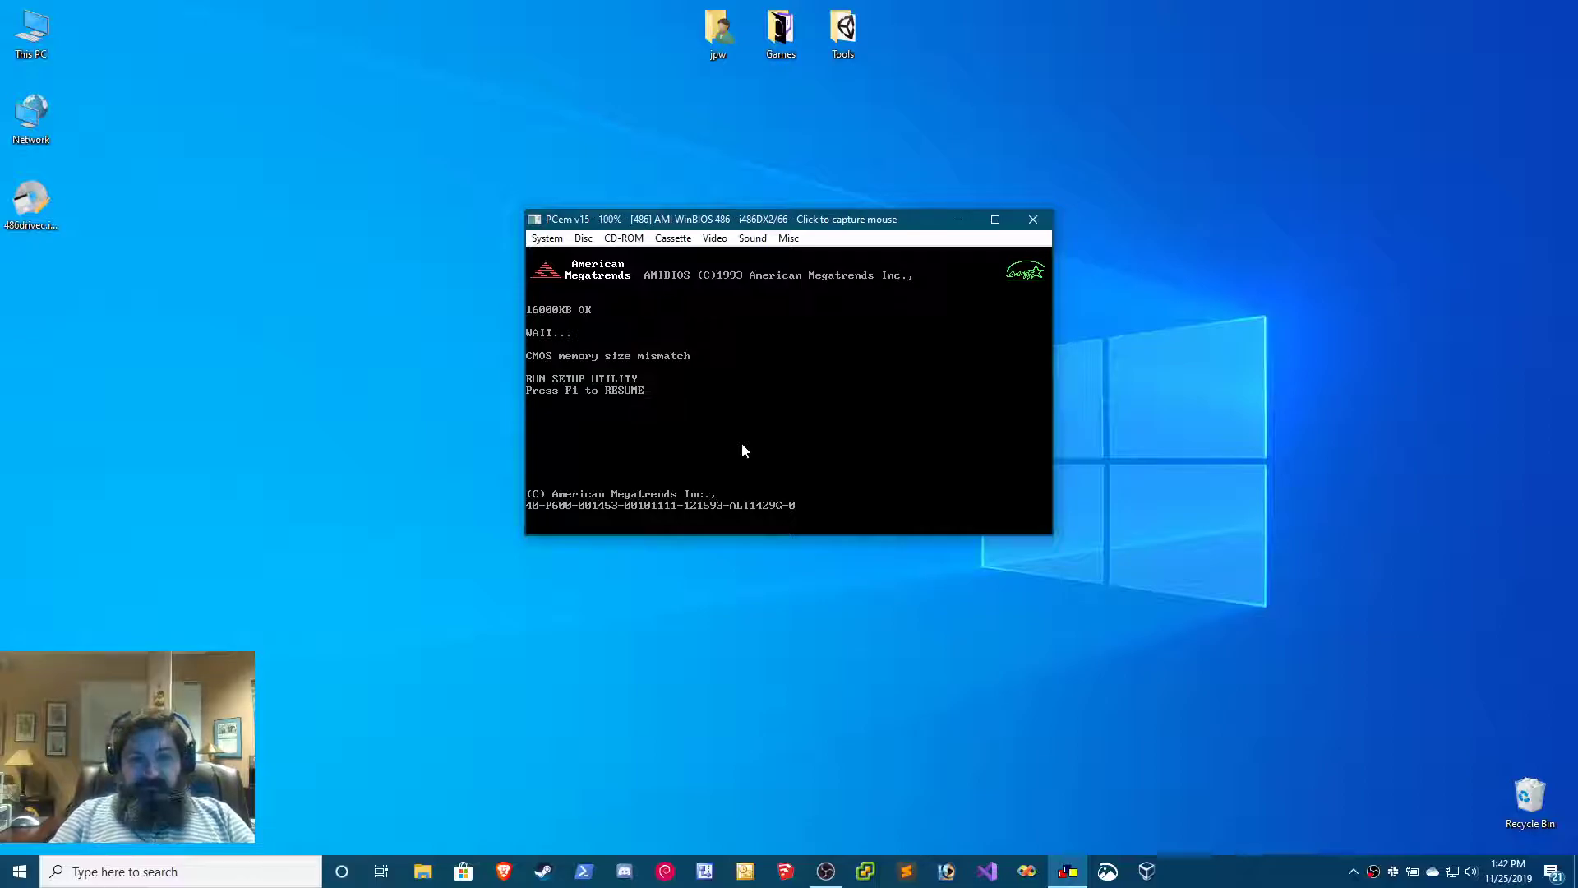
key(F1)
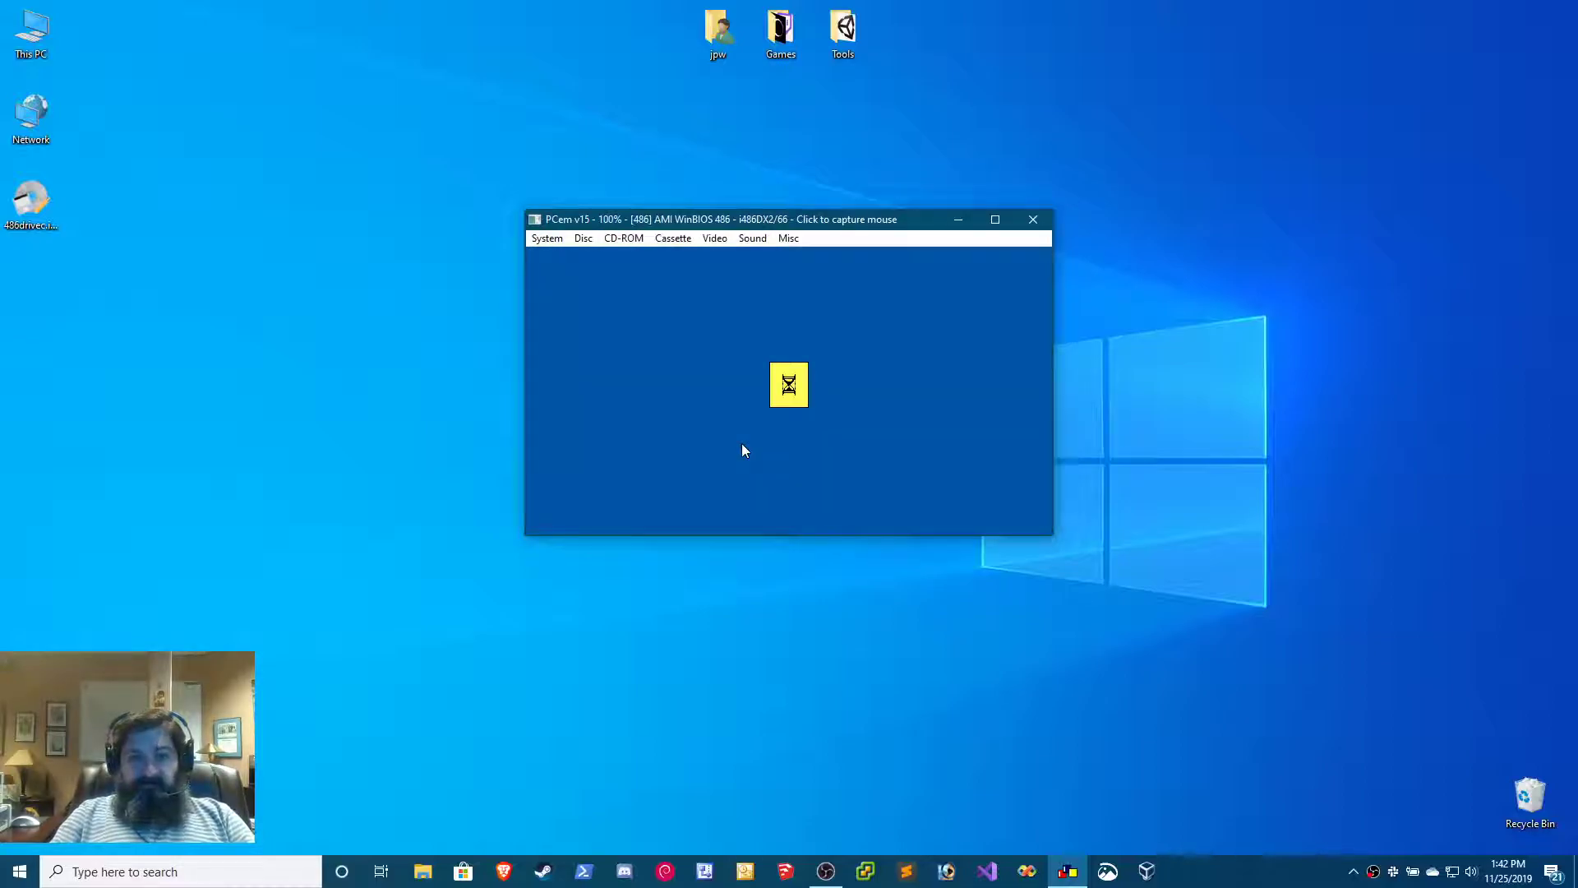
click(718, 404)
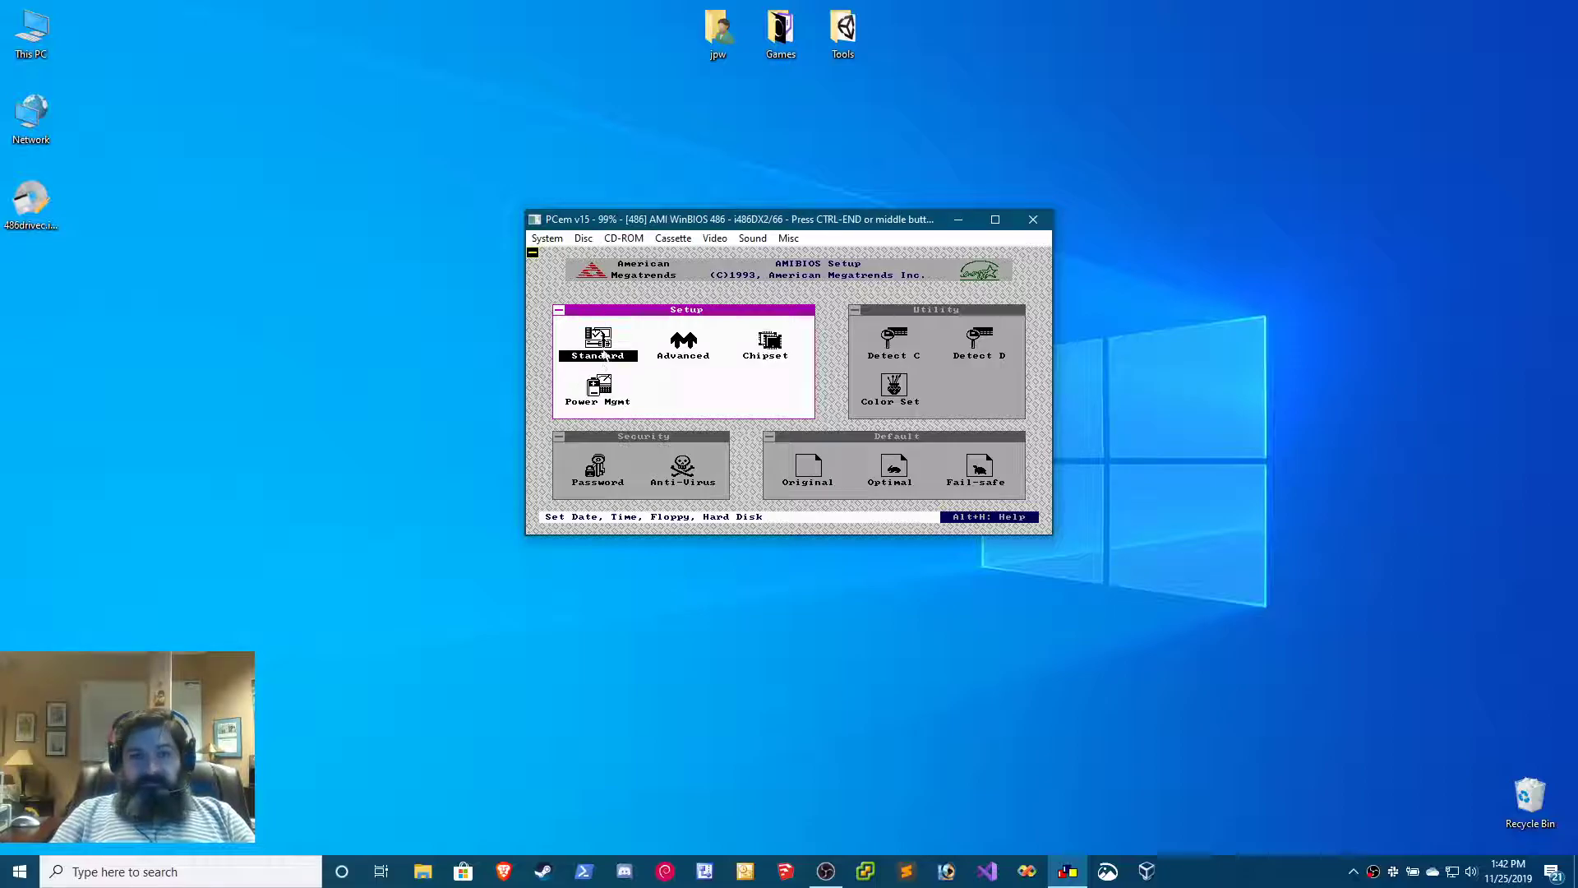
- In the BIOS Standard Setup, set Floppy A to 1.44 MB 3½" and Floppy B to Not Installed
double_click(602, 354)
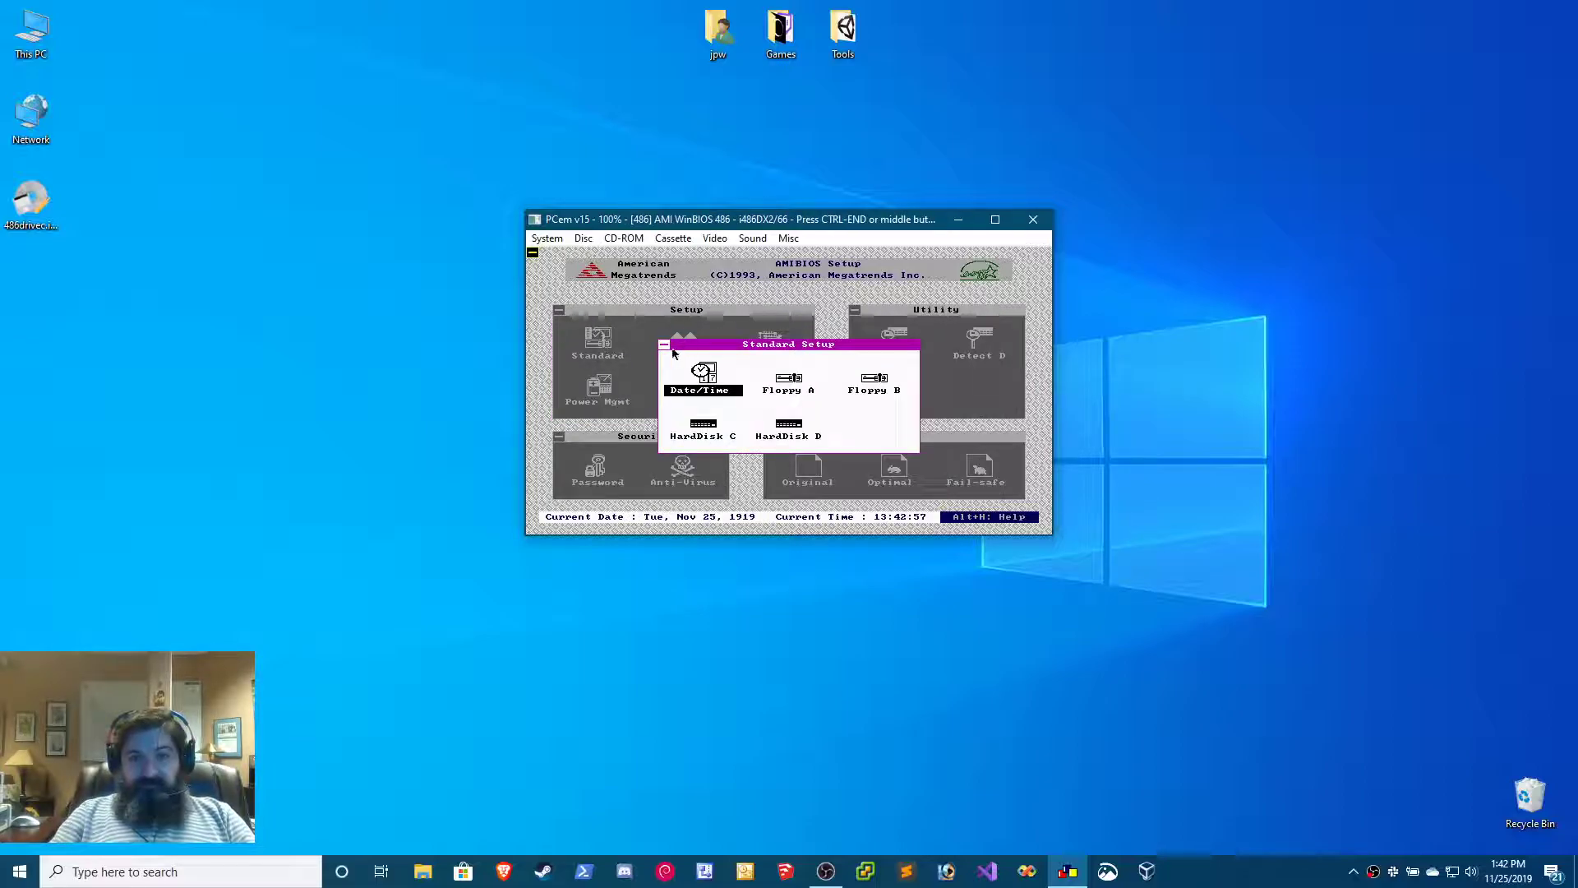
double_click(791, 393)
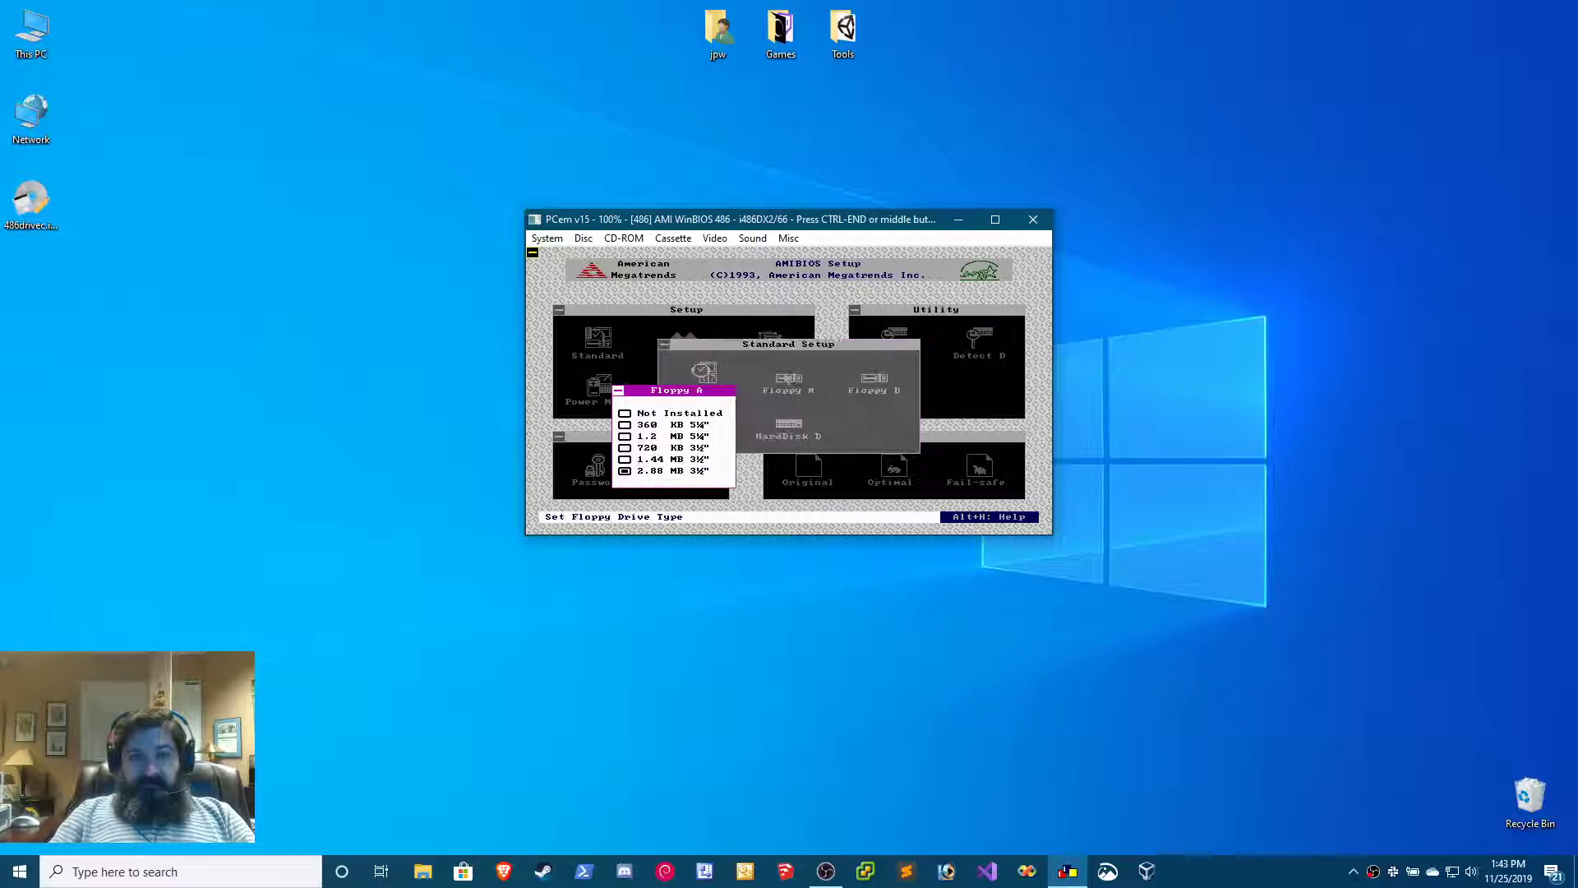
double_click(628, 460)
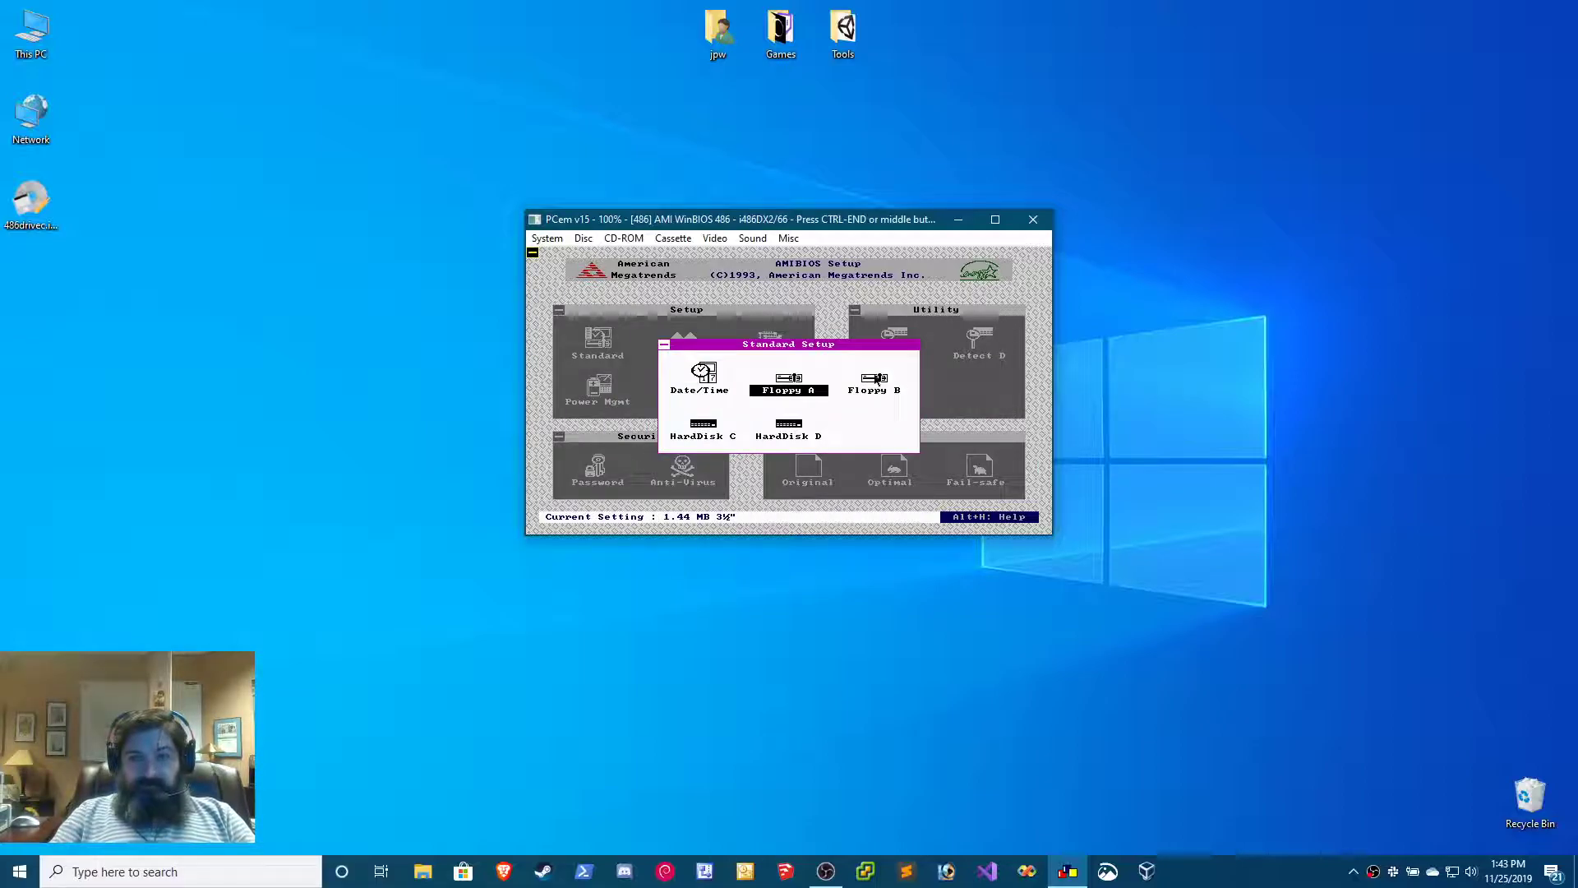
double_click(876, 381)
double_click(653, 413)
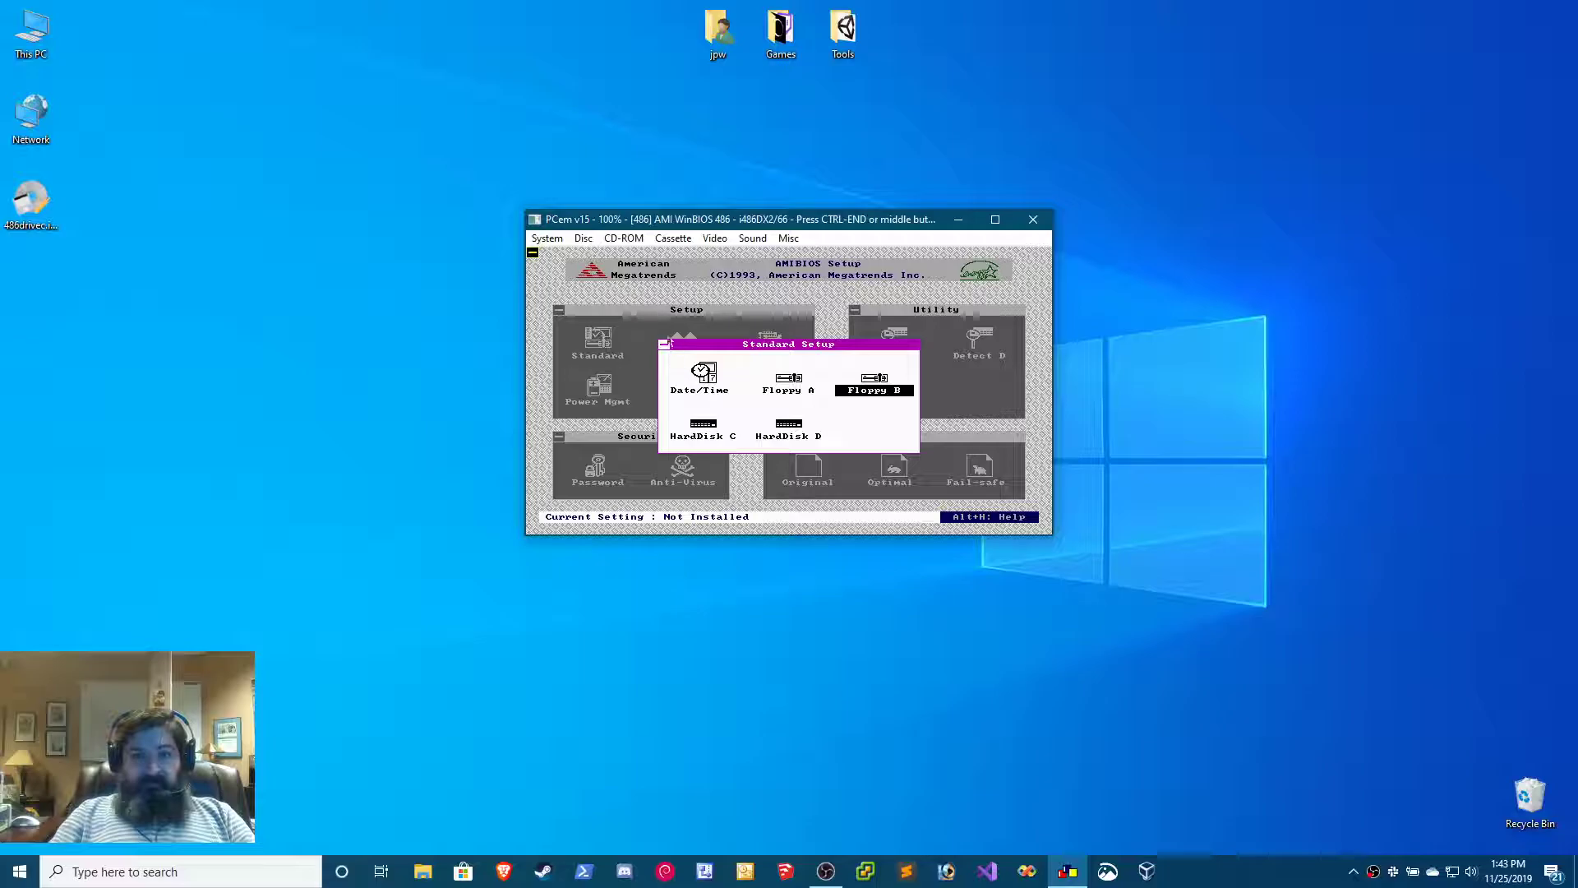
double_click(666, 345)
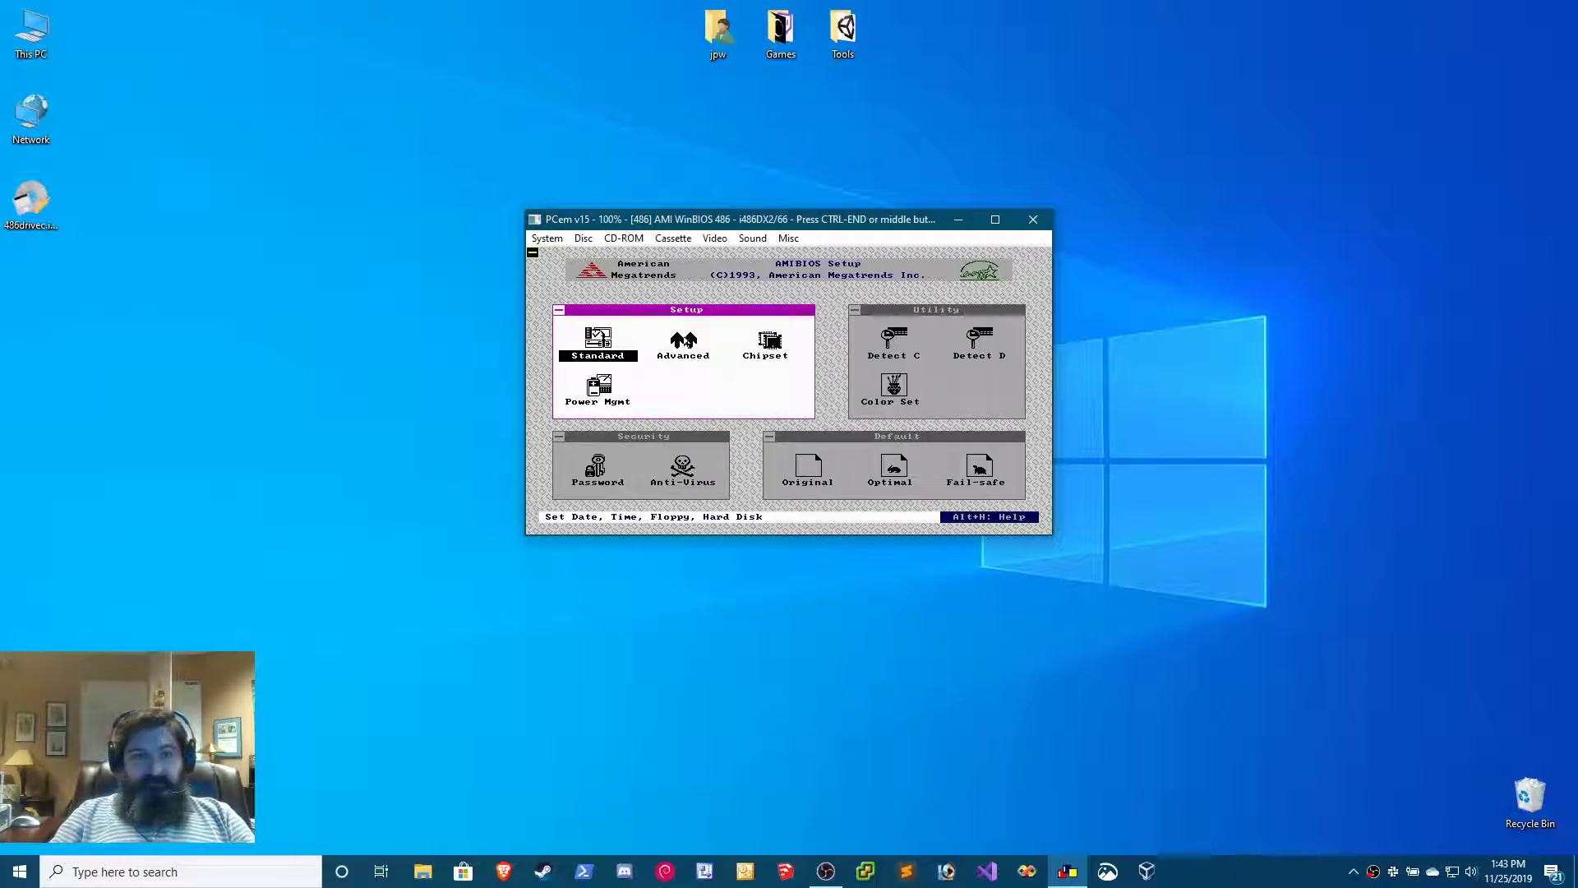
- Look through the BIOS Advanced, Chipset and Standard Setup options without changing them
double_click(688, 345)
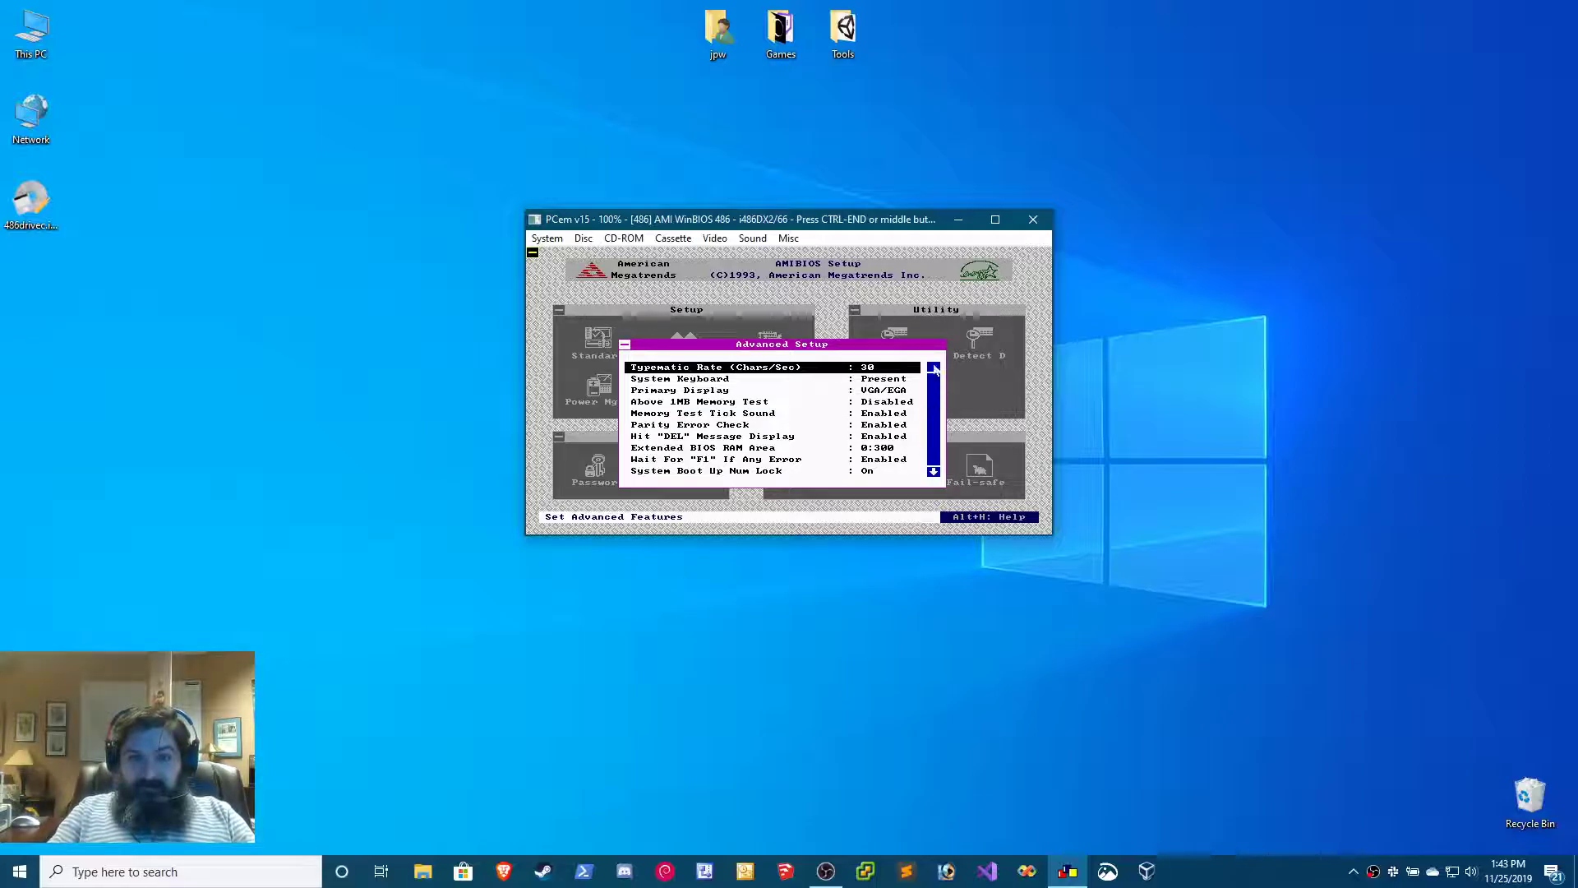
click(625, 346)
click(764, 356)
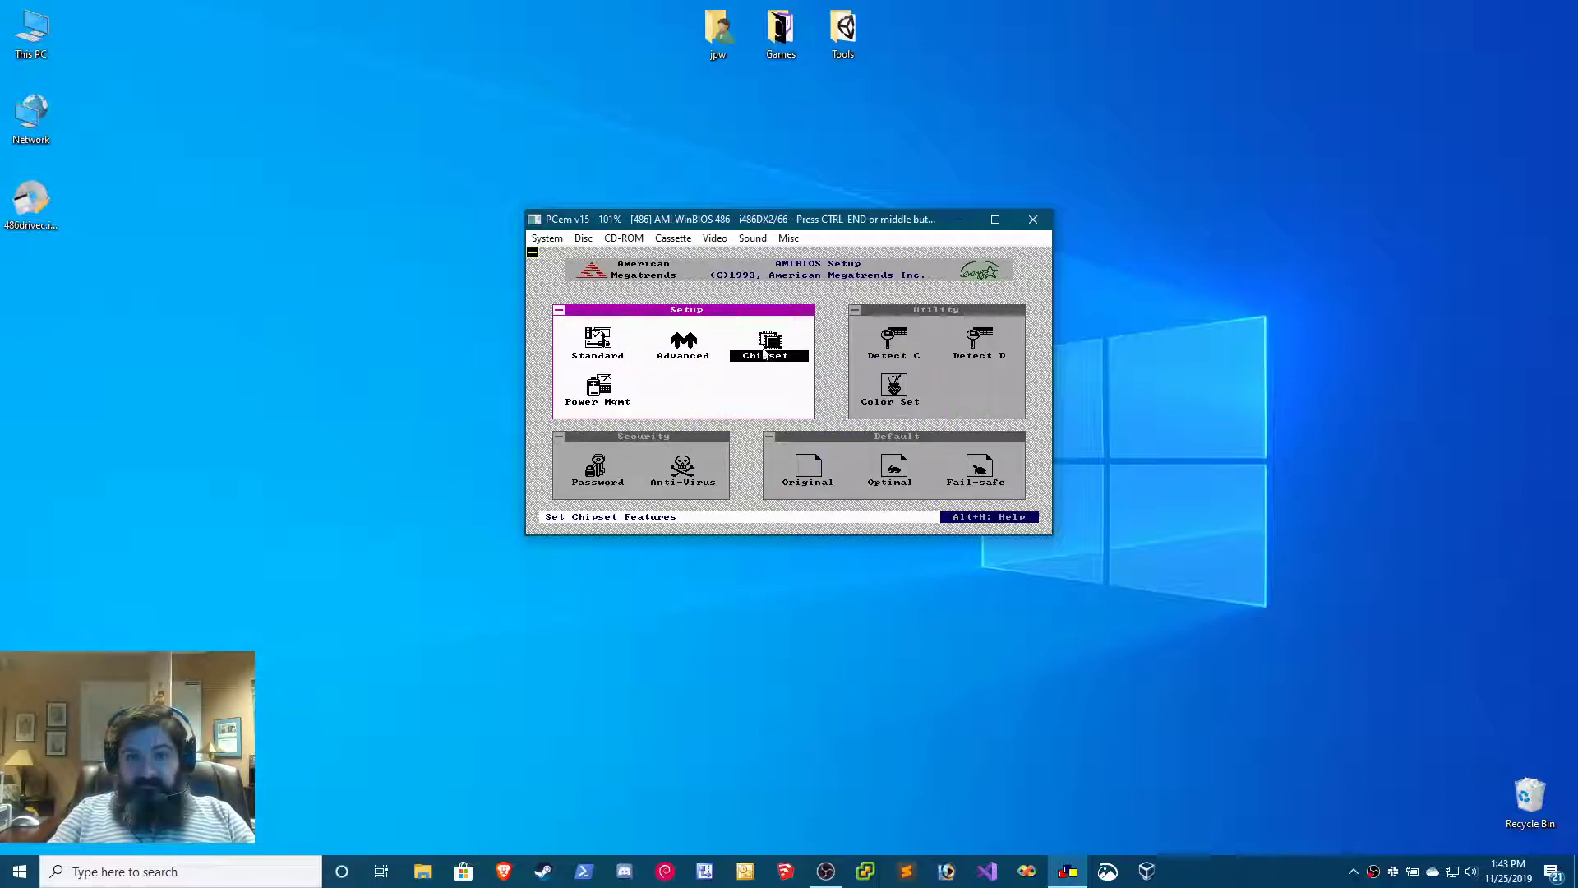
click(765, 355)
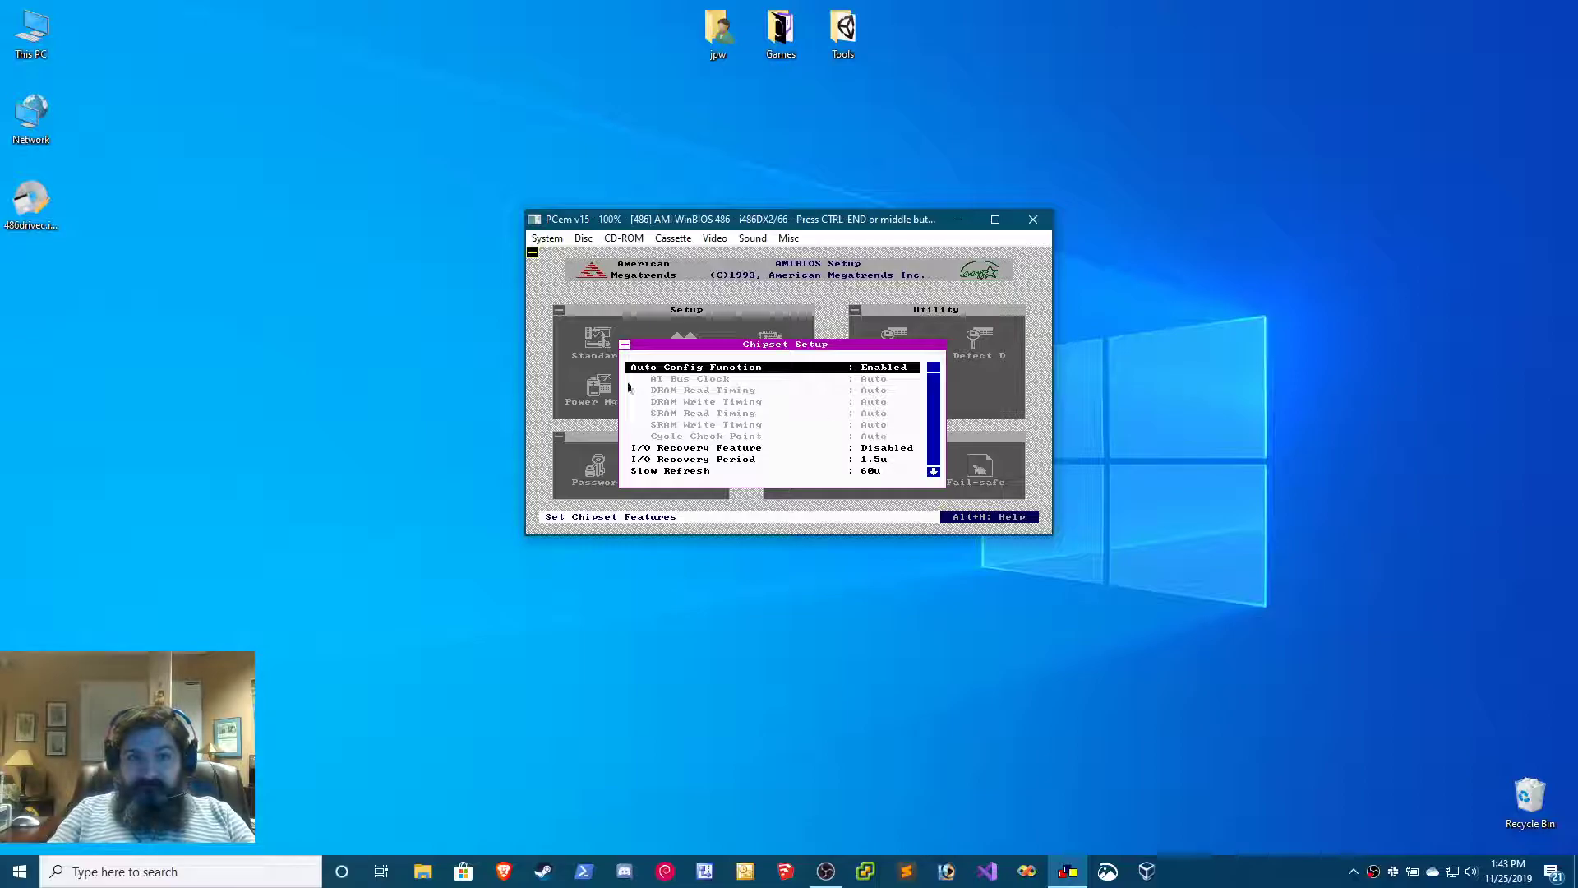
click(624, 346)
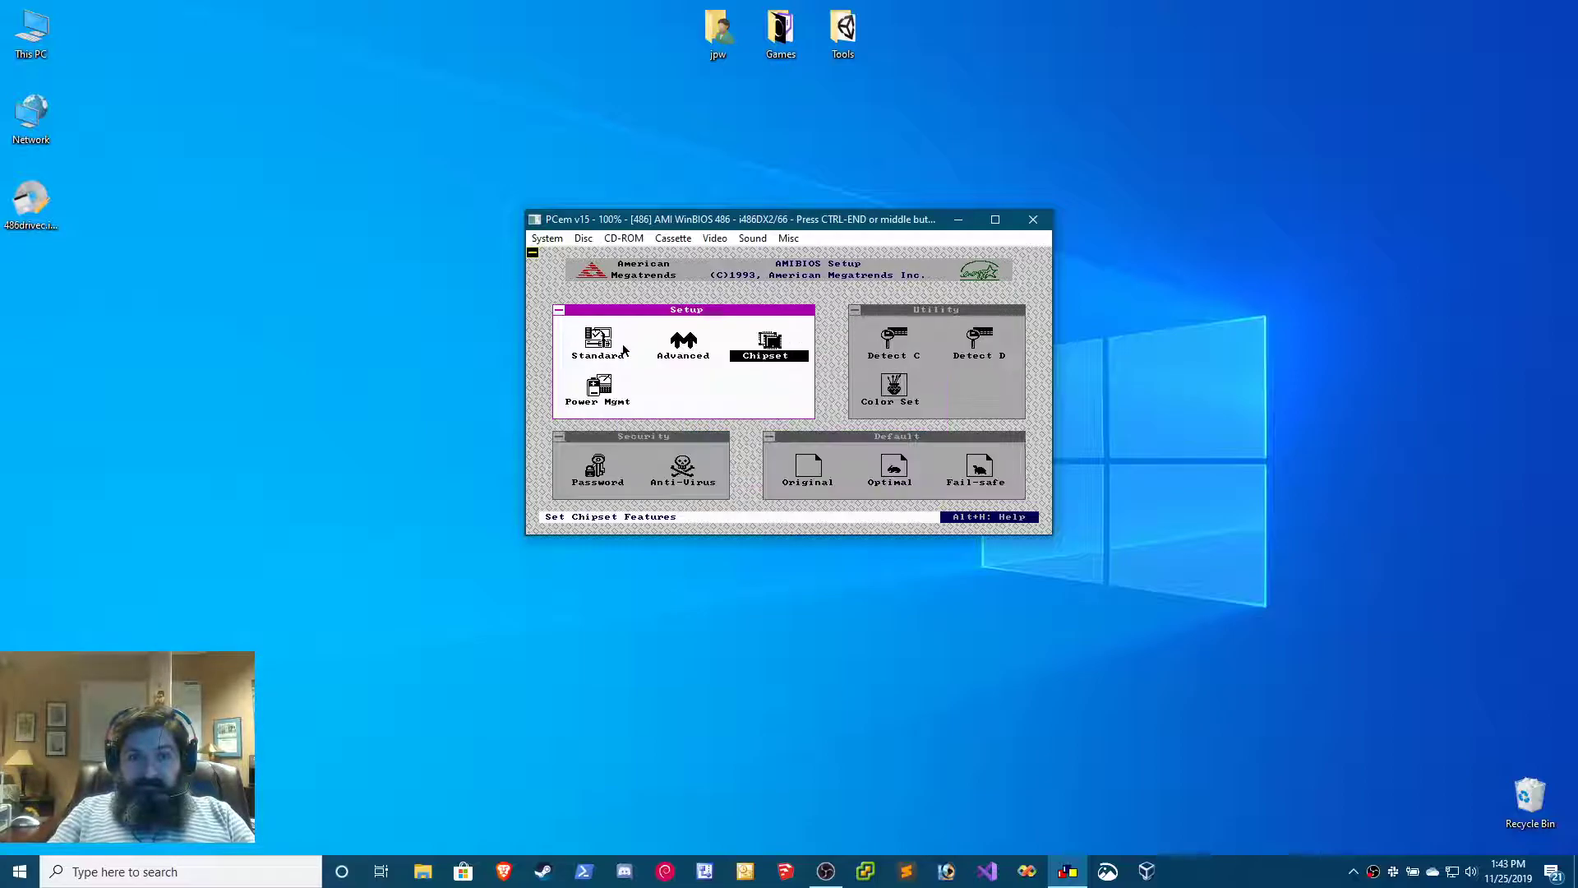
double_click(618, 348)
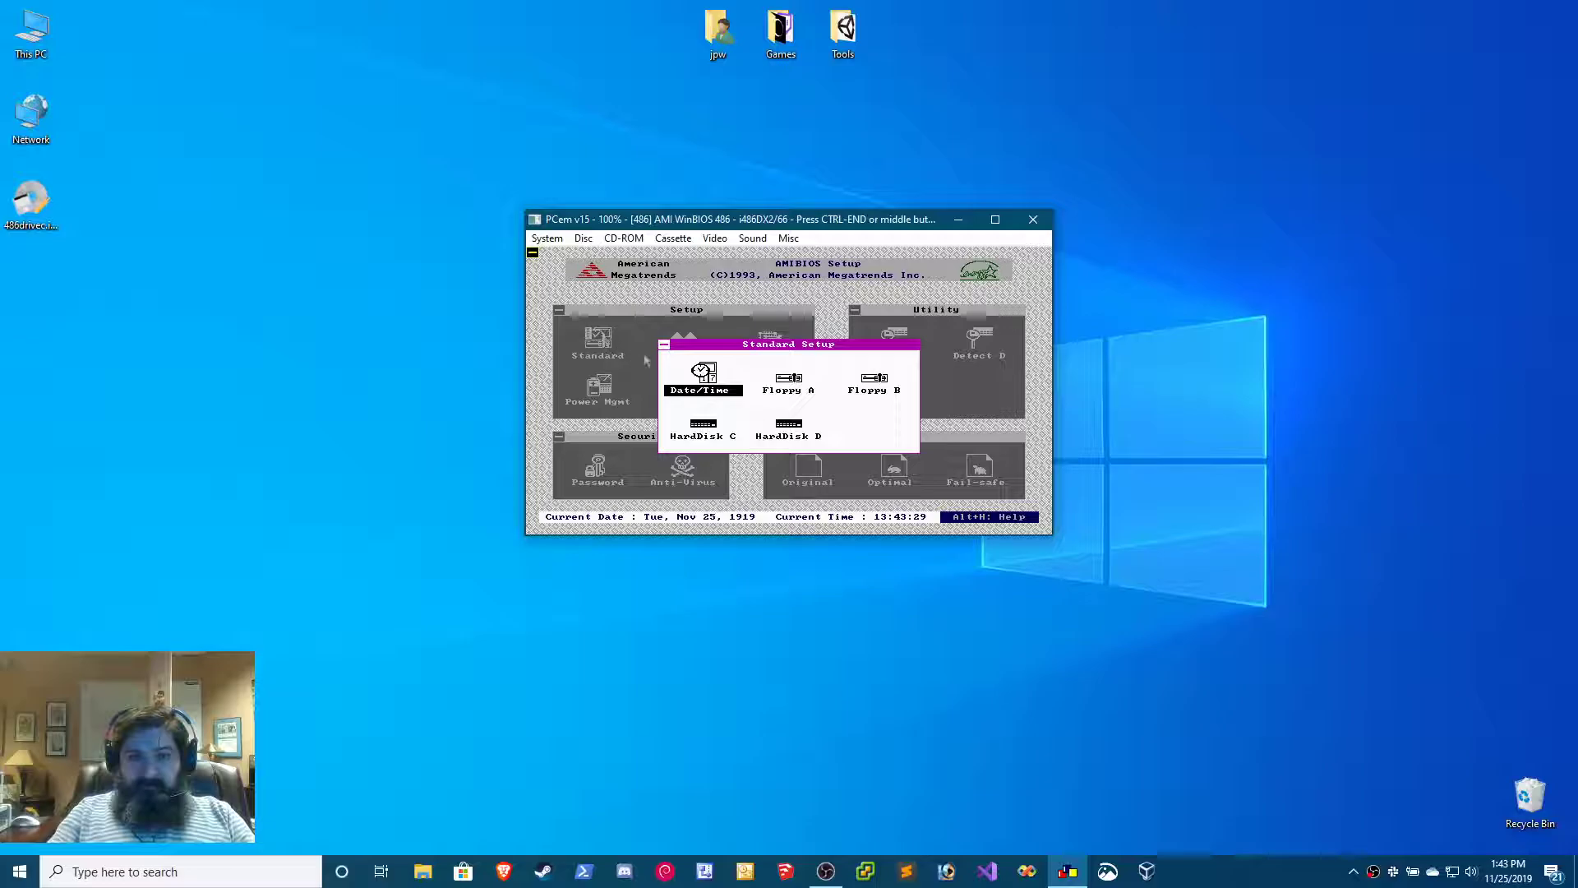
click(663, 346)
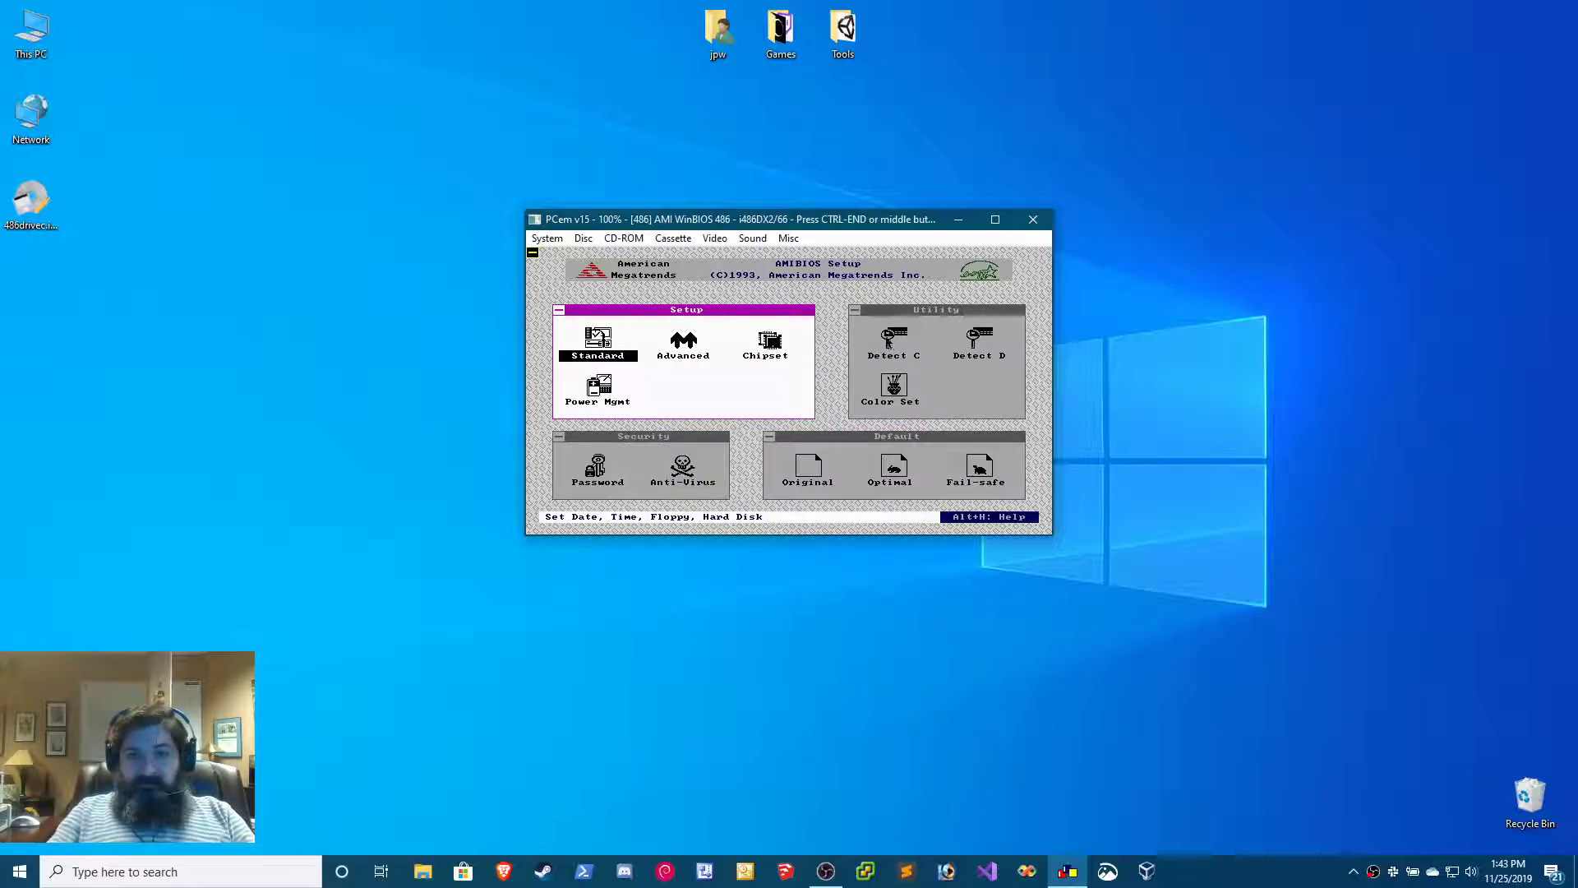
- Auto-detect the parameters of hard disk C, accept them, and exit the BIOS setup with the changes saved
click(892, 341)
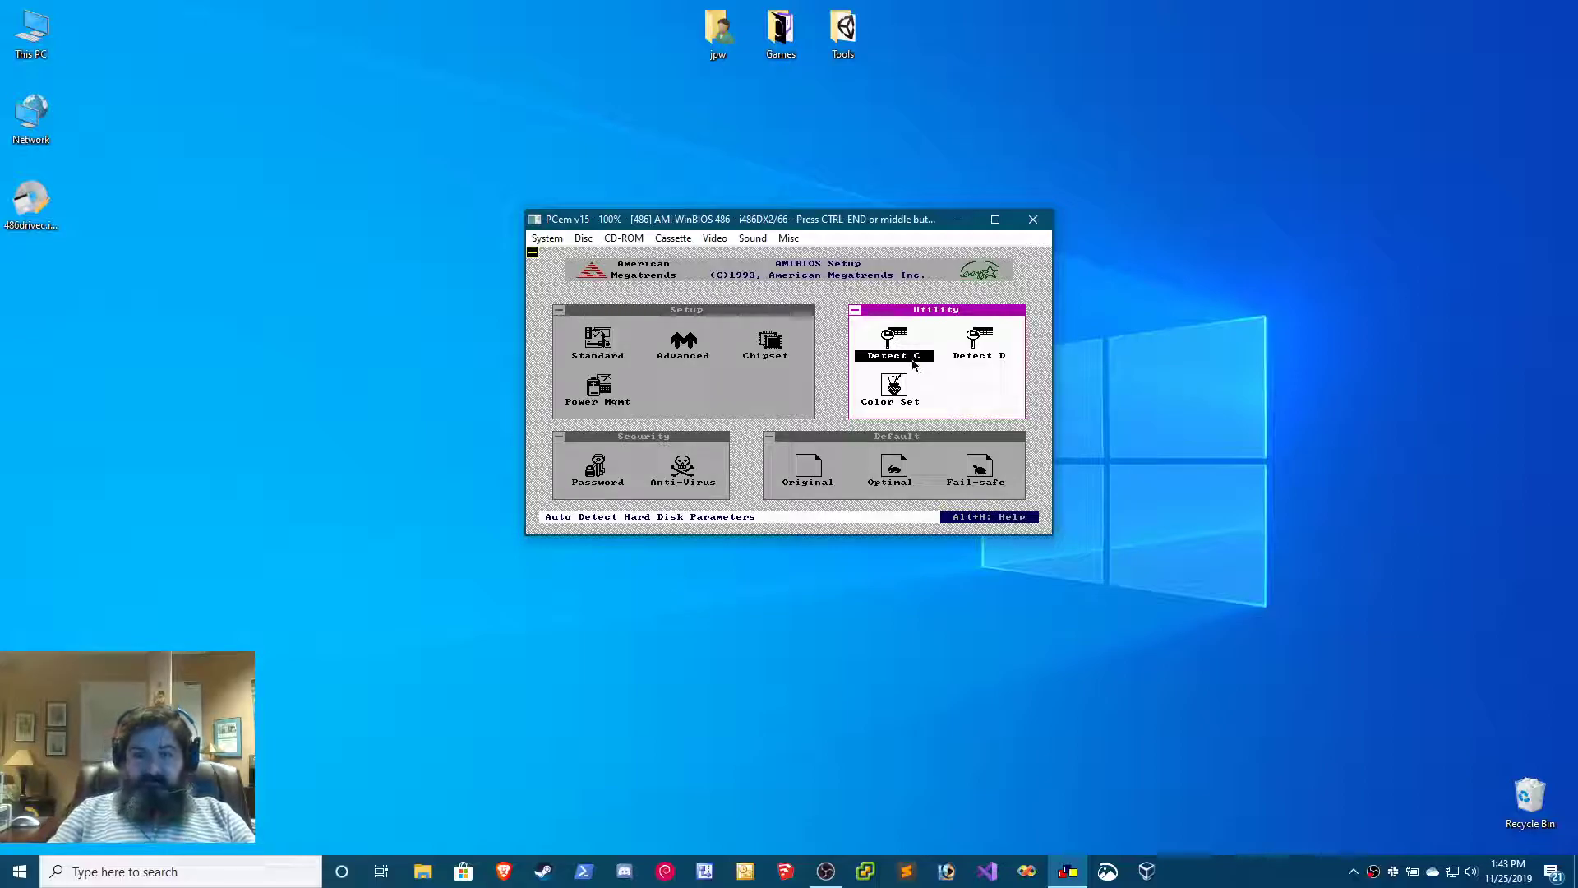
double_click(899, 335)
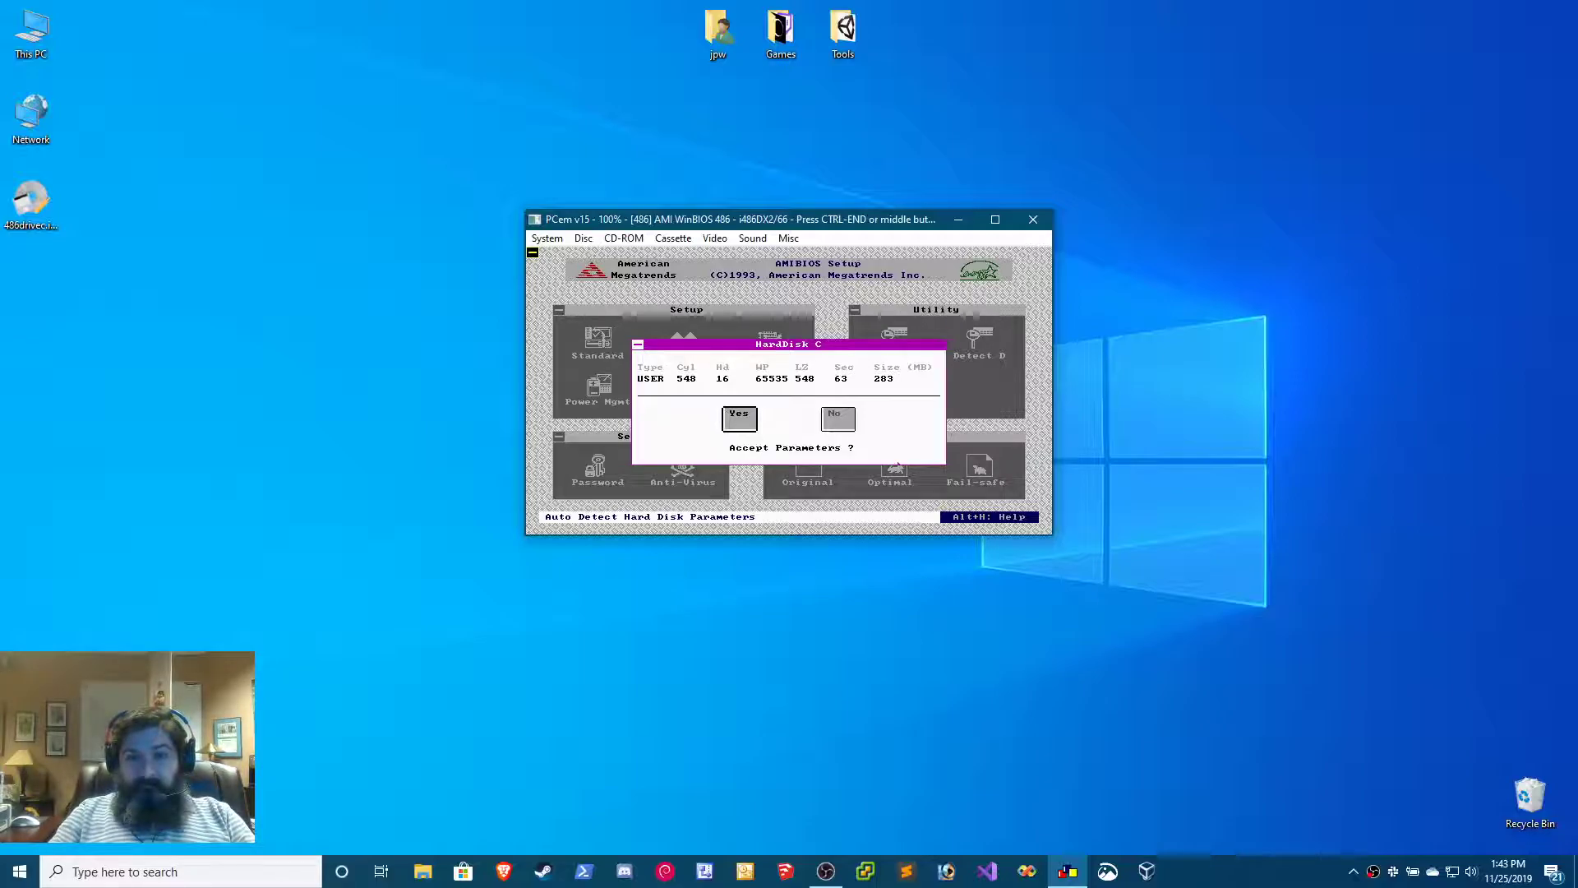
click(740, 419)
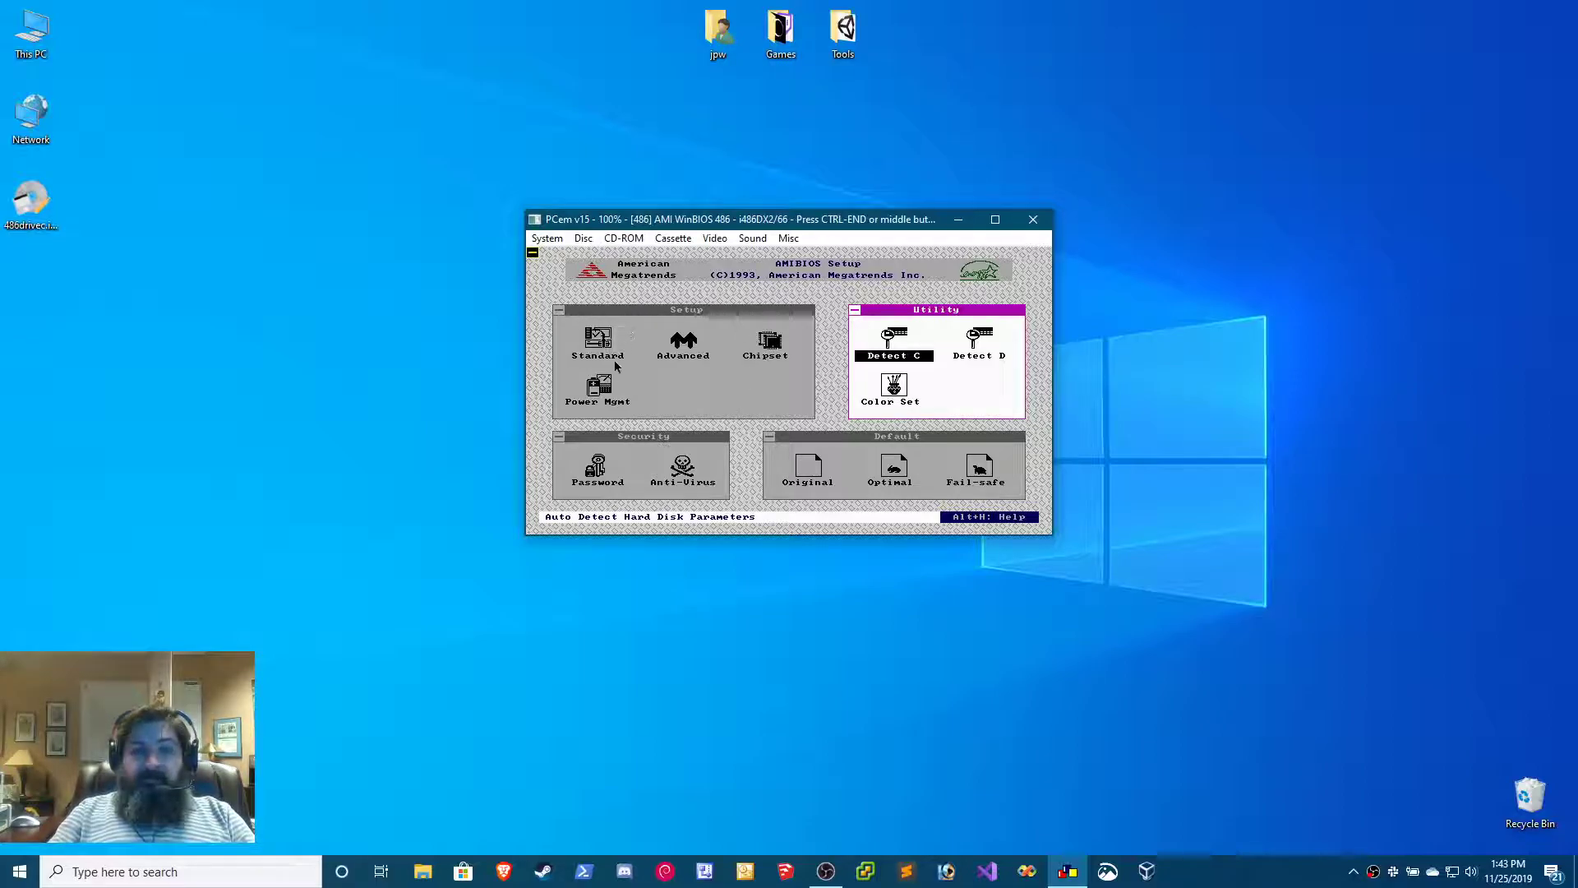
click(531, 252)
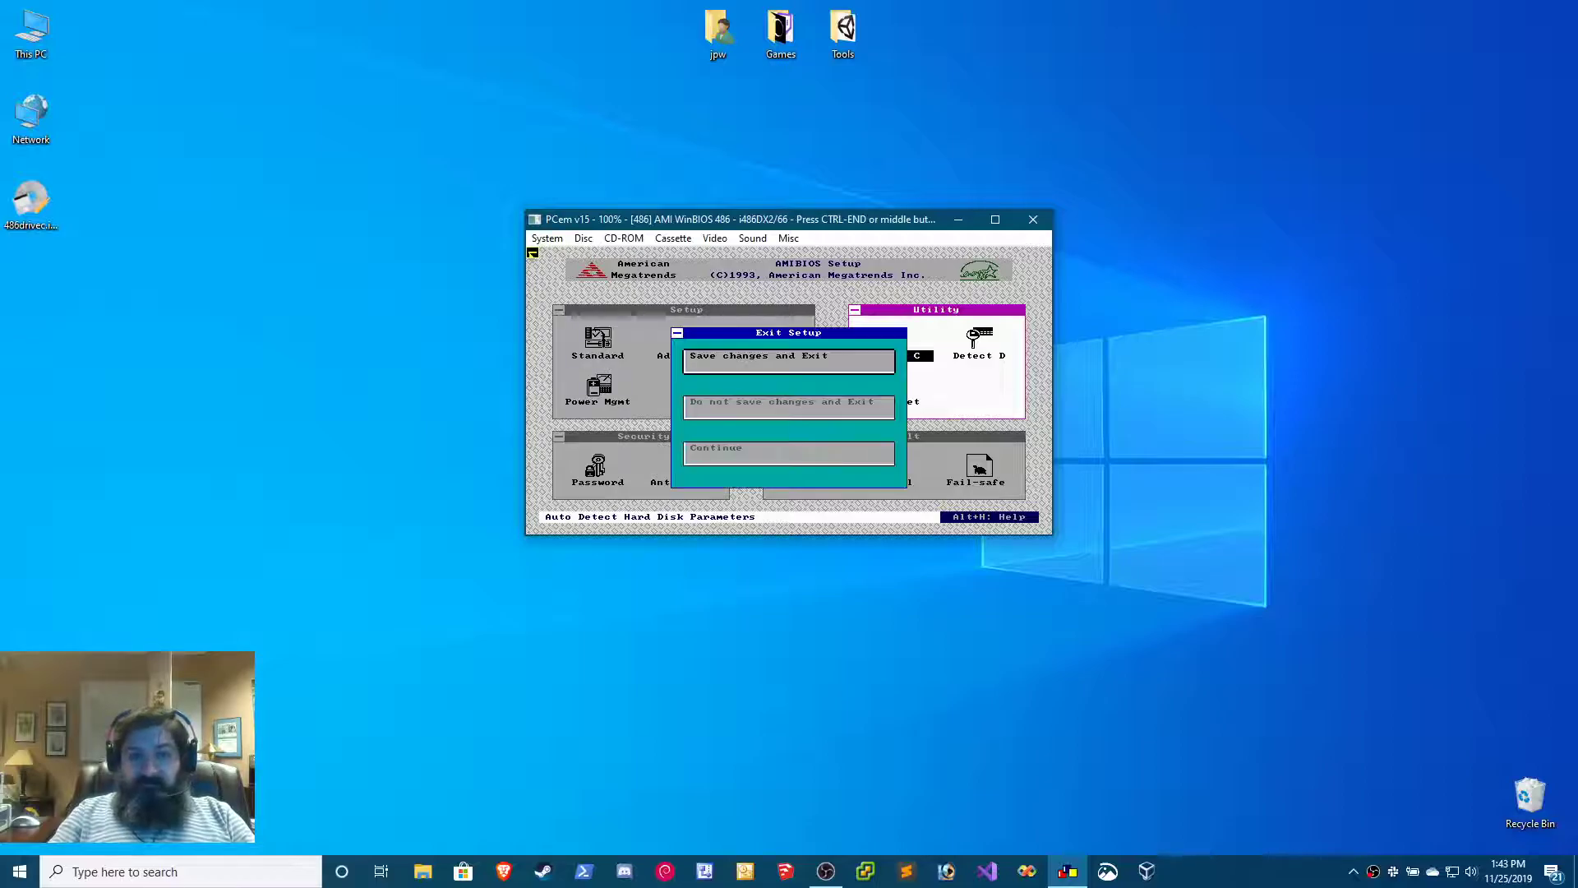
click(723, 359)
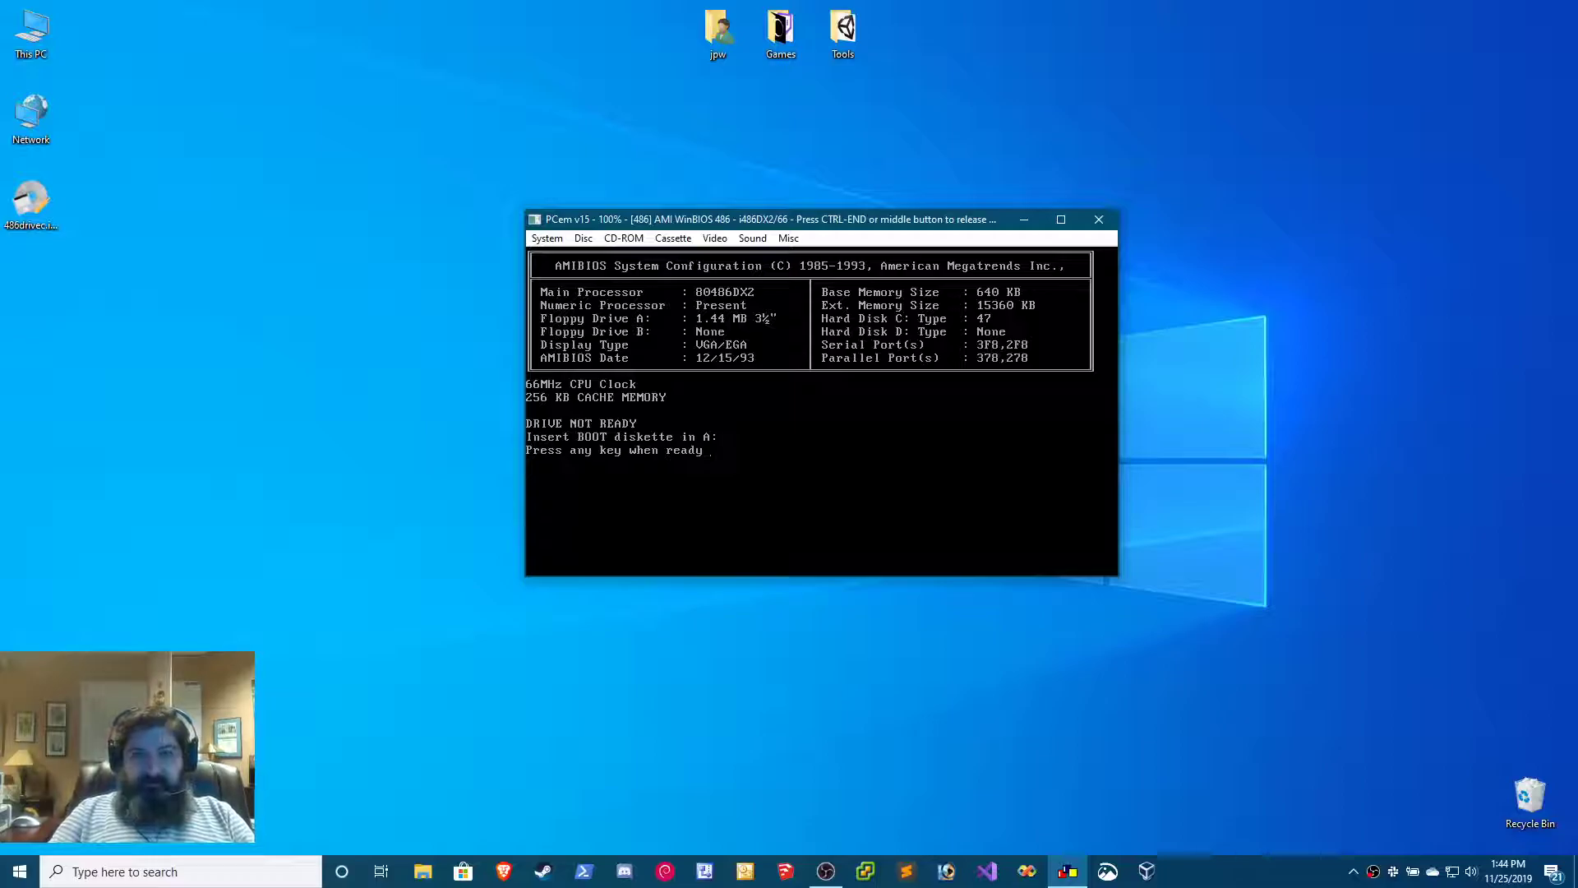
- Release the captured mouse, load Disk1.img from the MS-DOS 6.22 folder on Data (D:) into drive A, and boot from it
key(ctrl+End)
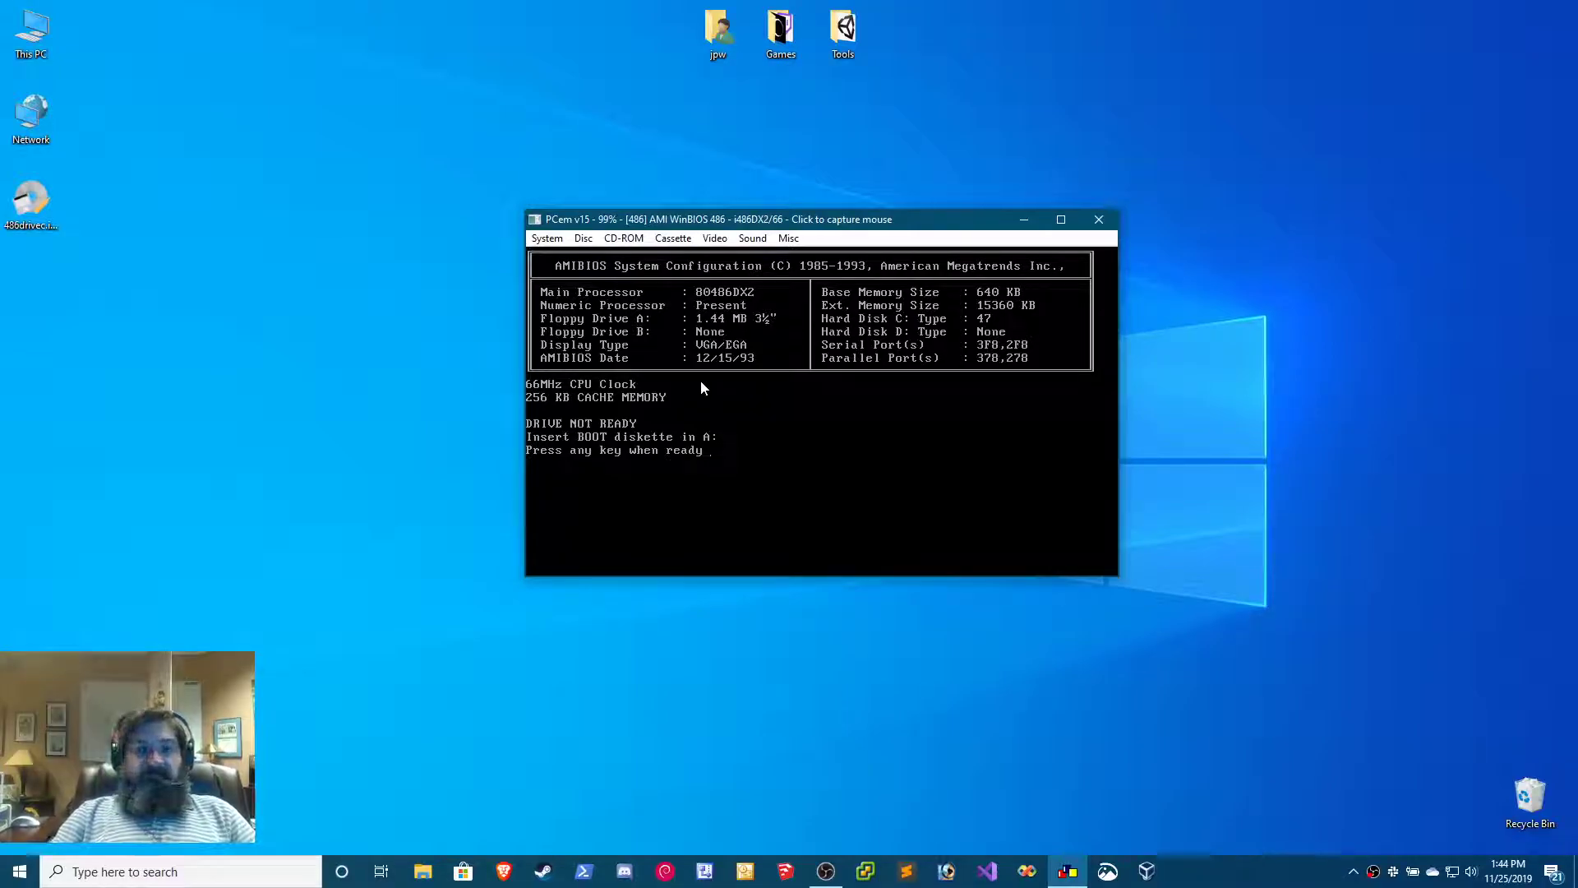
click(587, 239)
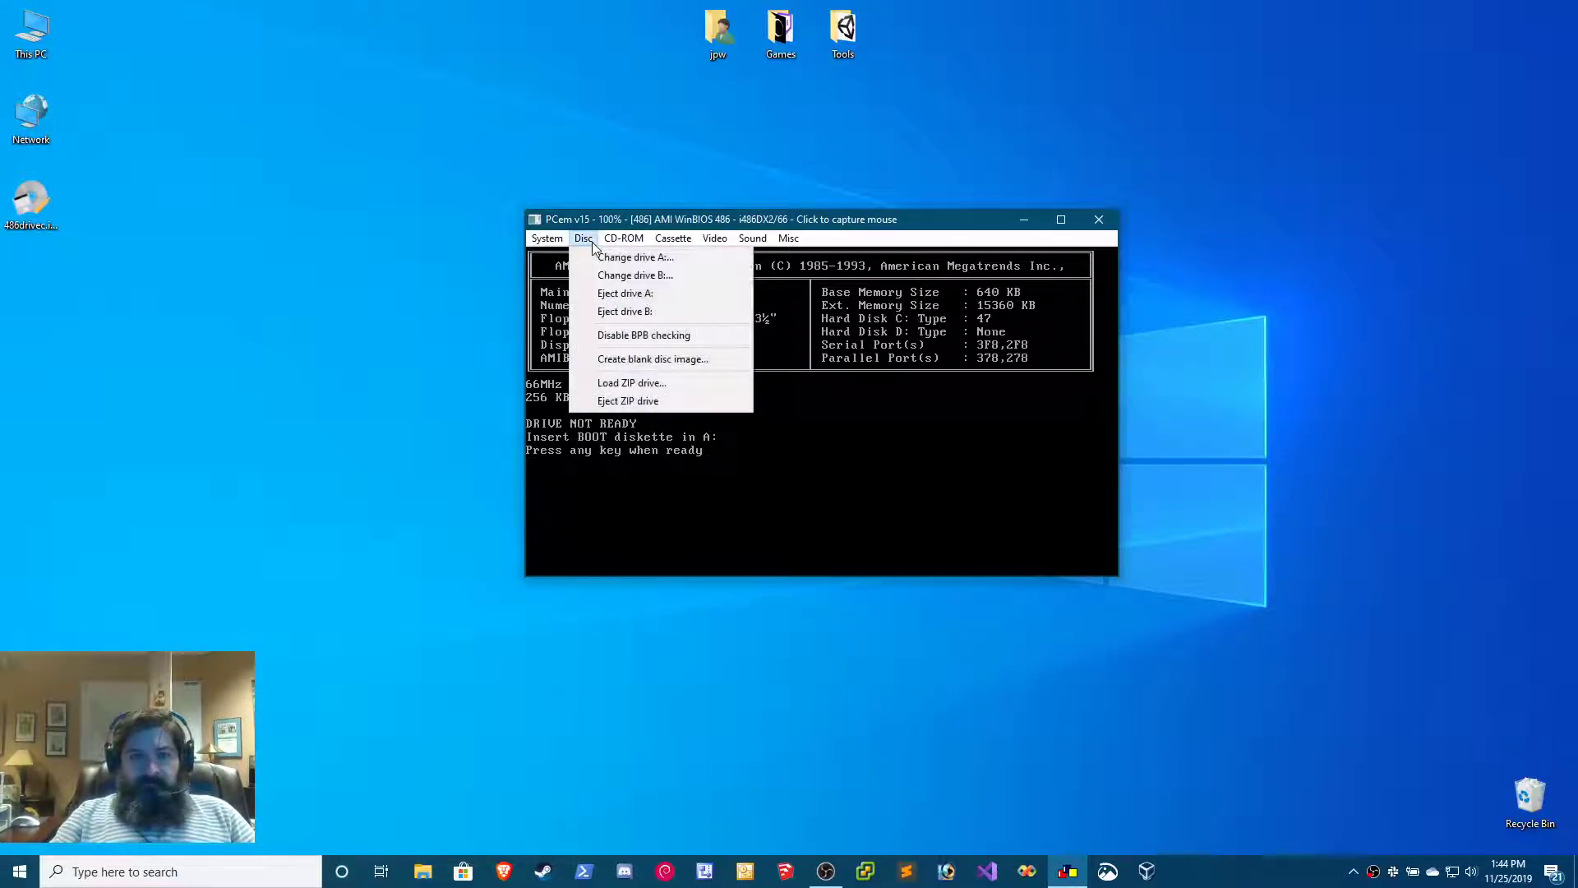
click(599, 257)
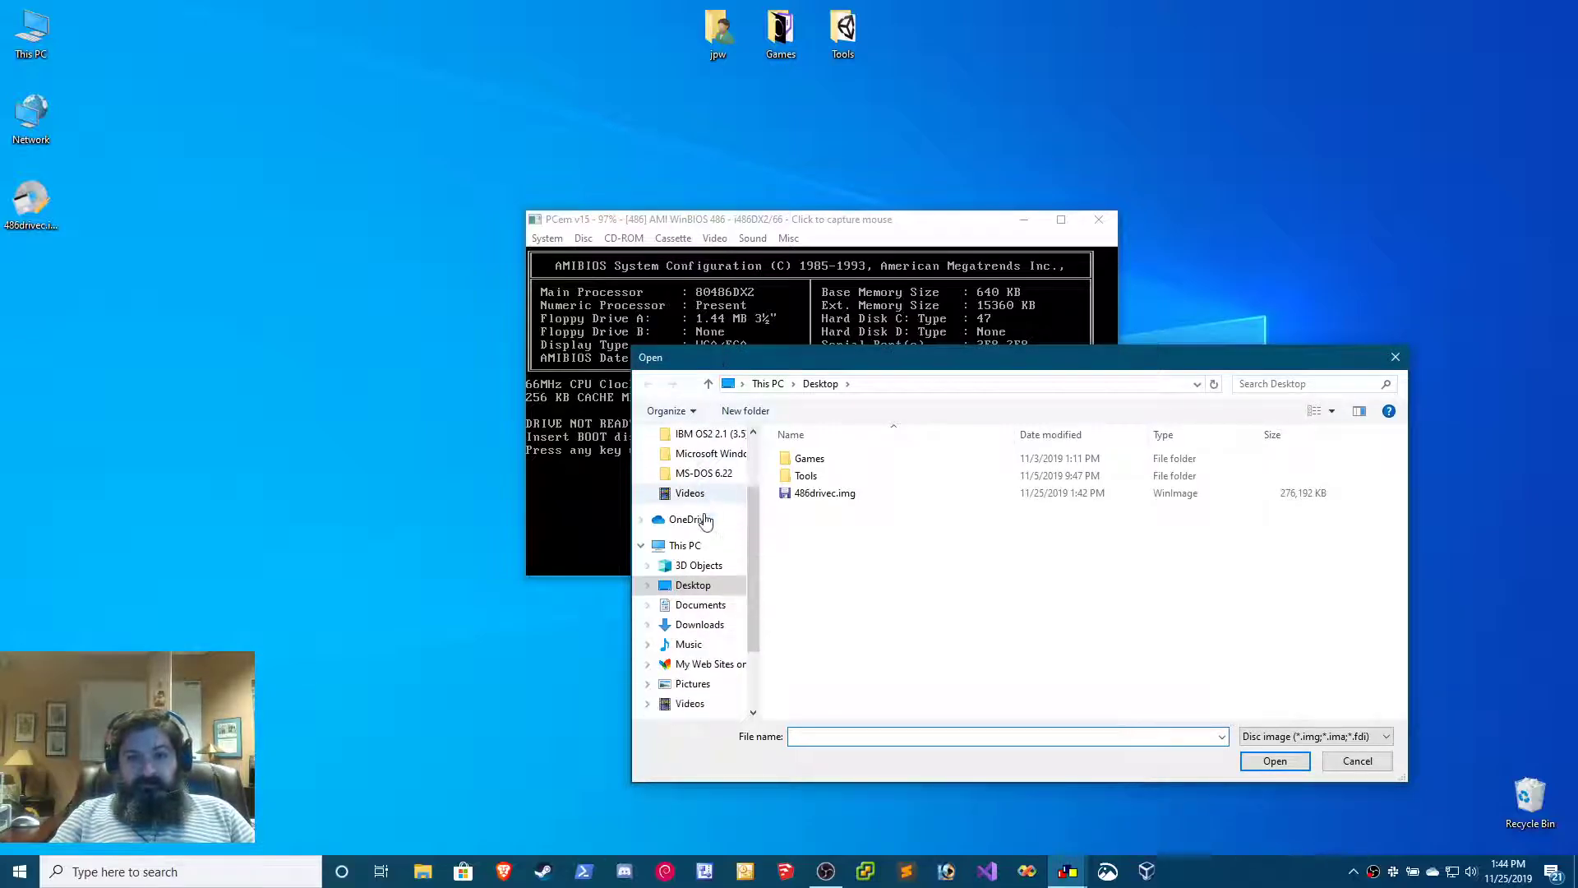
scroll(703, 625, down, 1)
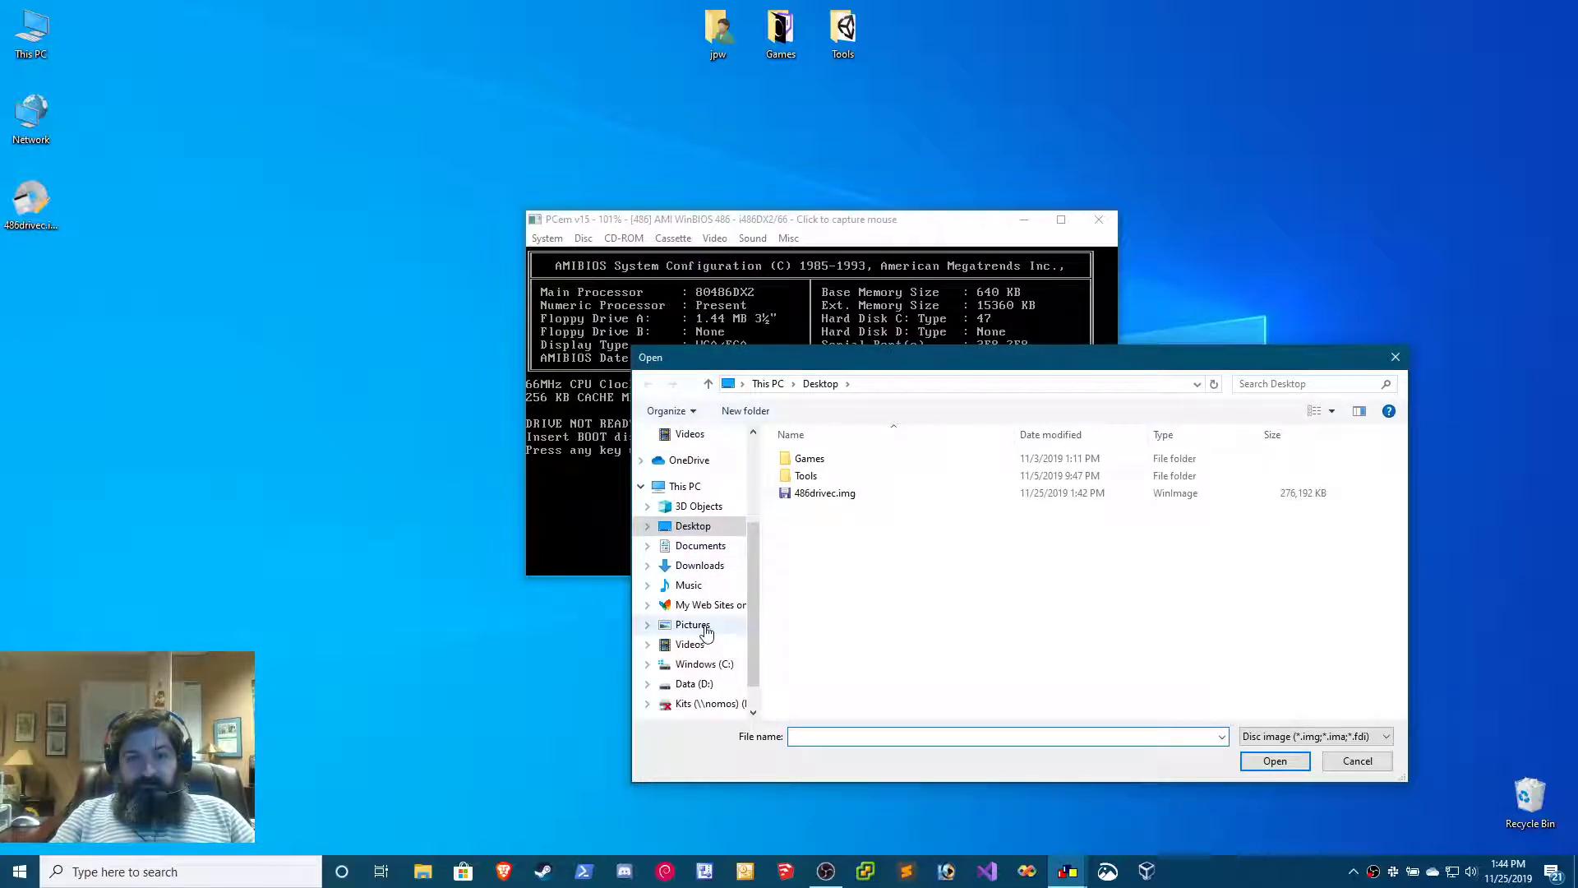
click(708, 687)
double_click(829, 463)
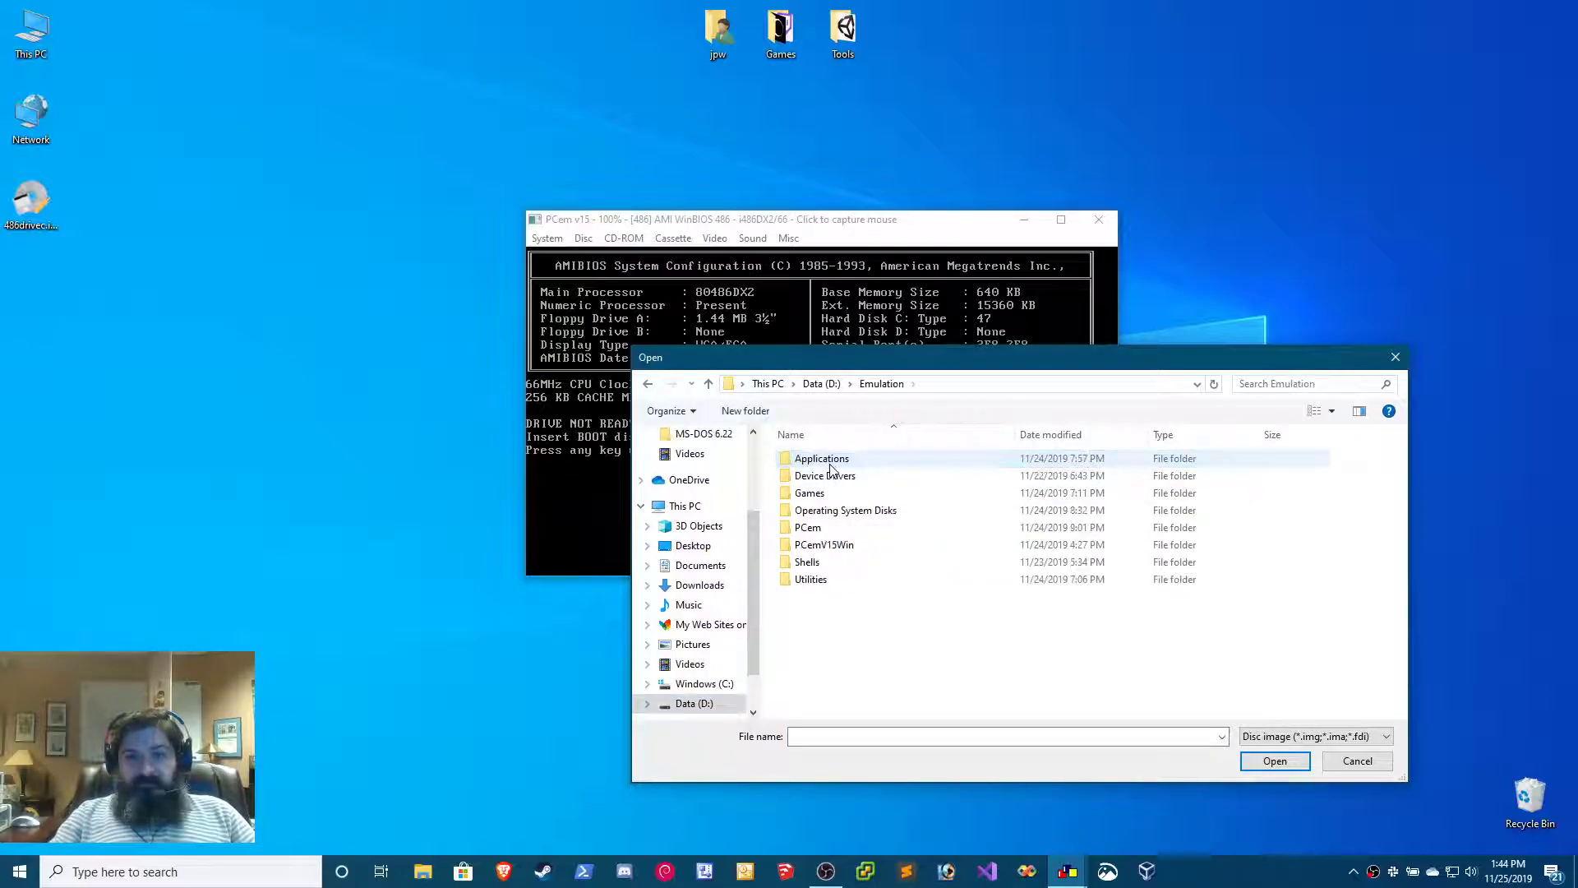
double_click(846, 511)
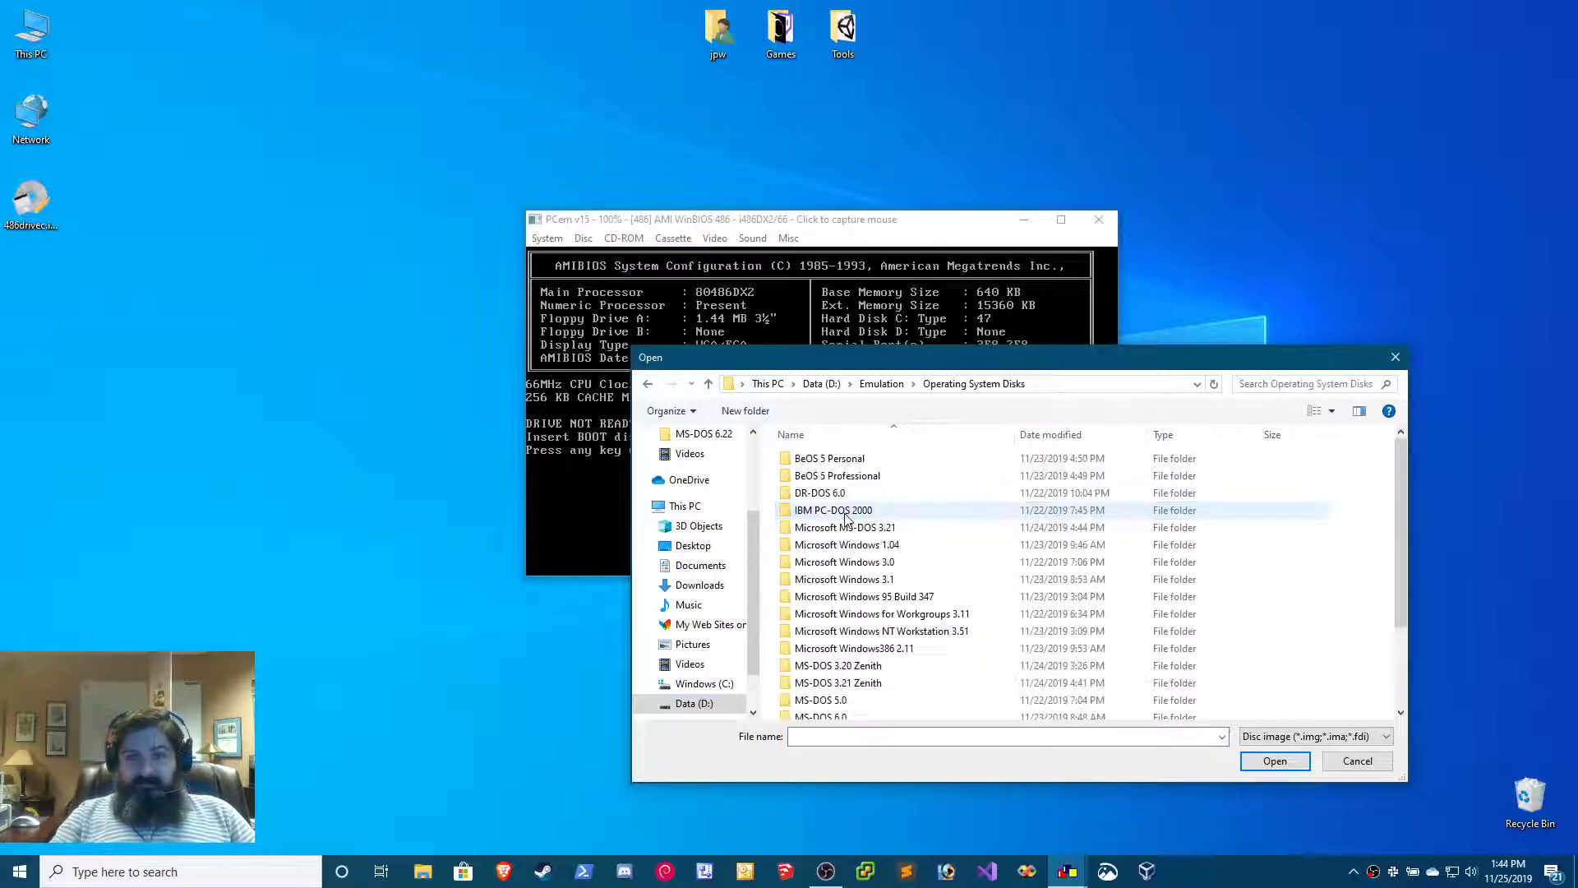
scroll(920, 555, down, 2)
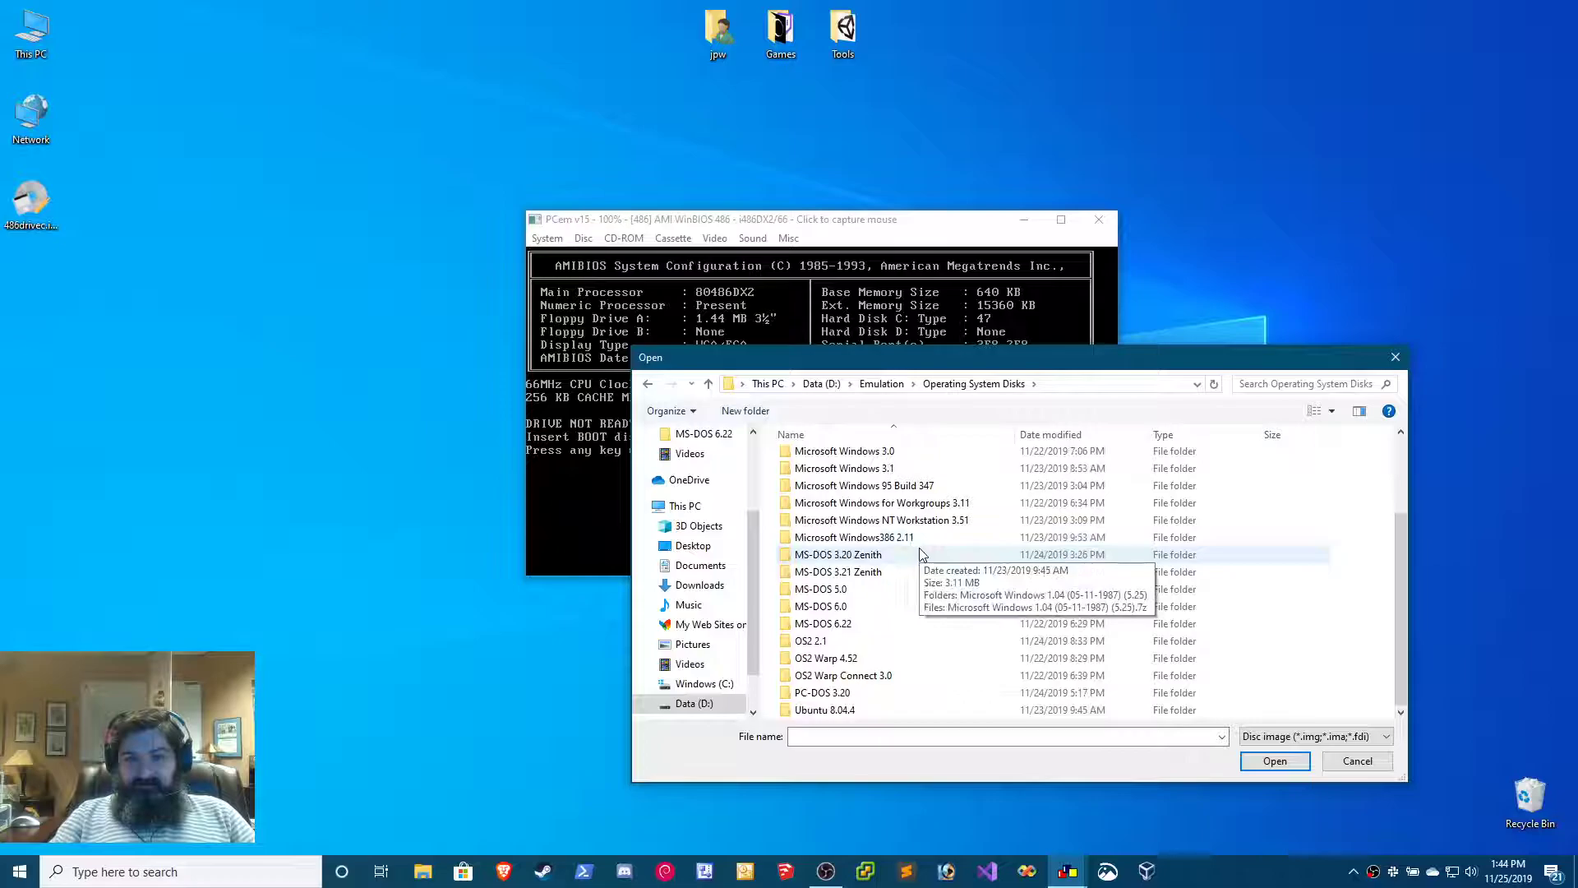
double_click(901, 626)
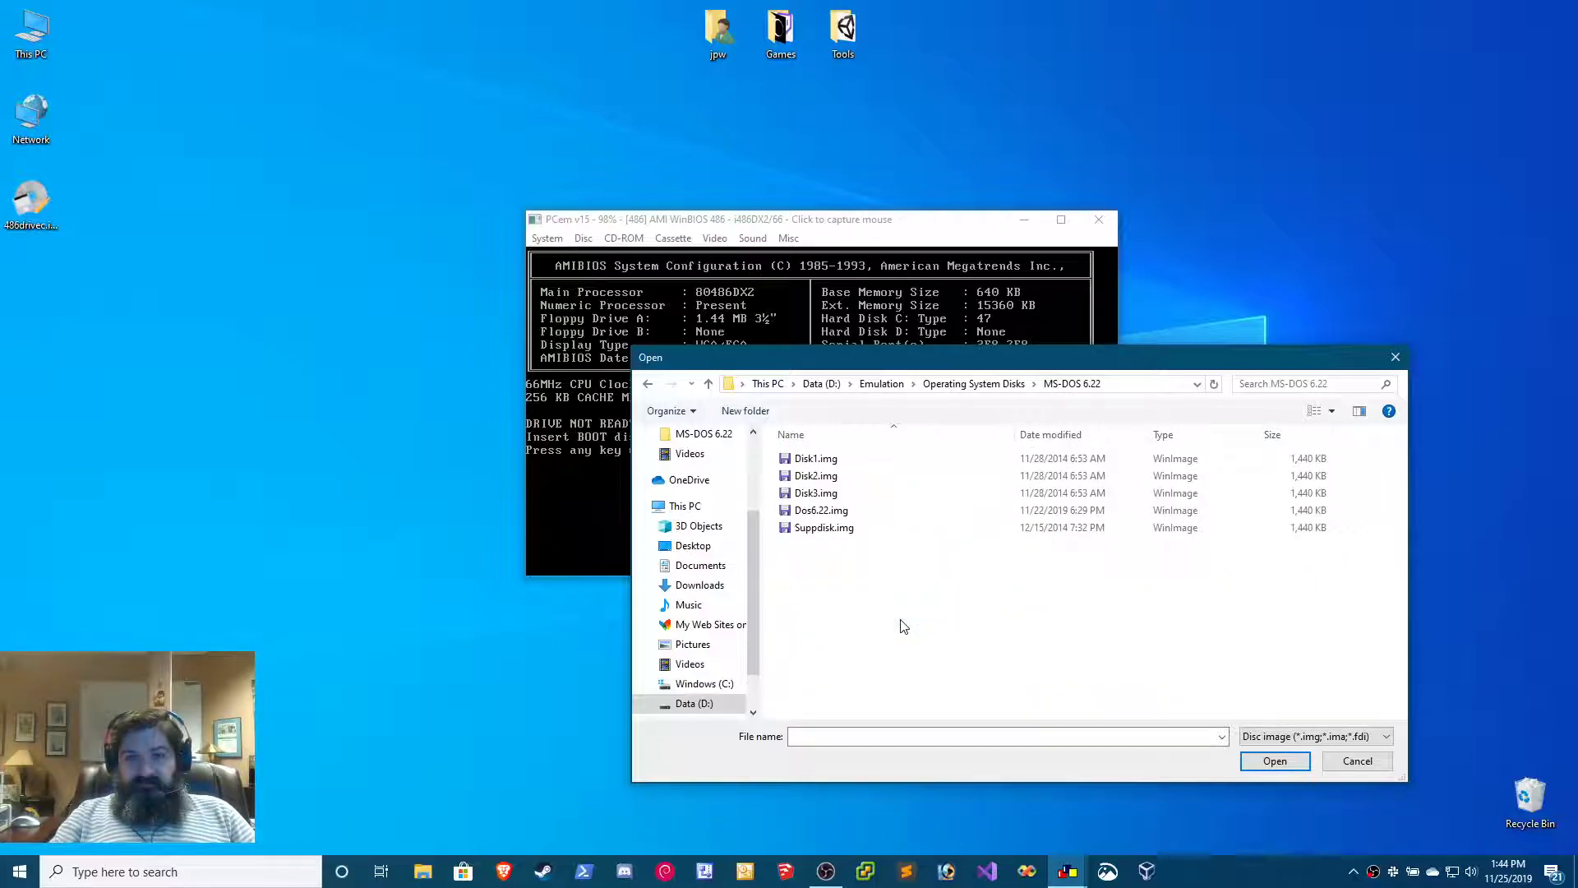
double_click(843, 460)
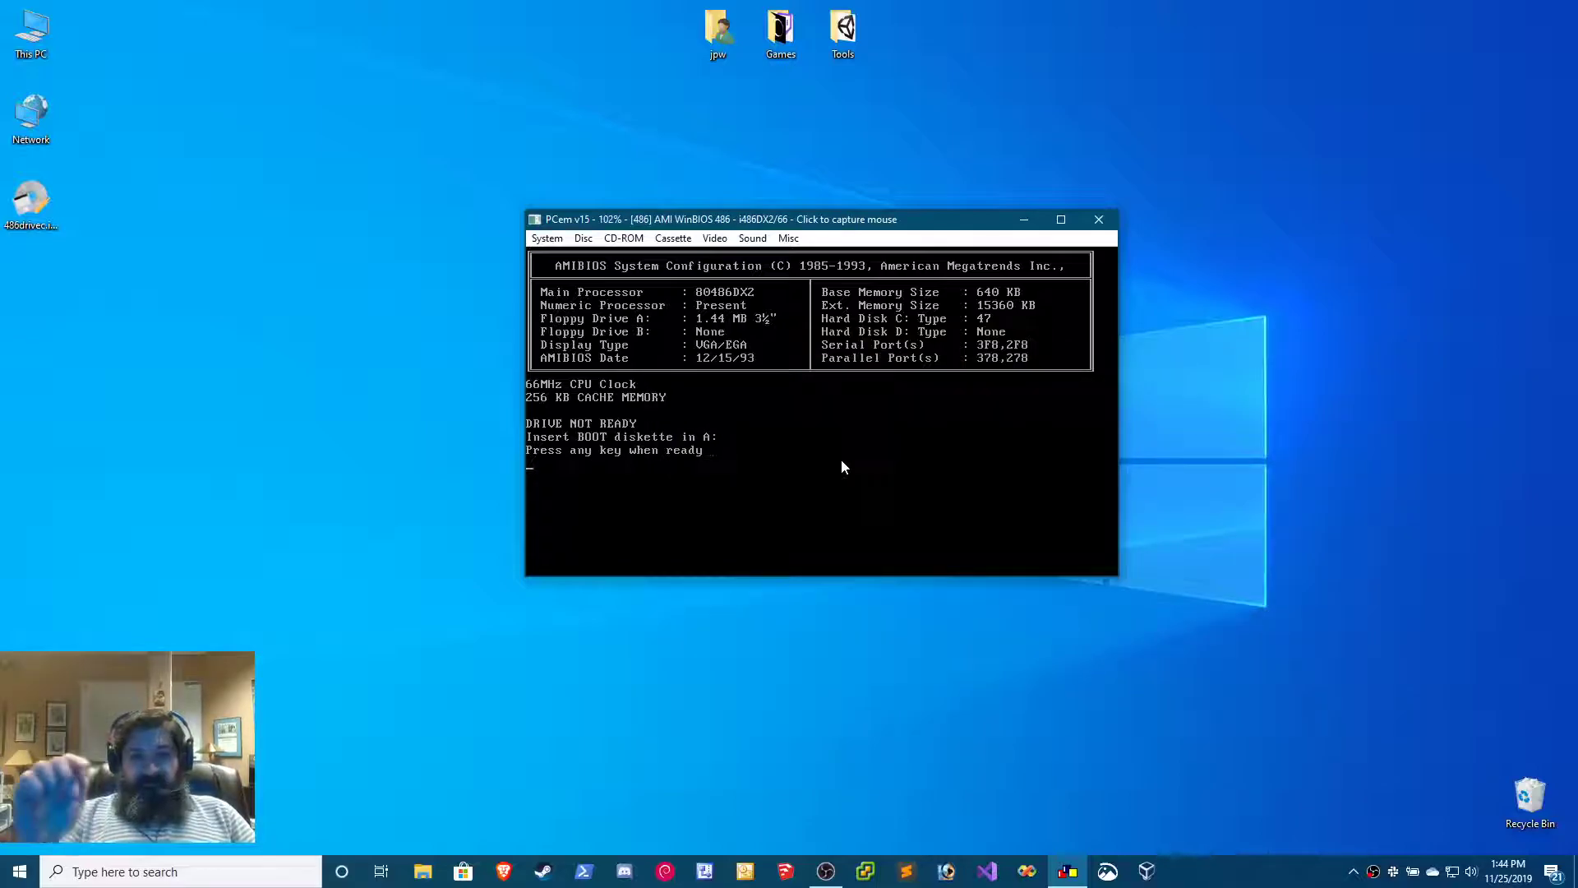
key(Return)
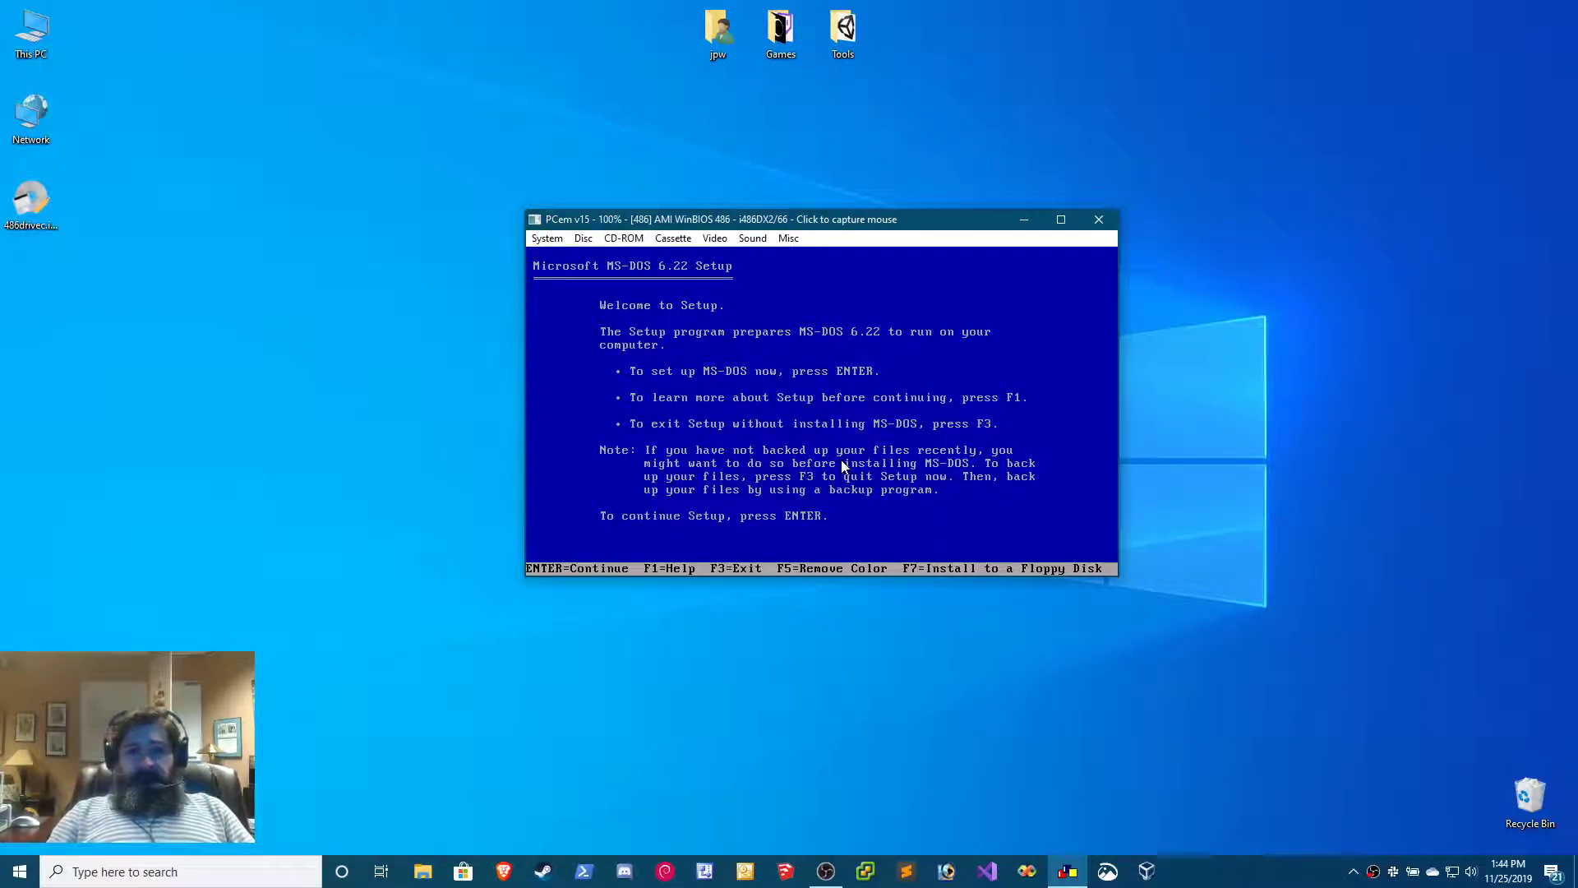
- Run MS-DOS 6.22 Setup with the recommended configuration of unallocated disk space, the offered system settings and C:\DOS as the directory
key(Return)
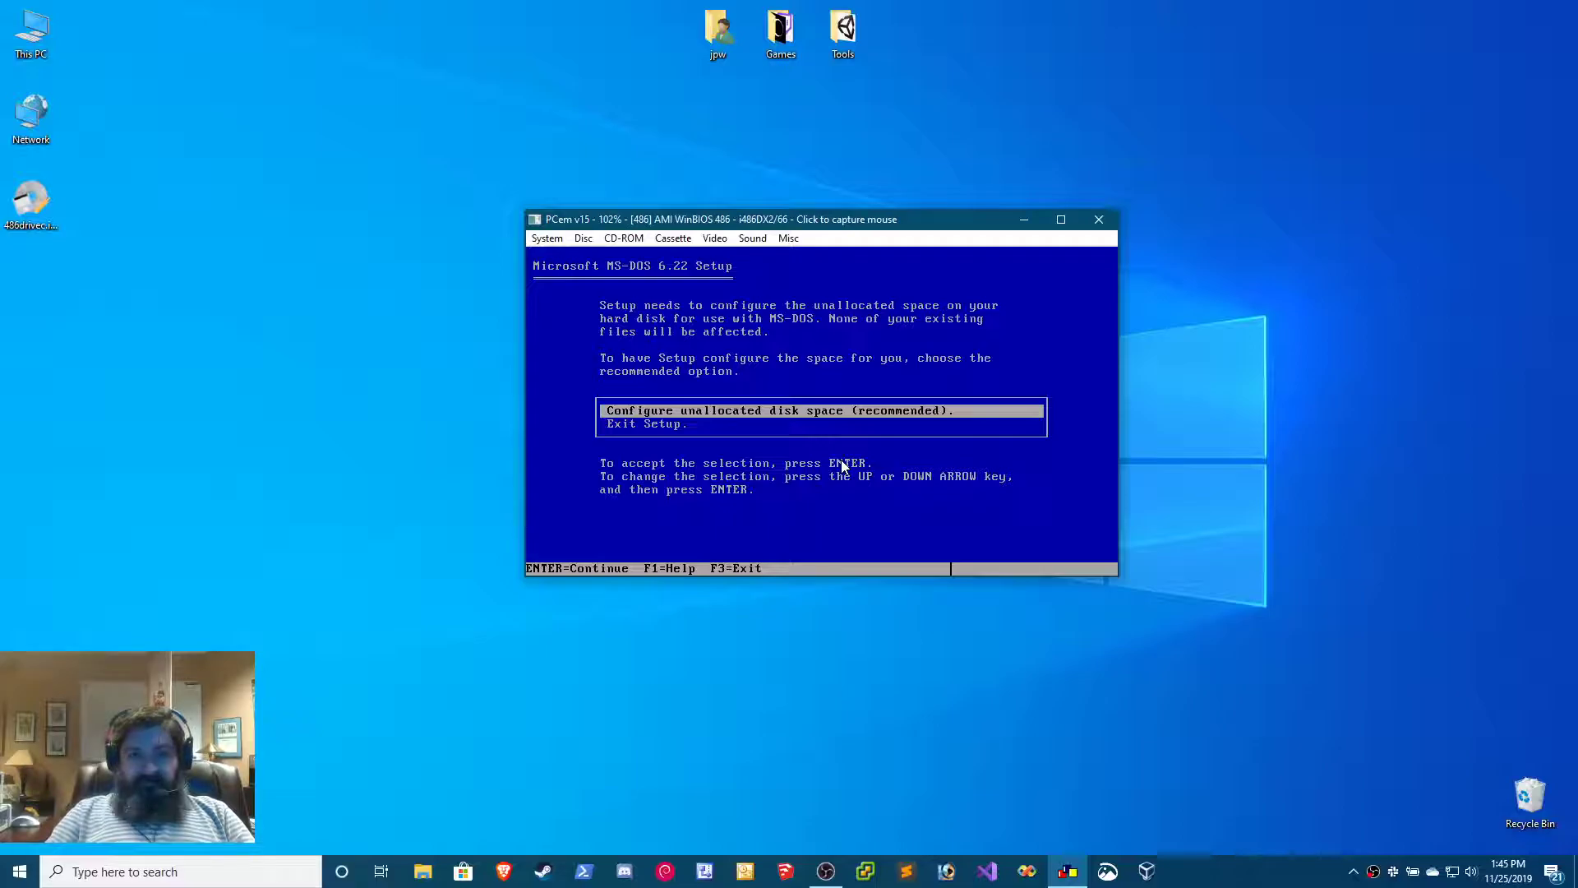
key(Return)
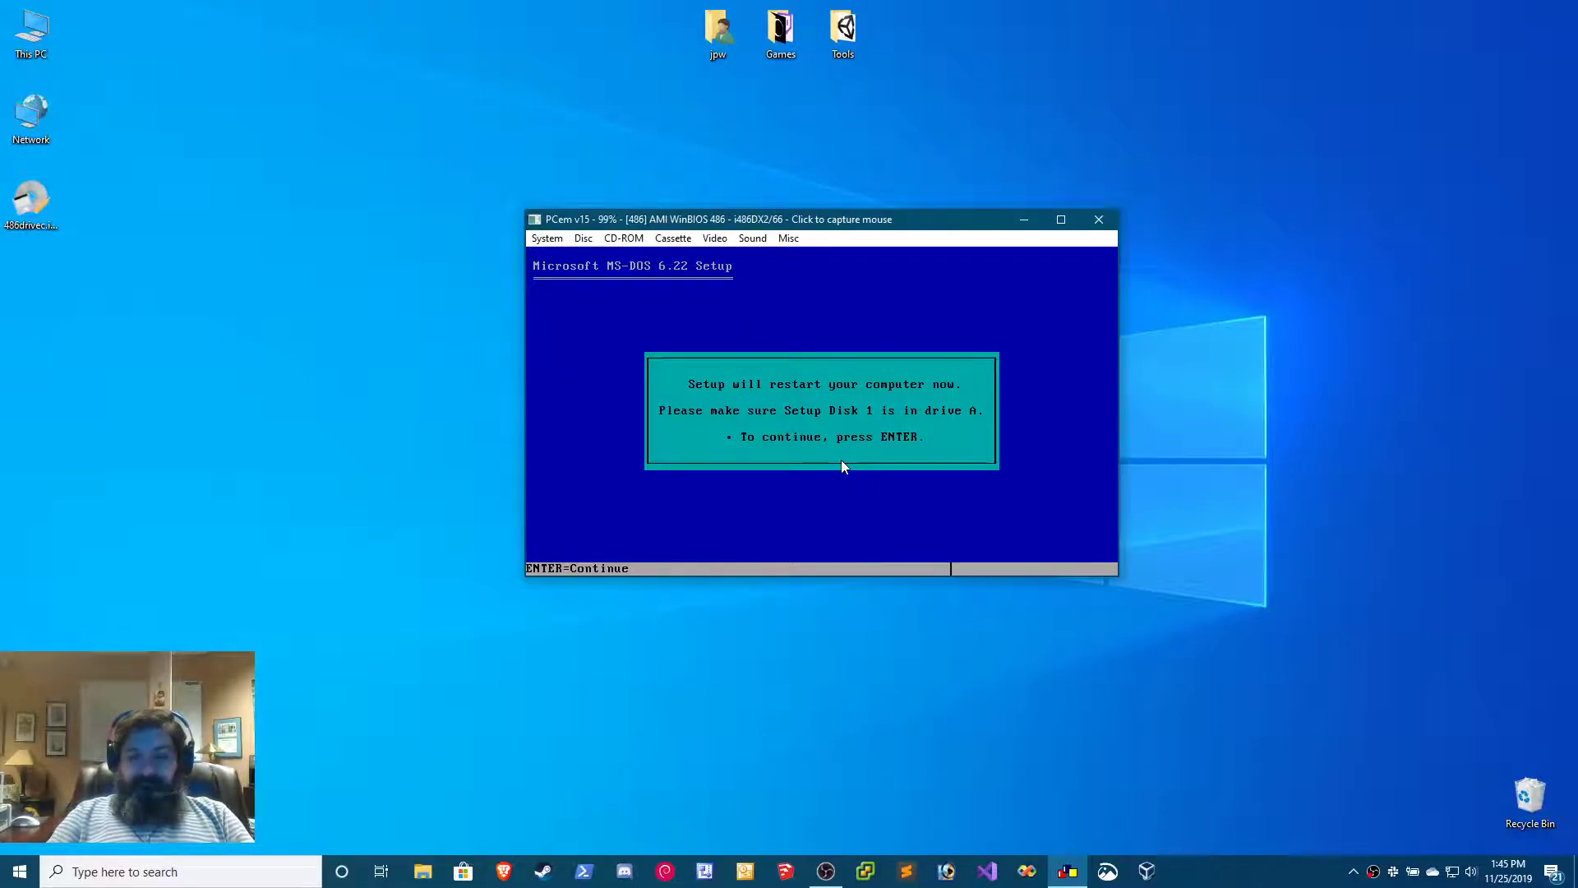
key(Return)
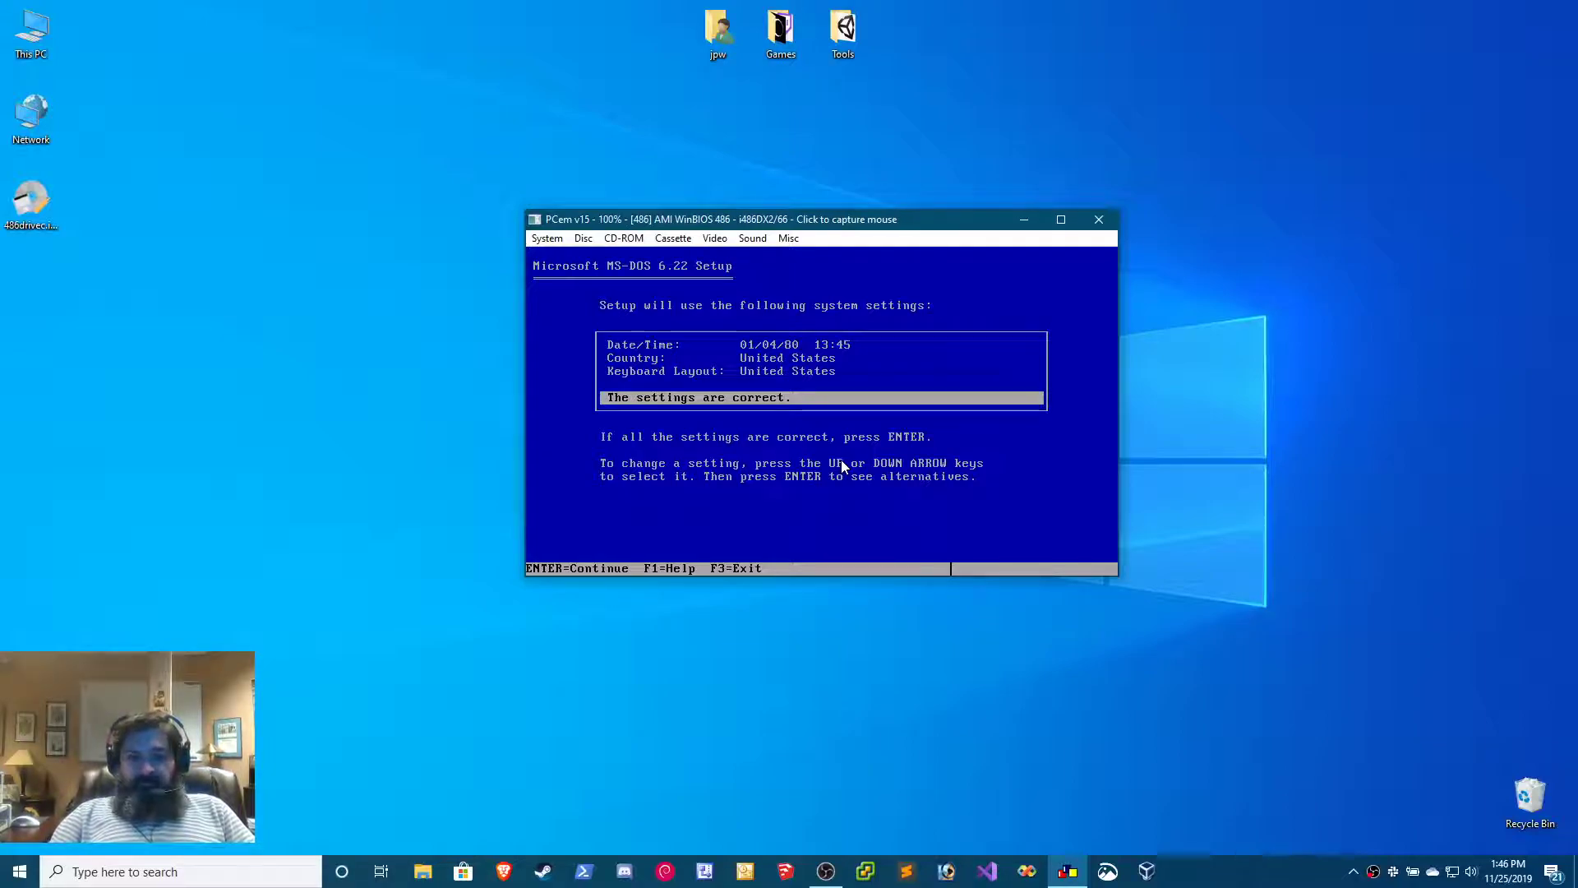
key(Return)
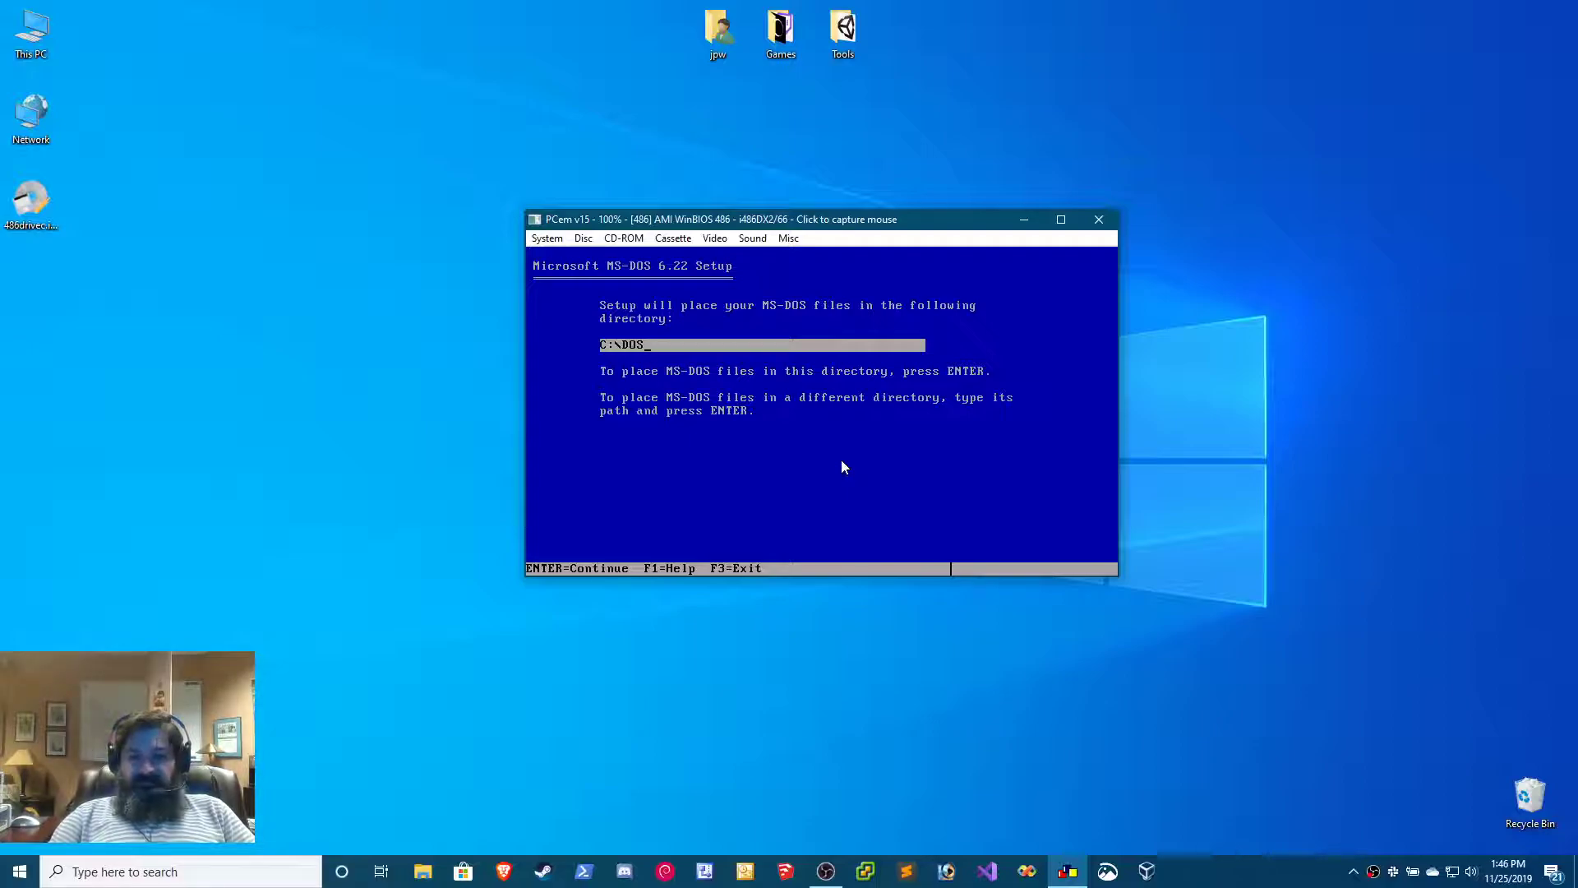
key(Return)
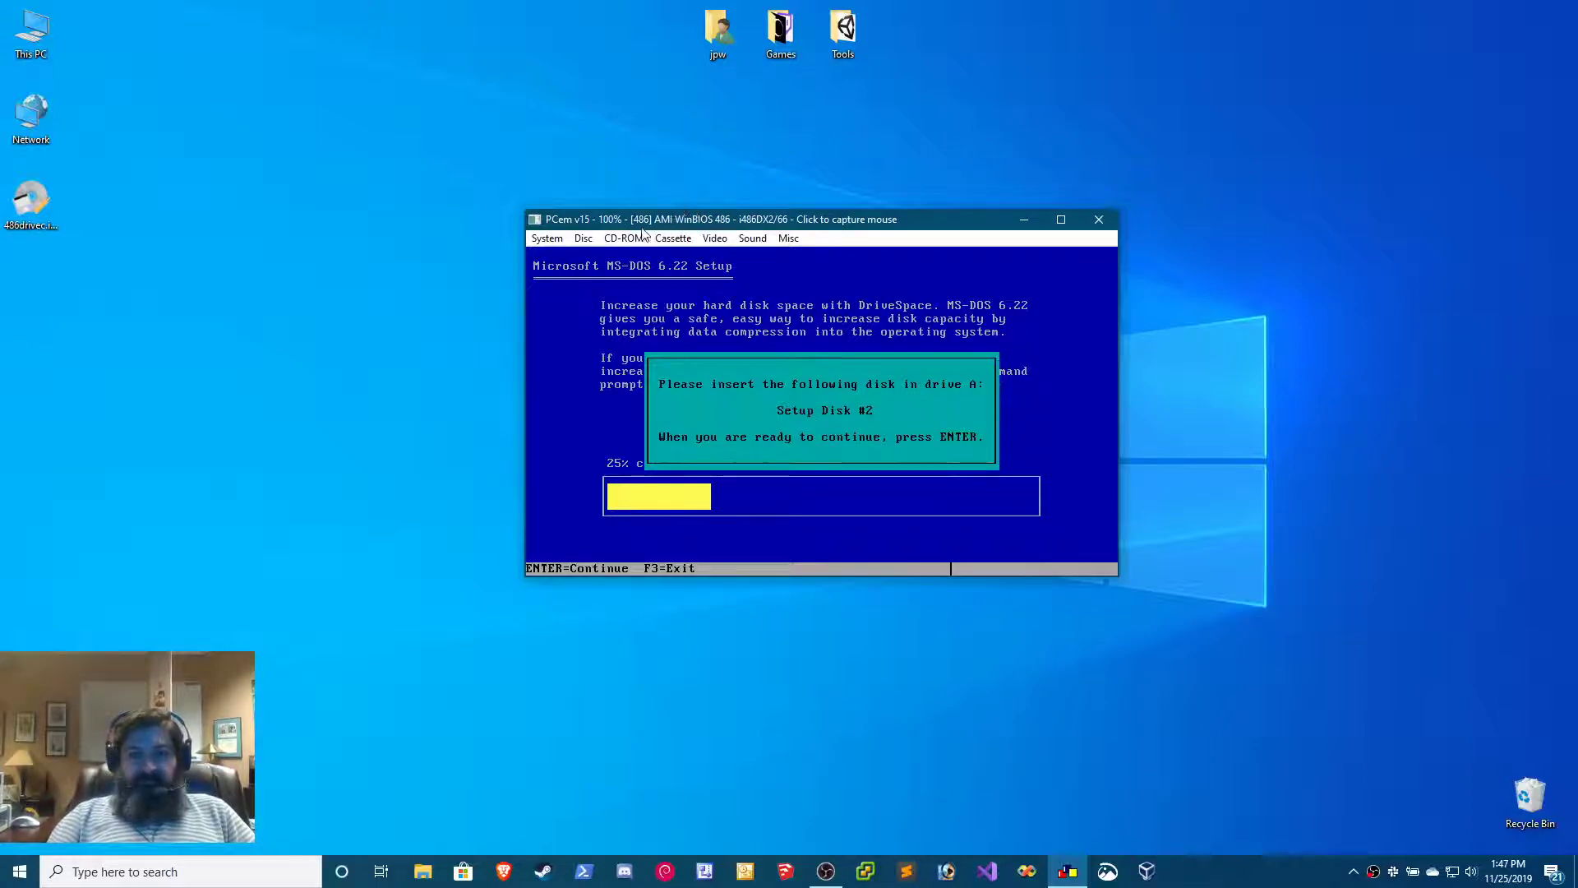
- Change the floppy in drive A to Disk2.img and continue the MS-DOS installation
click(584, 239)
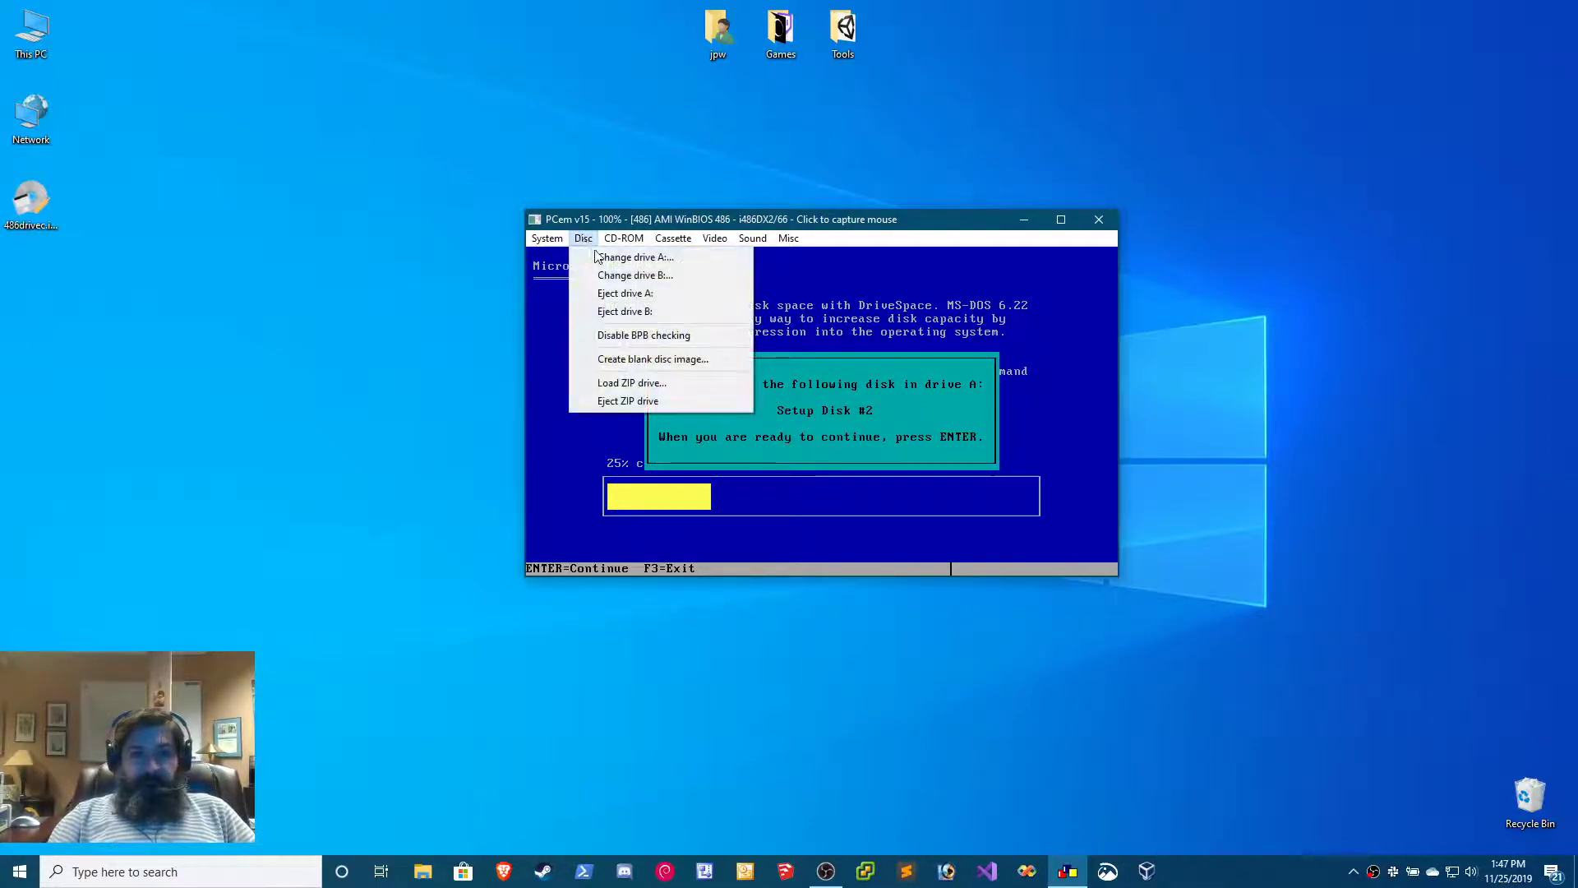
click(633, 258)
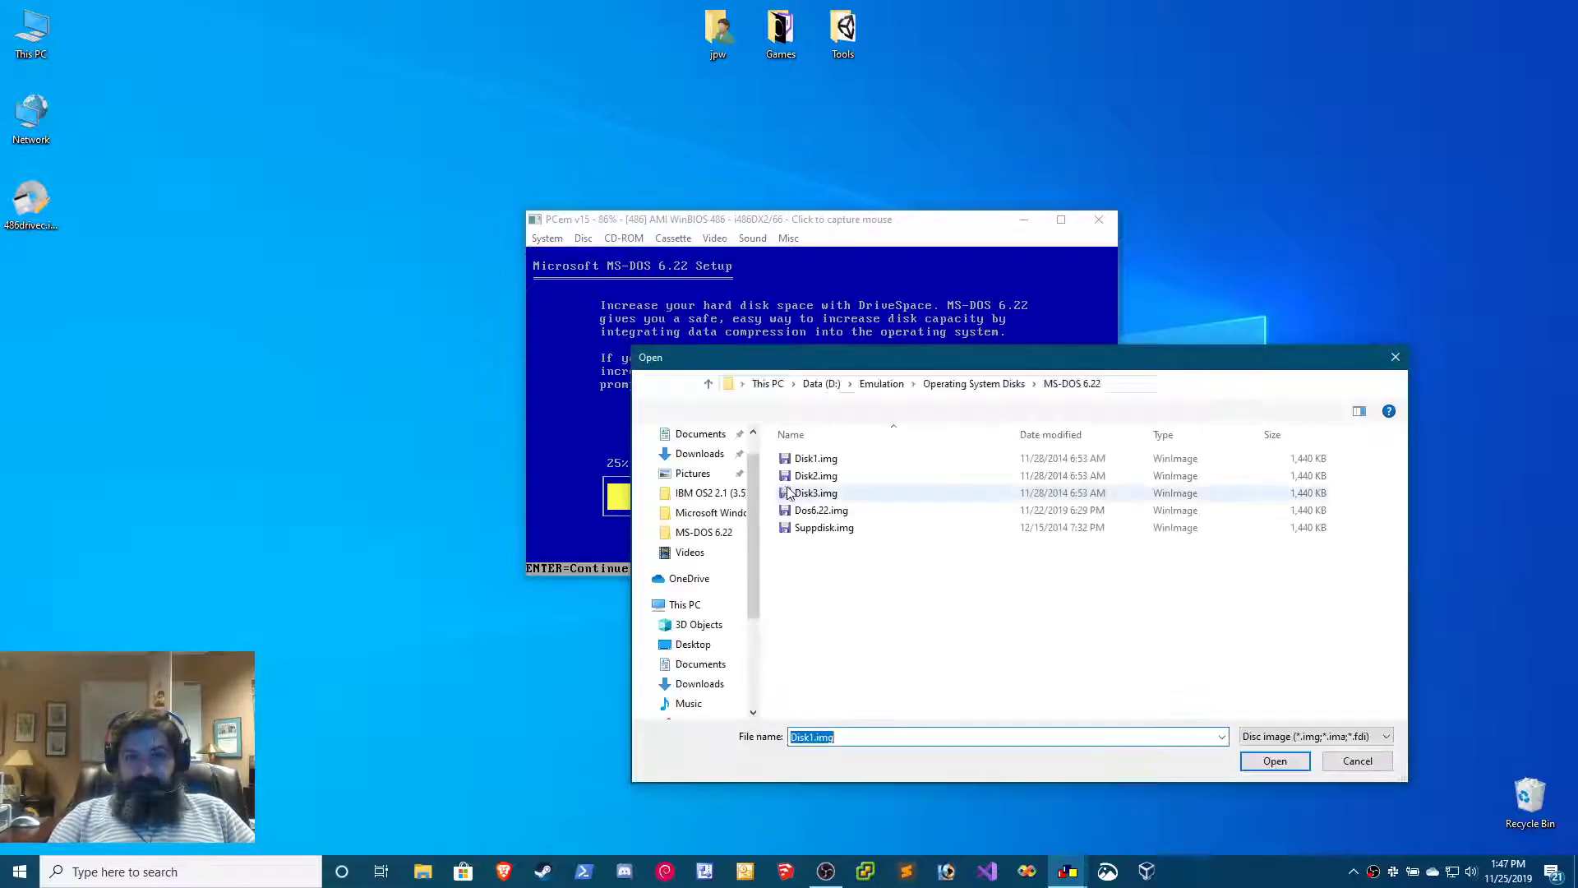
double_click(822, 477)
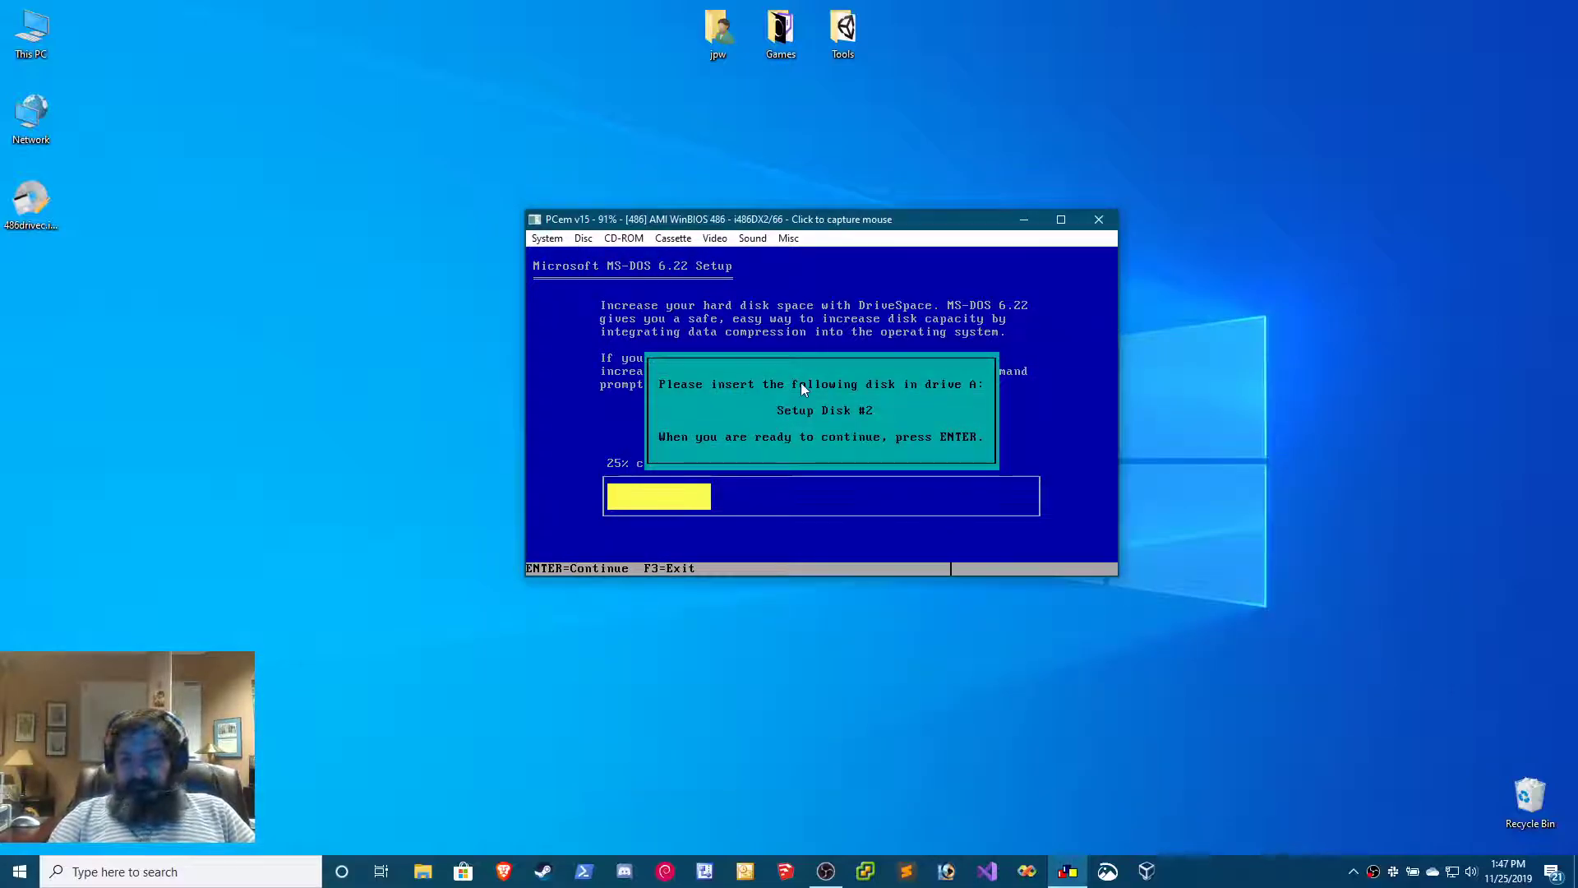
key(Return)
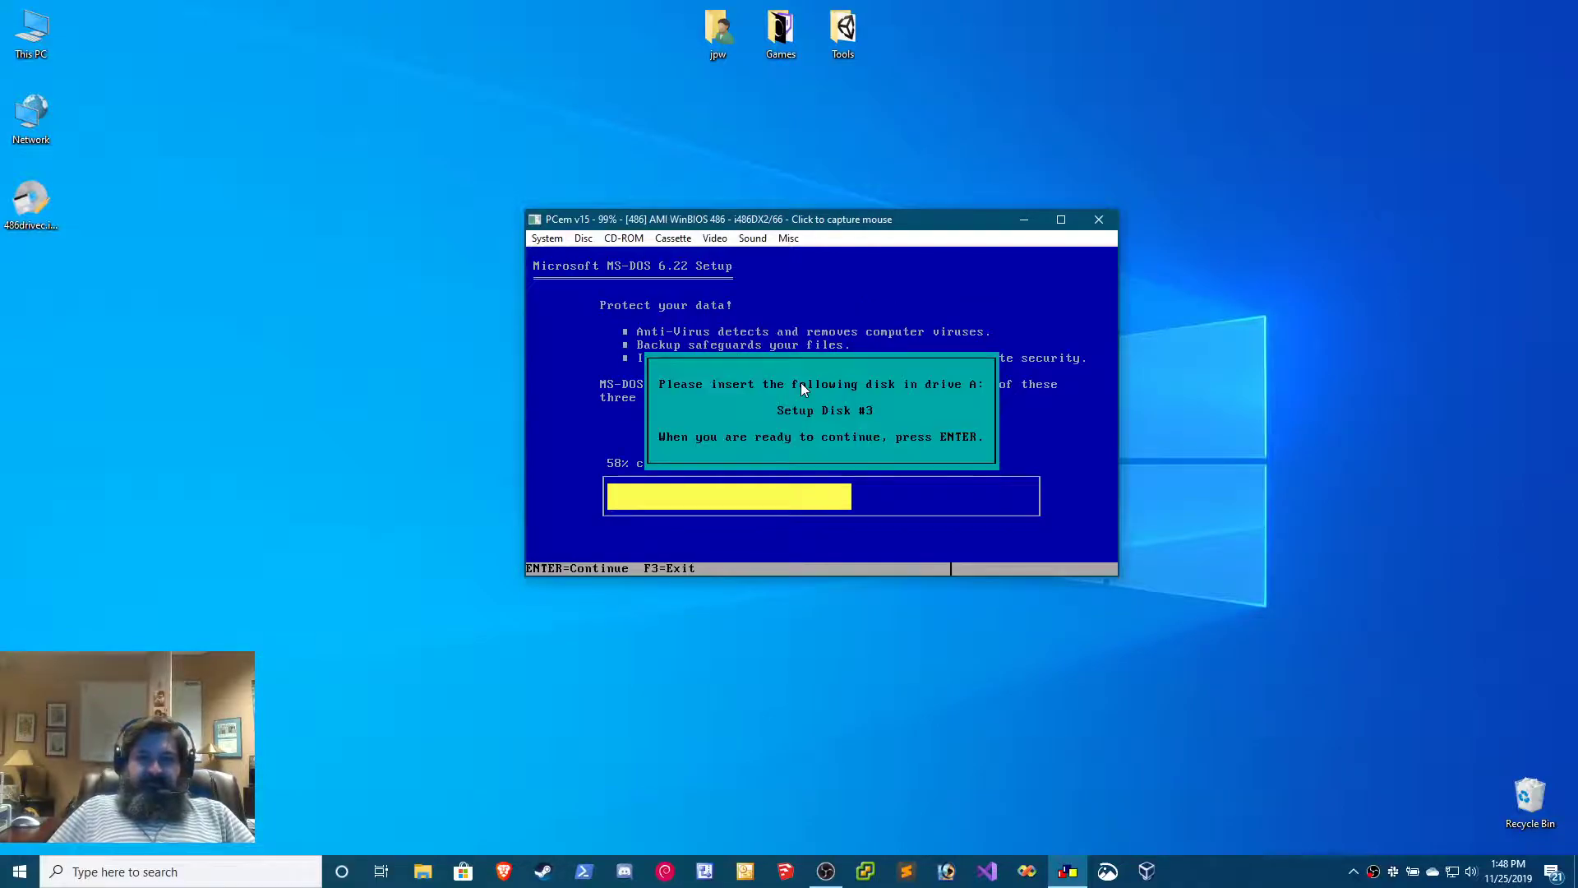
- Change the floppy in drive A to Disk3.img and continue the MS-DOS installation
click(583, 238)
click(633, 257)
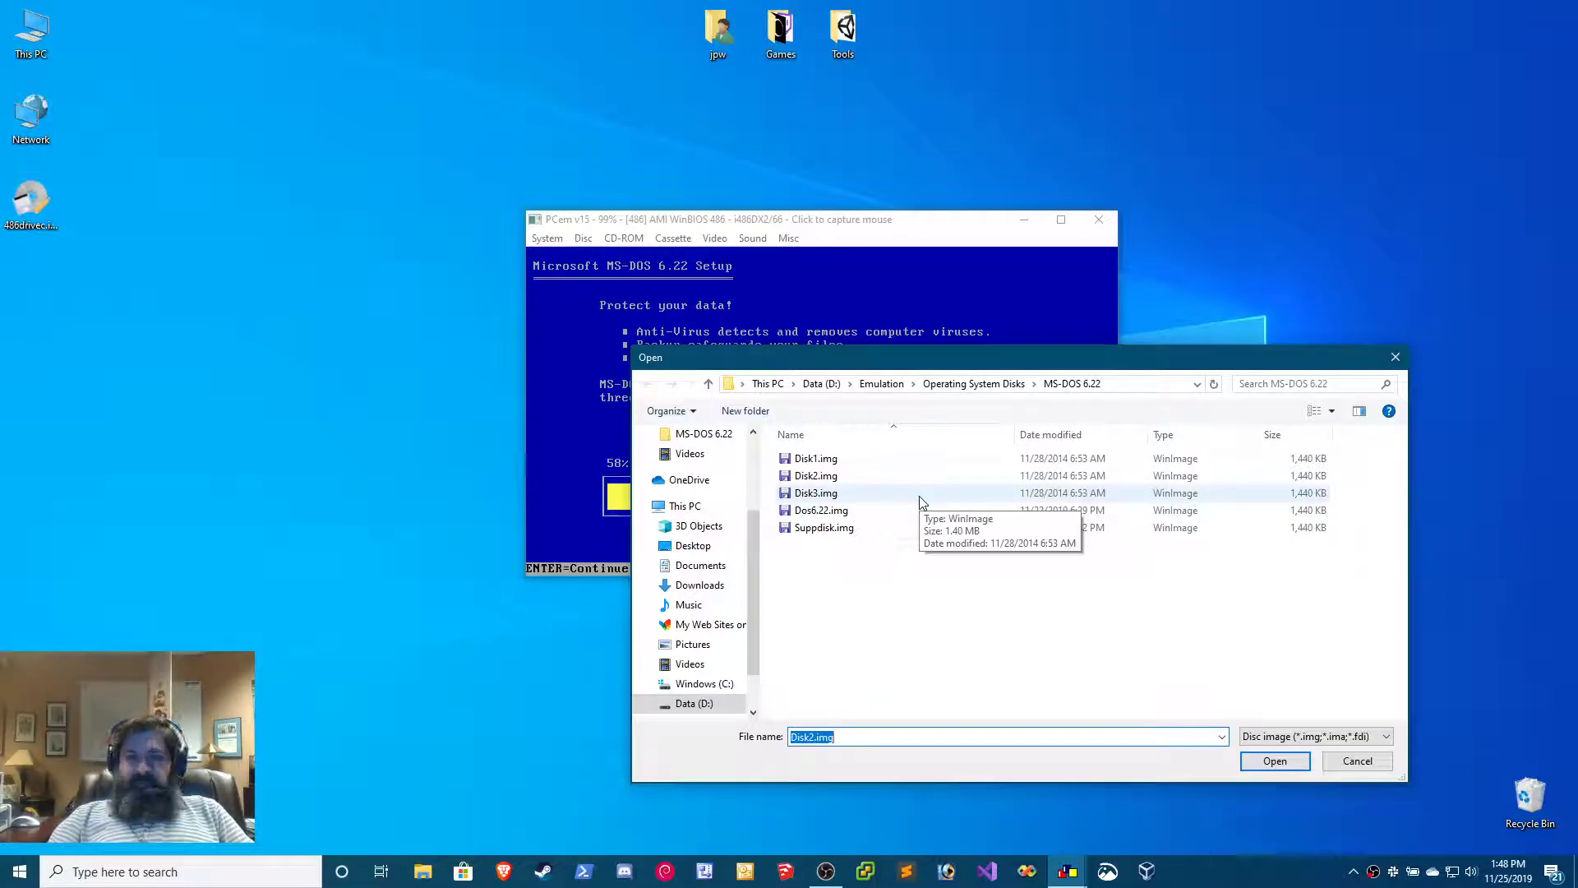
double_click(920, 496)
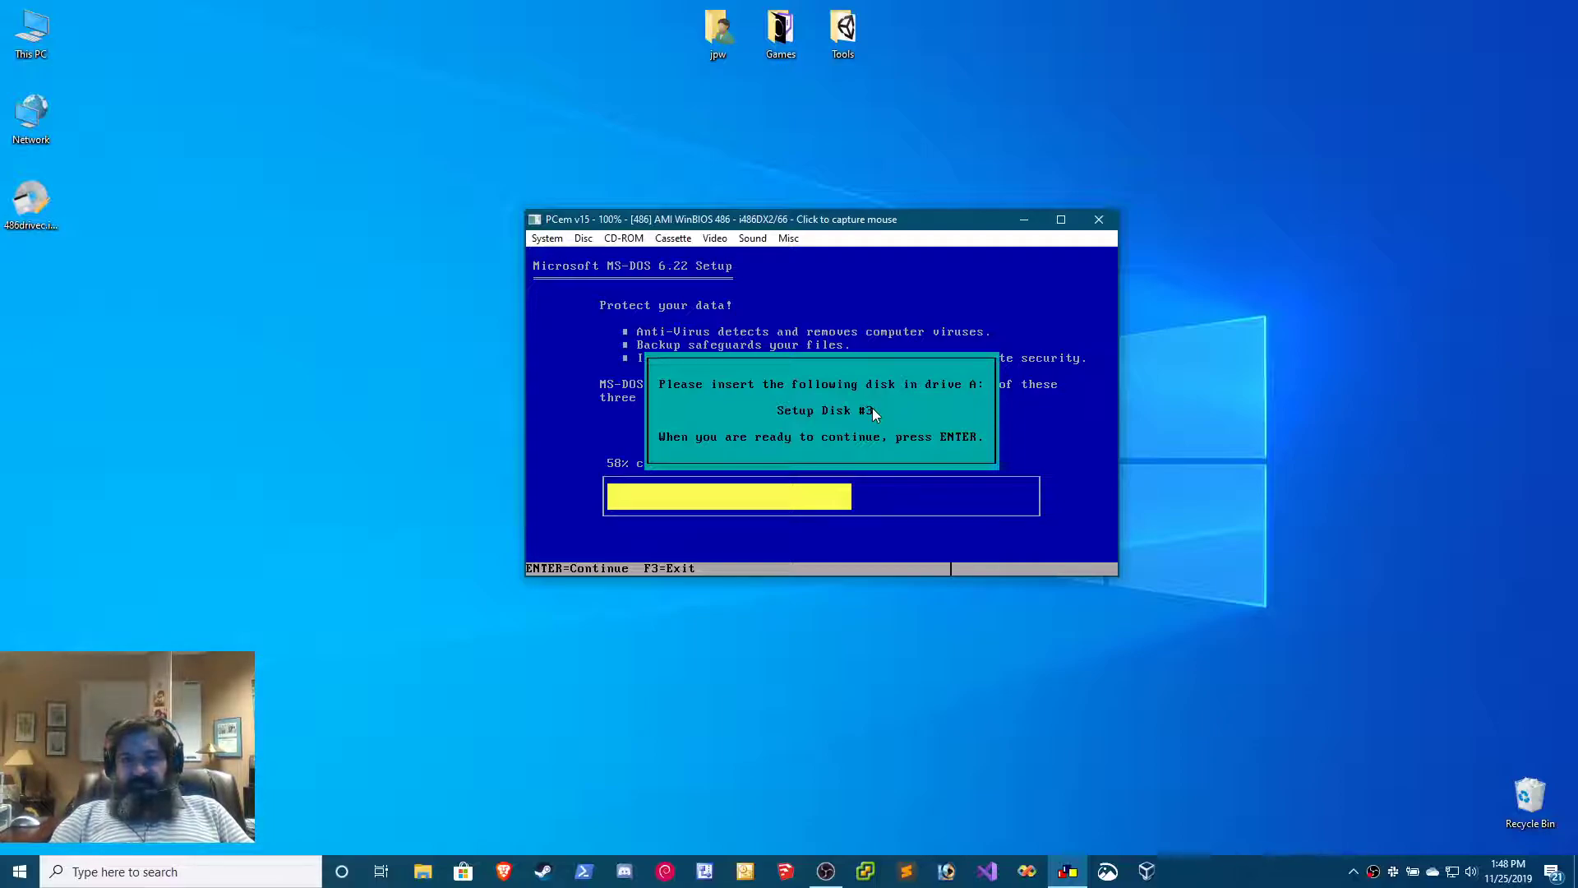
key(Return)
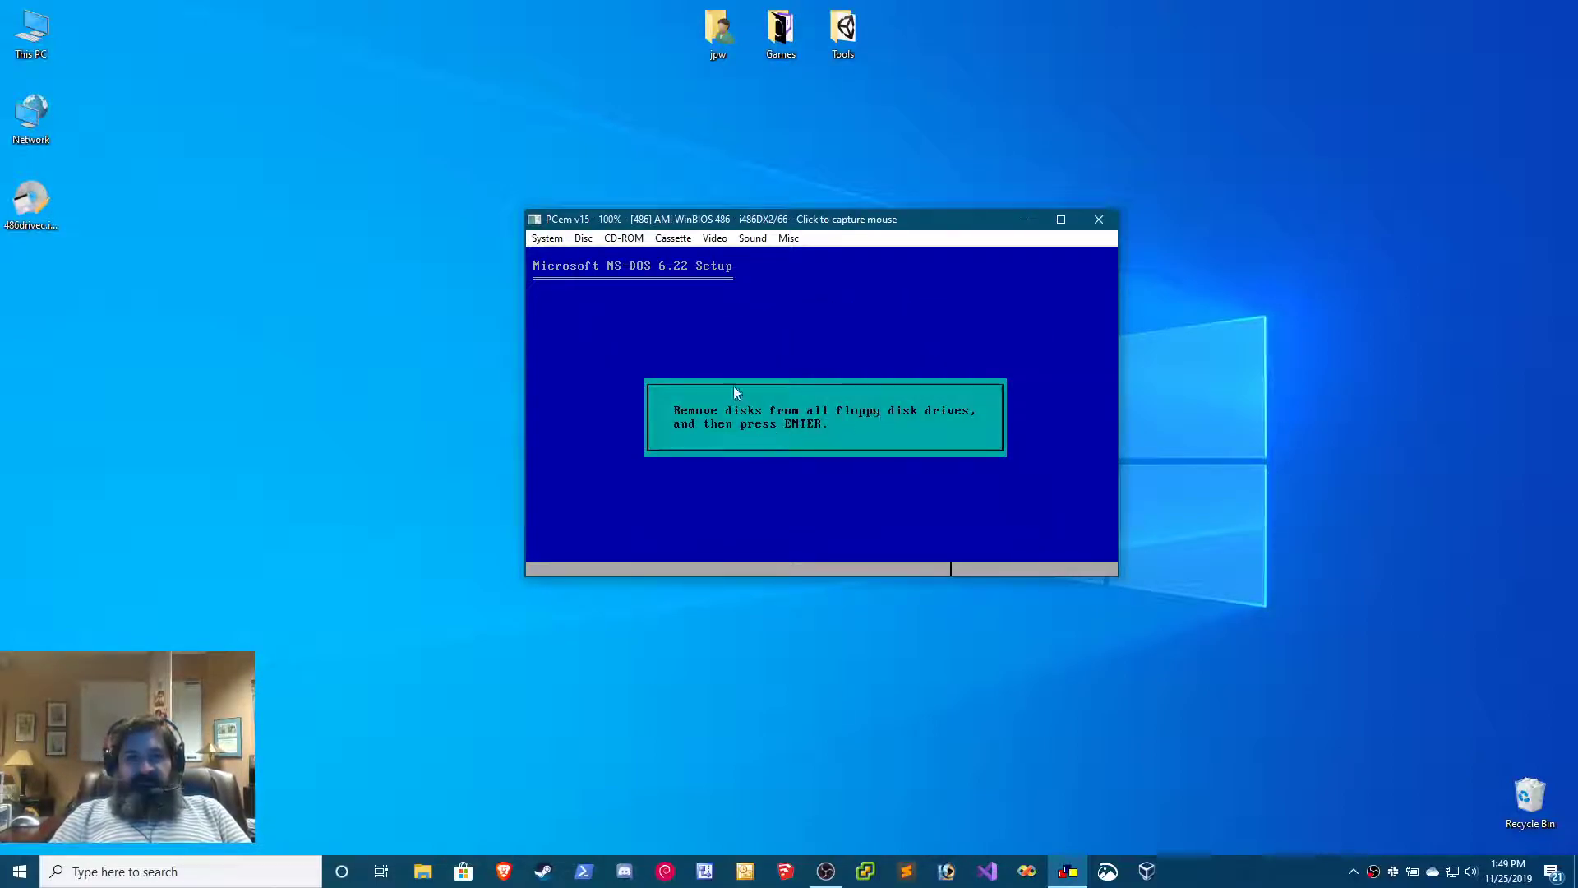
- Eject the floppy from drive A, finish the MS-DOS Setup and restart the emulated computer
click(585, 241)
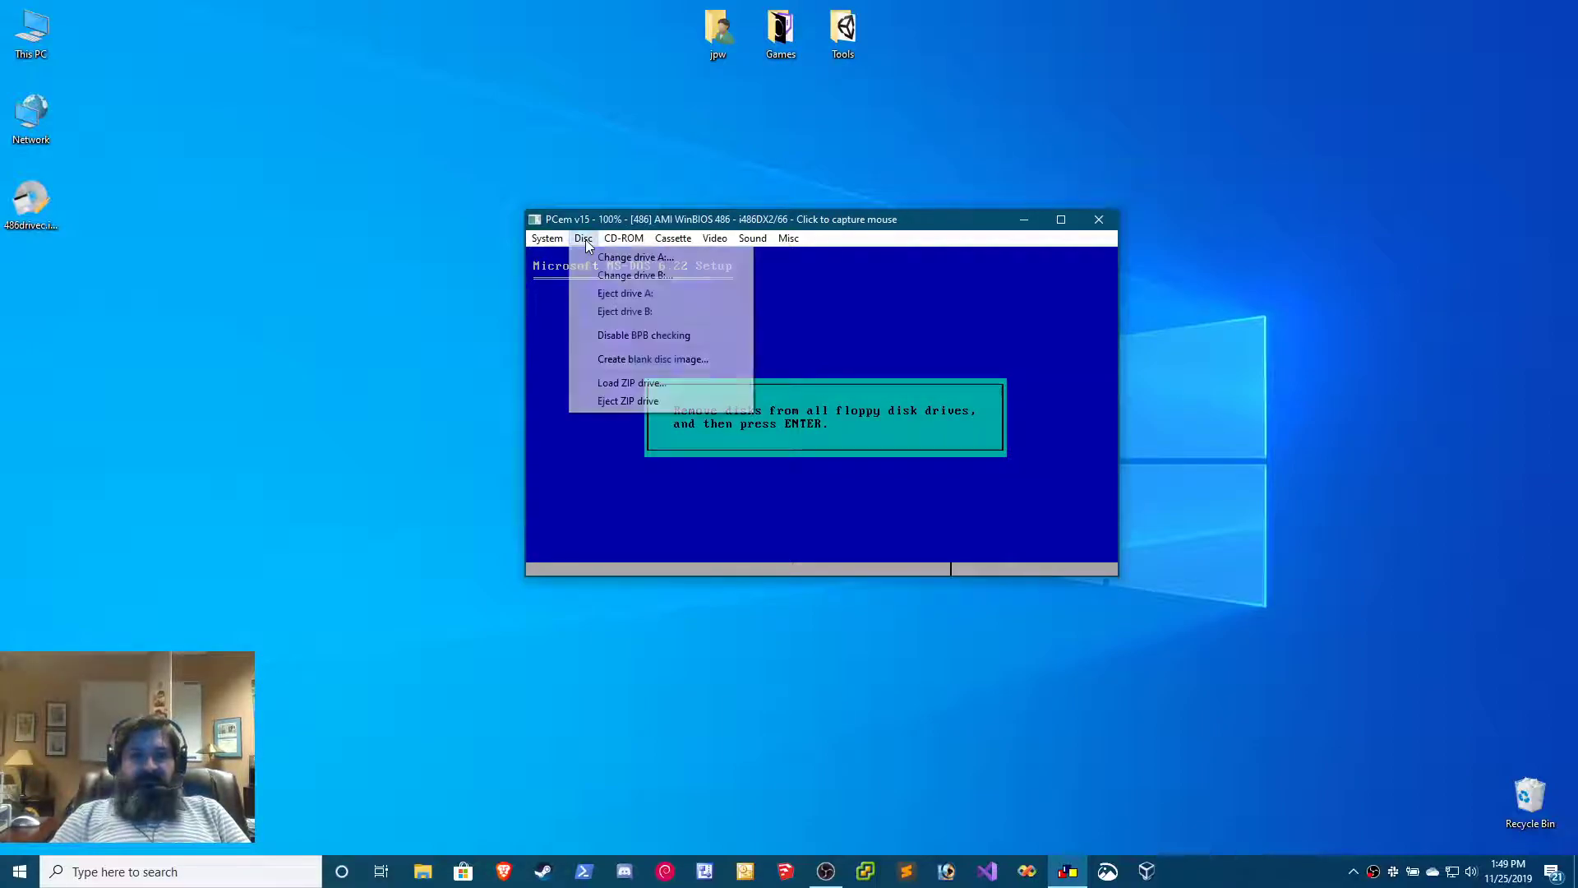
click(624, 290)
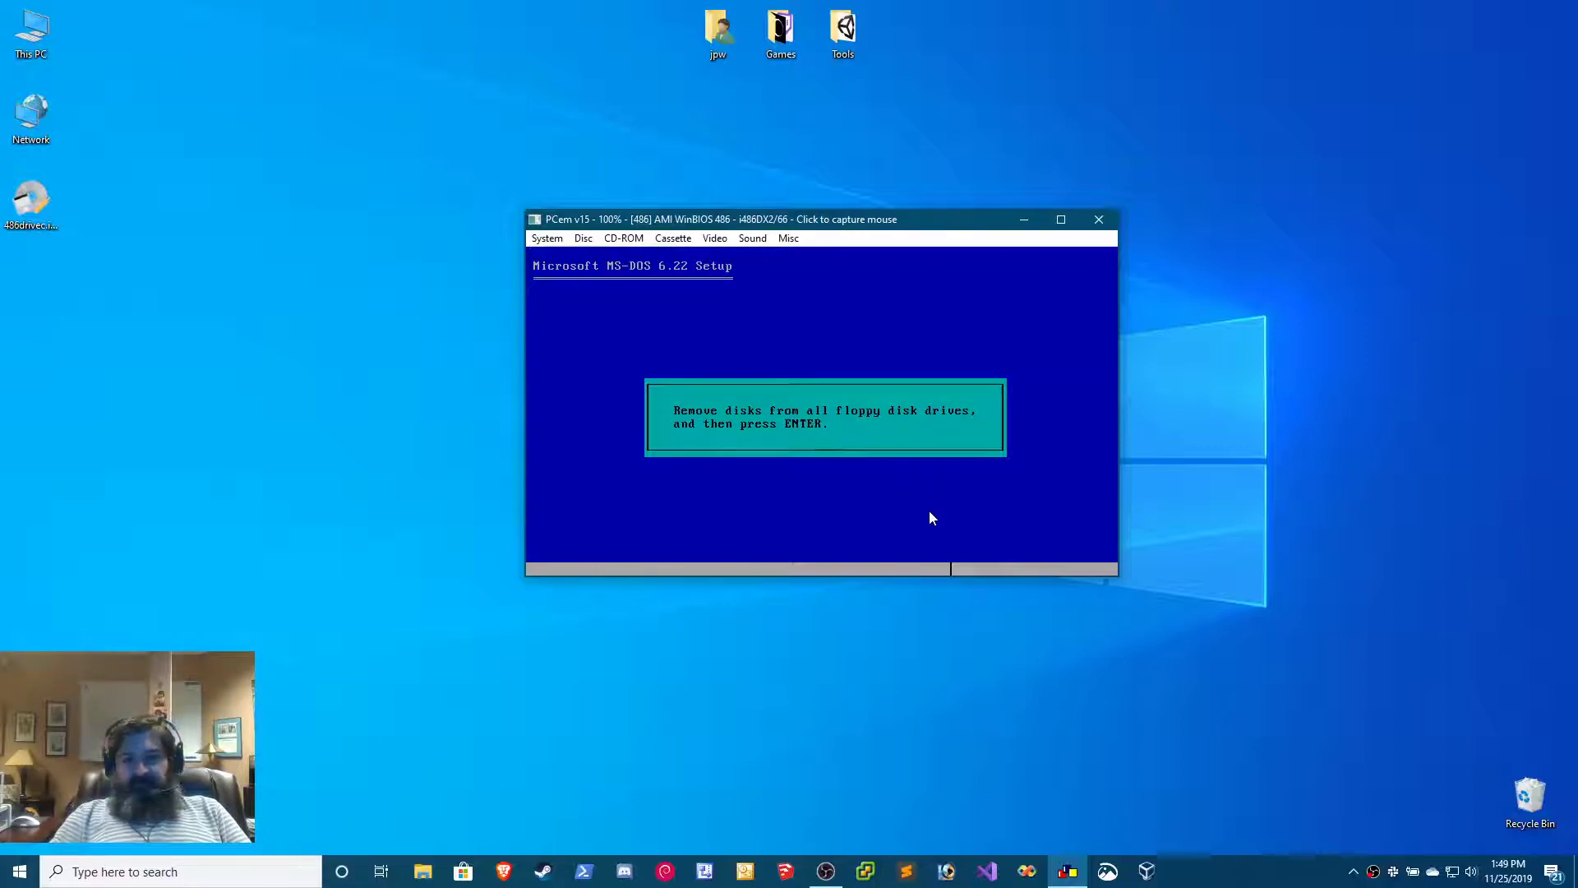
key(Return)
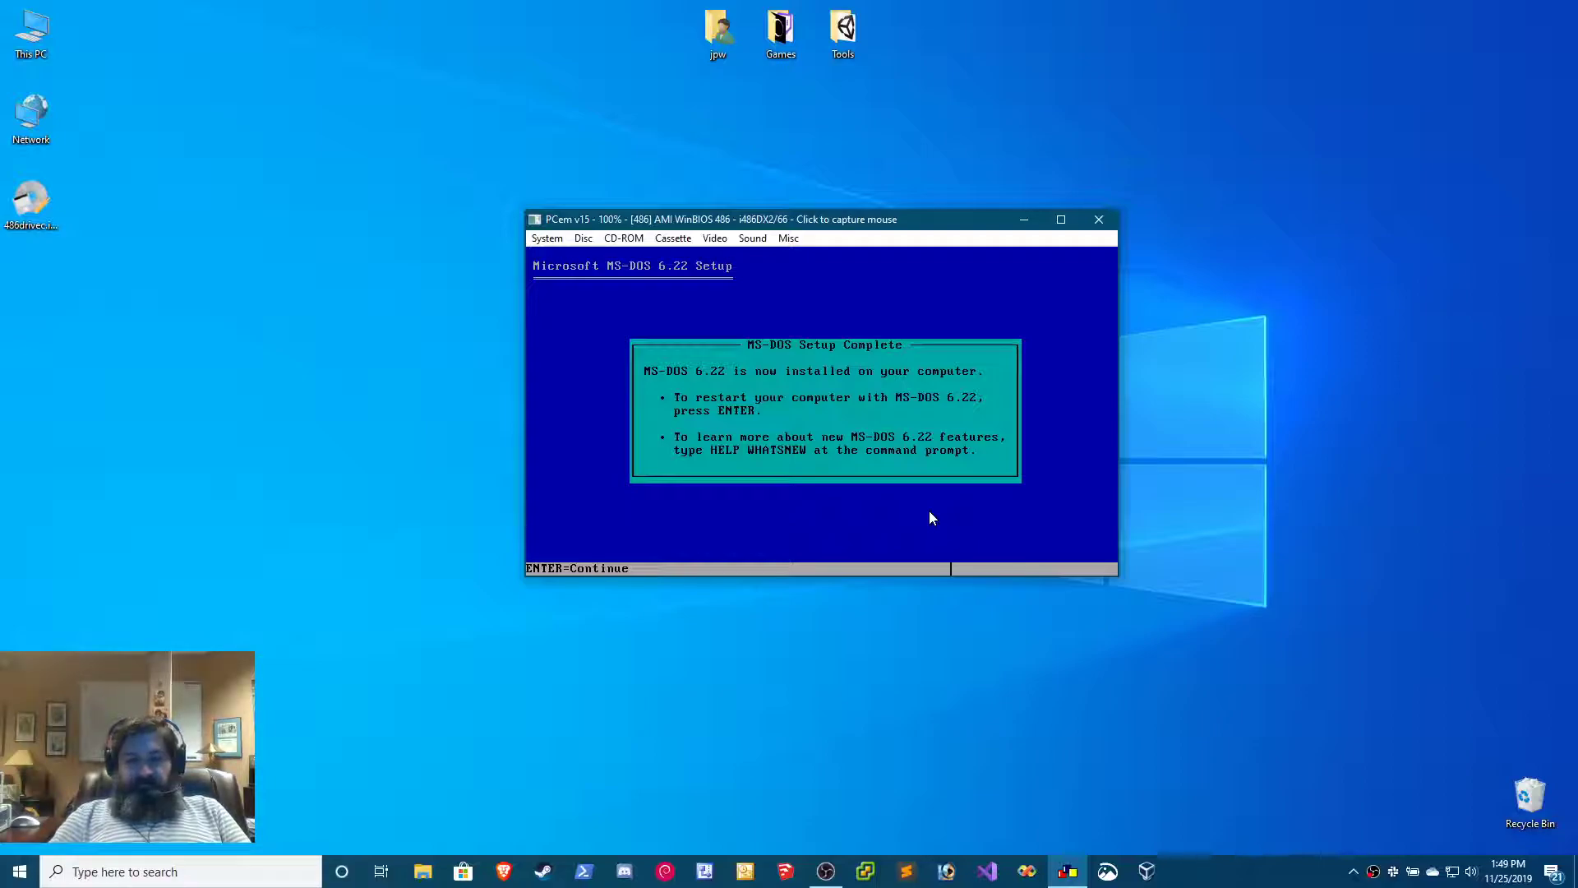
key(Return)
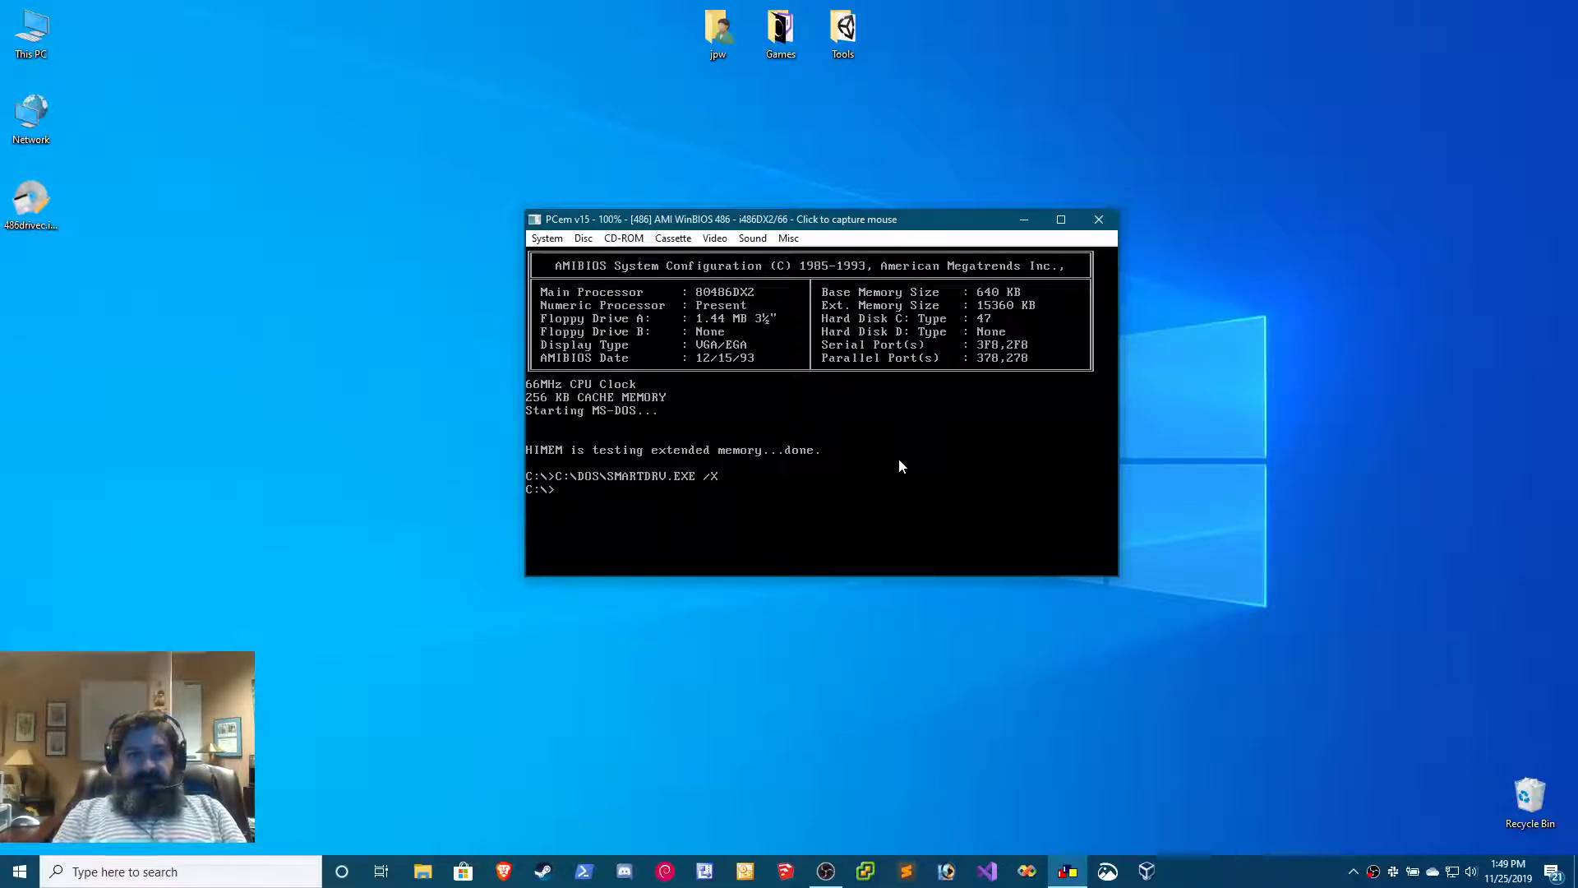
- Open config.sys in the MS-DOS Editor from the C:\ prompt
text(edit)
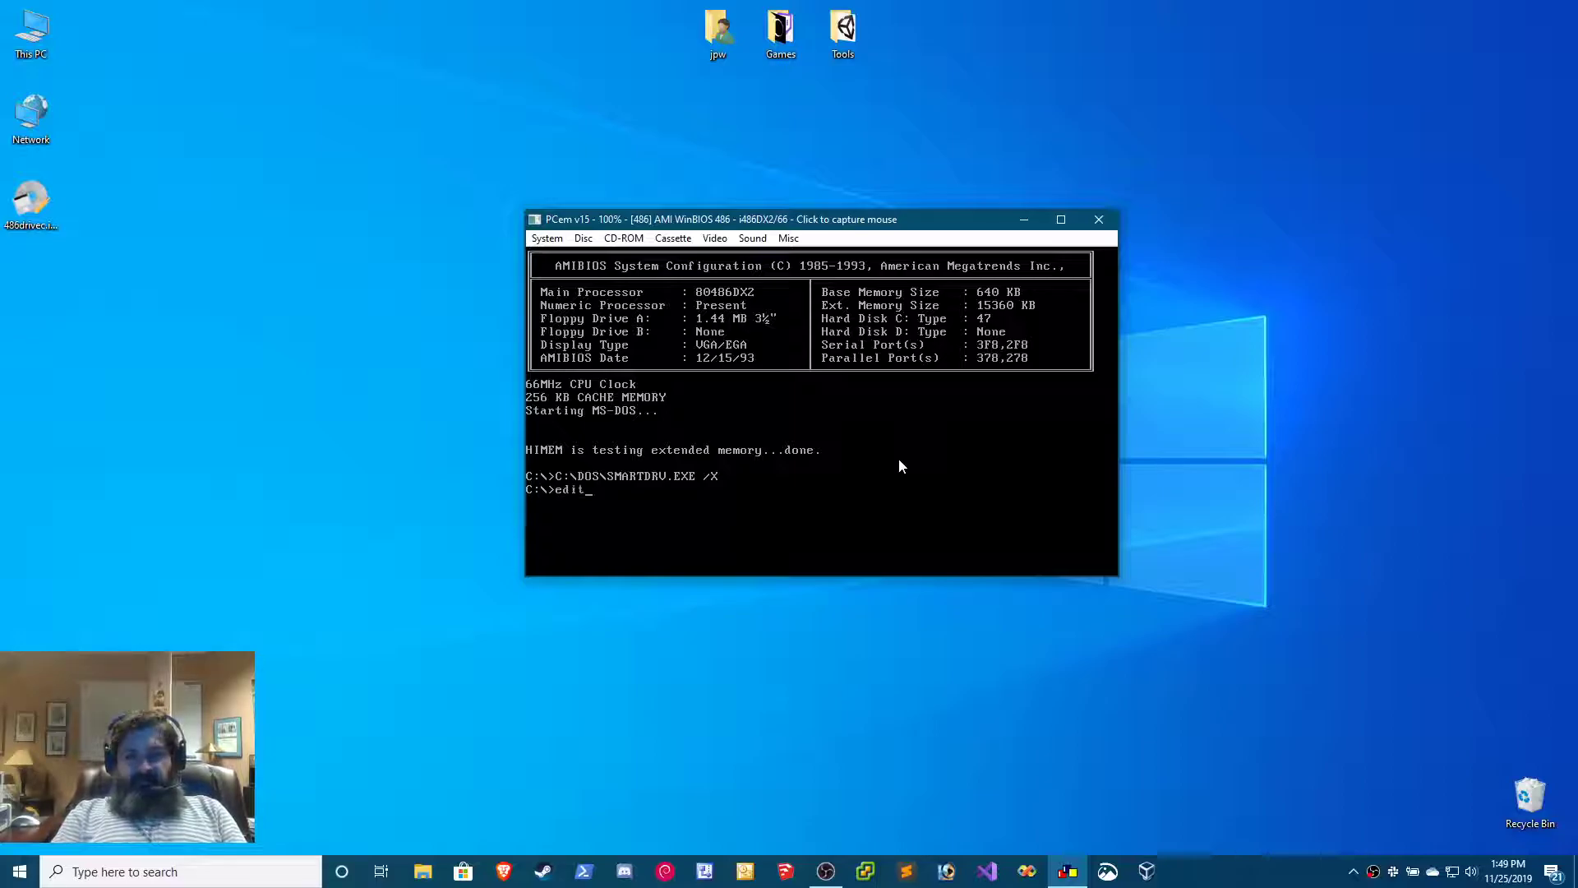
text( co)
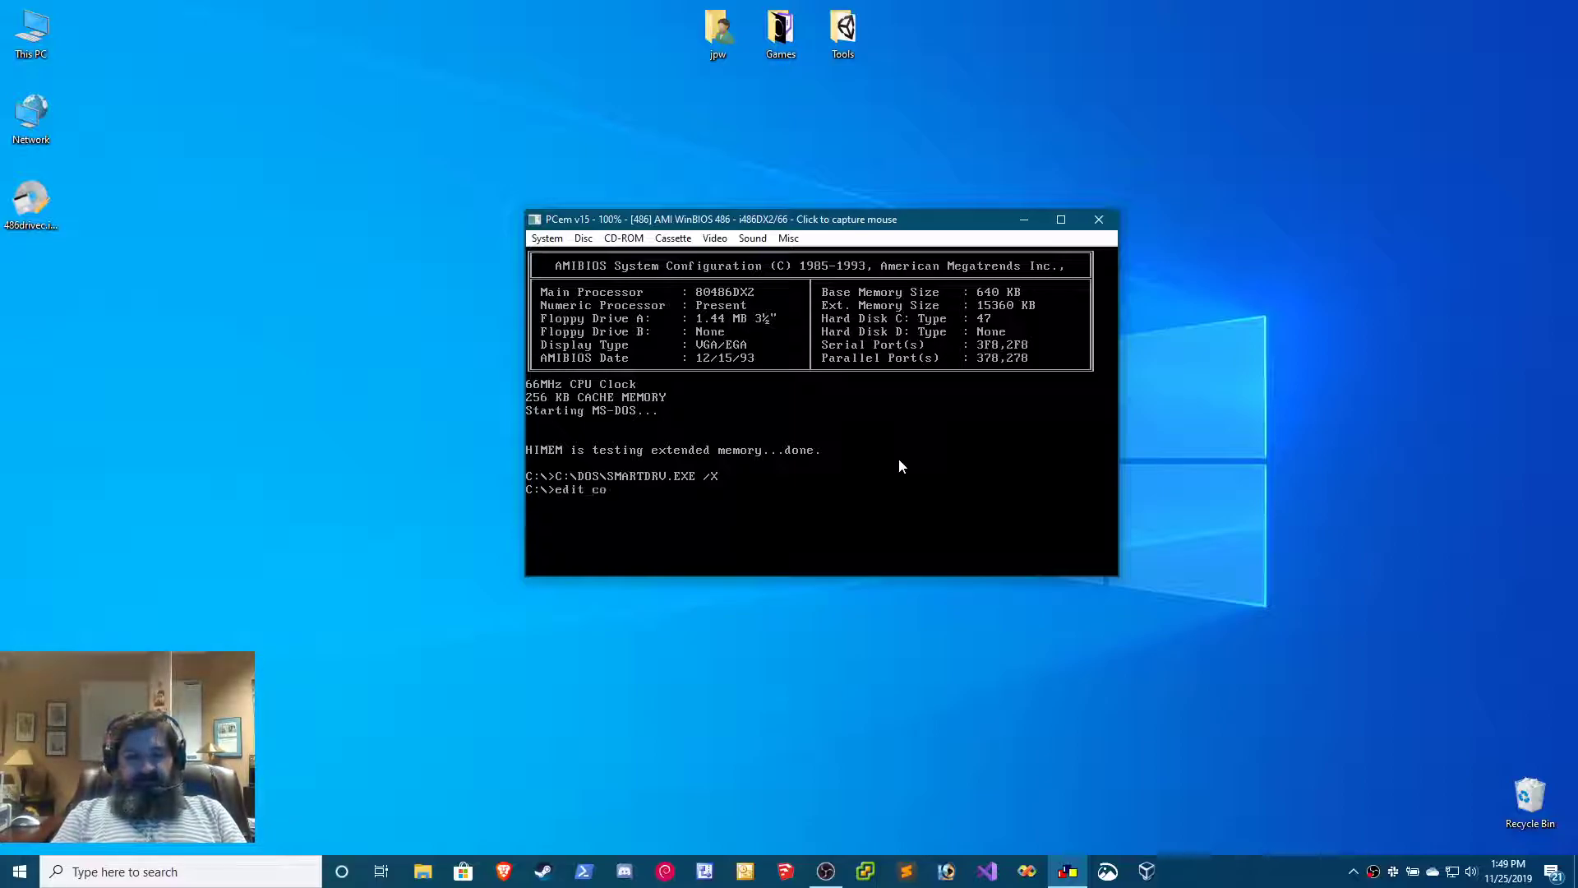
text(nfig.sys)
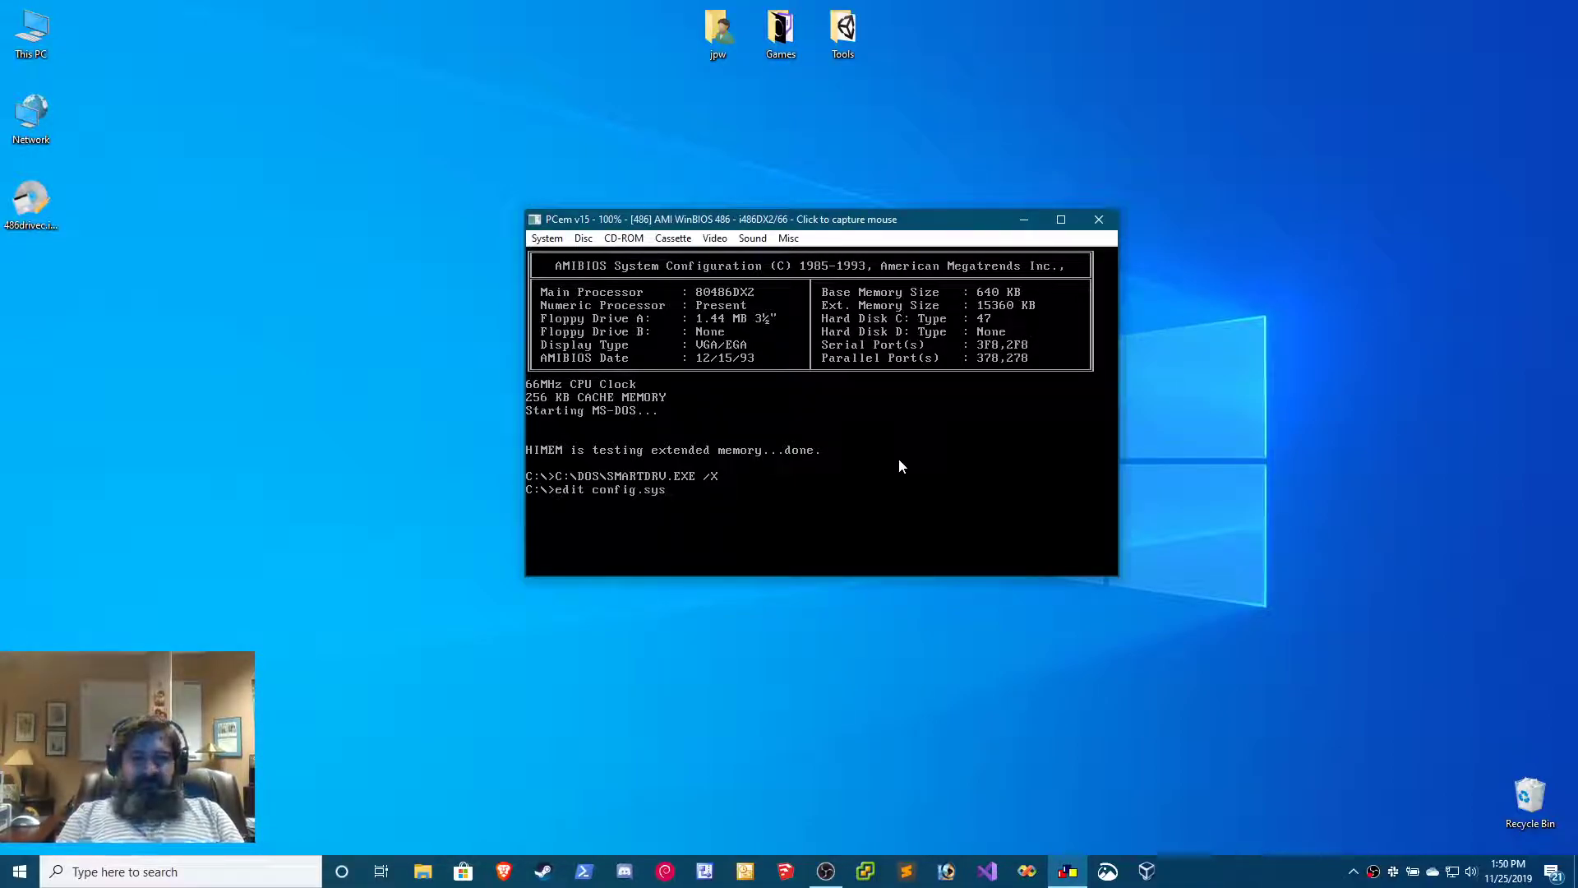
key(Return)
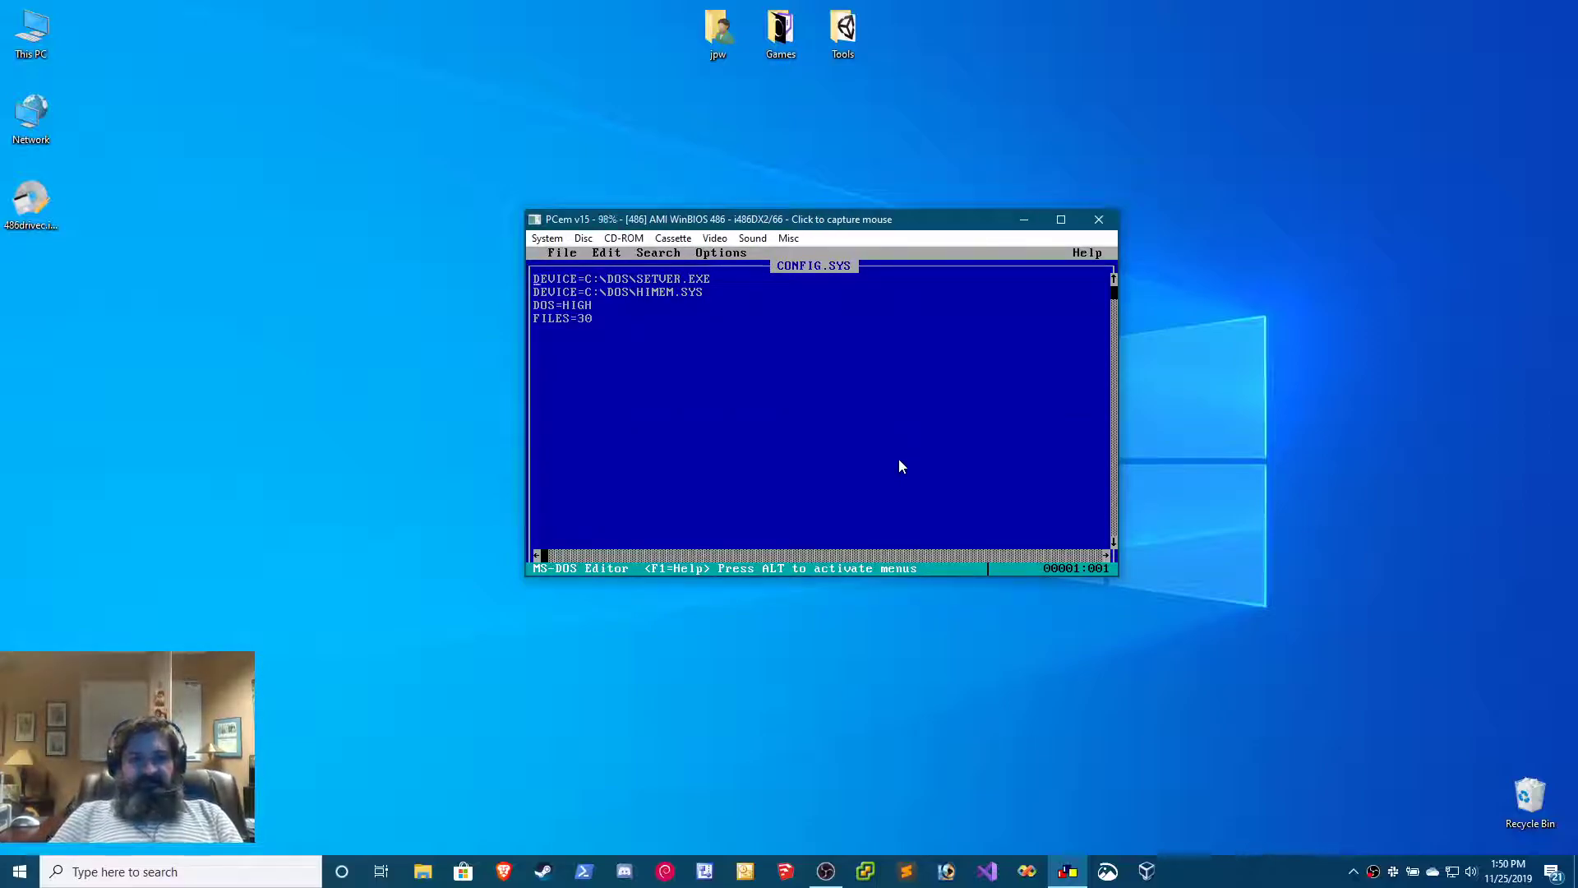
- Set the FILES value in CONFIG.SYS to 40
key(Down)
key(Down)
key(Down)
key(Down)
key(Up)
key(Right)
key(Right)
key(Right)
key(Right)
key(Right)
key(Right)
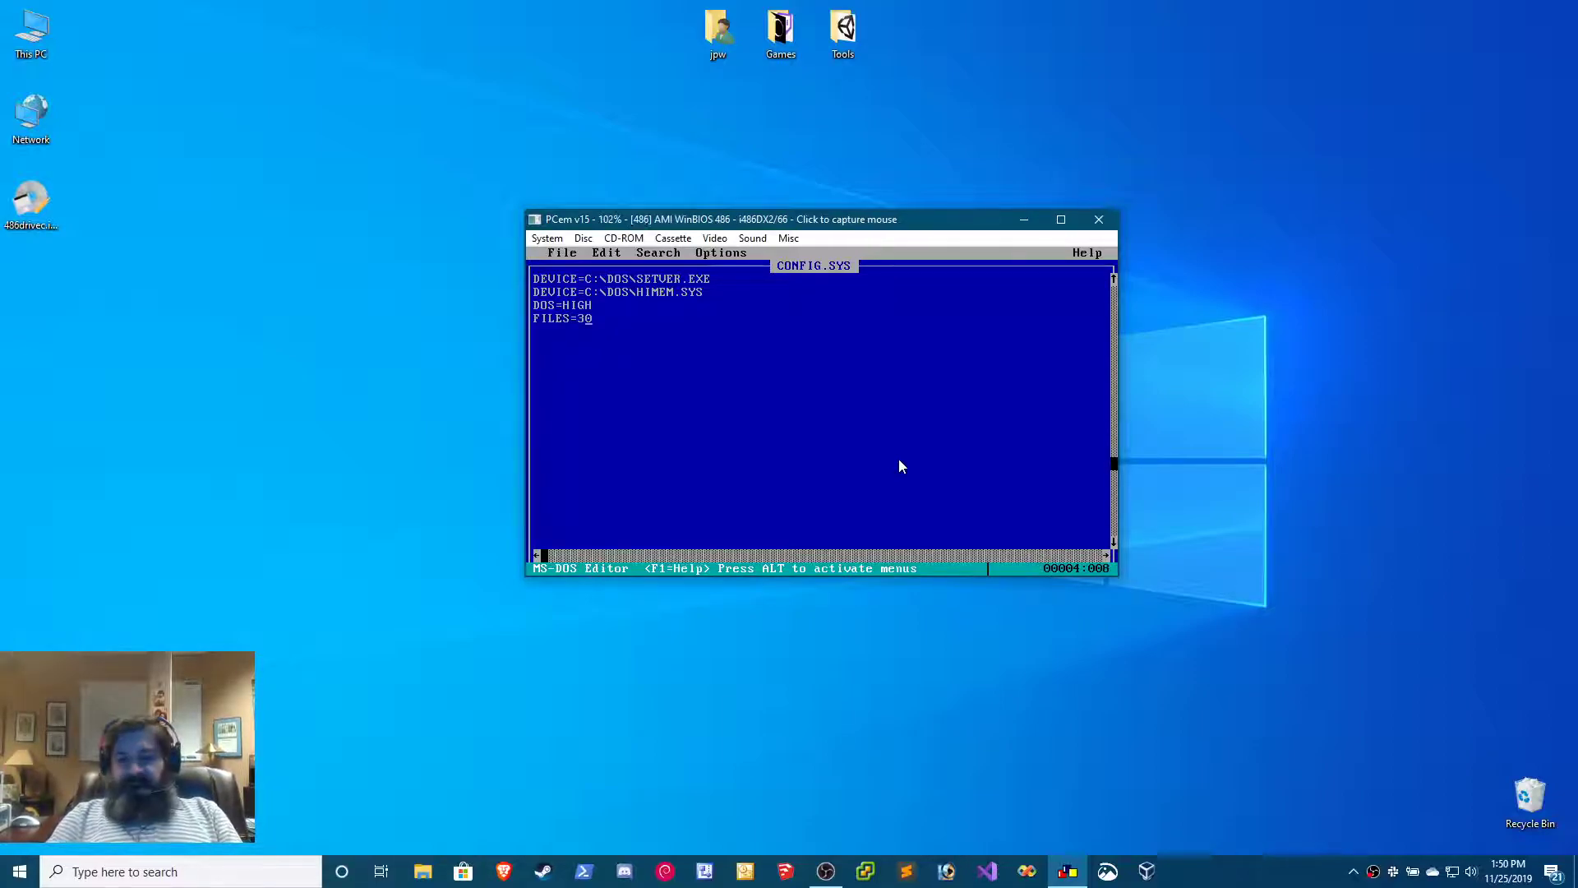
key(BackSpace)
text(4)
key(Right)
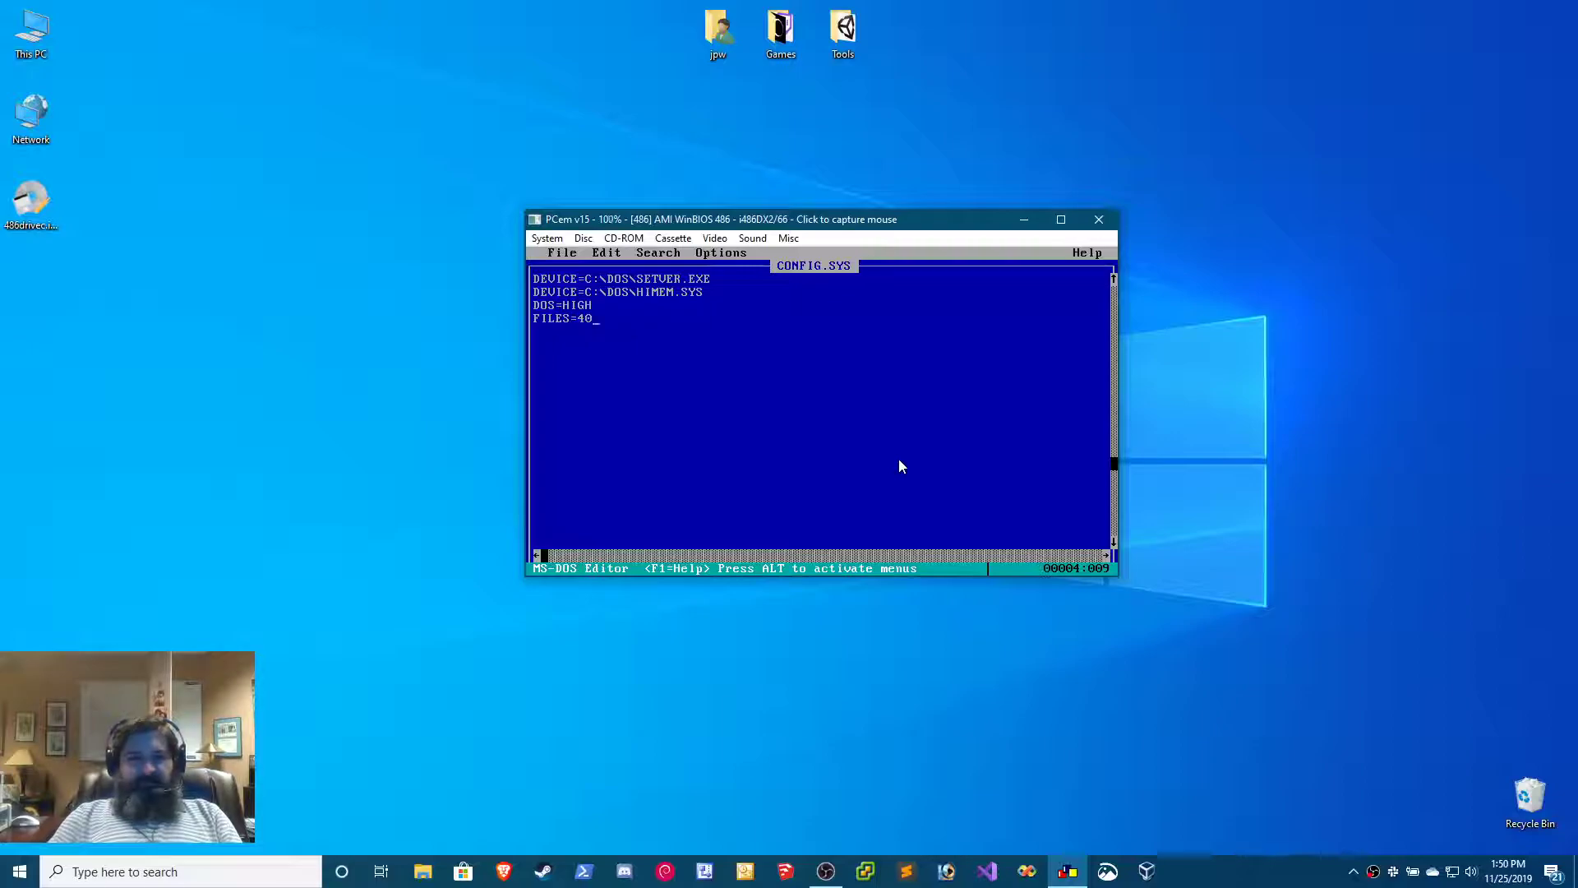
- Add the line BUFFERS=20 below the FILES line in CONFIG.SYS
key(Return)
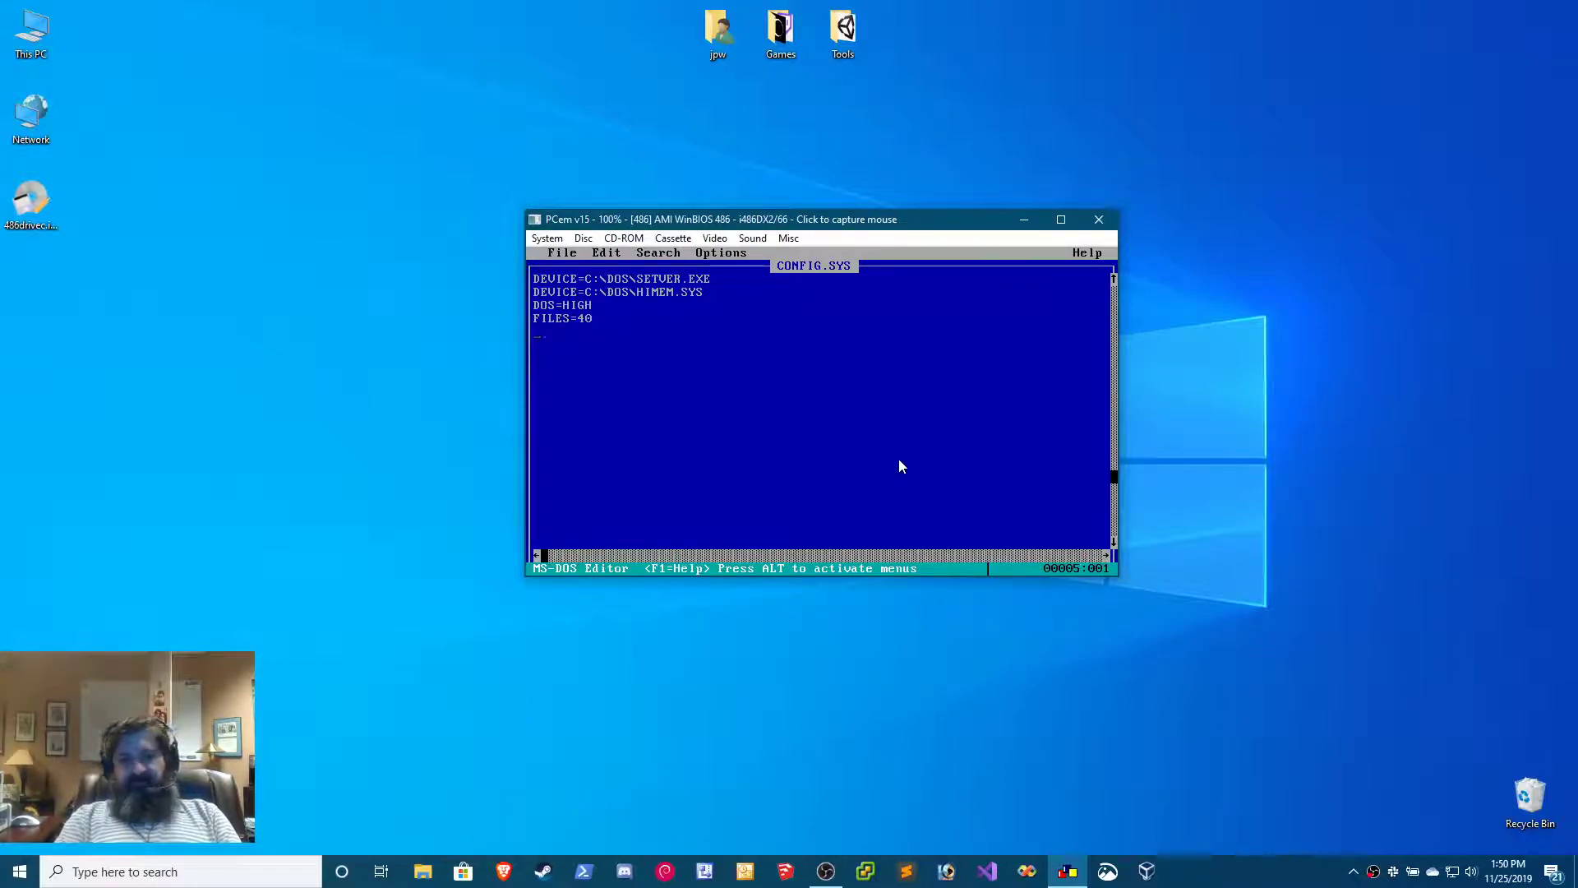
text(FFERS=)
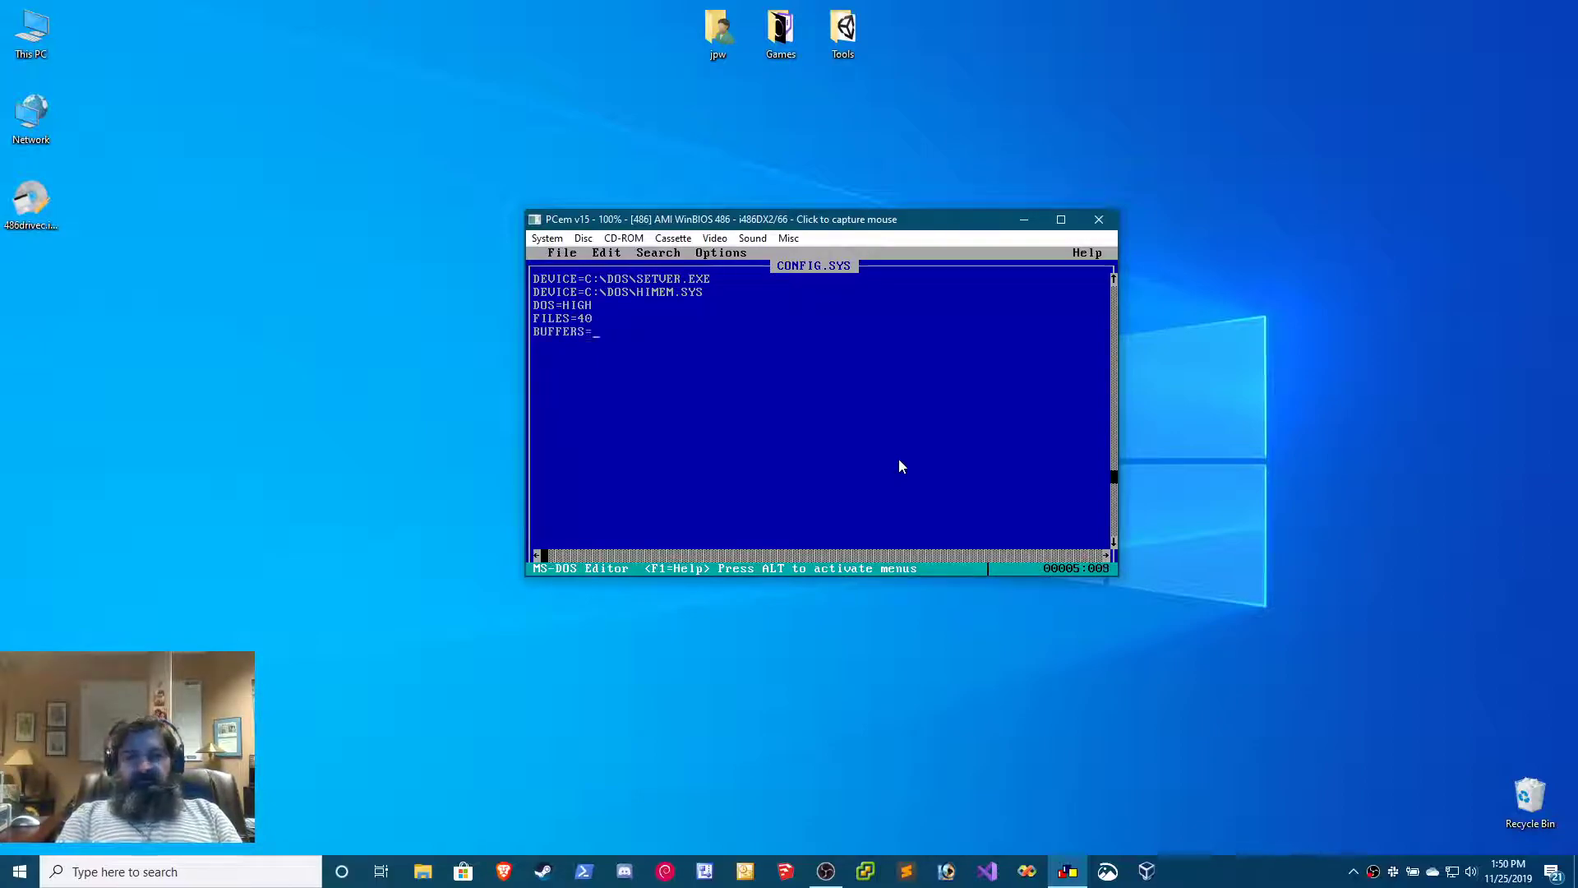
text(30)
key(BackSpace)
key(BackSpace)
text(20)
- Delete the DEVICE=C:\DOS\SETVER.EXE line from CONFIG.SYS
key(Up)
key(Home)
key(Up)
key(Up)
key(Up)
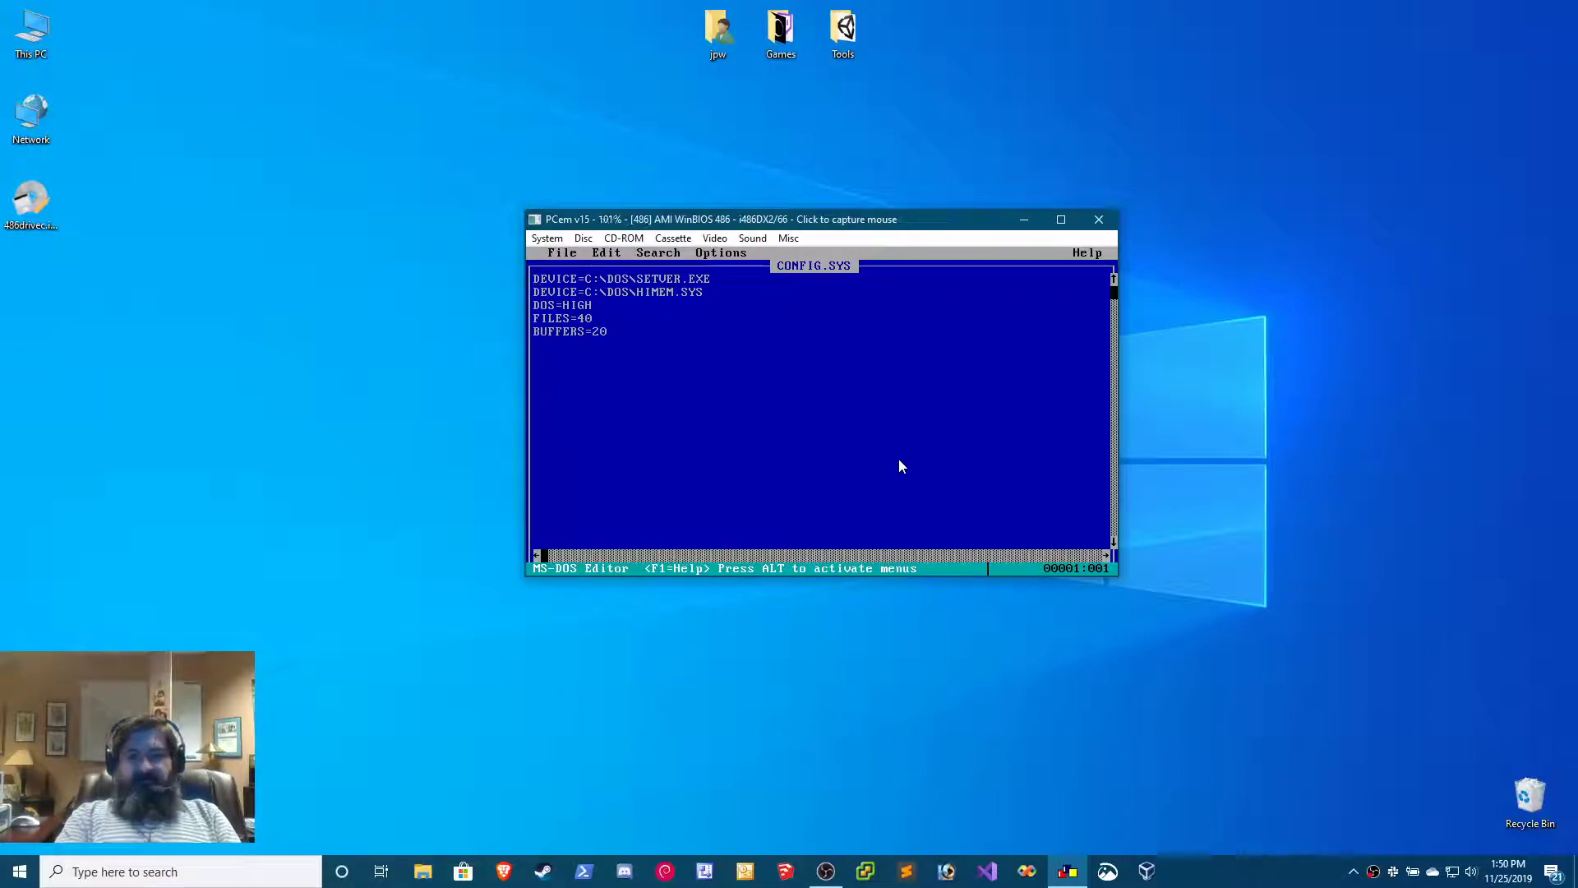
key(ctrl+y)
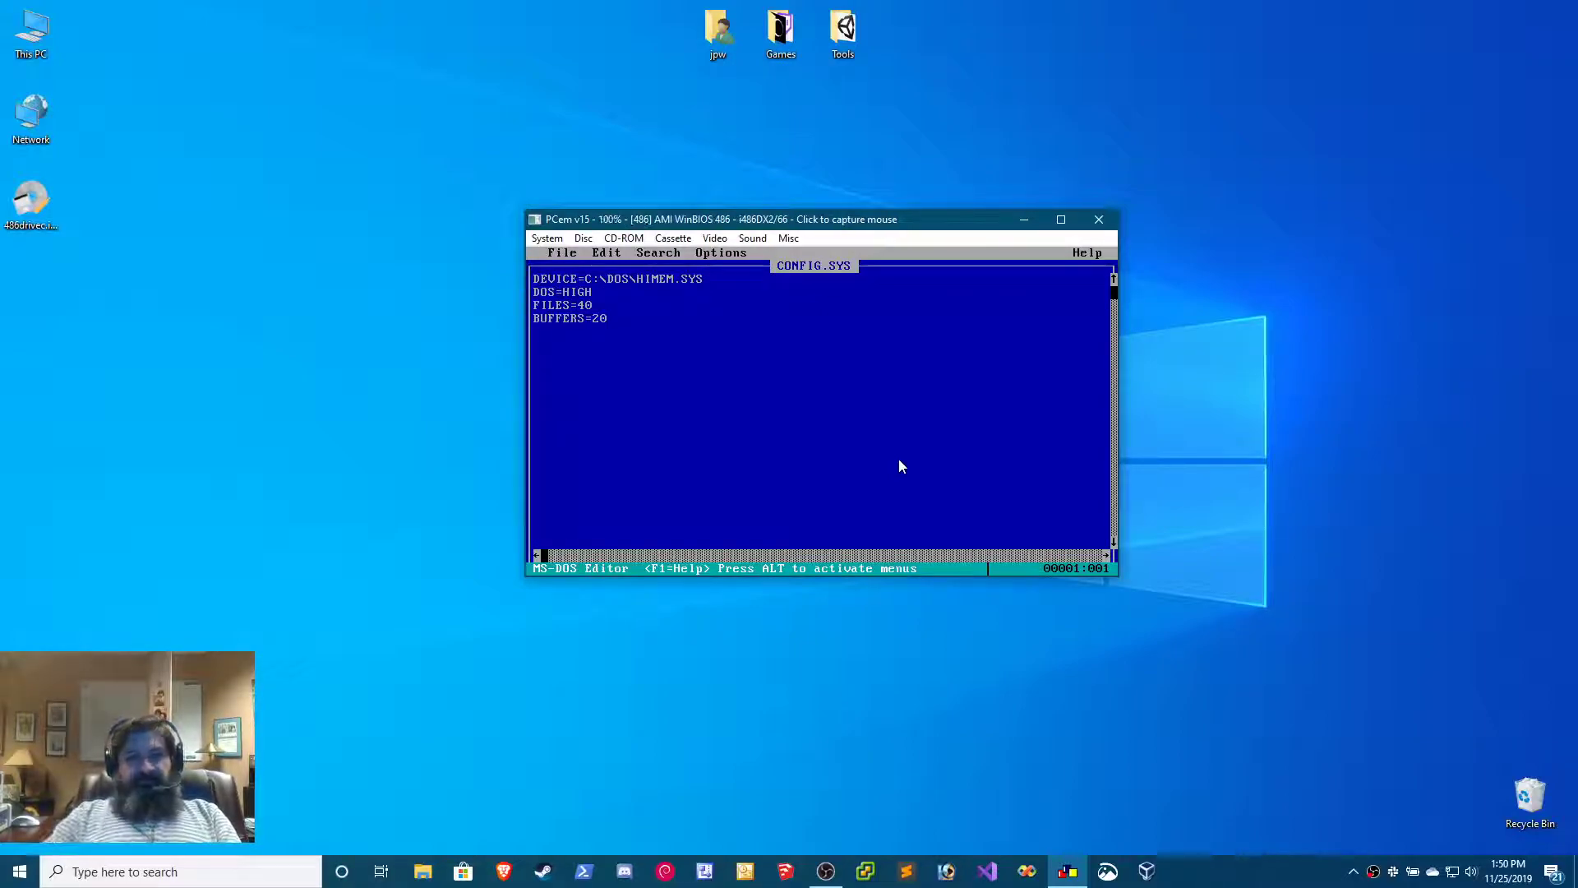
- Delete the DOS=HIGH line from CONFIG.SYS
key(Down)
key(Down)
key(Down)
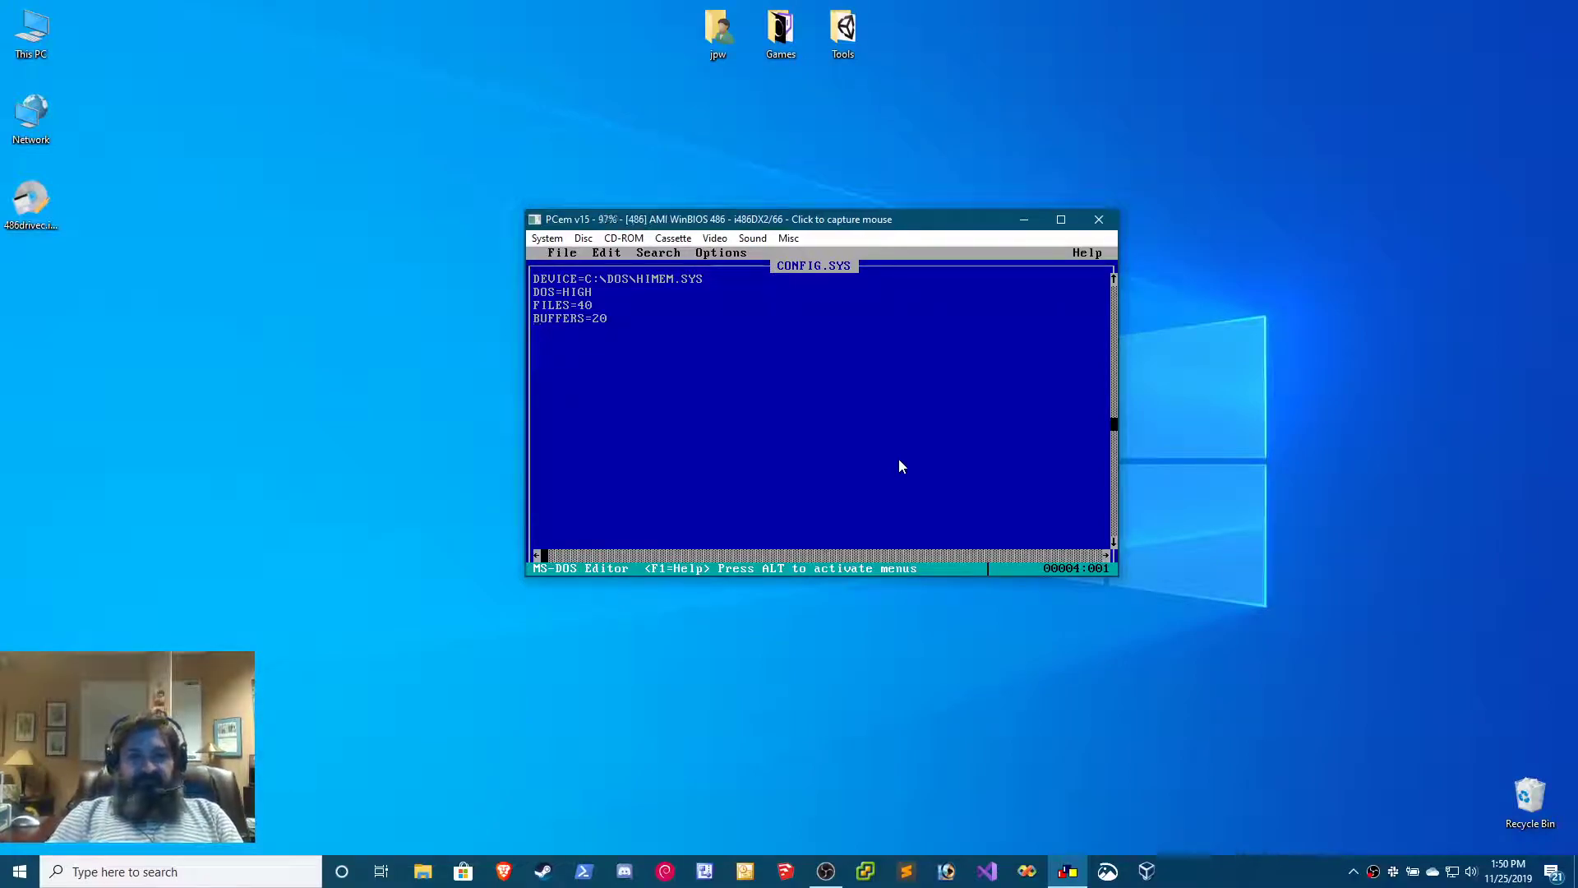
key(alt+f)
key(Escape)
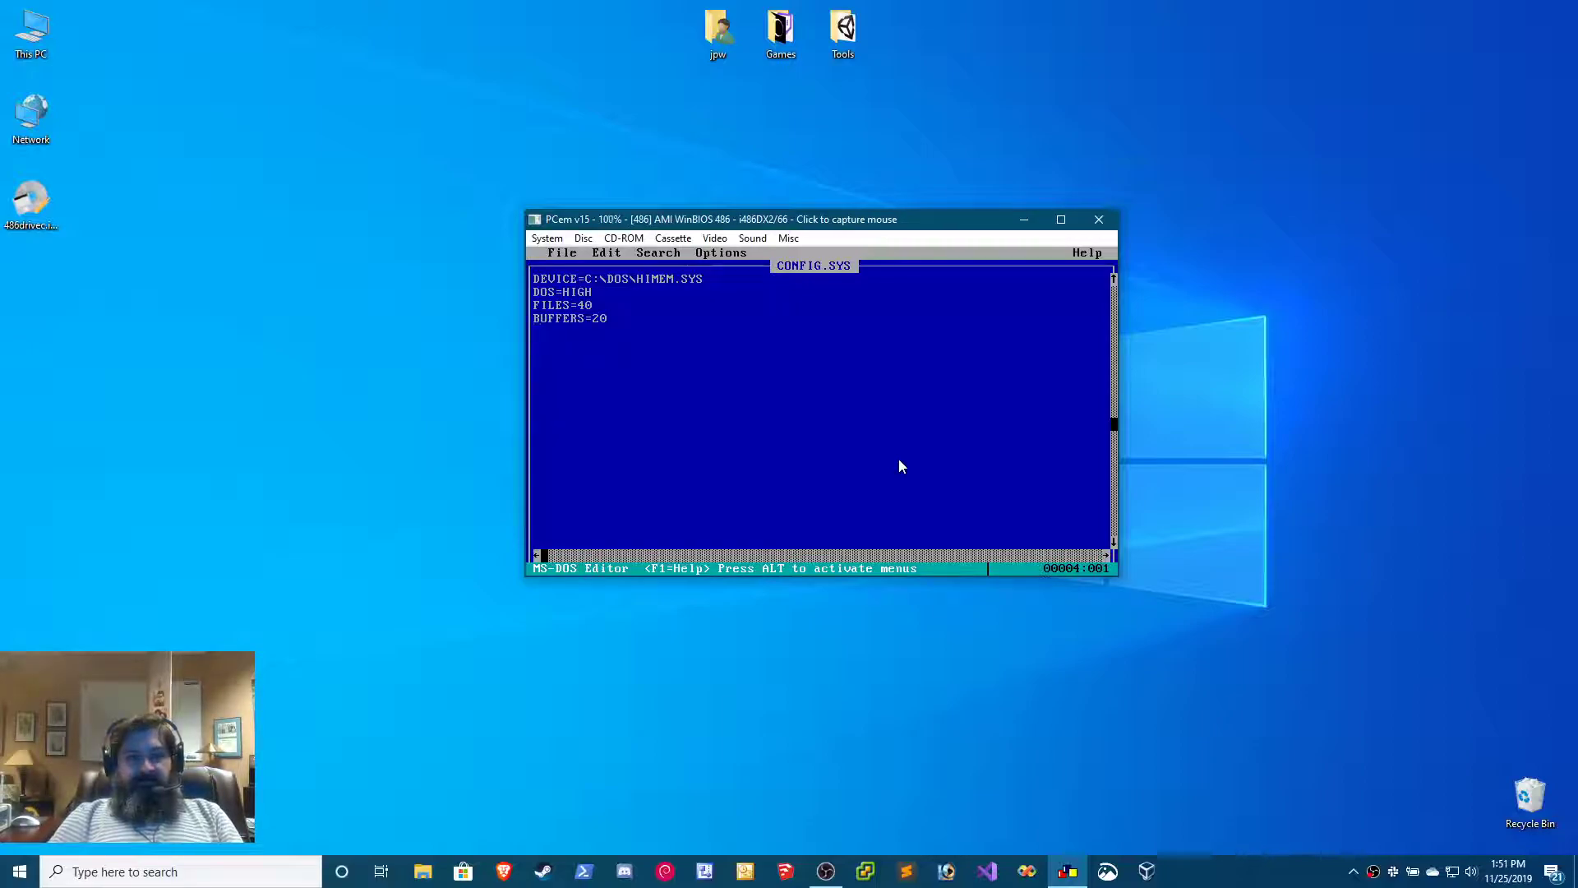
key(Up)
key(Up)
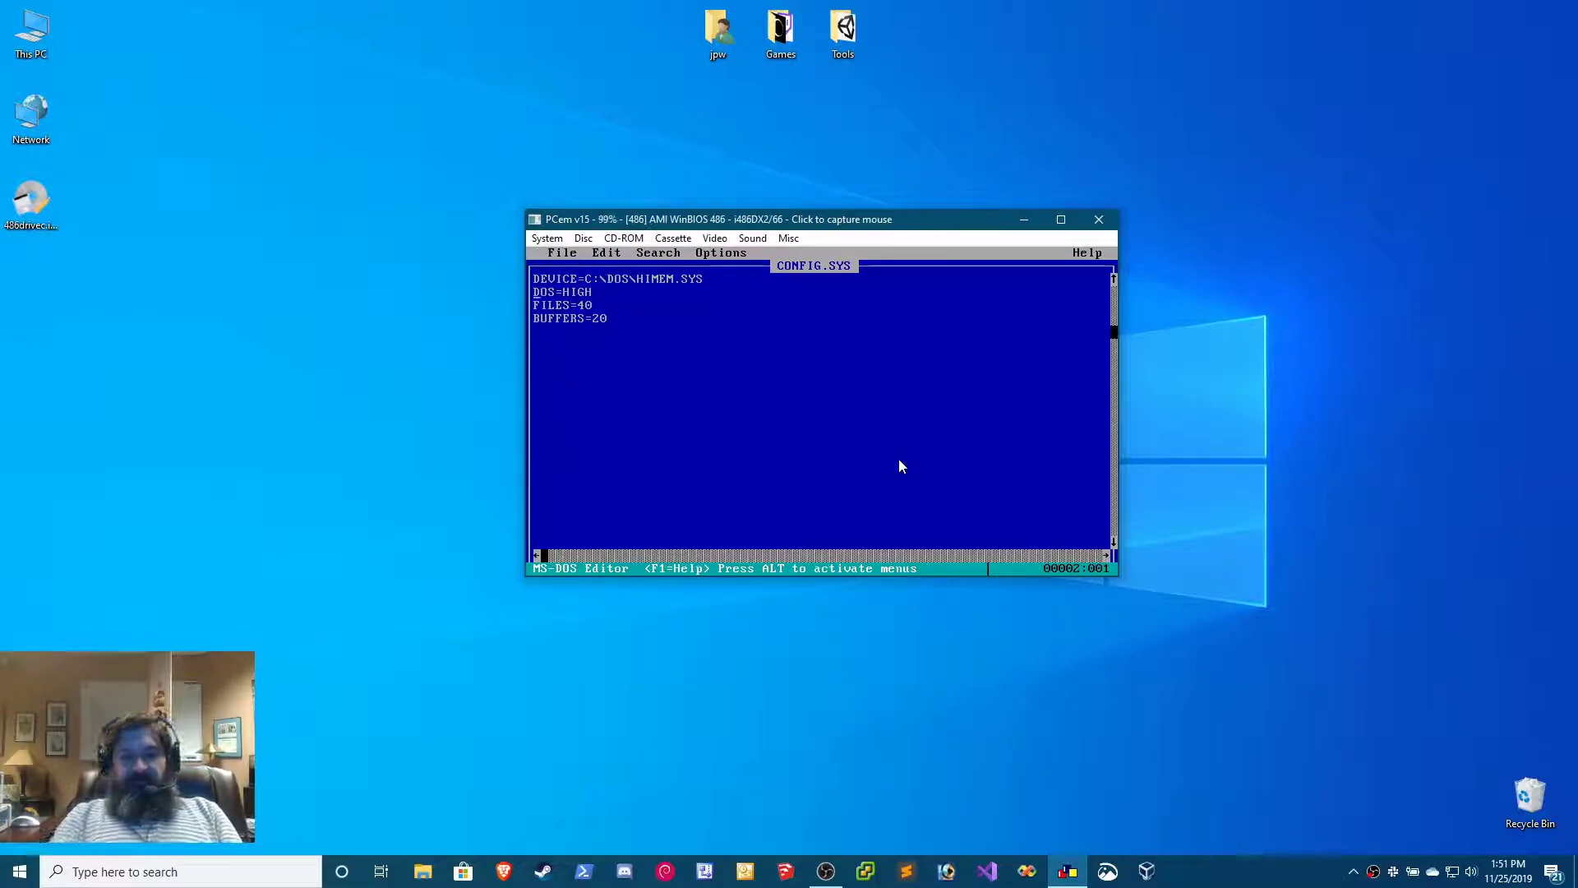
key(ctrl+y)
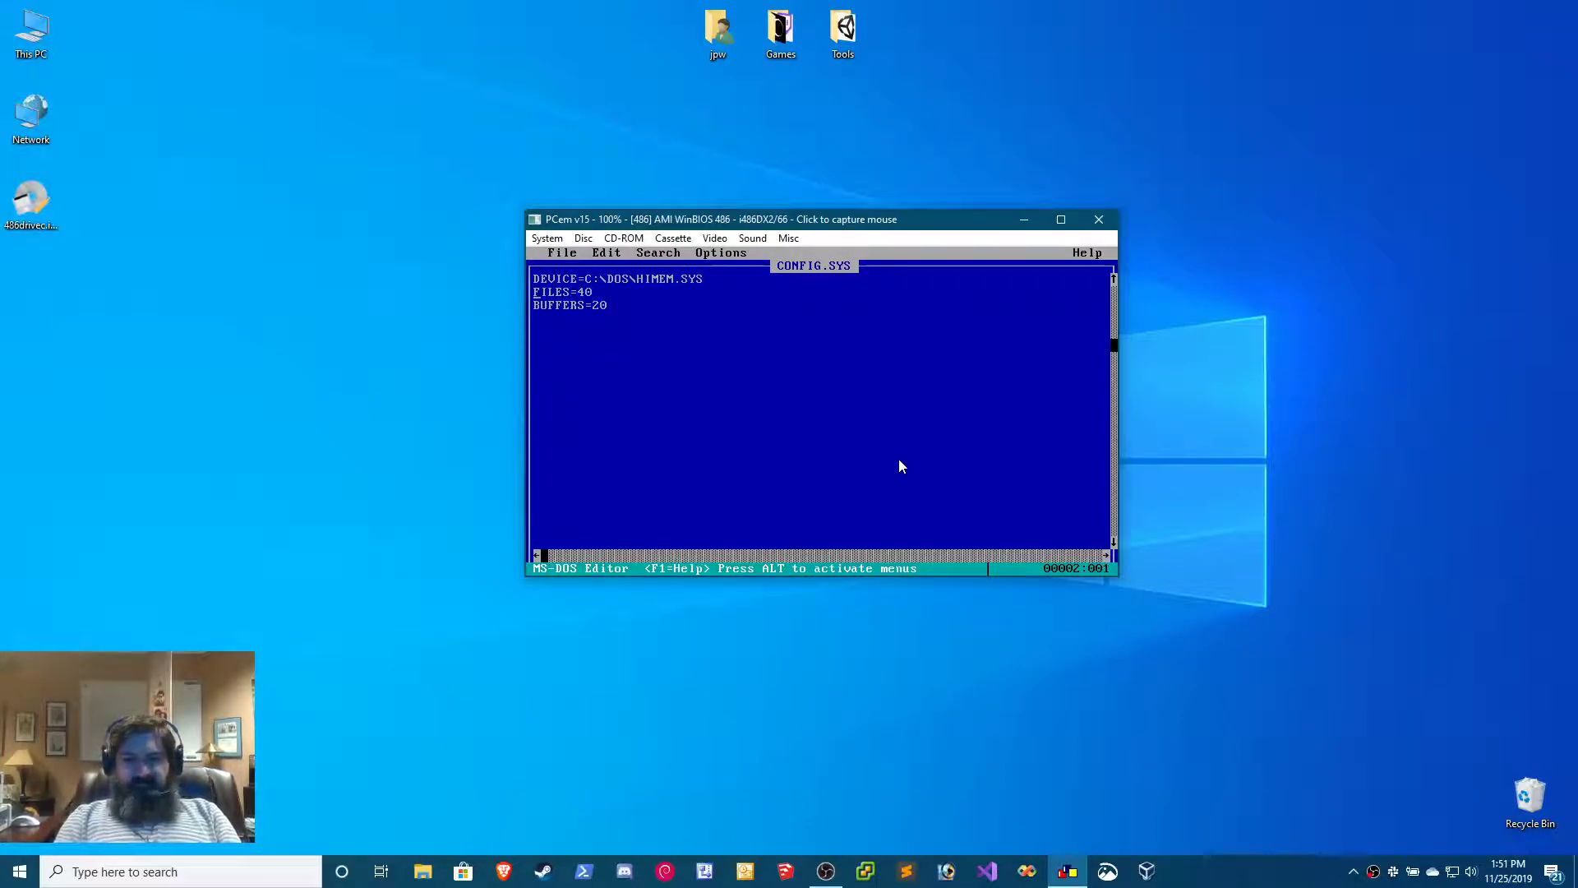
- Close CONFIG.SYS and open autoexec.bat in the MS-DOS Editor from the C:\ prompt
key(alt+f)
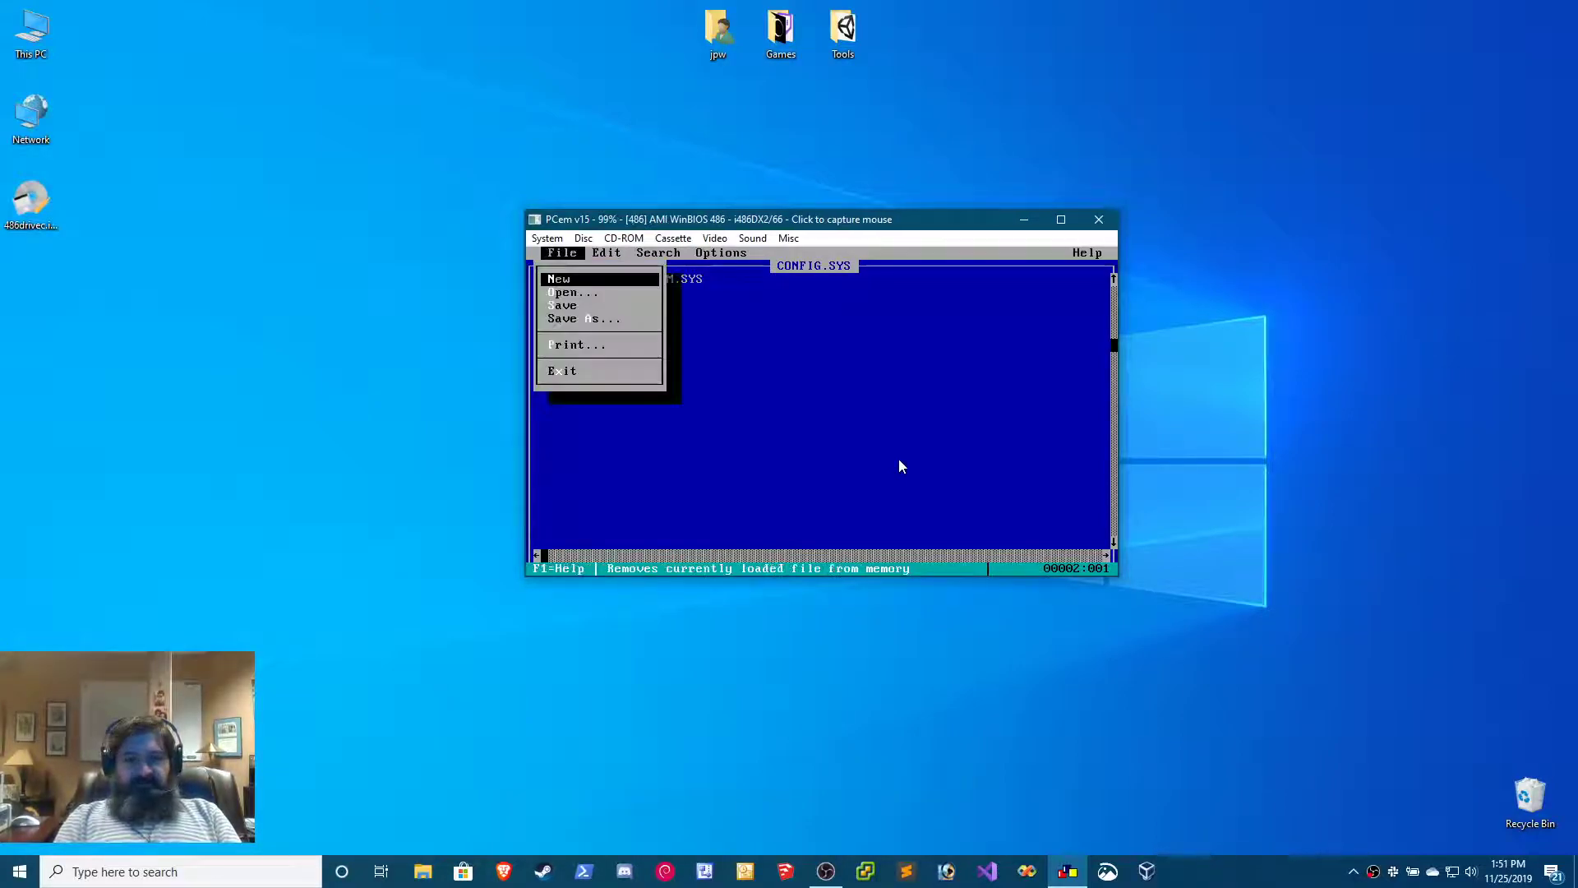
key(x)
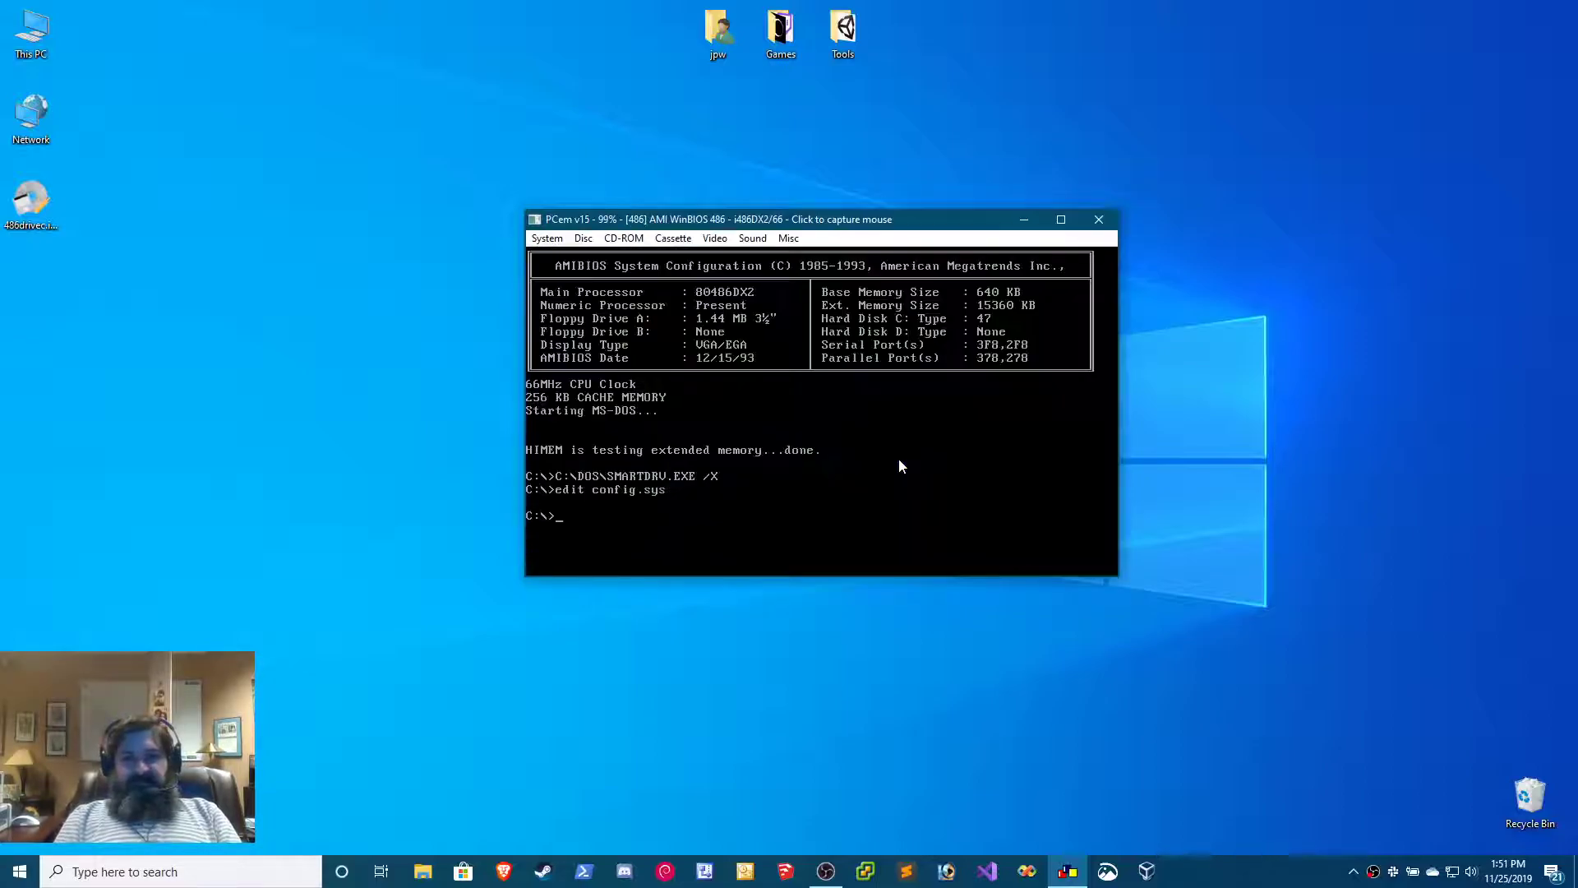
text(e)
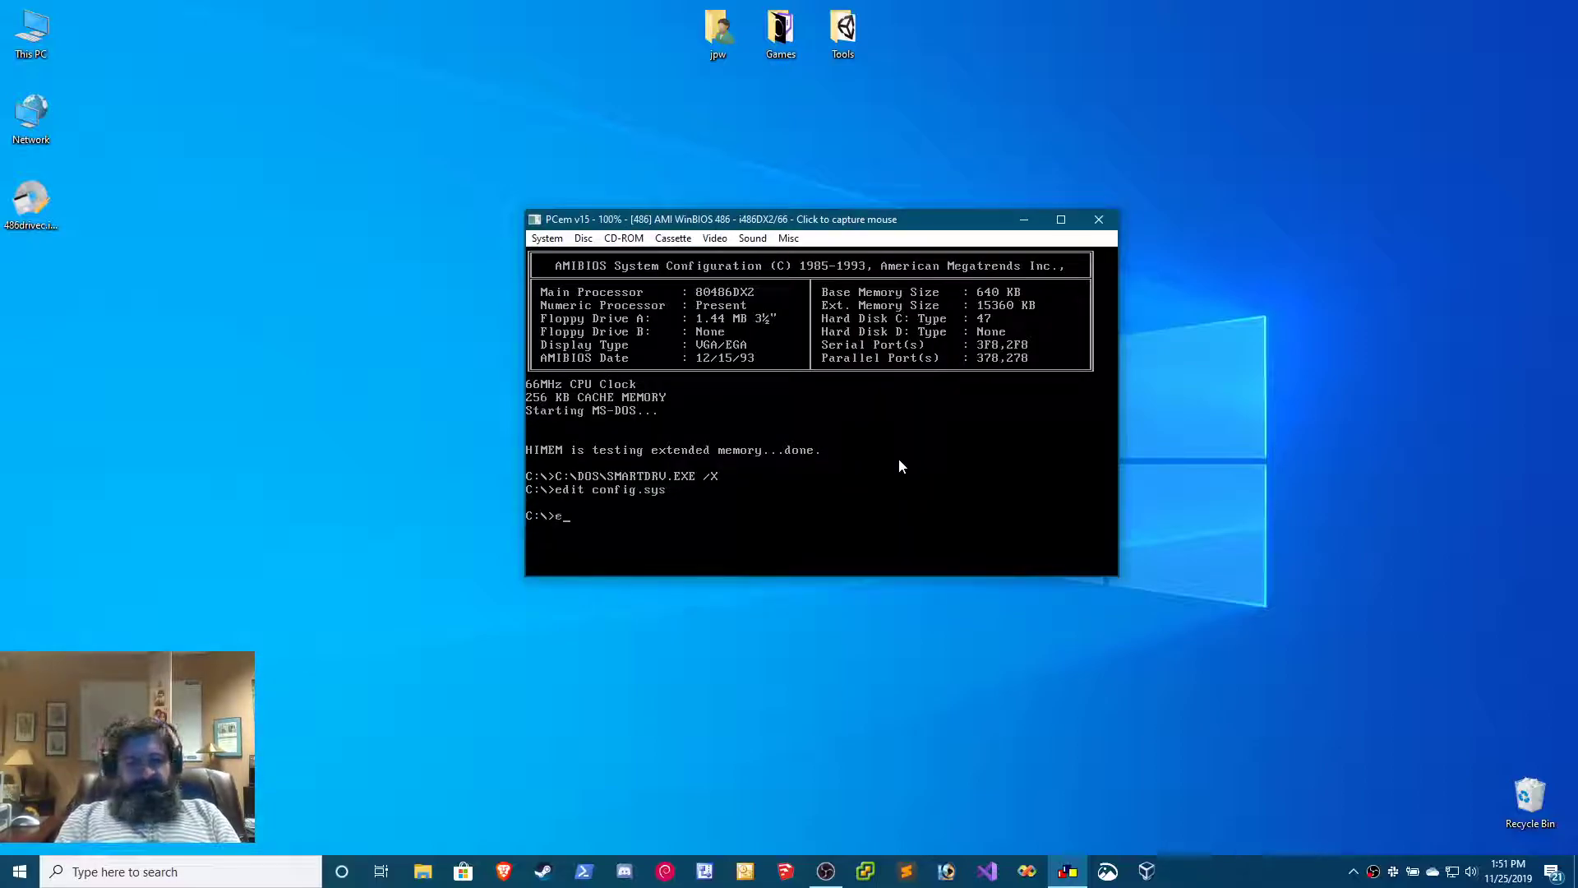
text(dit autoexec.bat)
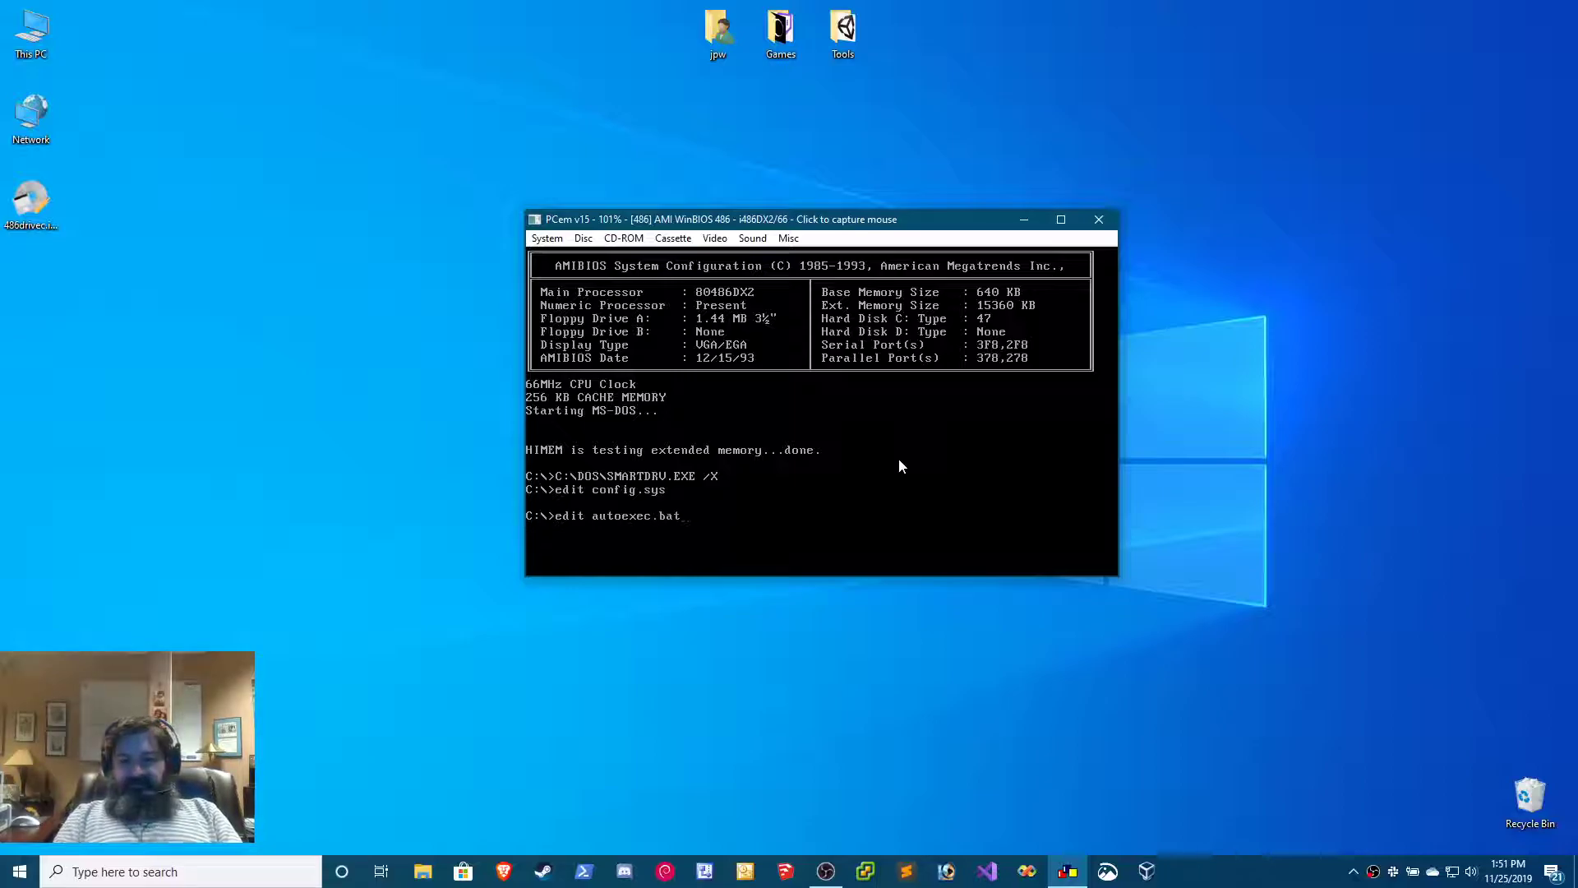
key(Return)
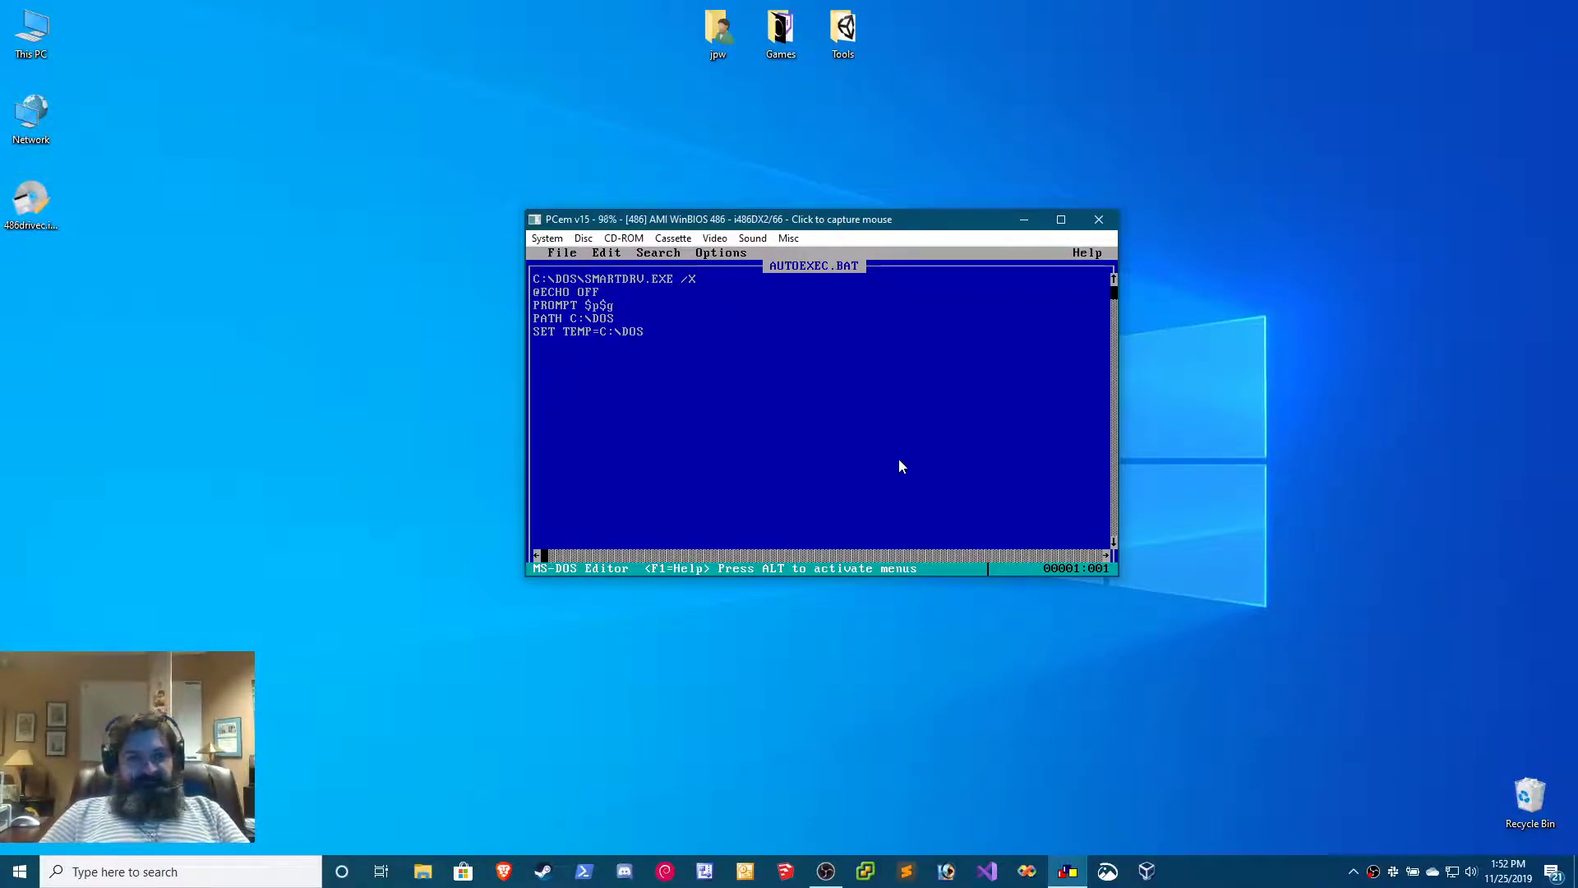
key(Down)
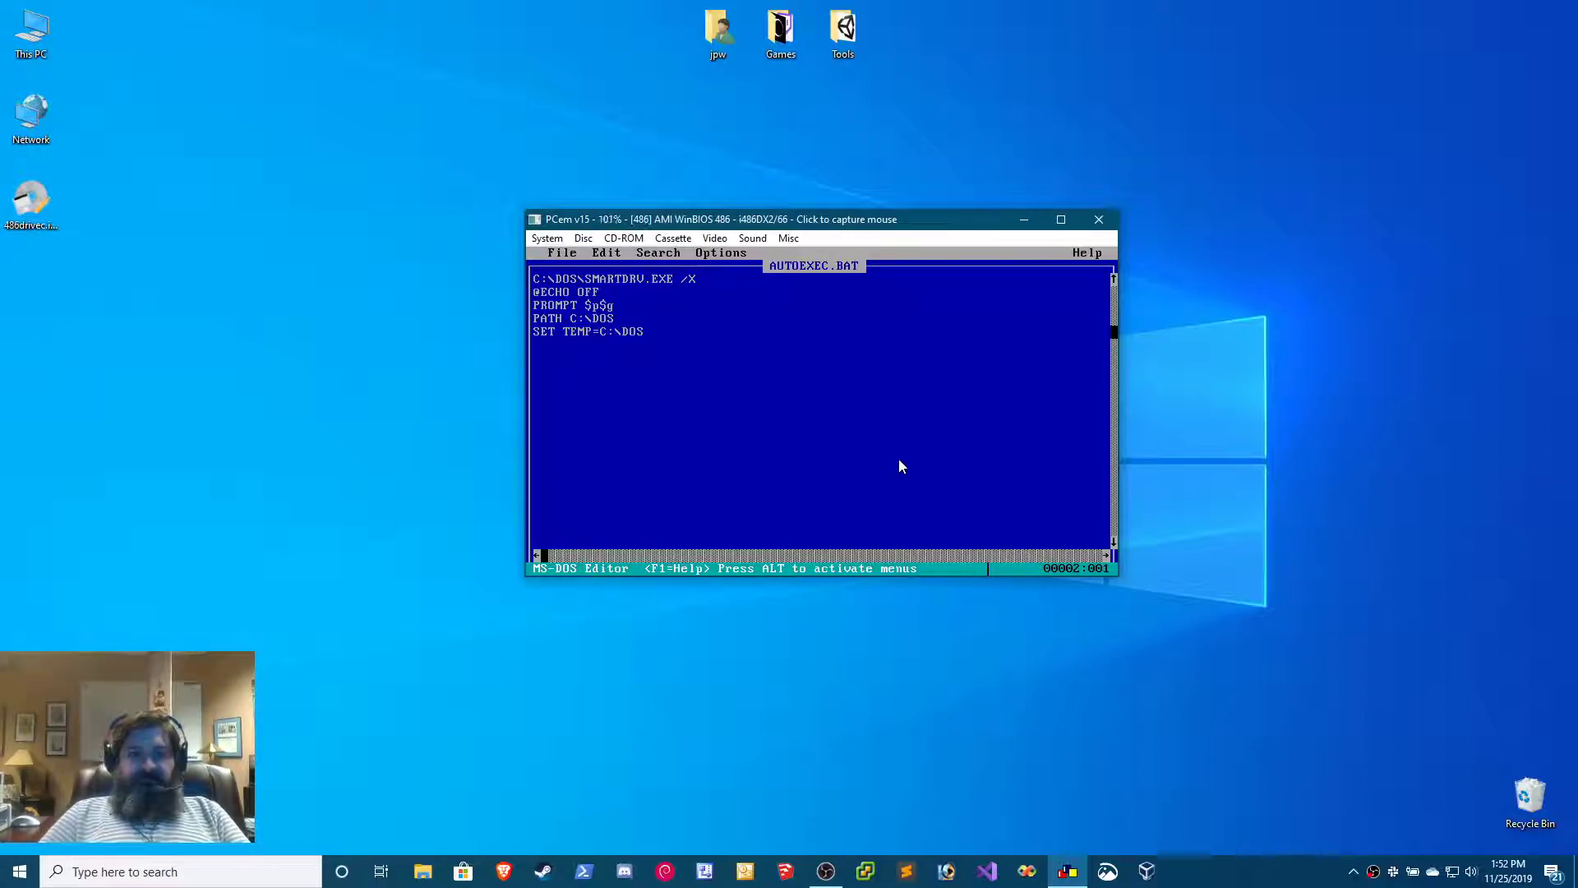
key(Up)
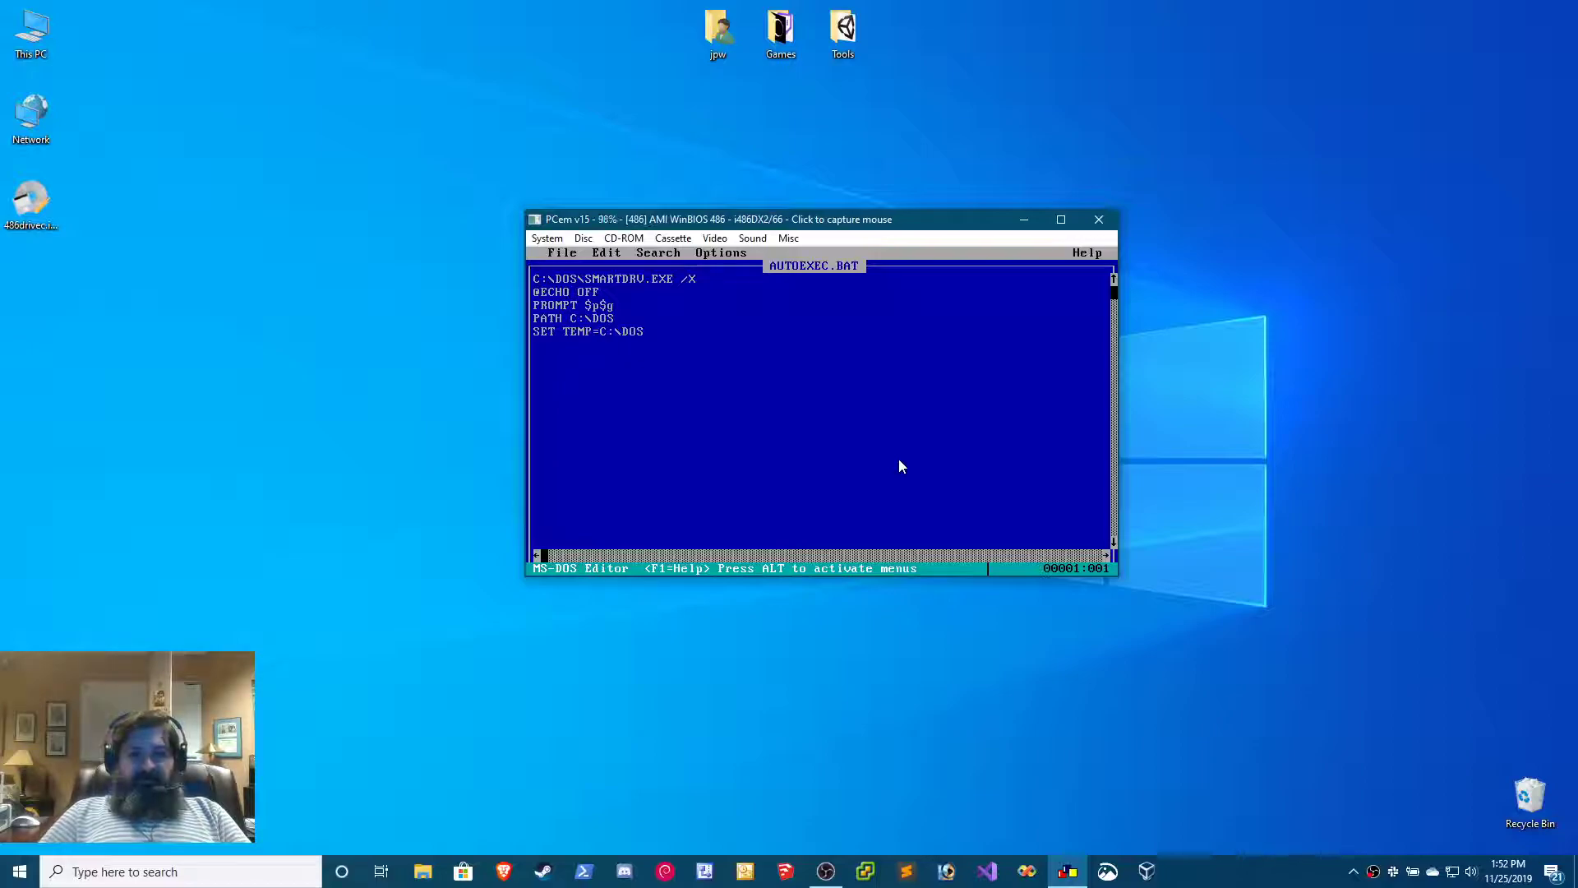
key(Right)
key(Right)
key(Right)
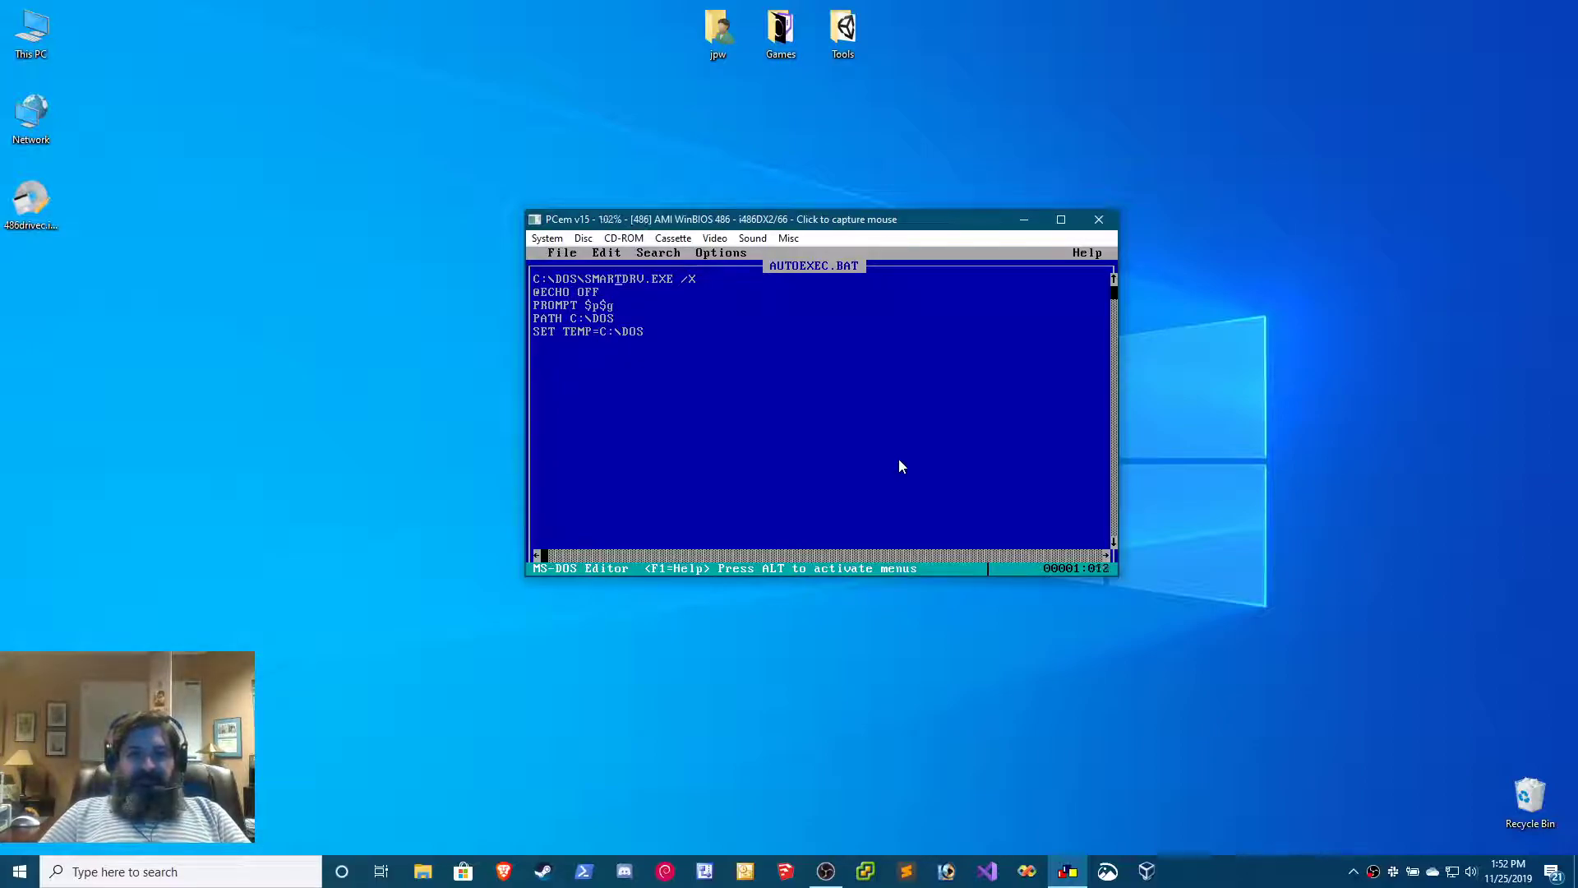
key(Left)
key(Left)
key(Left)
key(Left)
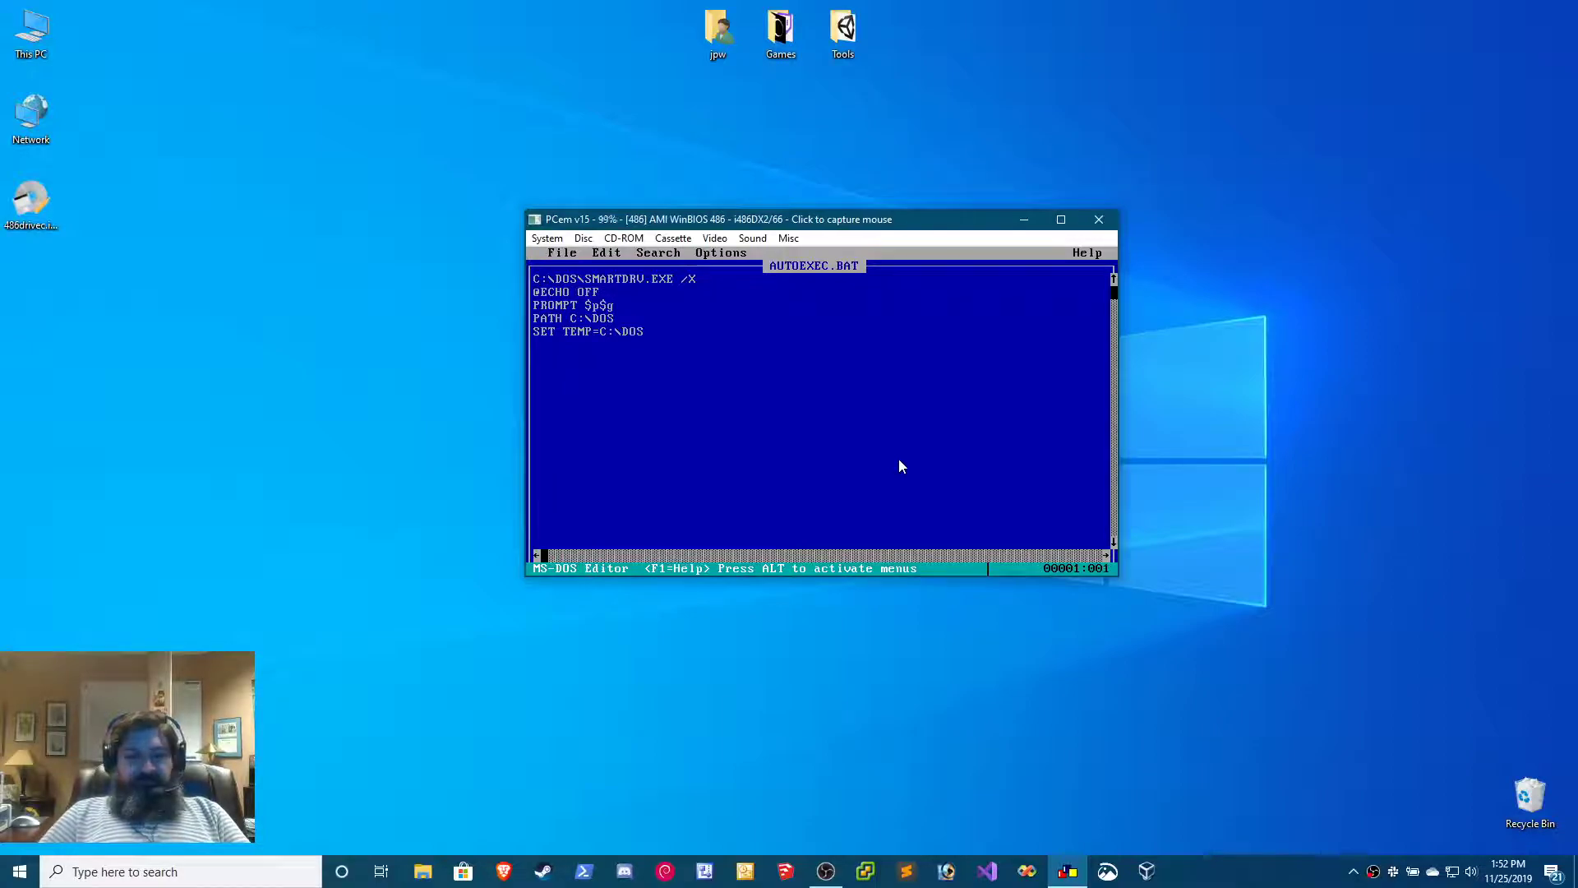
key(shift+Down)
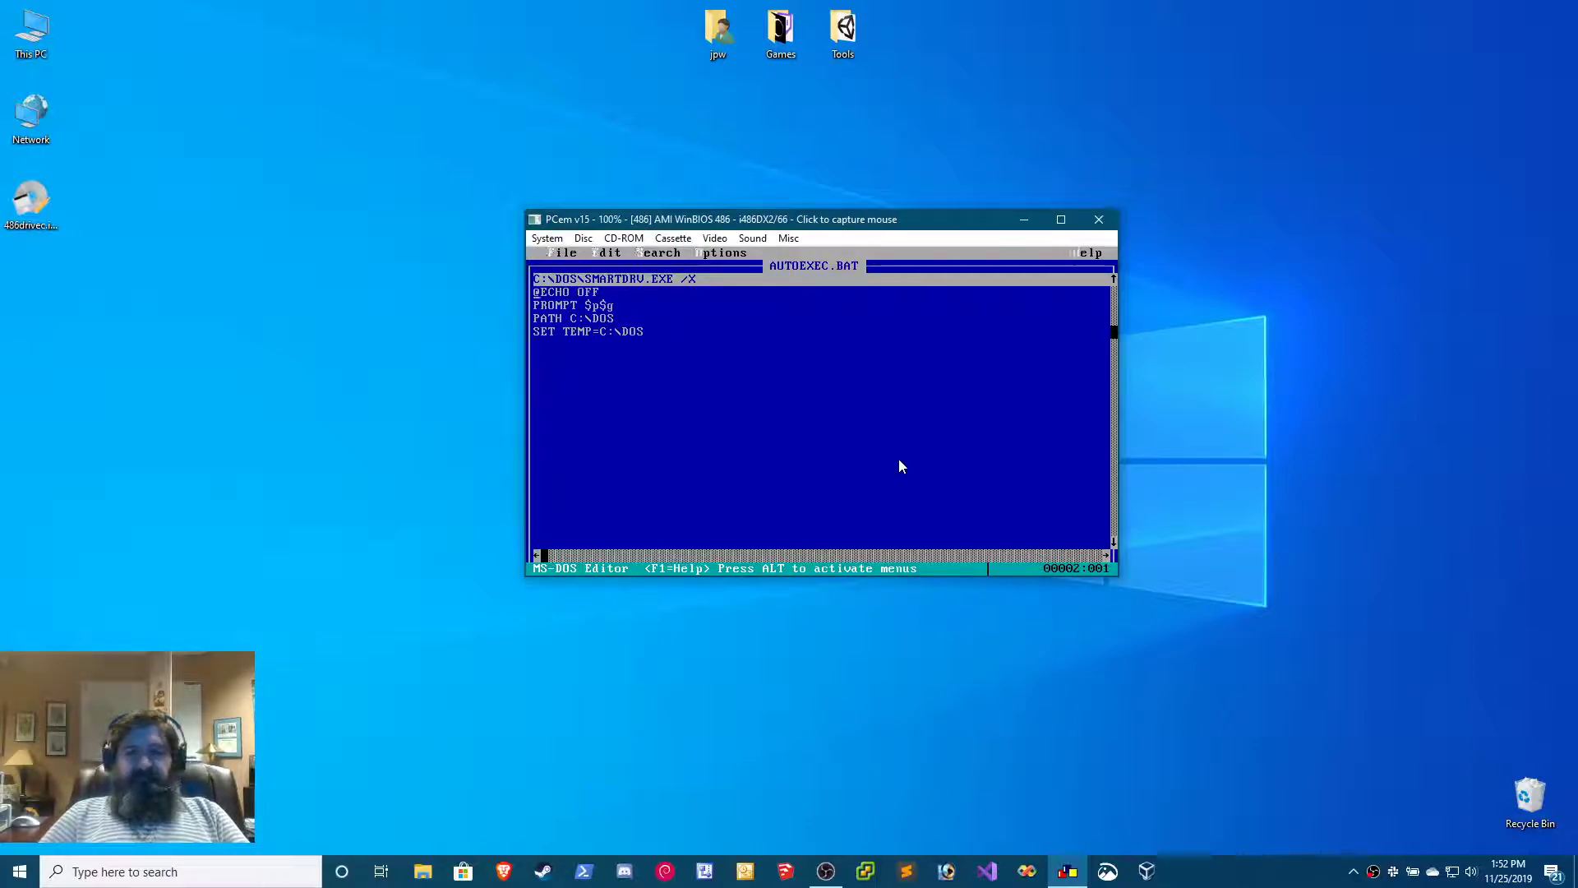
key(alt+e)
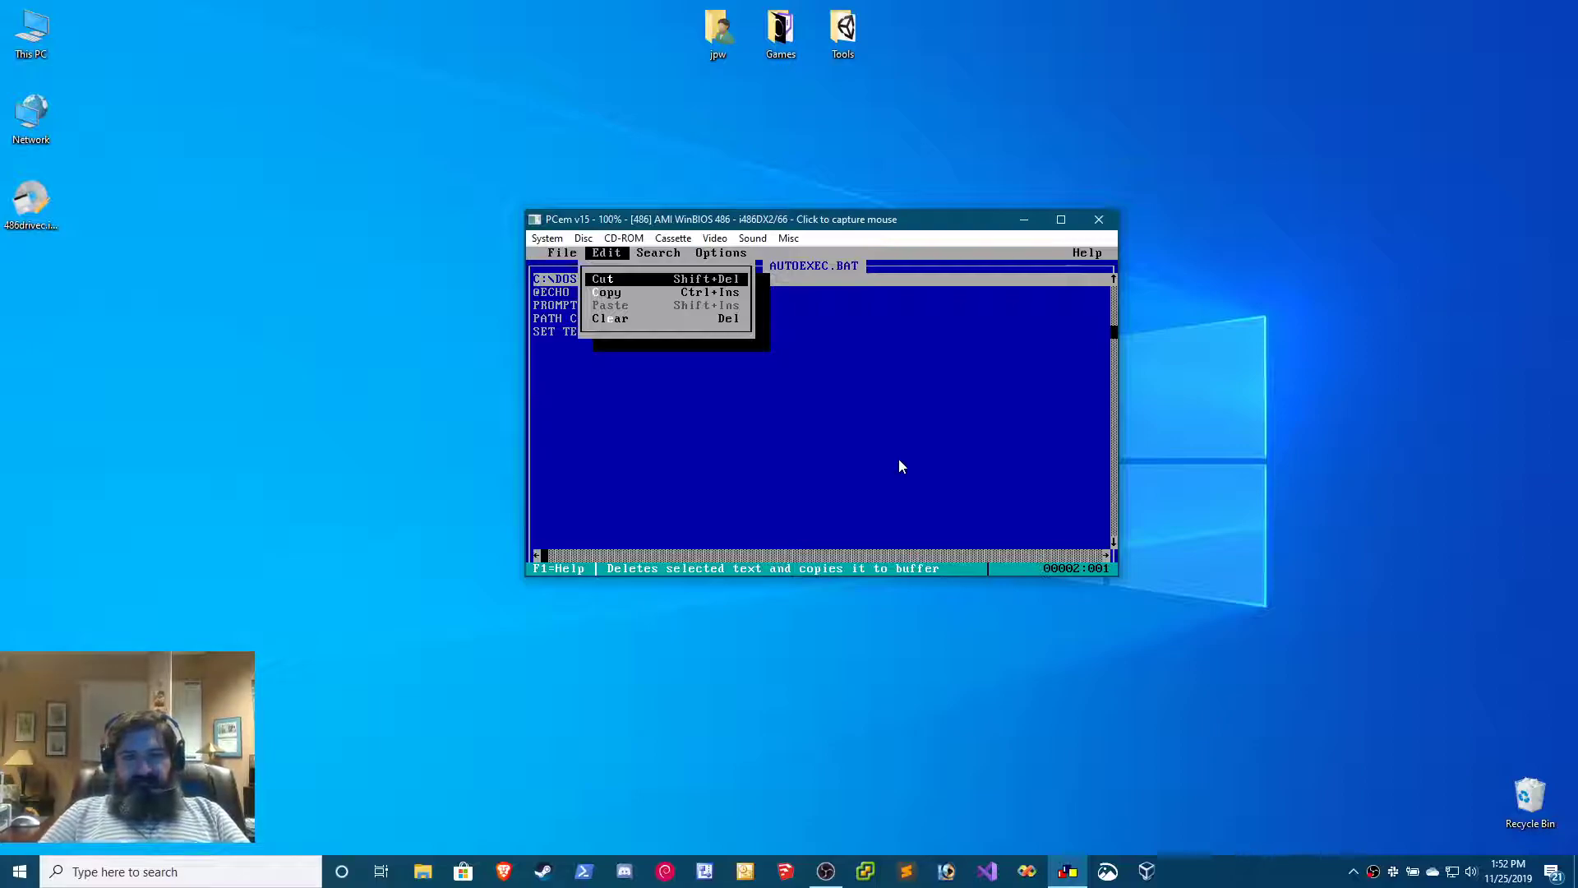
key(Return)
key(Return)
key(Up)
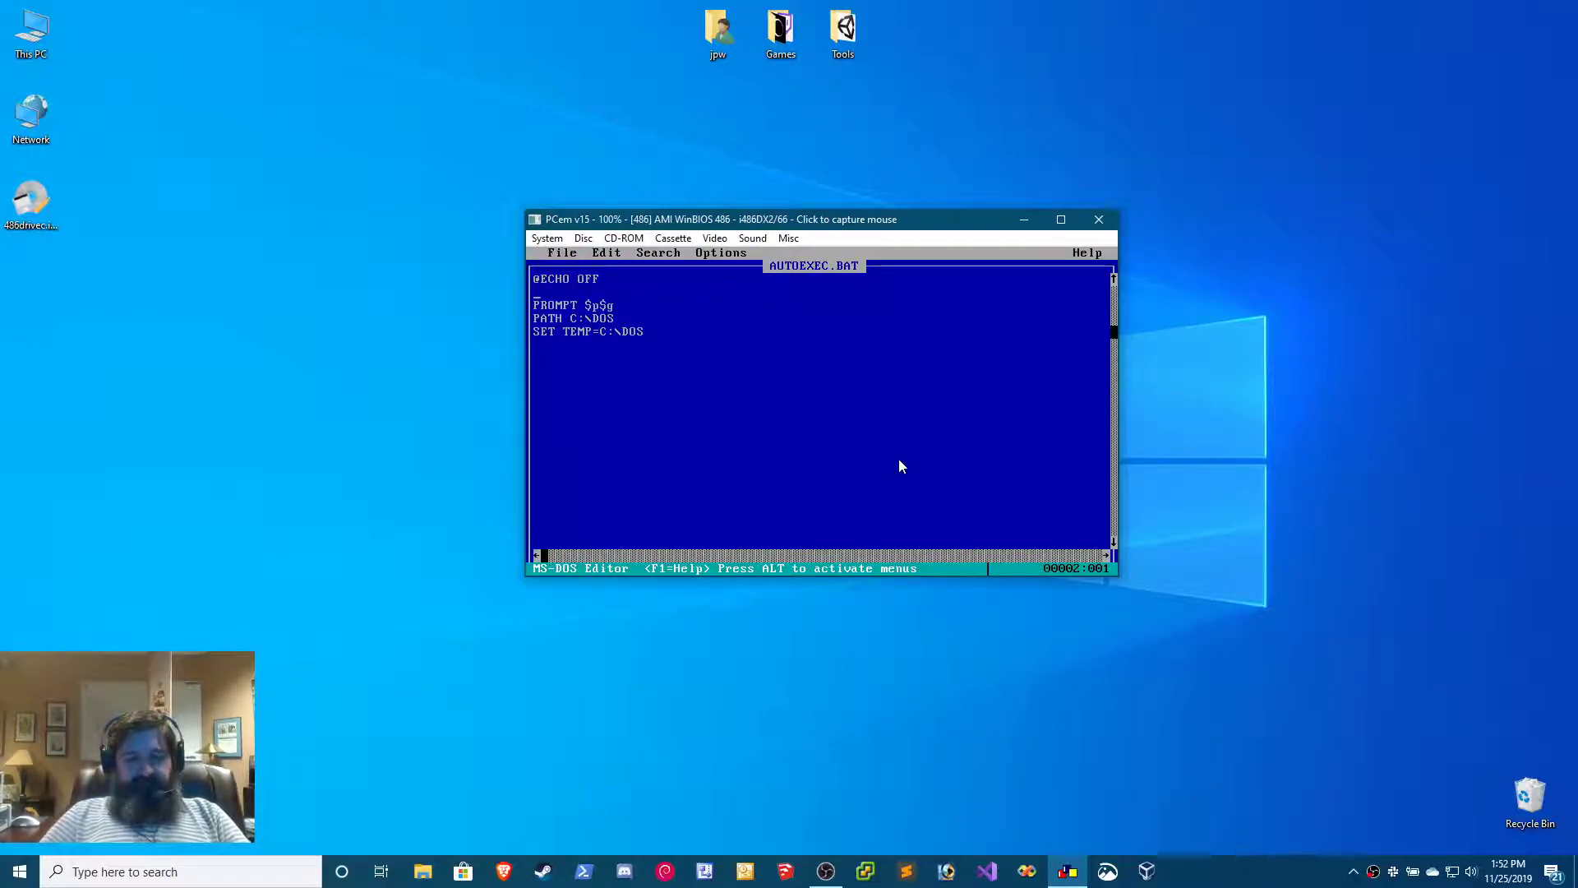
key(alt+e)
key(Down)
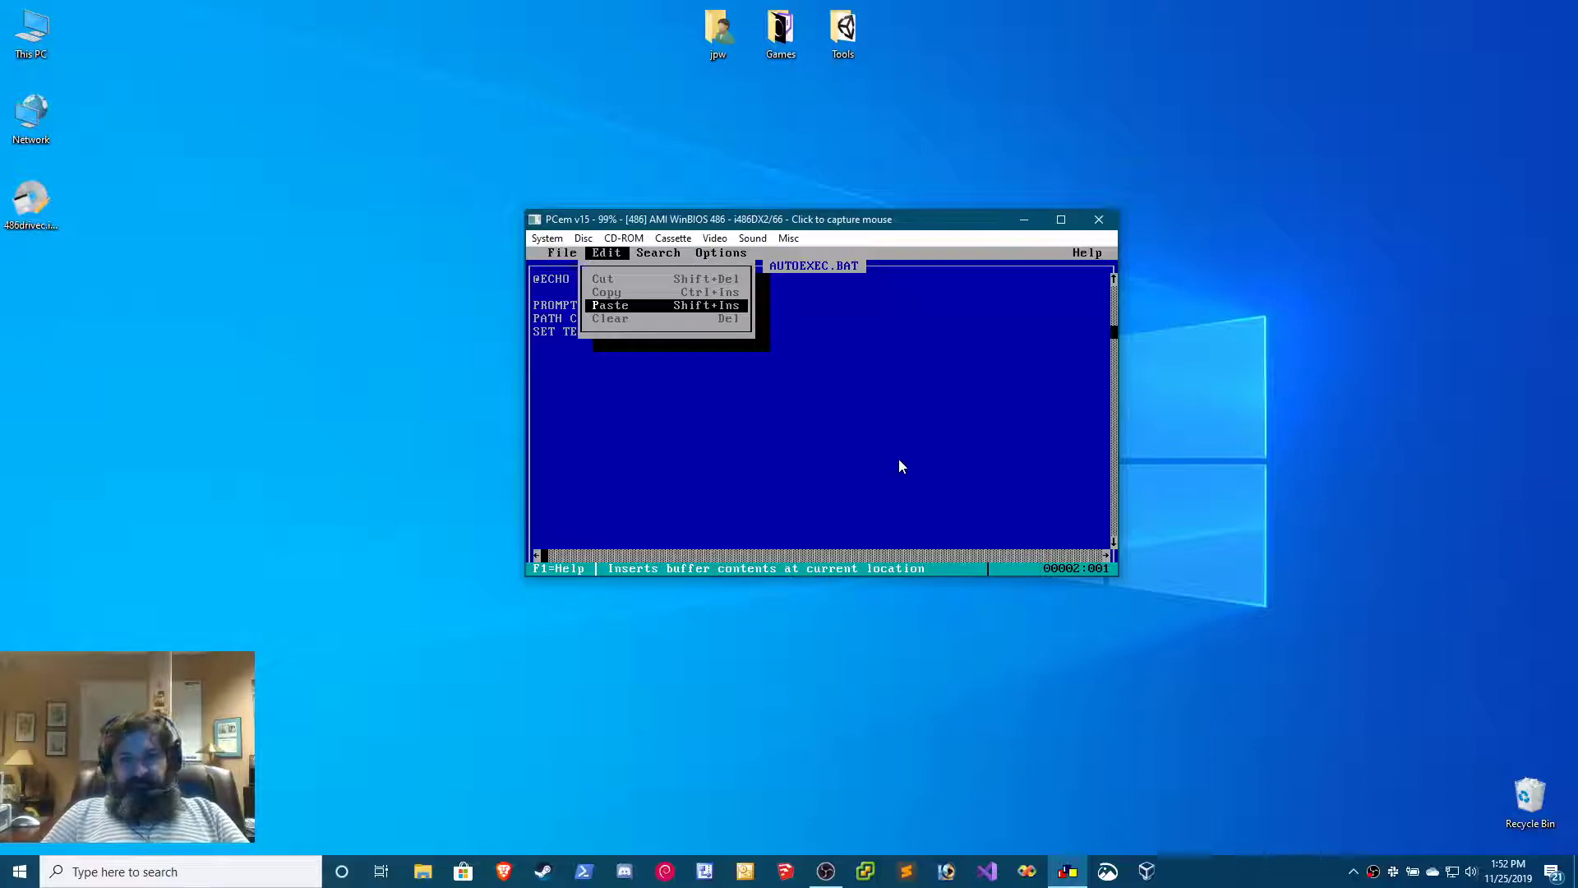
key(Return)
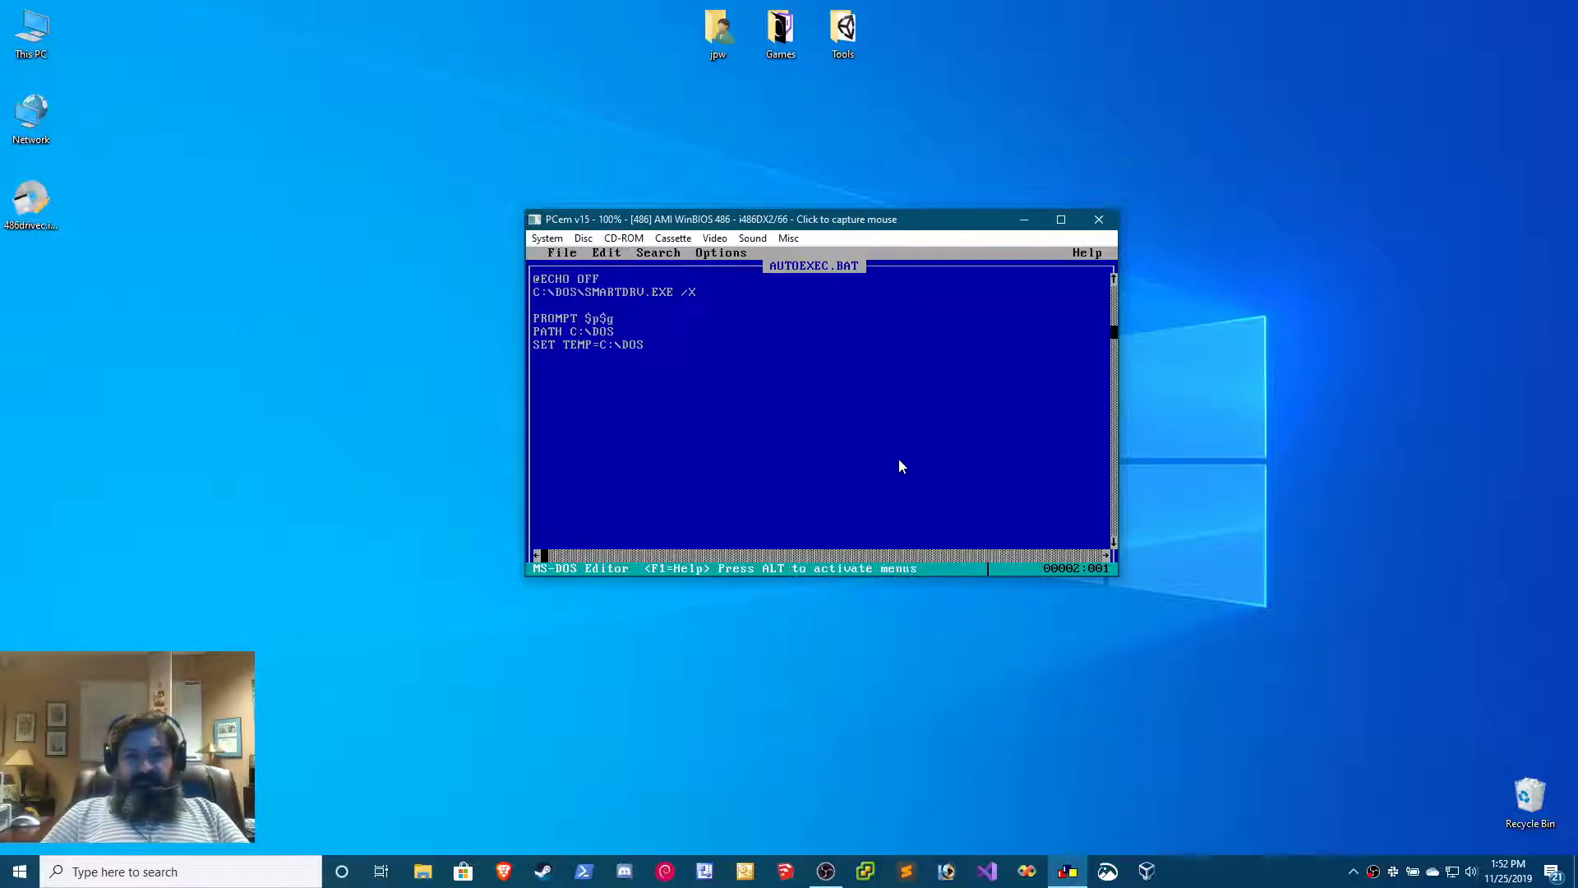
key(BackSpace)
key(Down)
key(Down)
key(Down)
key(Return)
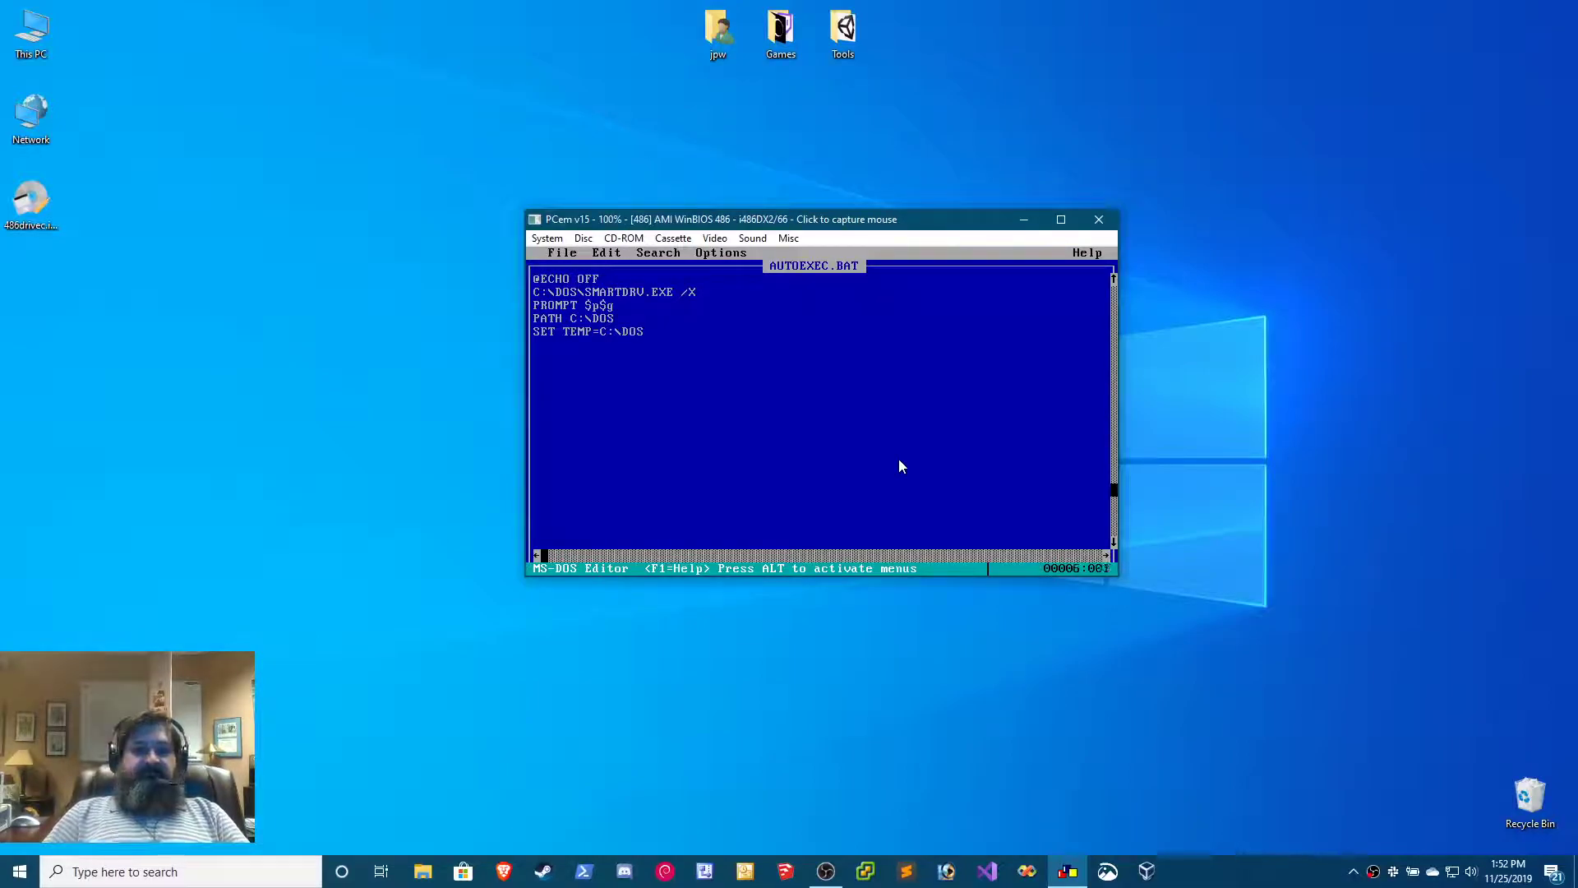
- Save AUTOEXEC.BAT and exit the MS-DOS Editor
key(alt+f)
key(Escape)
key(alt+f)
key(x)
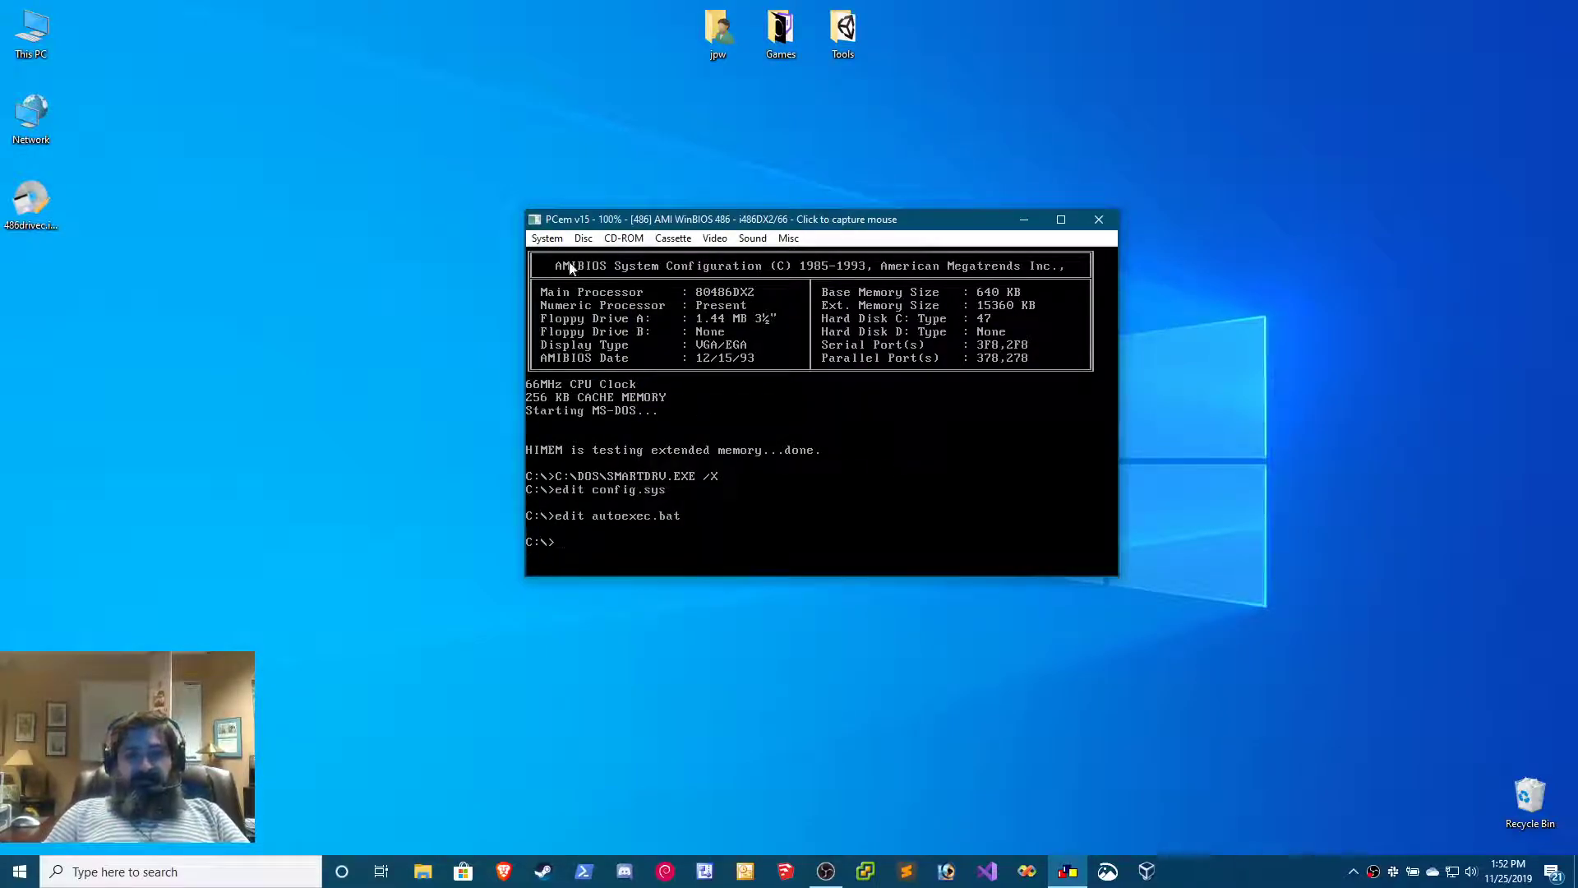
- Eject the disk from drive A and restart the emulated computer with Ctrl+Alt+Del
click(584, 239)
click(625, 294)
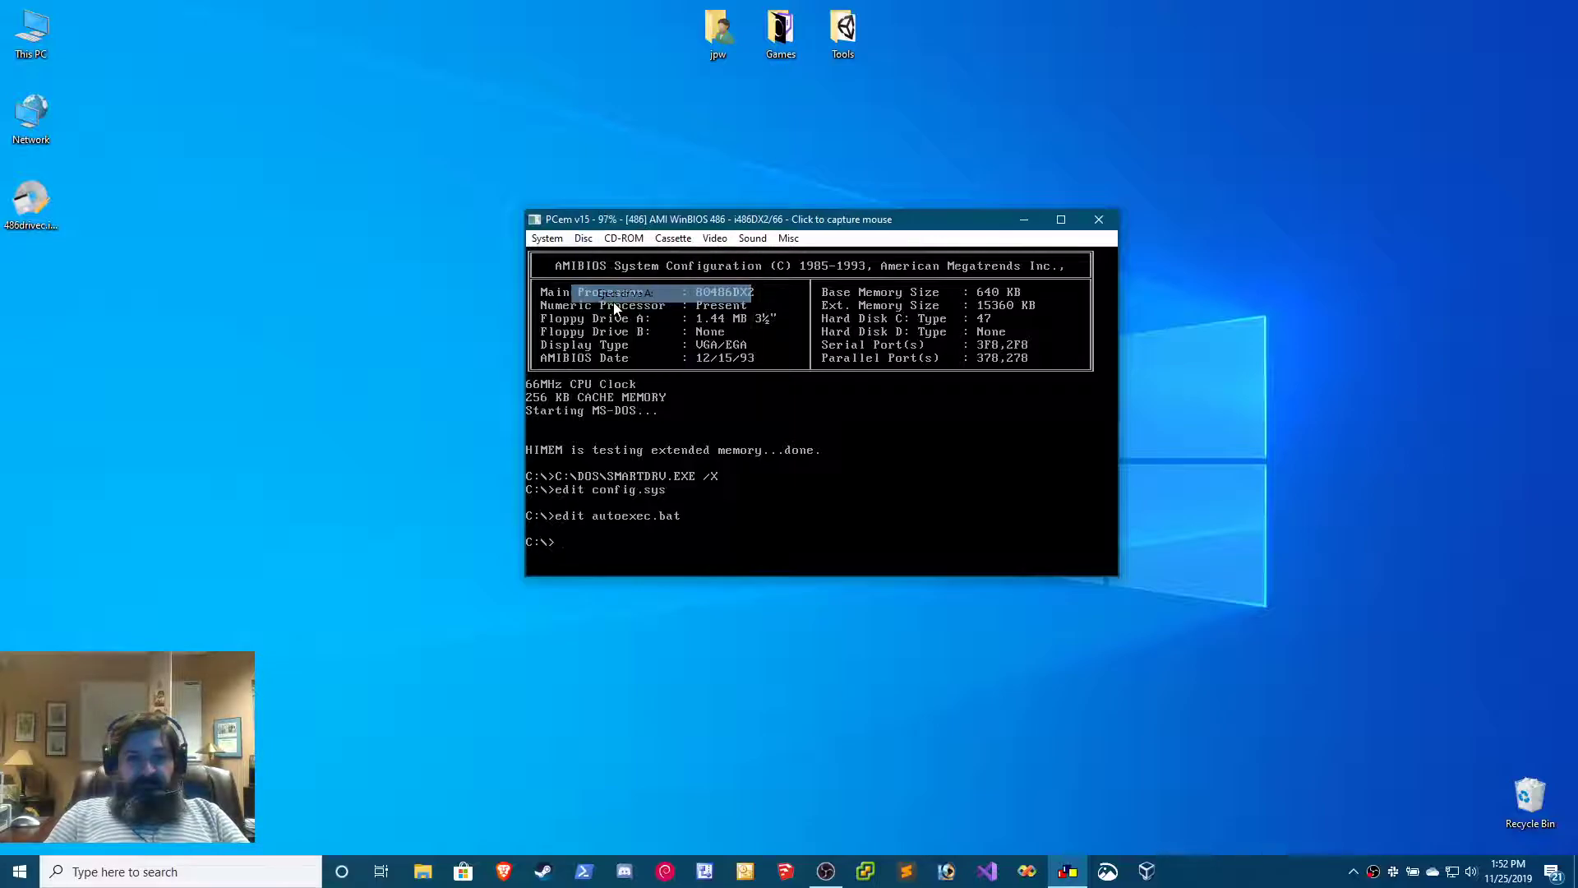
click(550, 239)
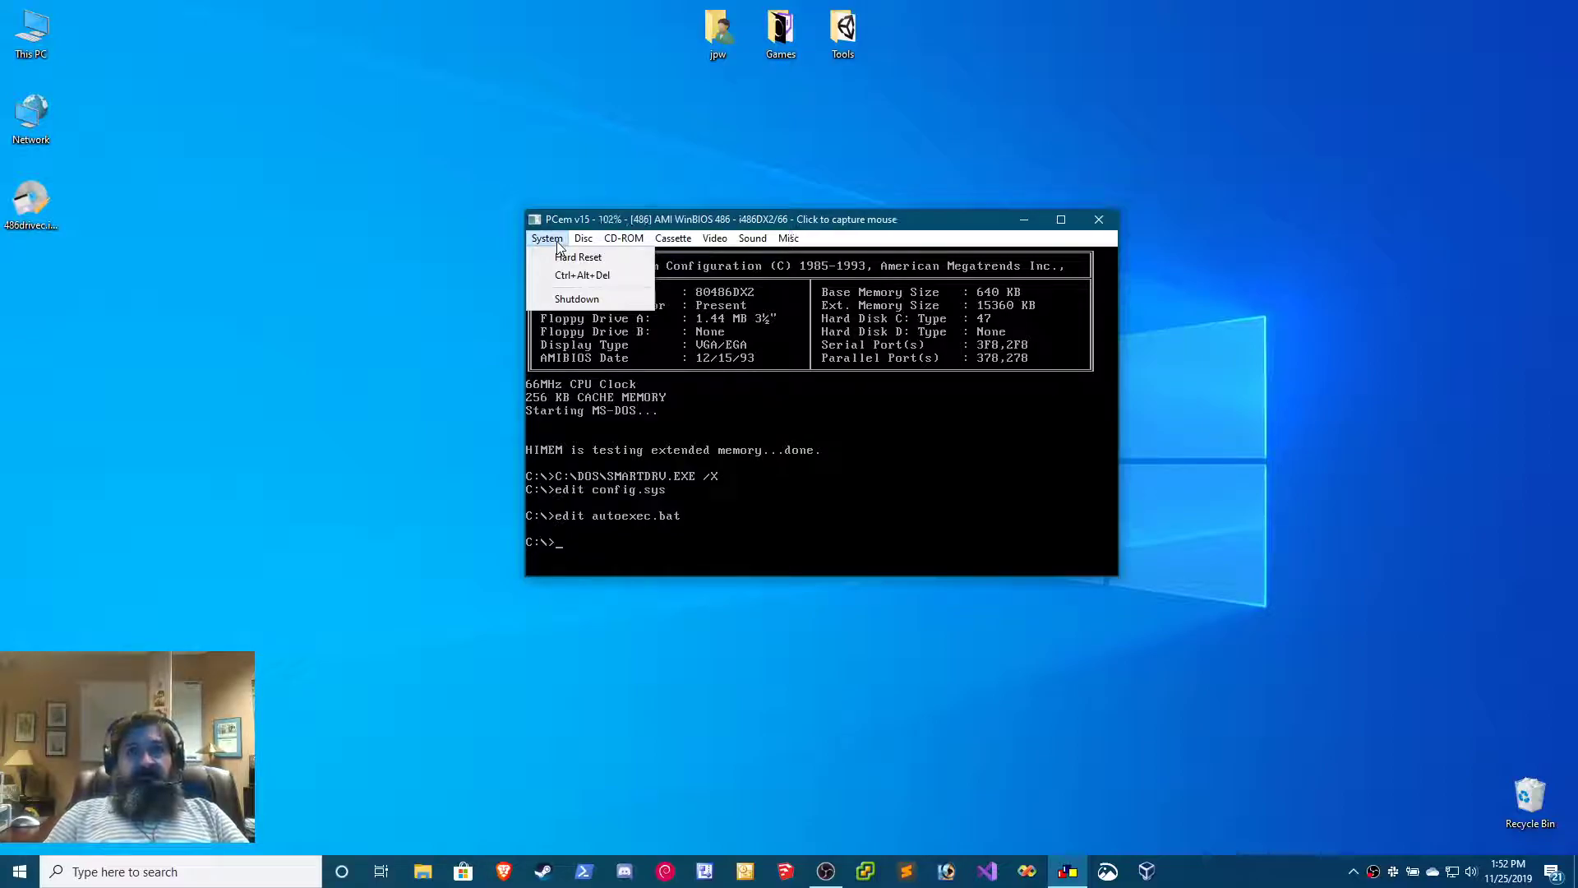
click(576, 275)
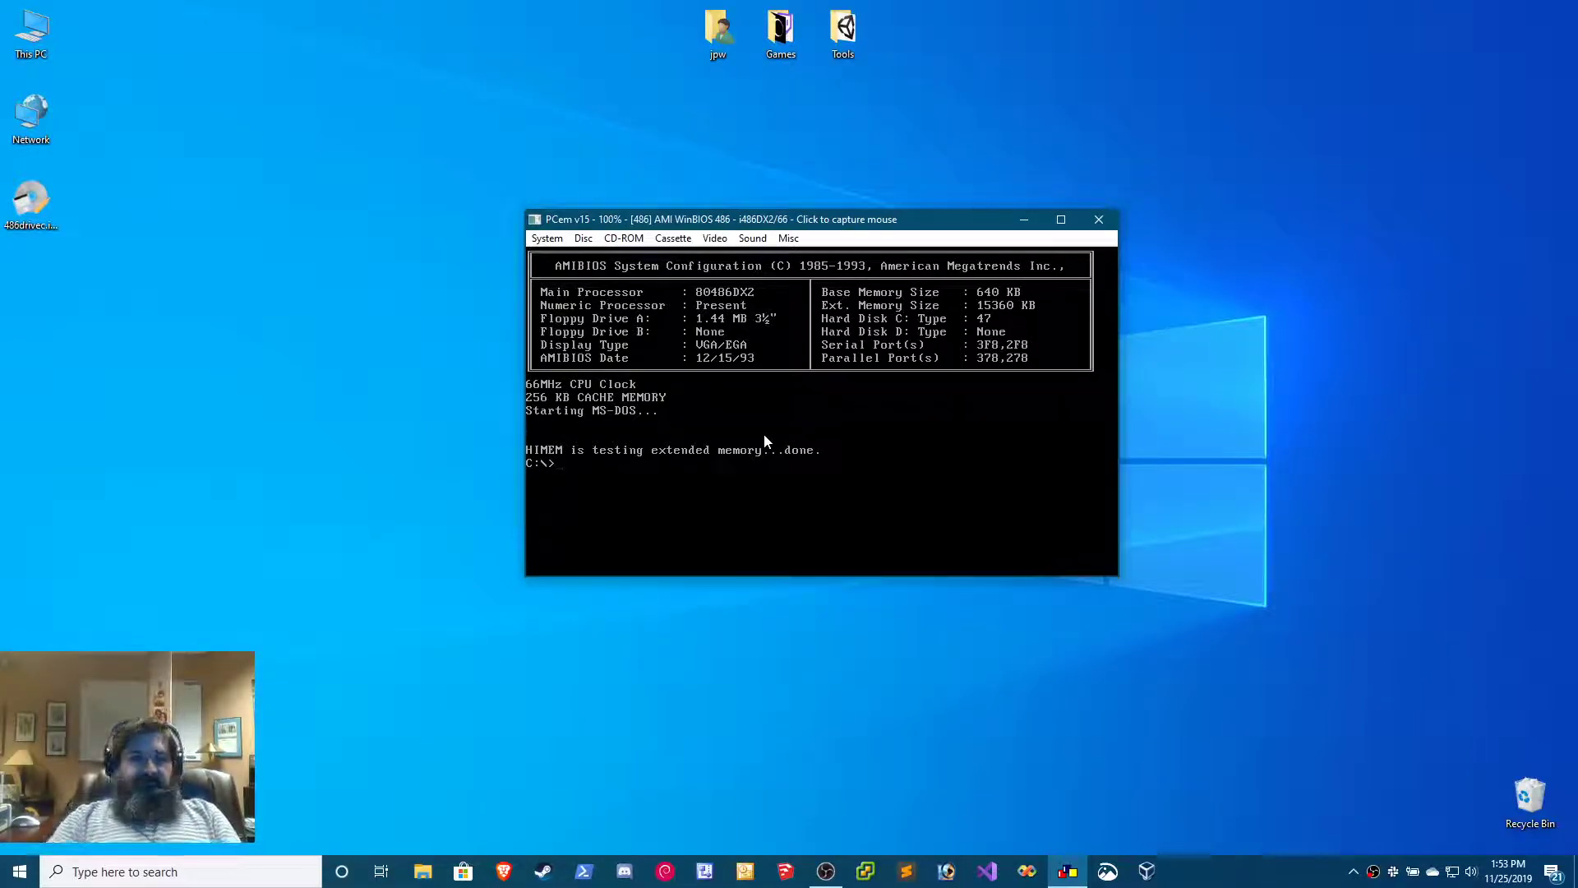
- Load the Dos6.22.img floppy image from the MS-DOS 6.22 folder into drive A
click(579, 238)
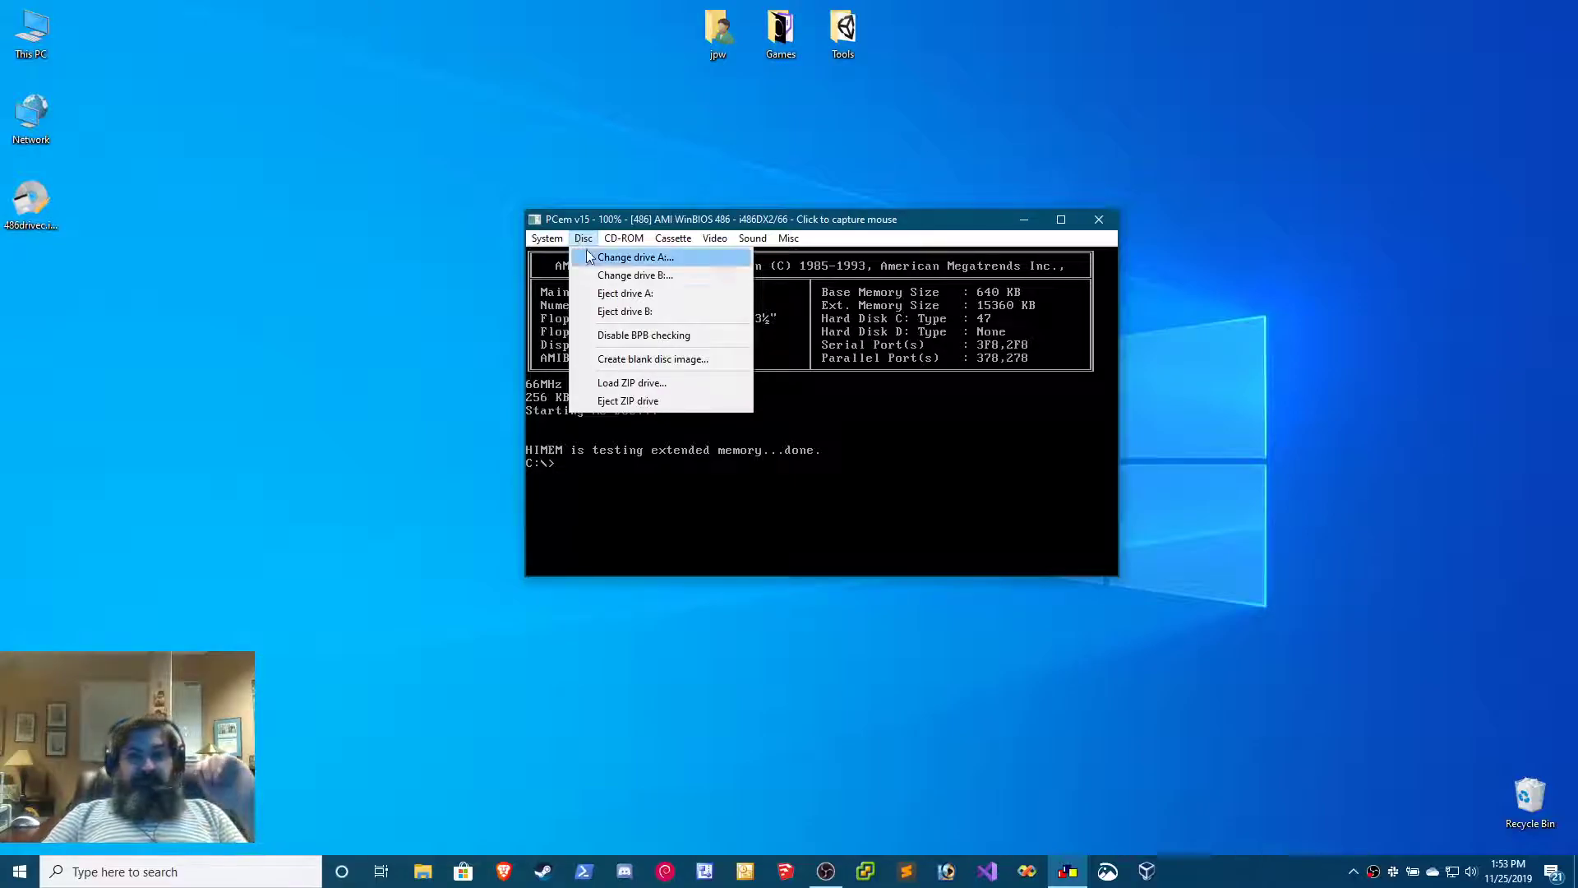
click(593, 258)
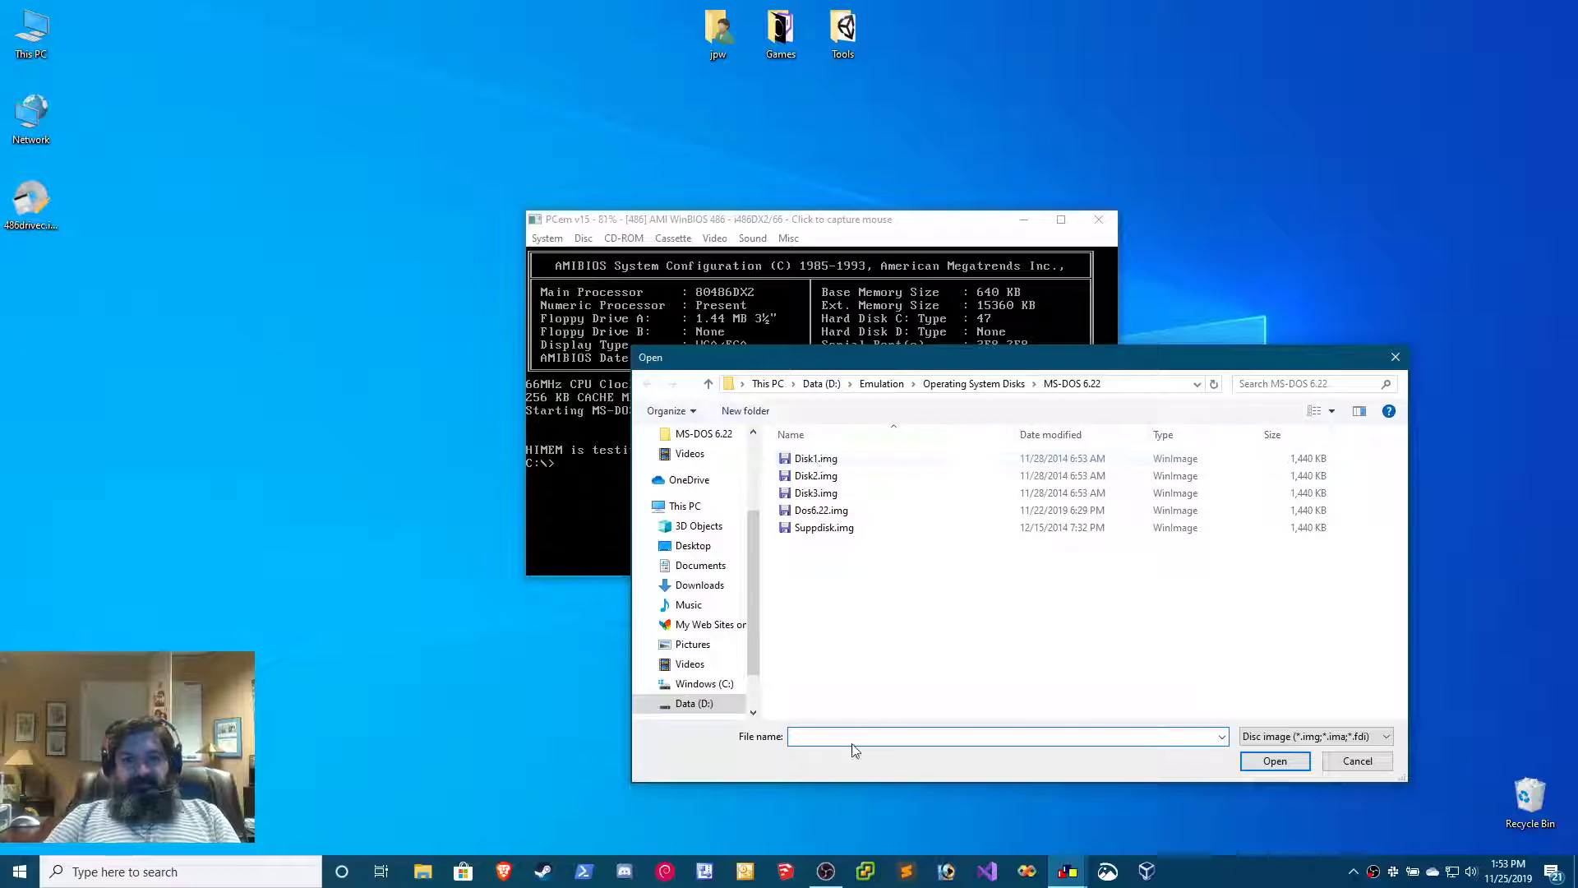
drag(753, 559, 776, 606)
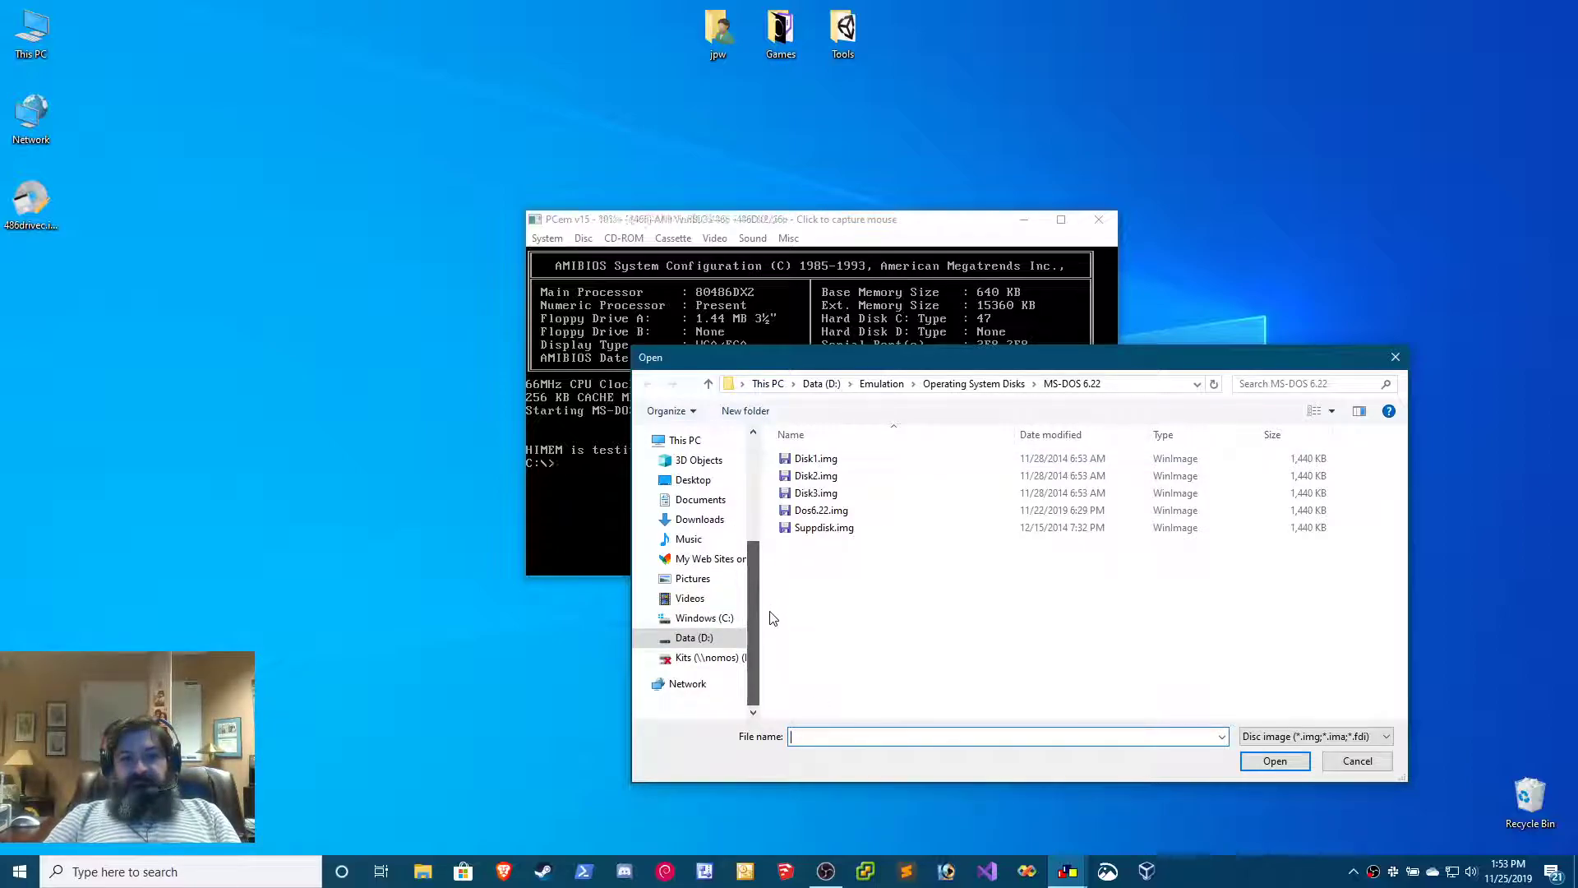
click(826, 513)
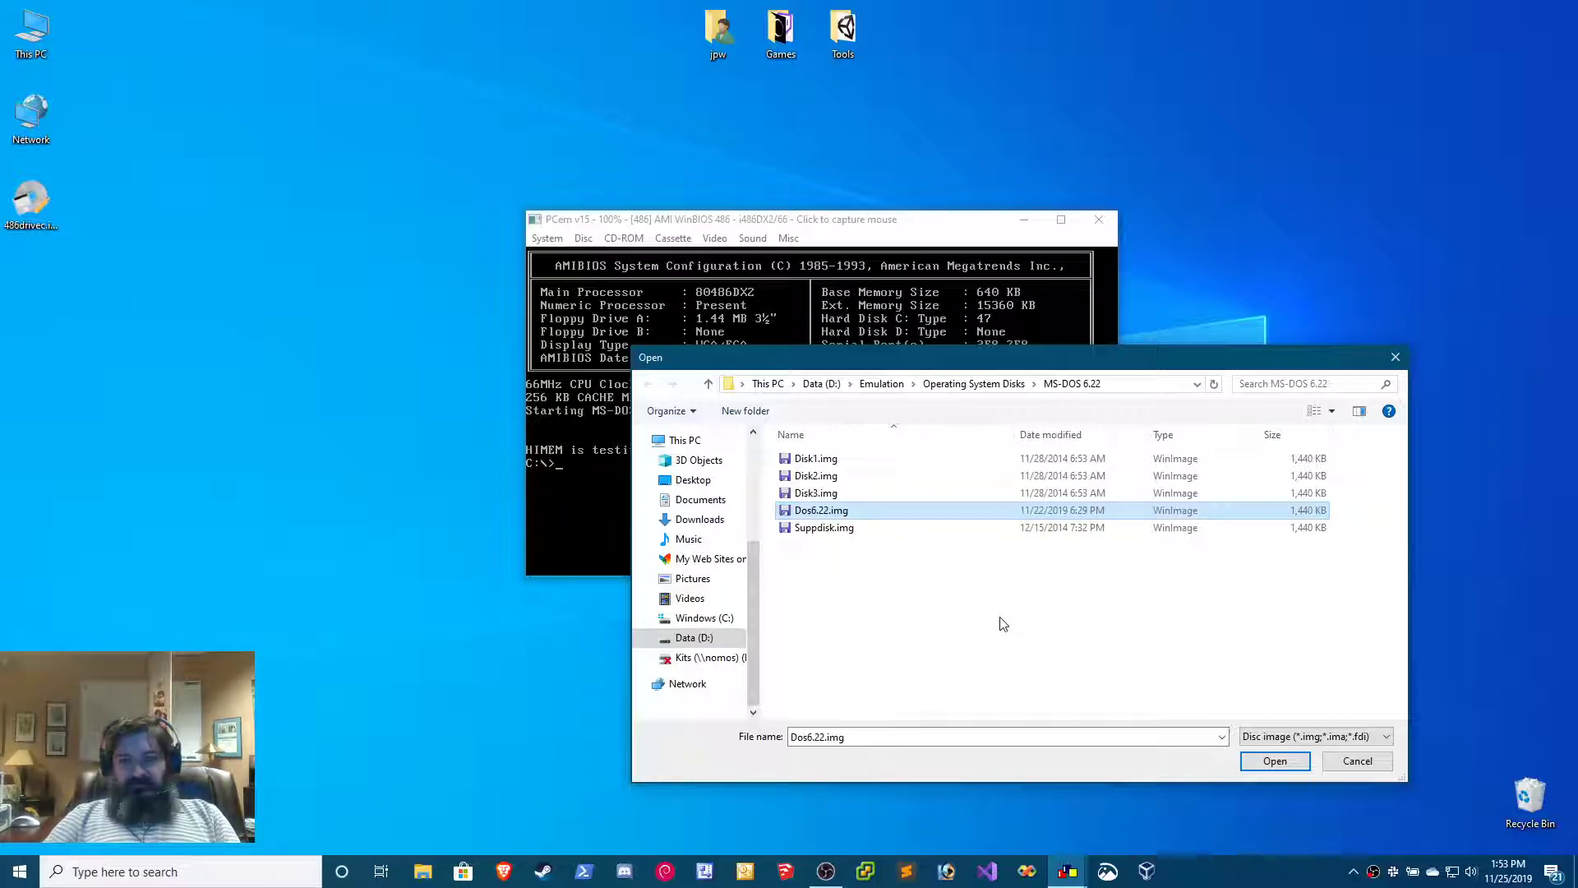
click(1273, 762)
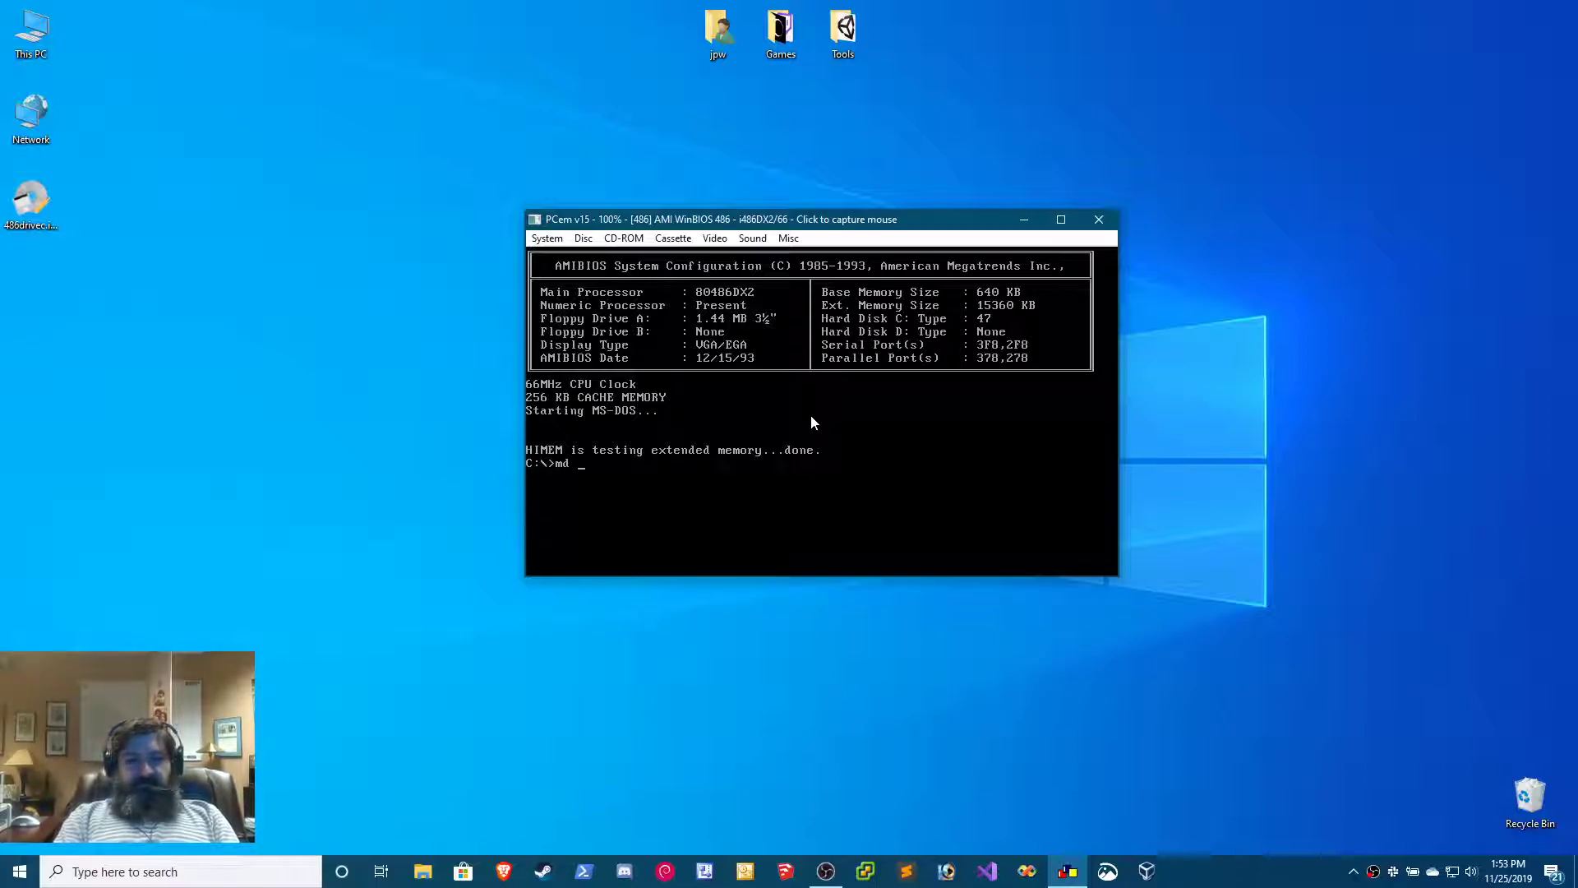
- Create the directories CDROM and MSMOUSE in the root of drive C
text(CDROM)
key(Return)
text(md MSMOUSE)
key(Return)
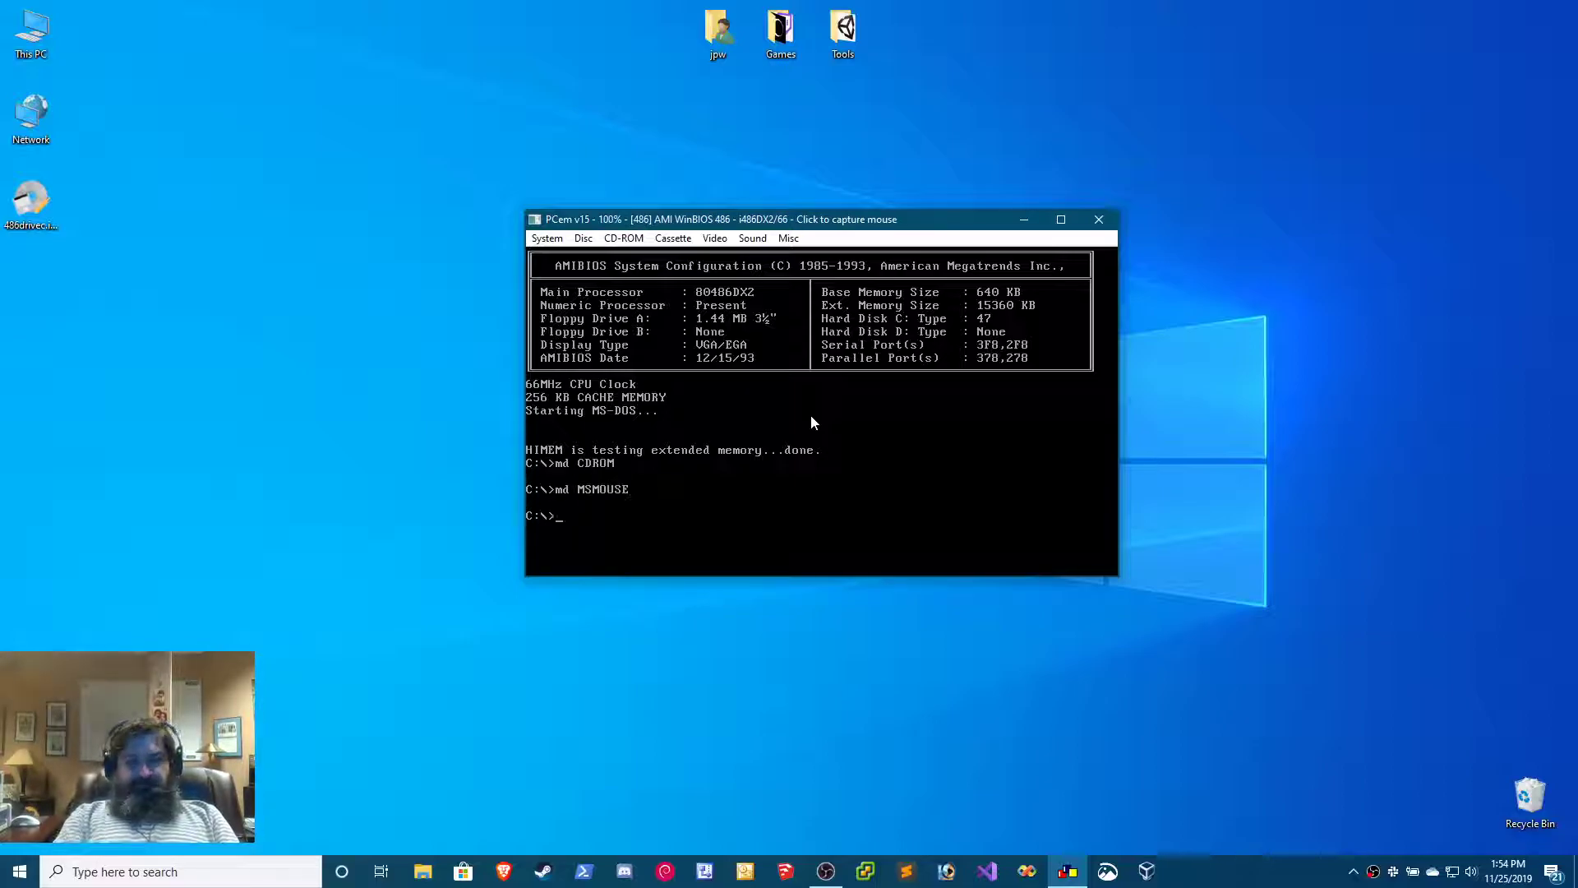
- Change into the CDROM directory and copy cd1.sys from drive A into it
text(cd CDROM)
key(Return)
text(copy a:cd1.sys )
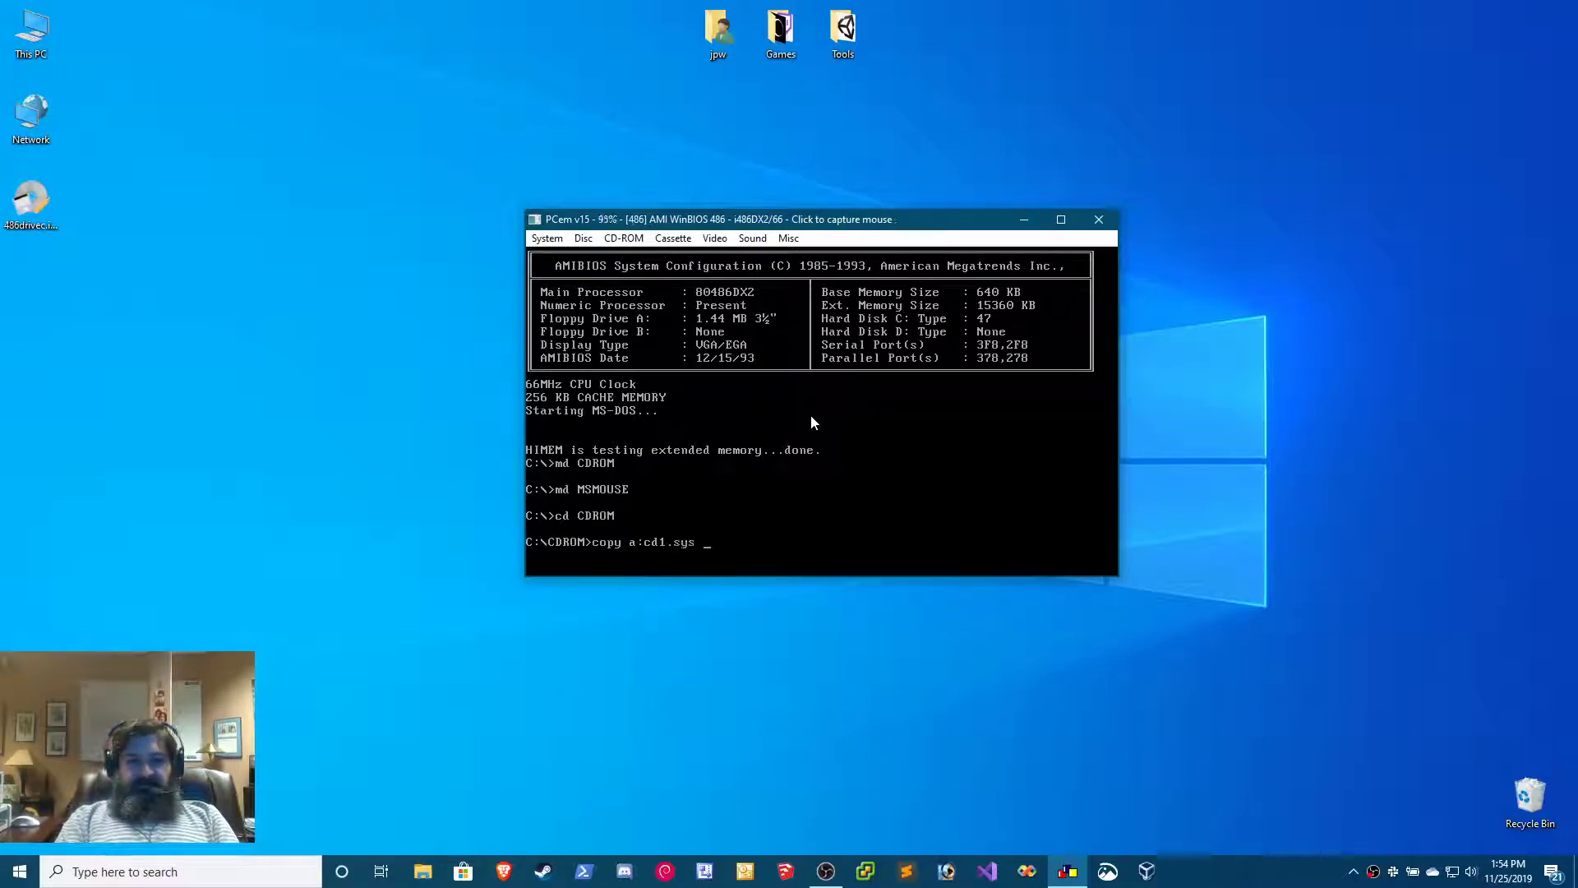
text(.)
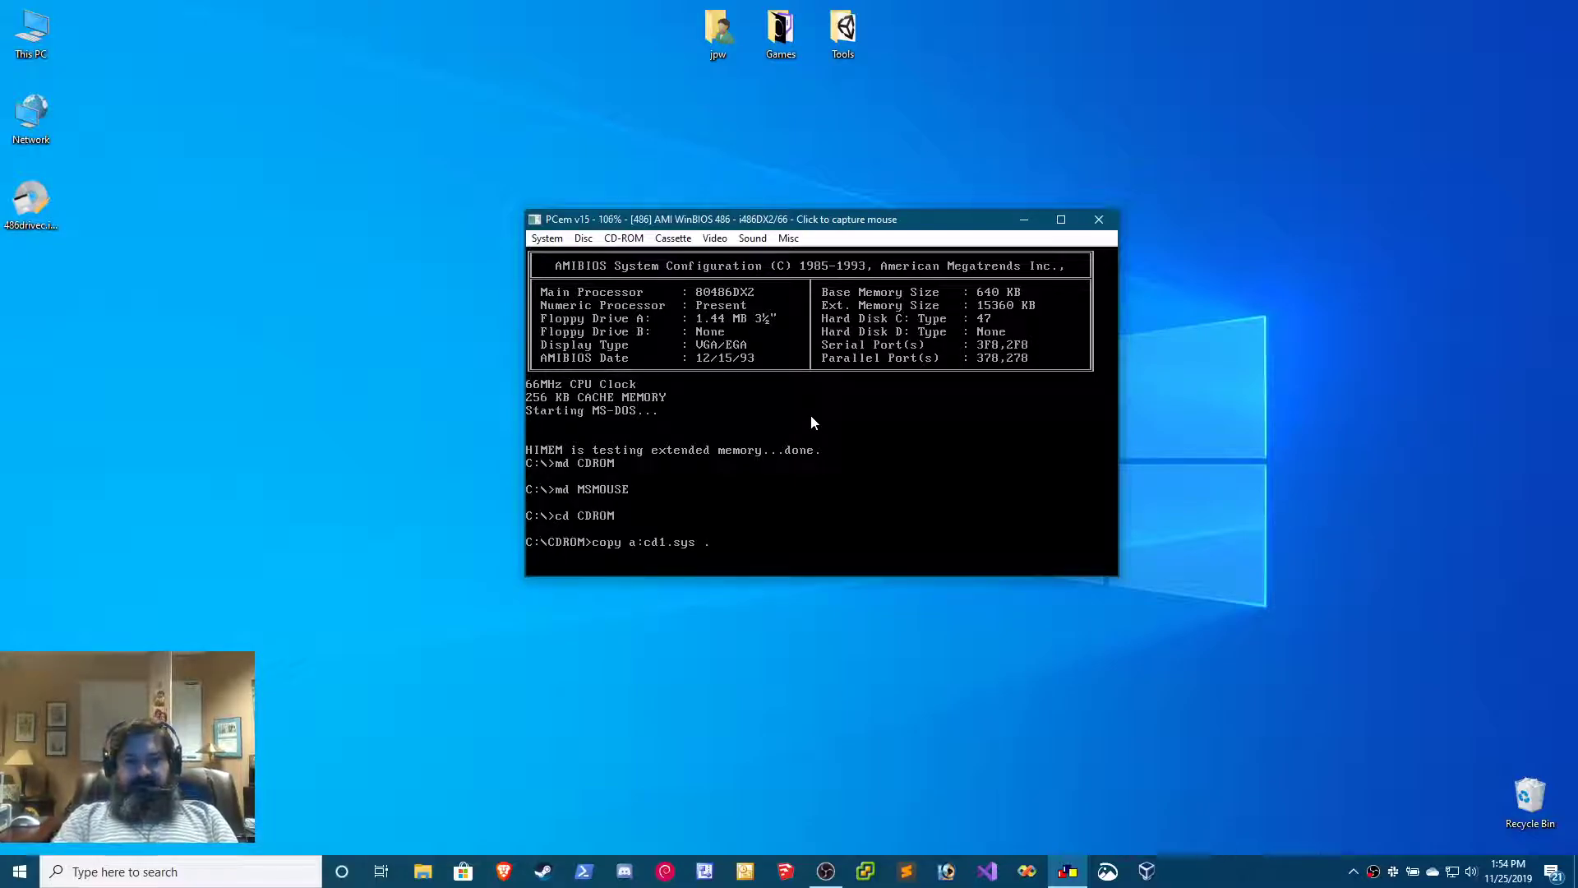
key(Return)
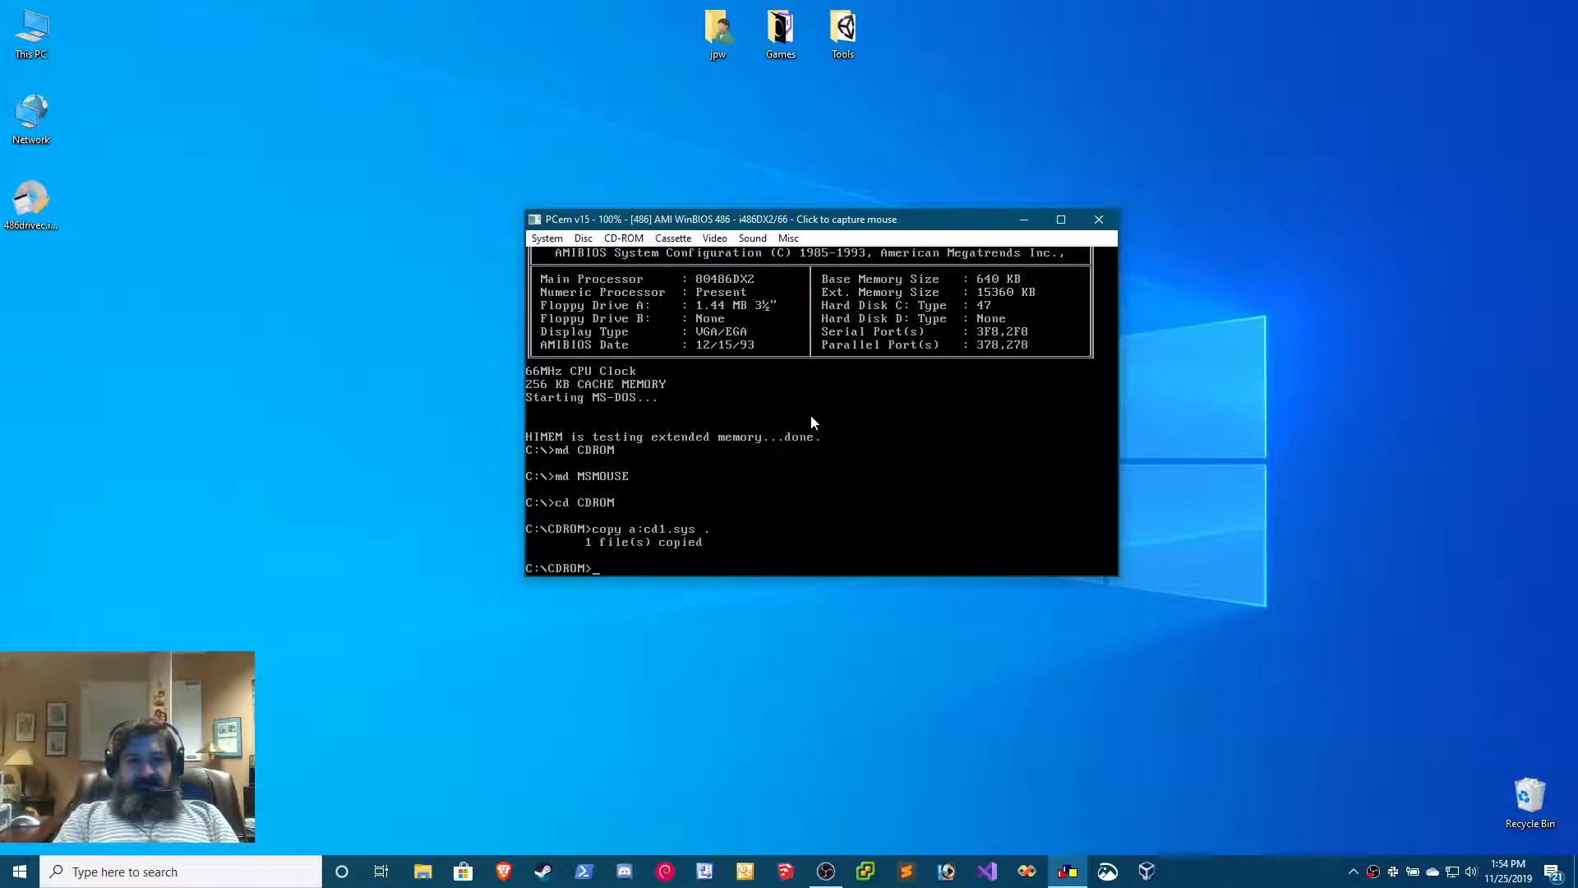
- Change into the MSMOUSE directory and copy all mouse.* files from drive A into it
text(cd \)
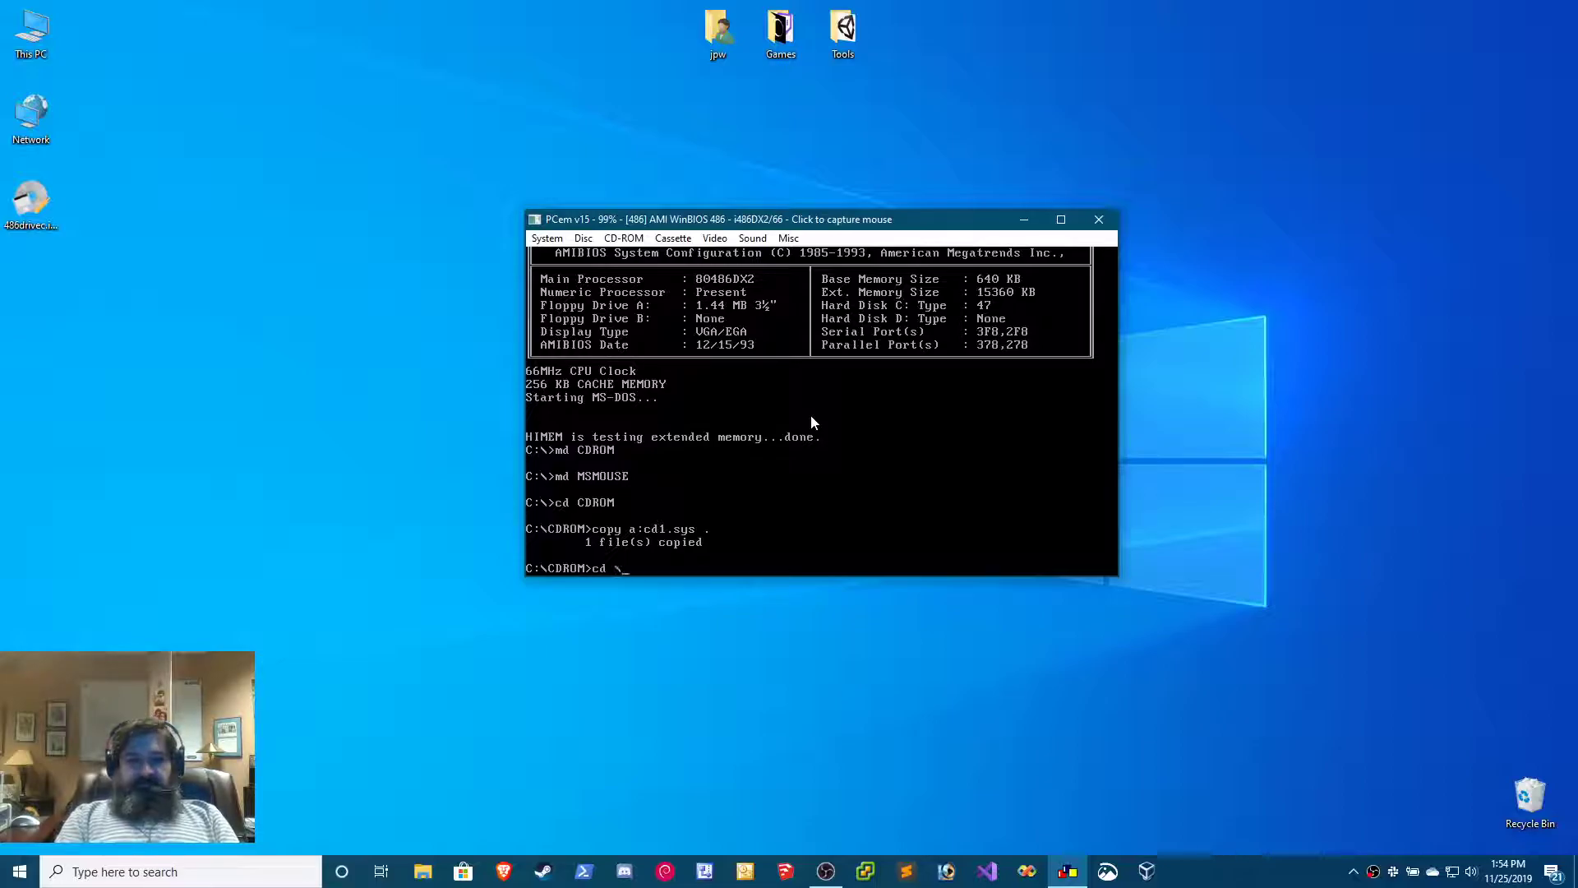
text(msmouse)
key(Return)
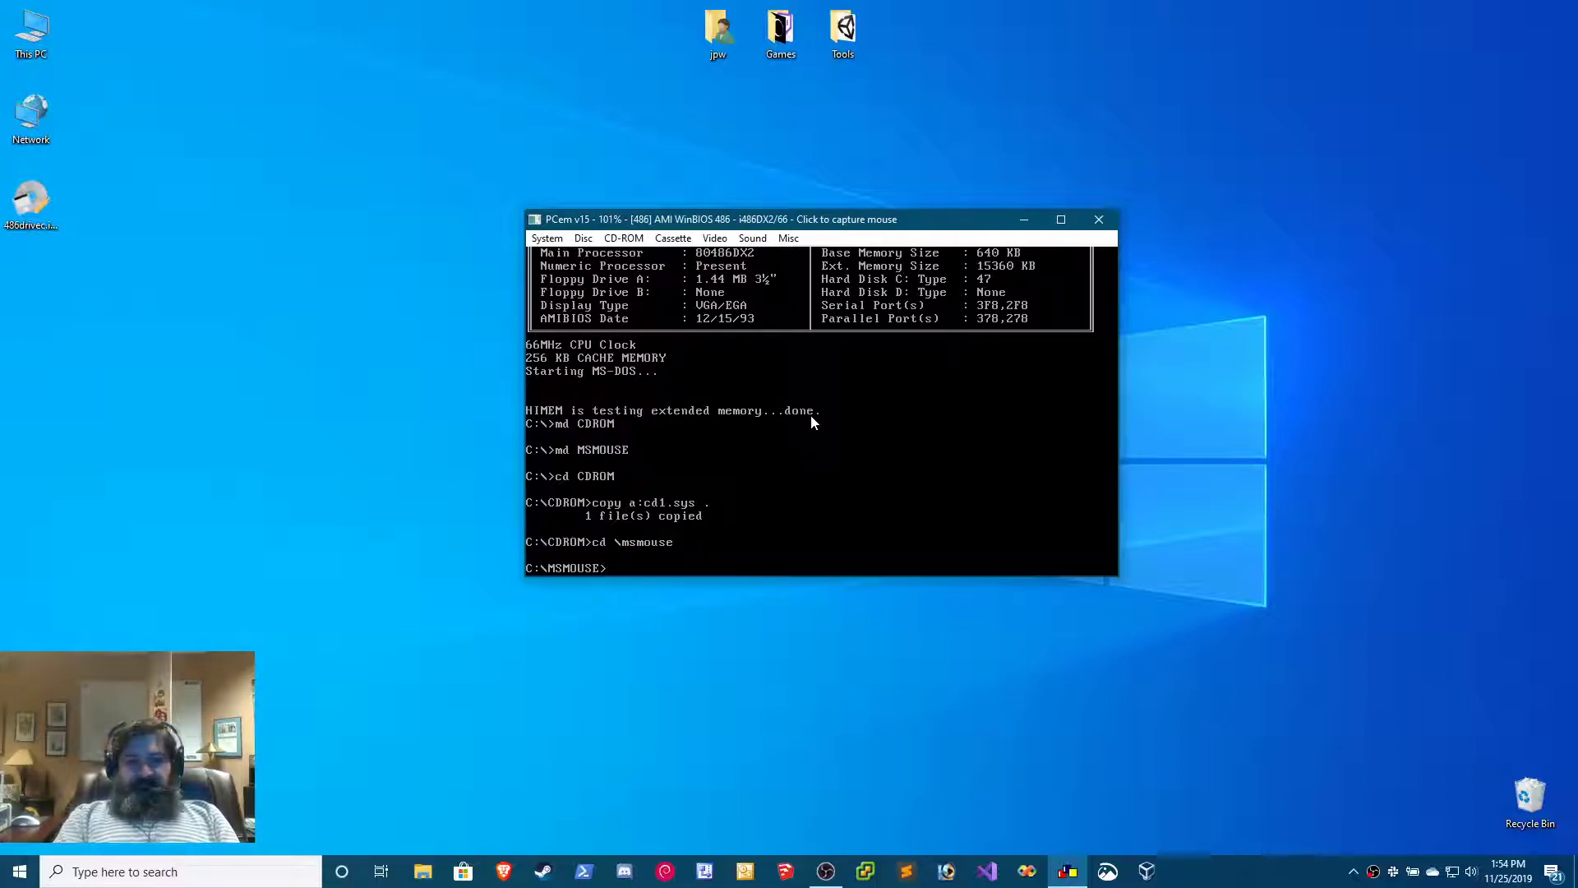
text(copy a:)
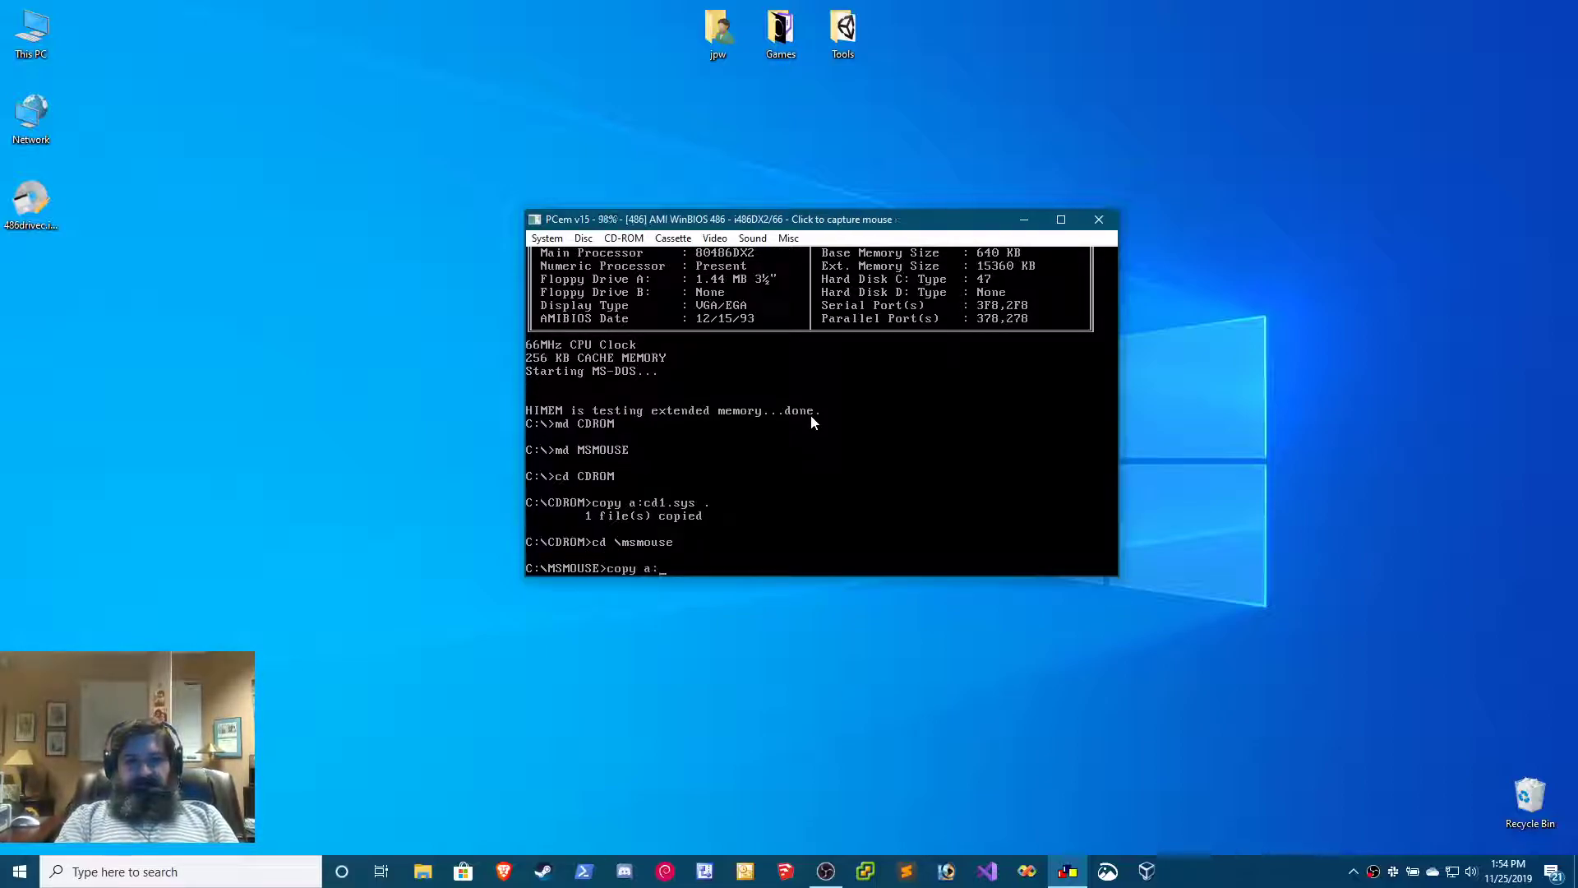
text(mouse.* .)
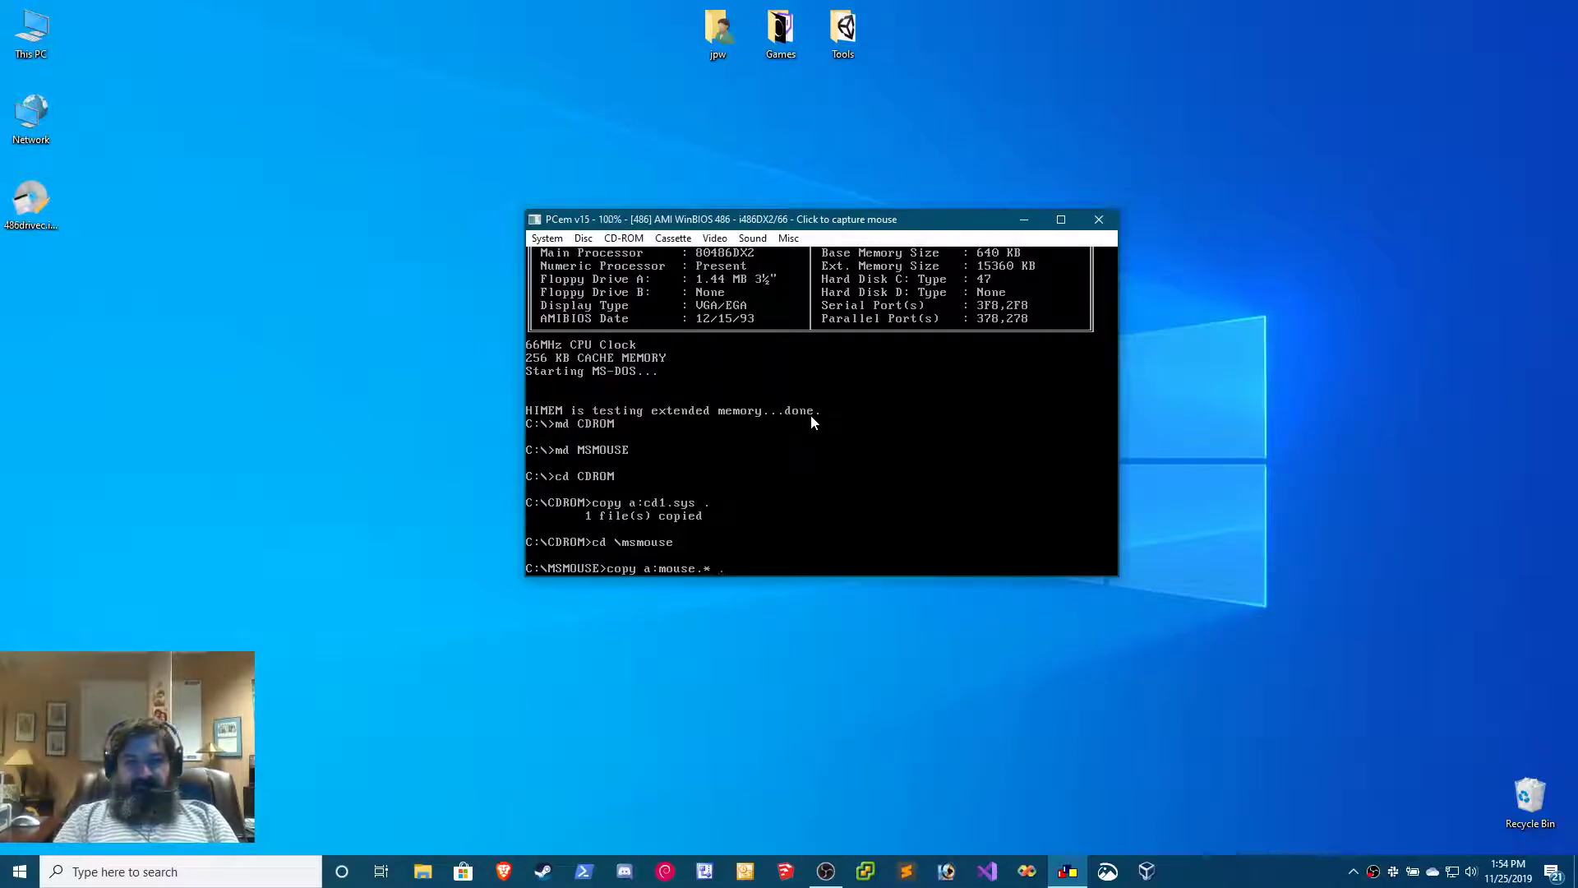
key(Return)
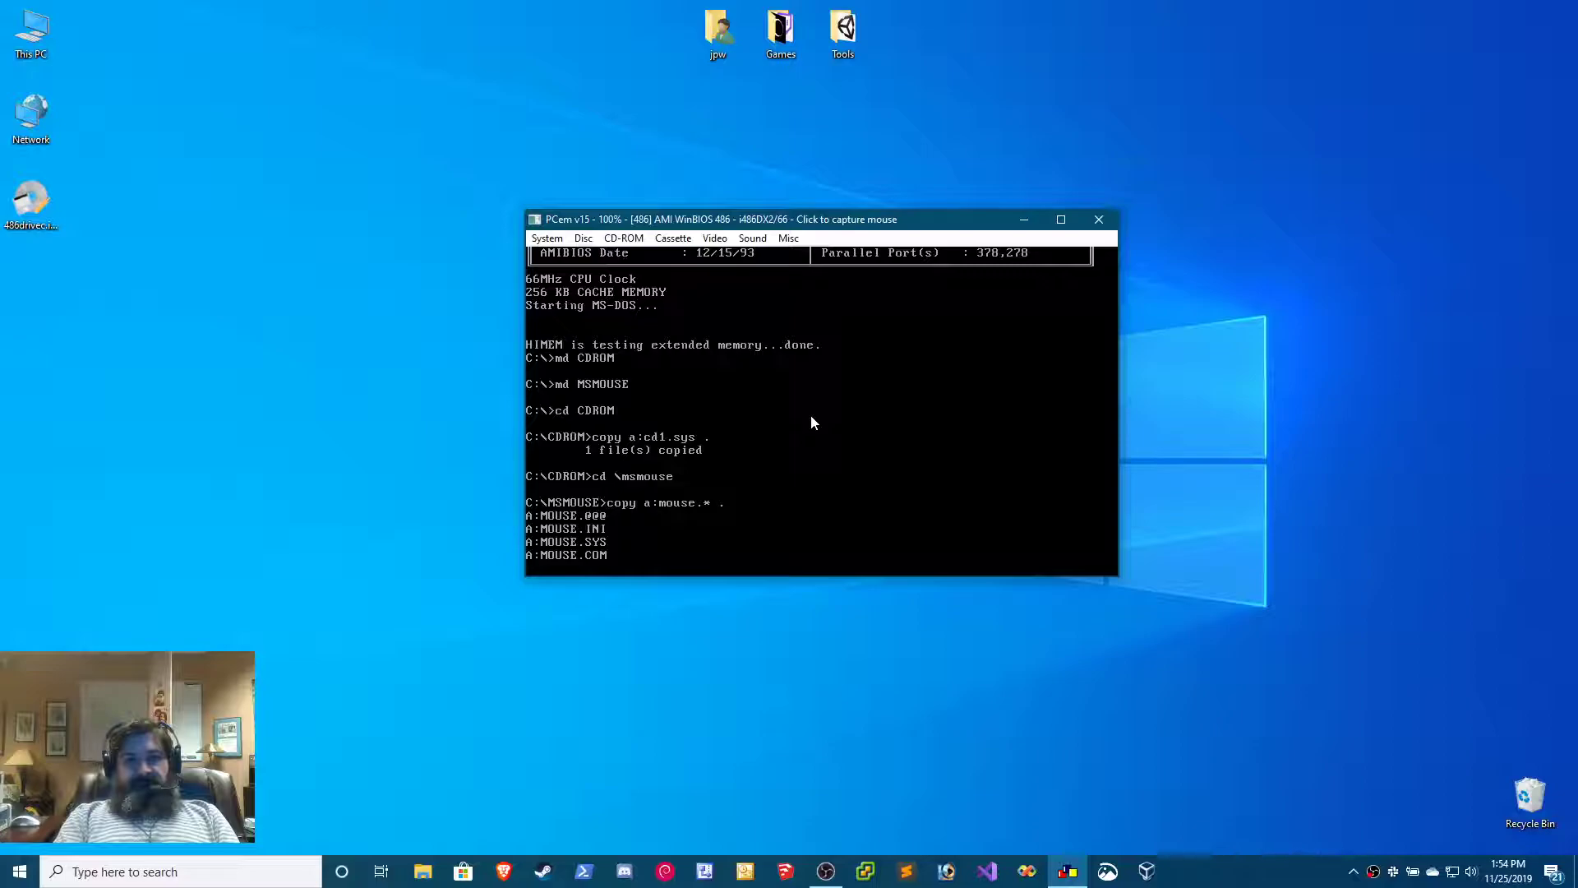
- Return to the root of drive C, open CONFIG.SYS in the editor and add DEVICE=C:\CDROM\CD1.SYS /D:MSCD001 on the line below HIMEM.SYS
text(cd \)
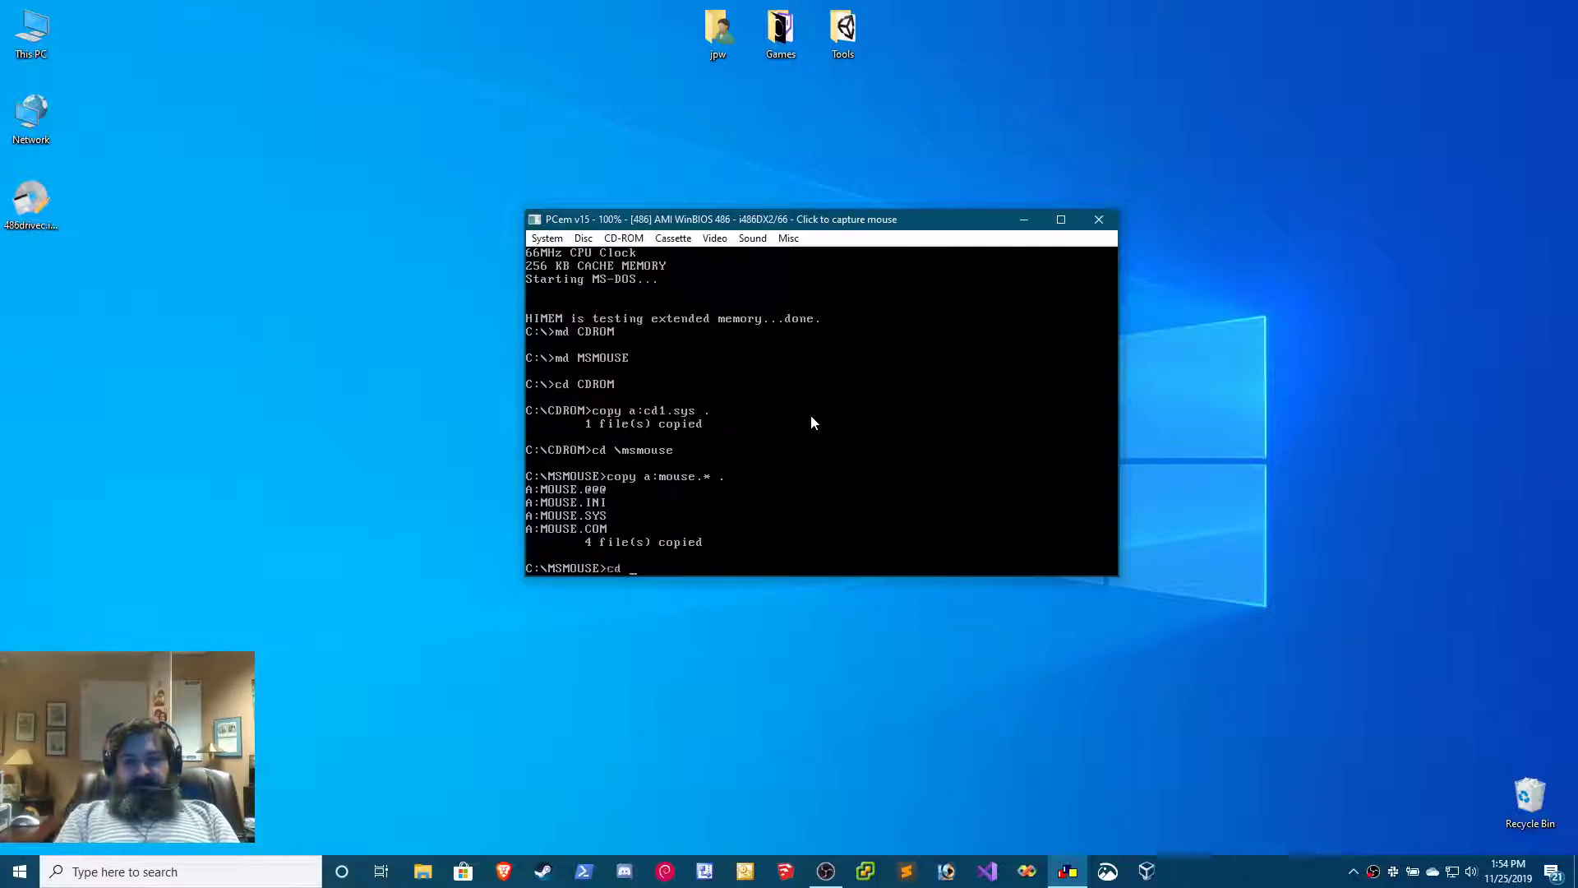
key(Return)
text(edit config.sys)
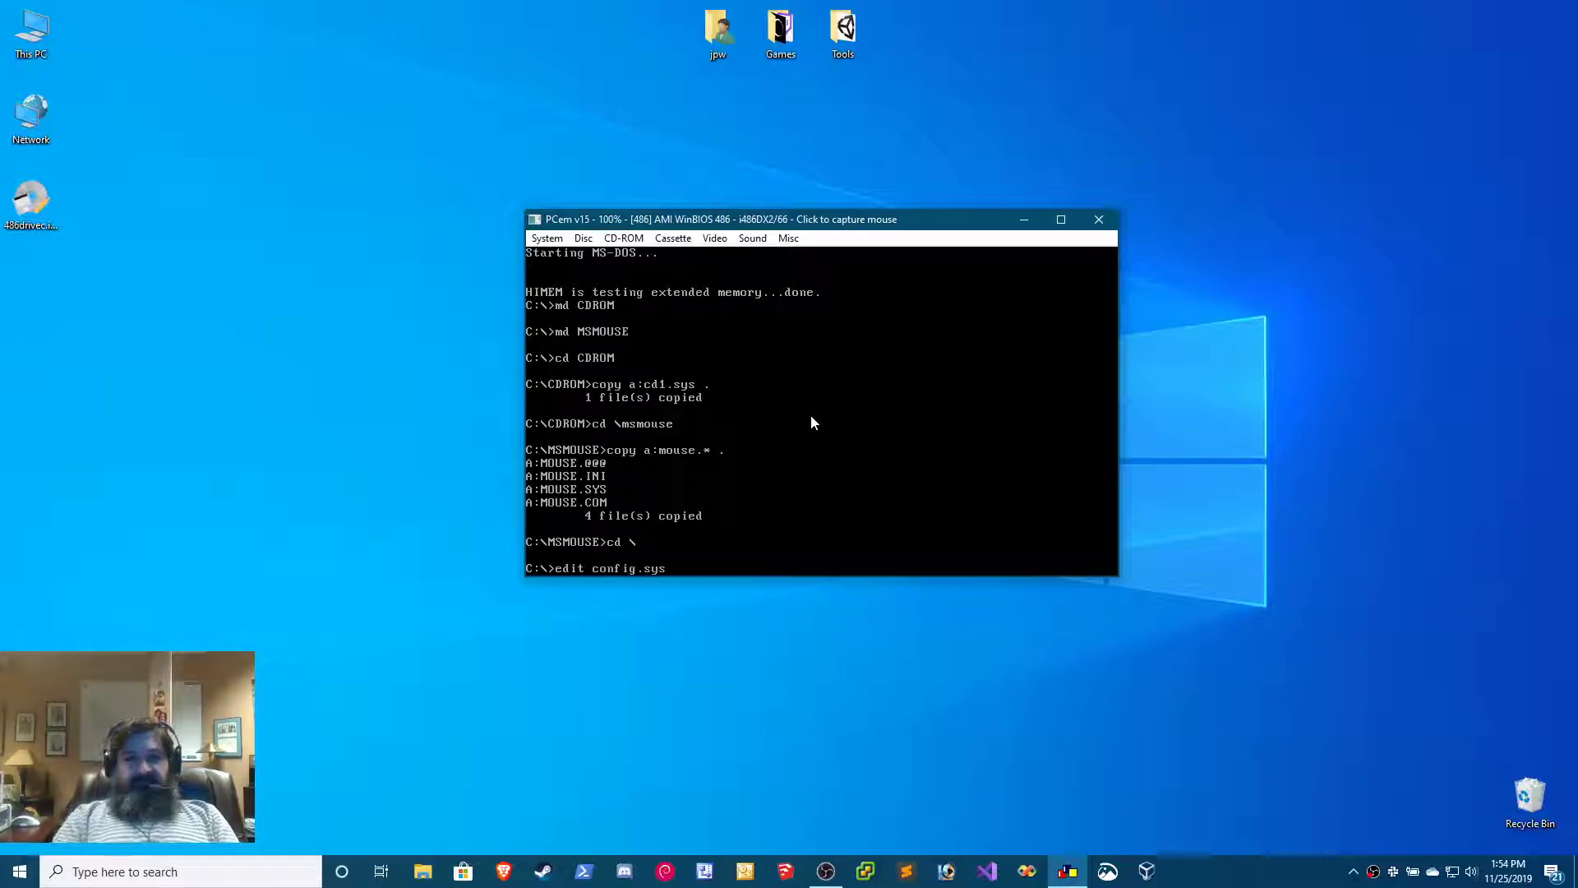
key(Return)
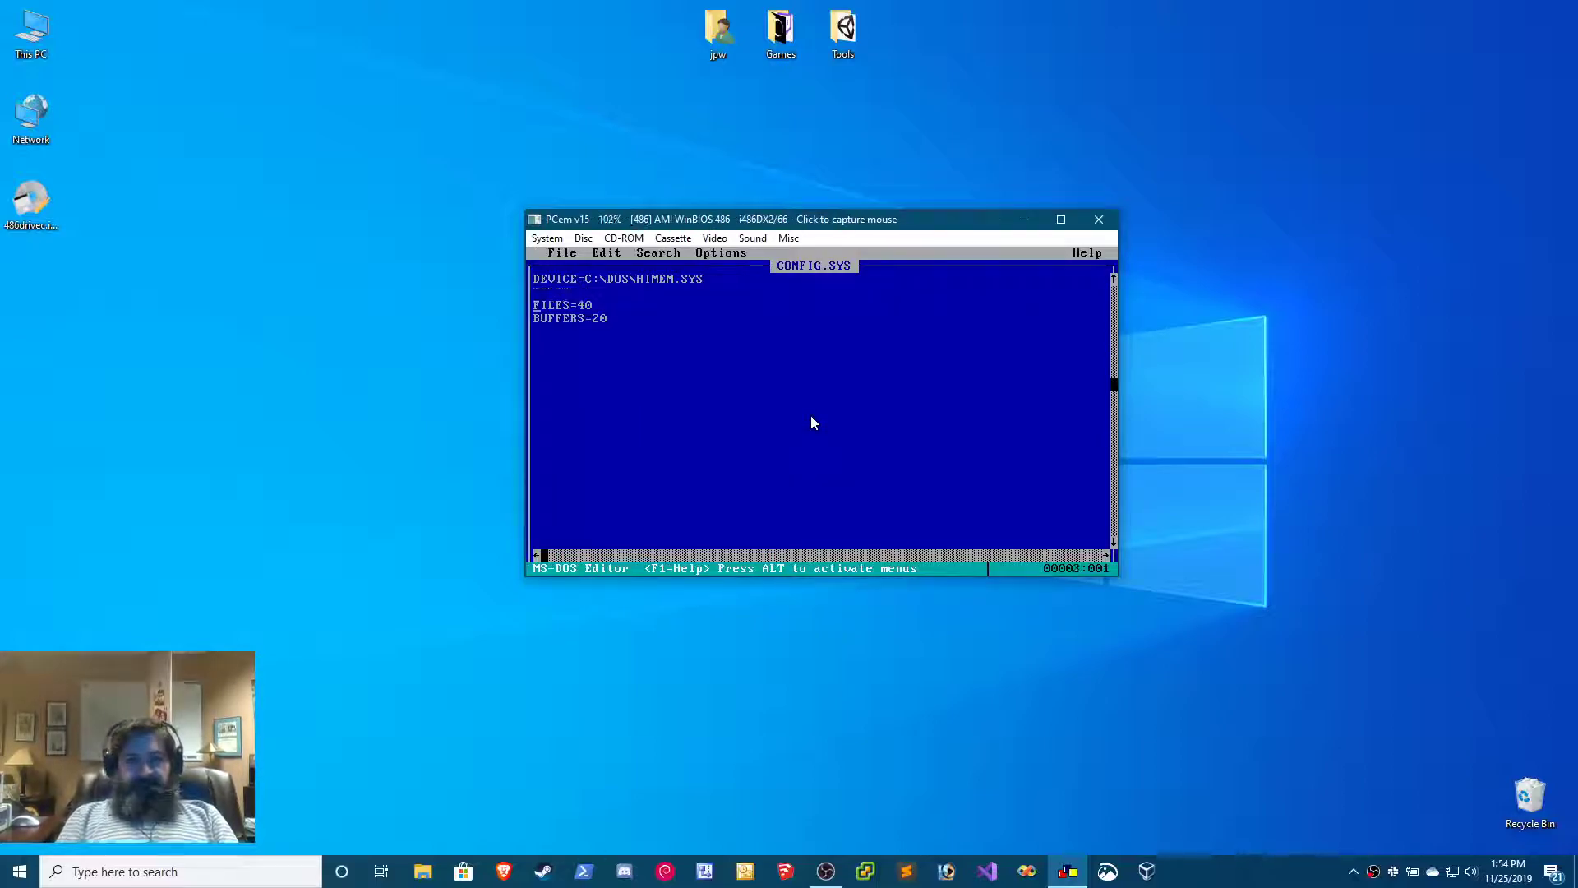
key(Up)
text(DEVICE)
text(C:\CD)
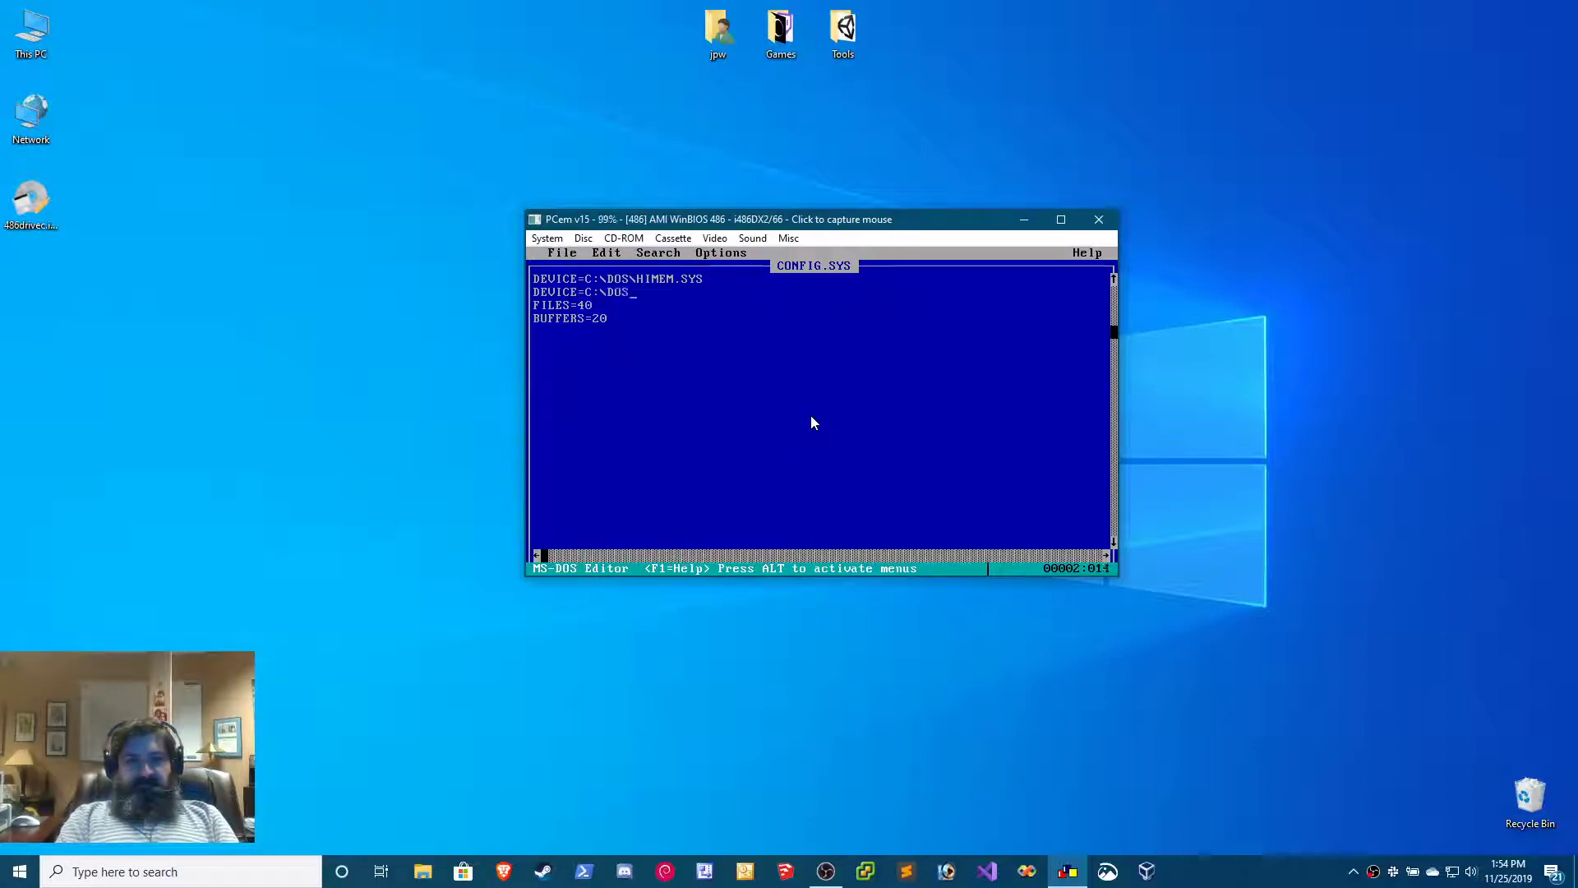
text(ROM\)
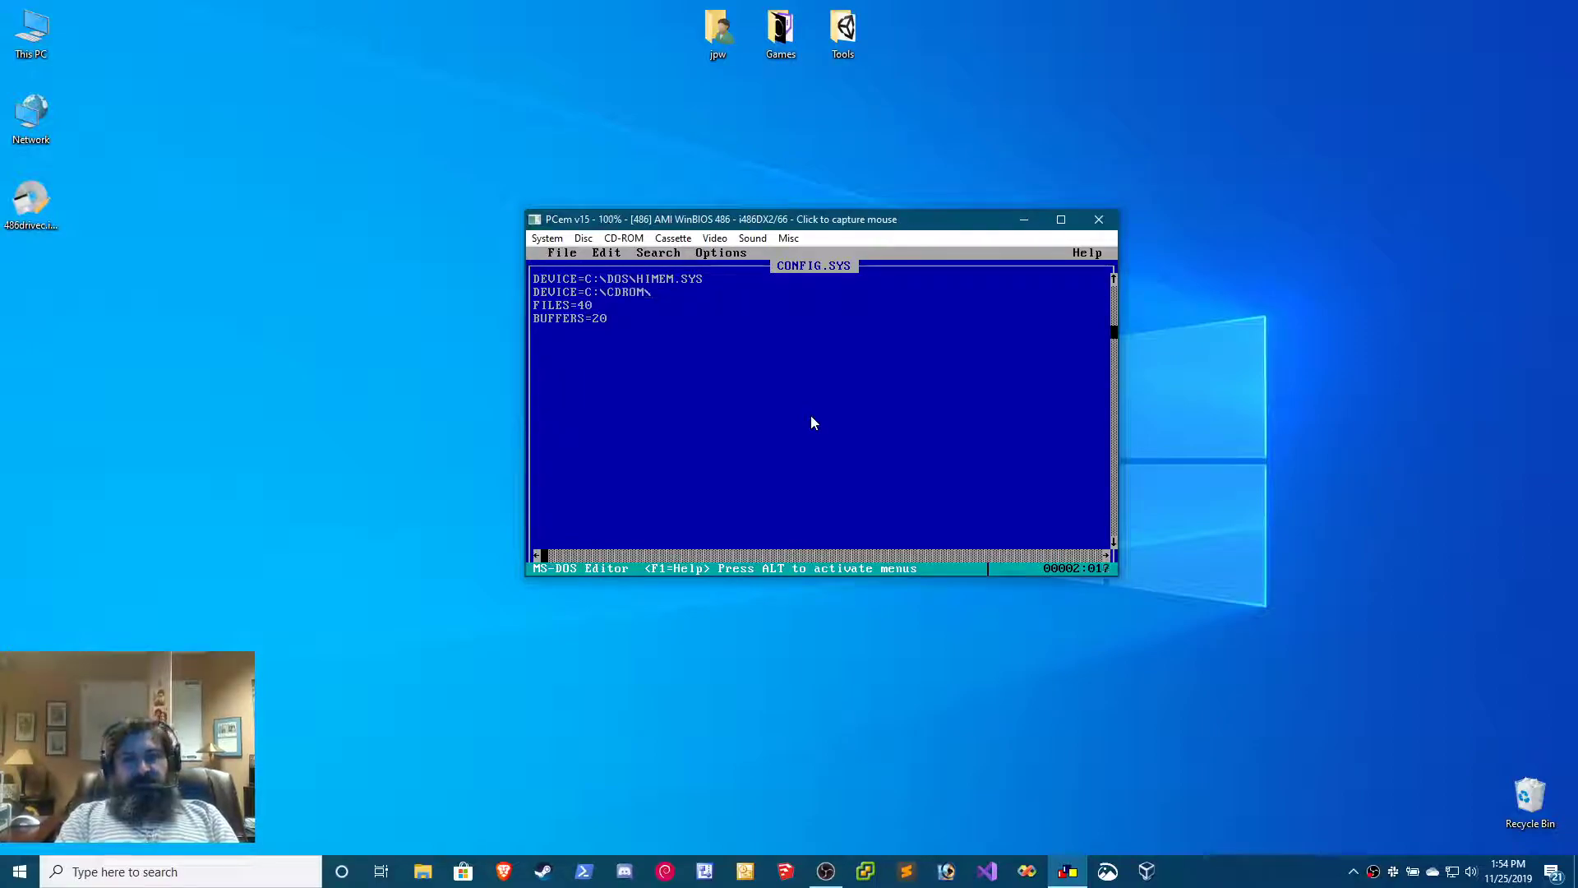
text(CD1.SYS /D:MSCD)
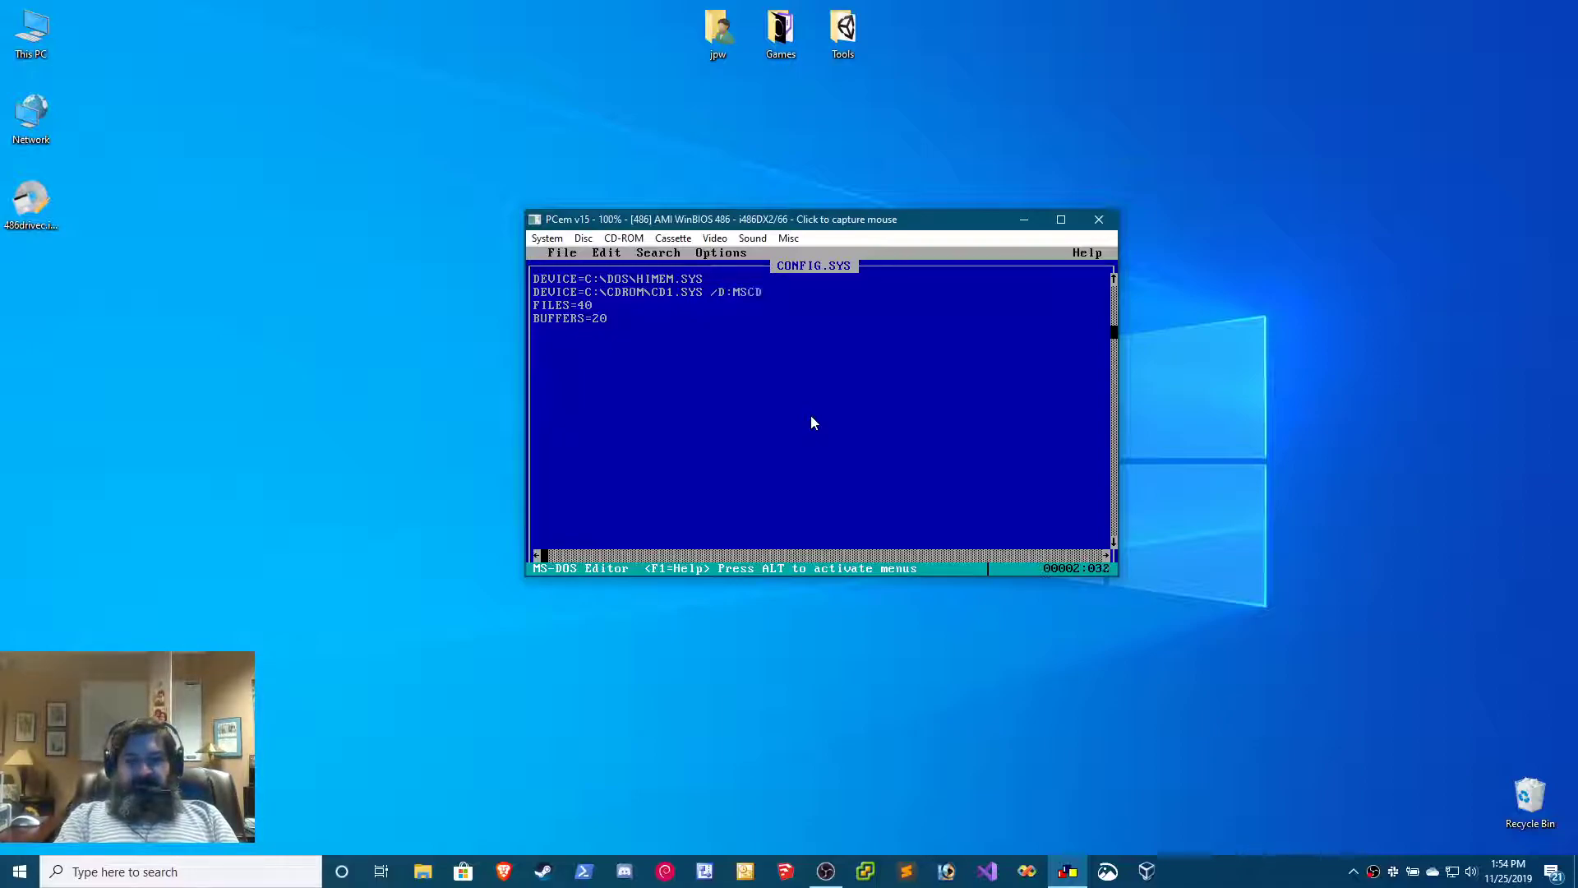
text(001)
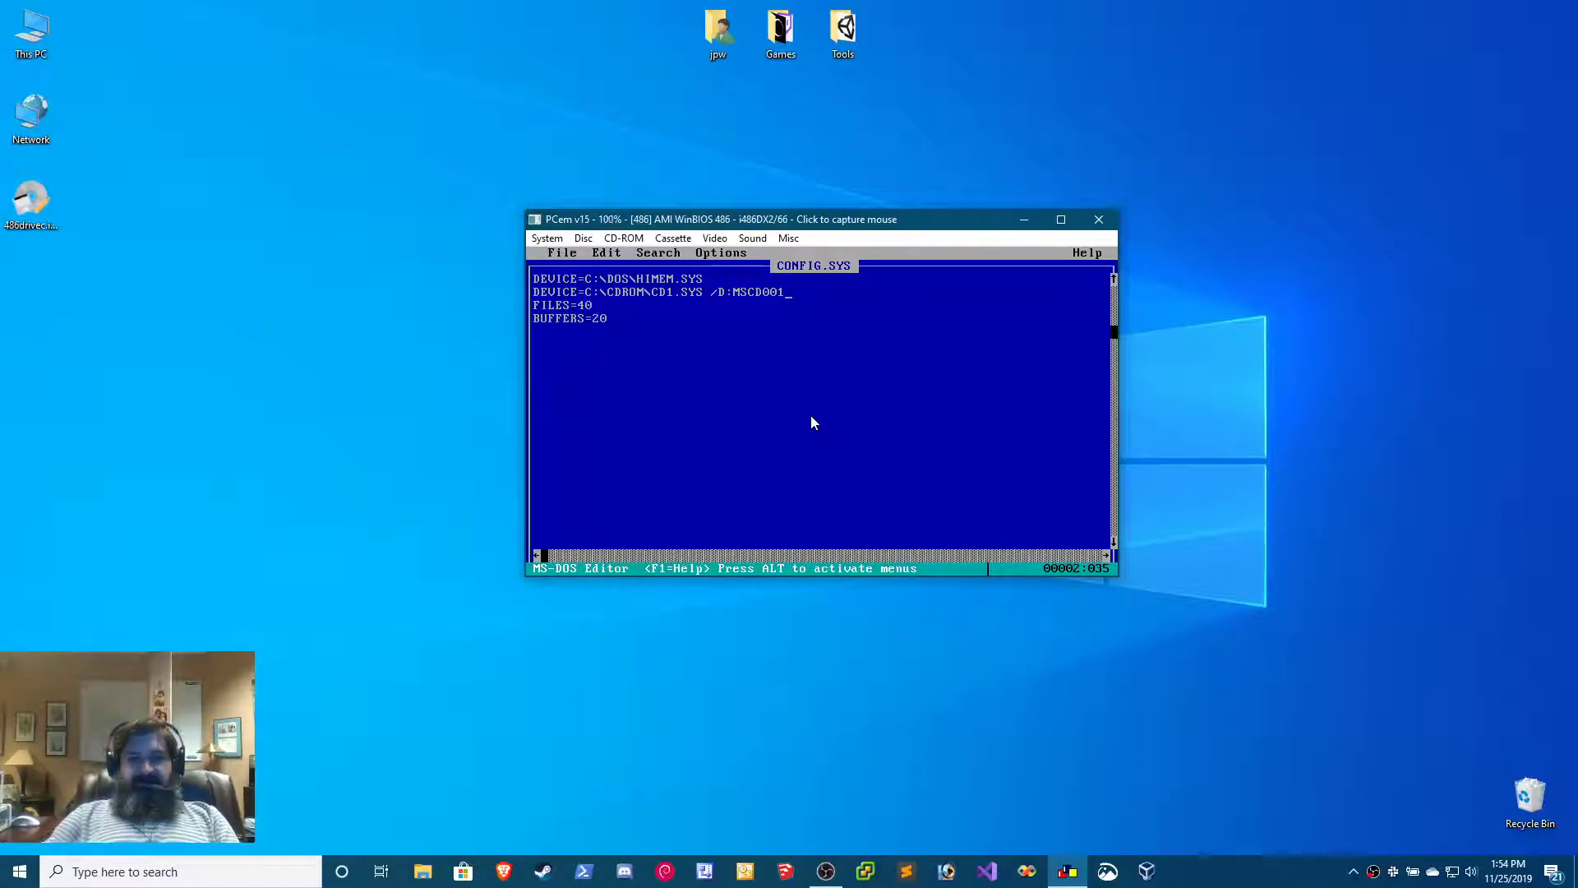
key(Left)
key(Left)
key(Left)
key(Left)
key(Left)
key(Left)
key(Left)
key(Left)
key(Left)
key(Left)
key(Left)
key(Left)
key(Left)
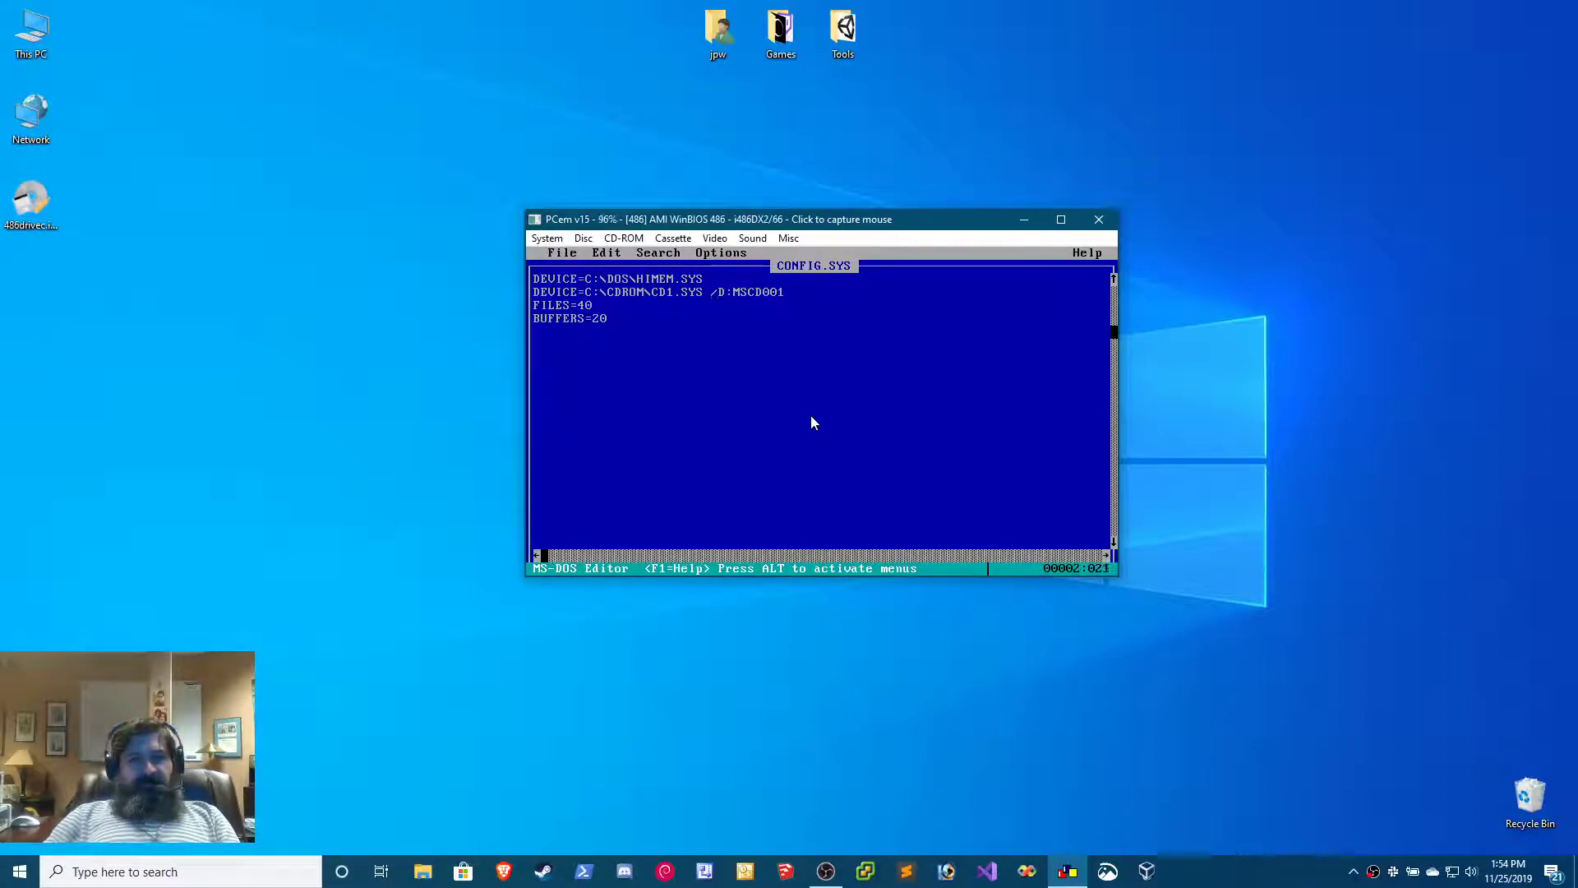
key(Right)
key(Right)
key(Right)
key(Right)
key(Right)
key(Left)
key(Left)
key(Left)
key(Left)
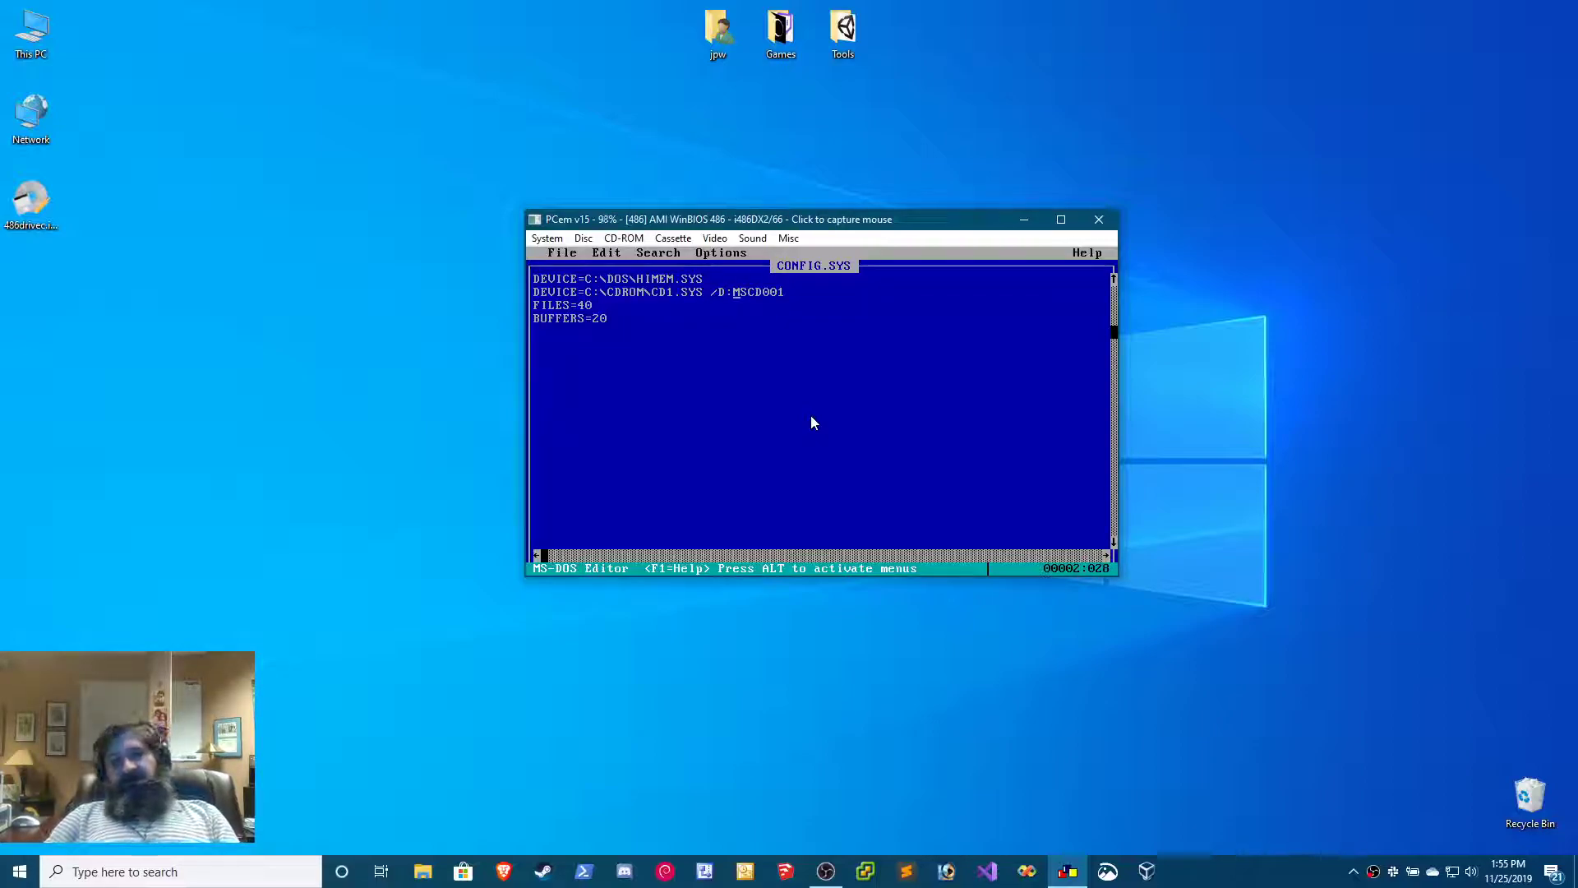
key(Right)
key(Right)
key(Right)
key(Right)
key(Right)
key(Right)
key(Right)
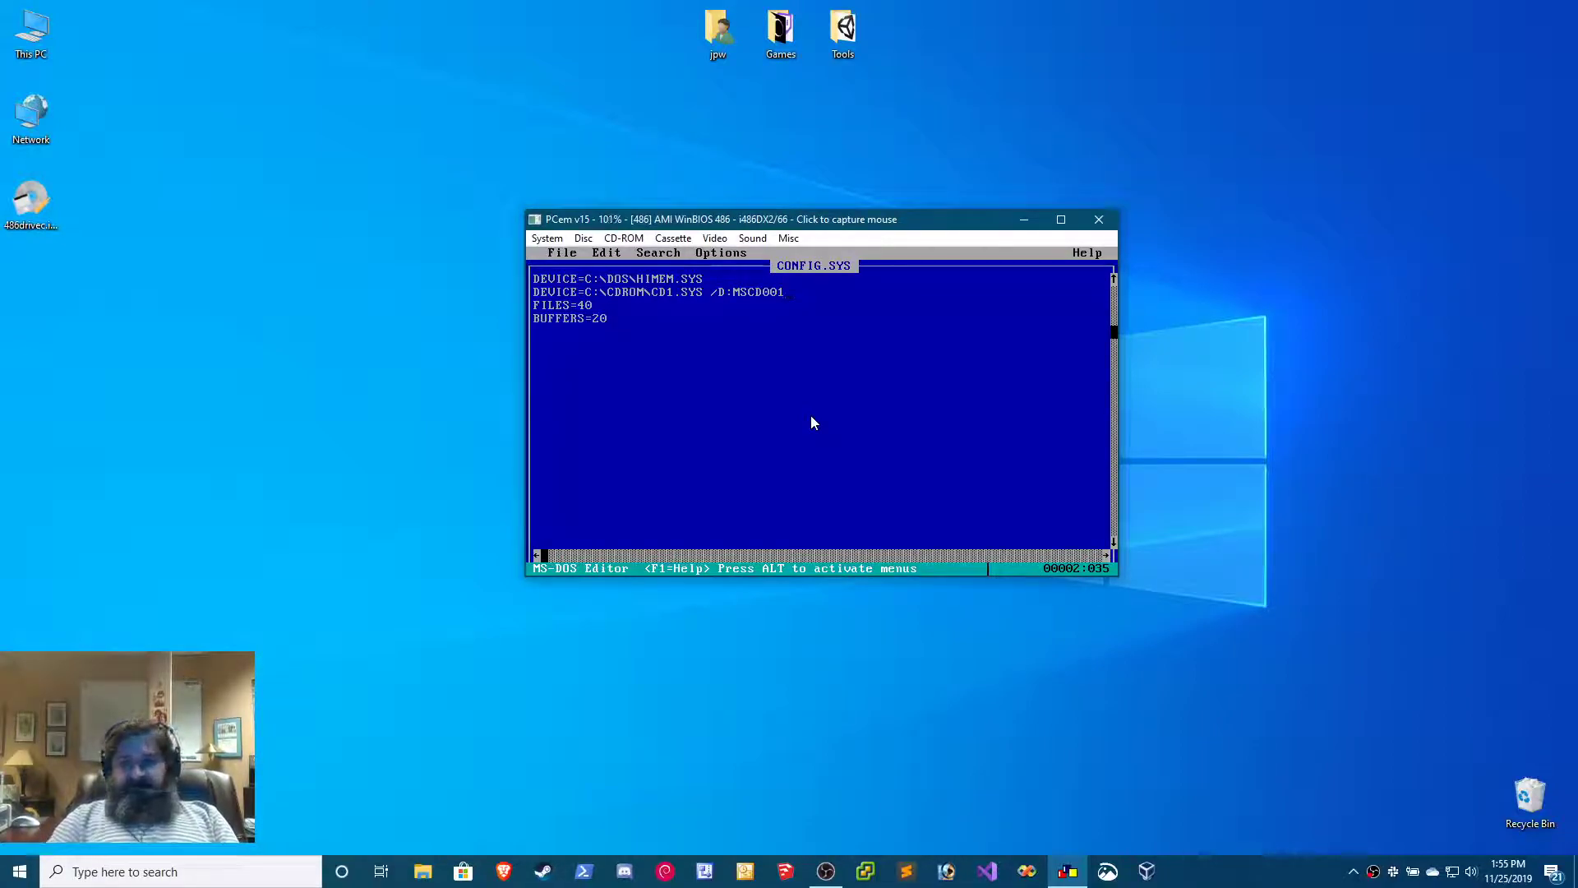
- Add the line DEVICE=C:\MSMOUSE\MOUSE.SYS below the CD-ROM driver line, and exit the editor with CONFIG.SYS saved
key(Return)
text(DEVICE=)
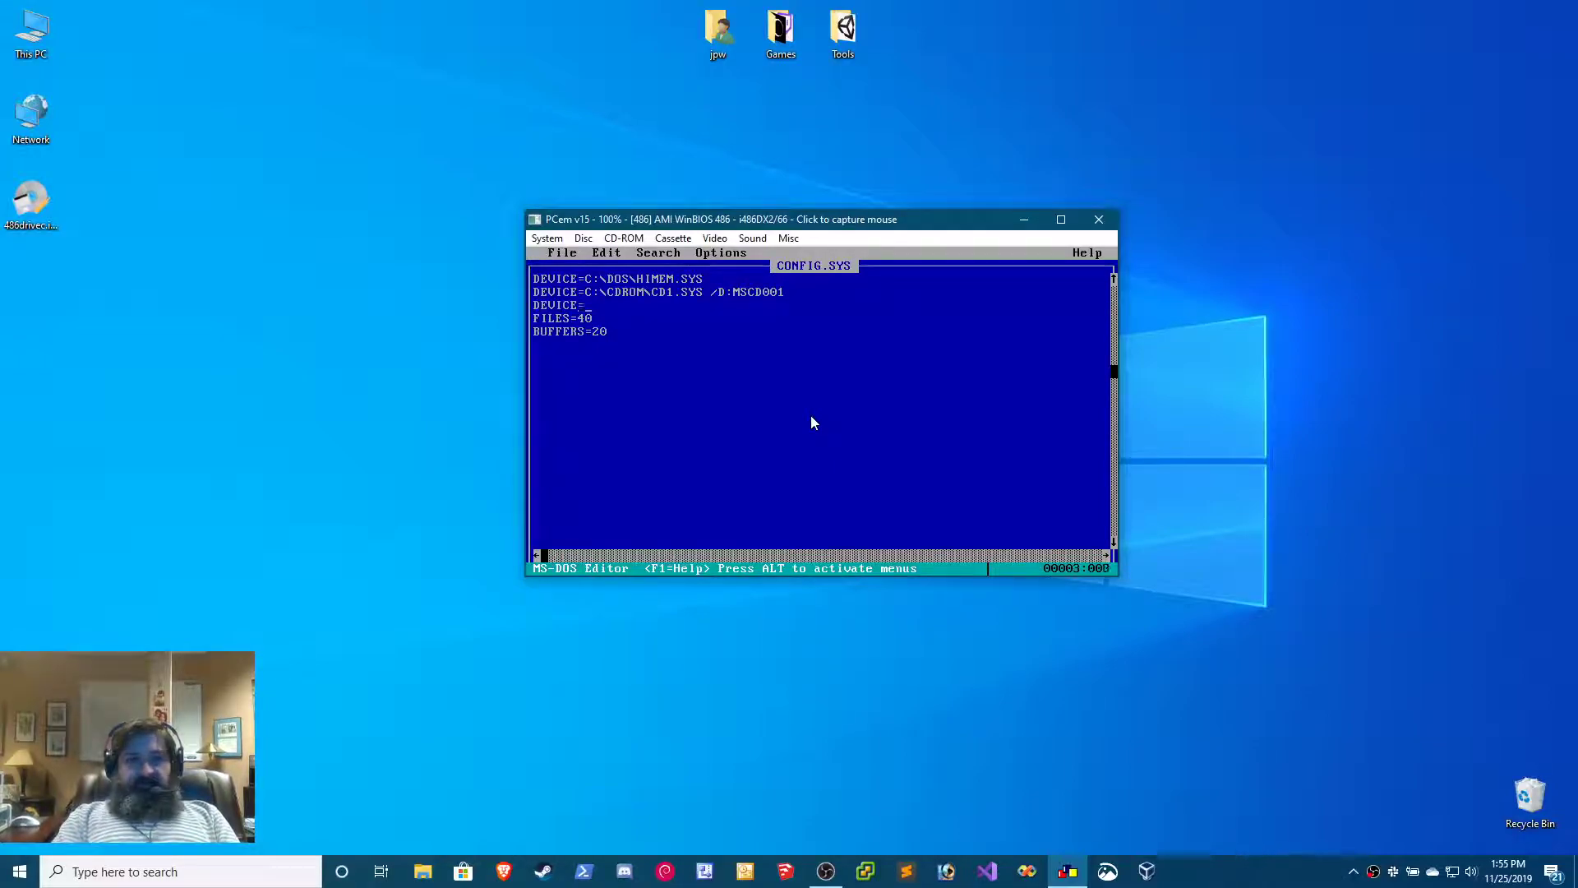
text(C:)
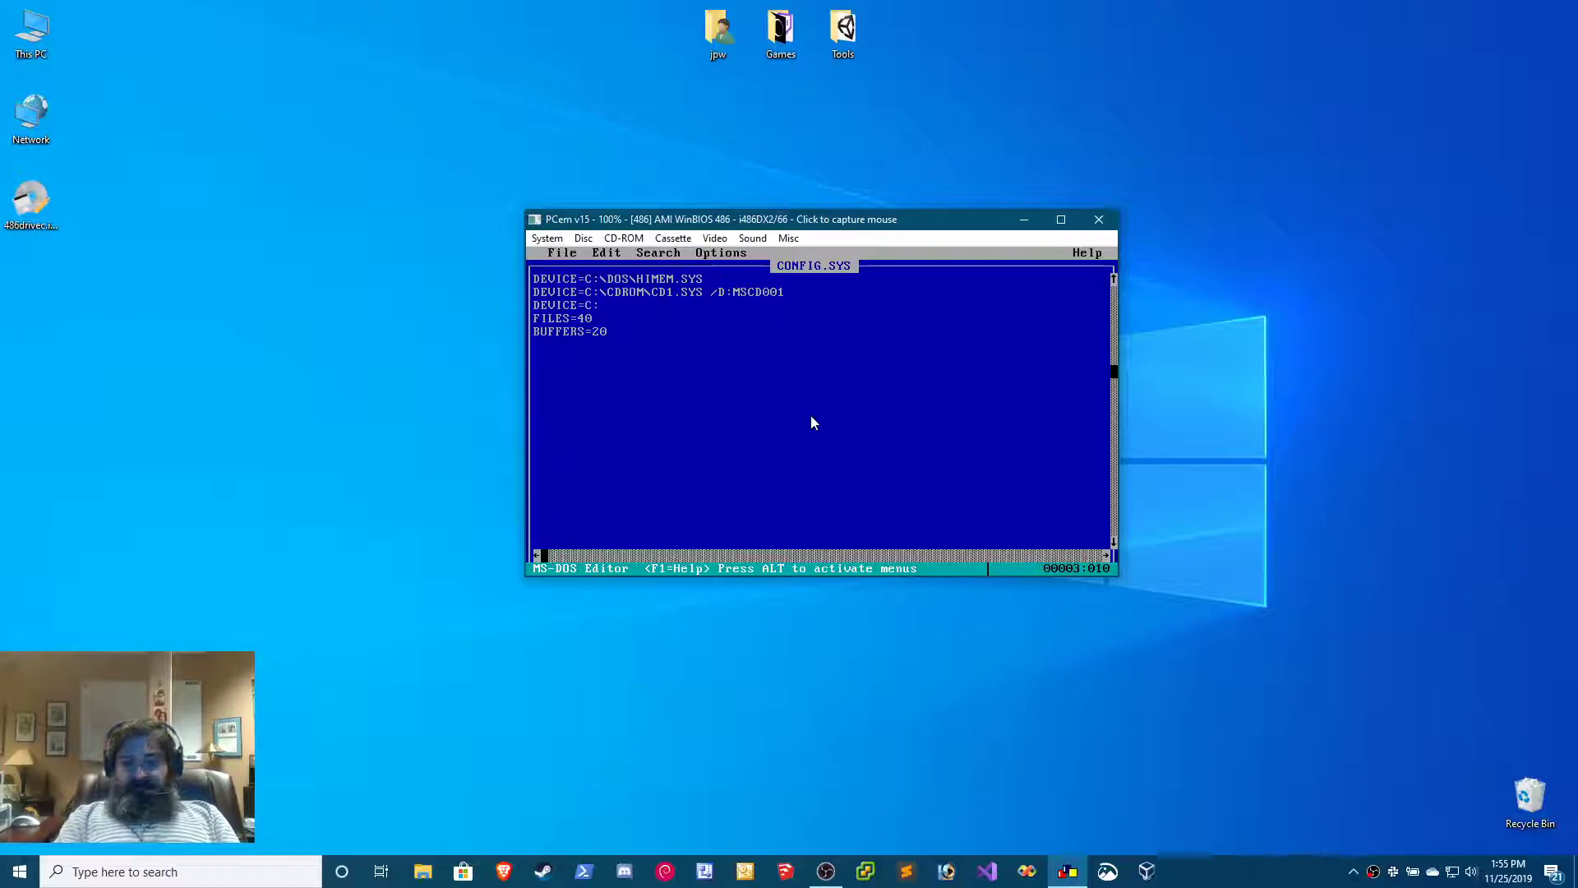
text(\MS)
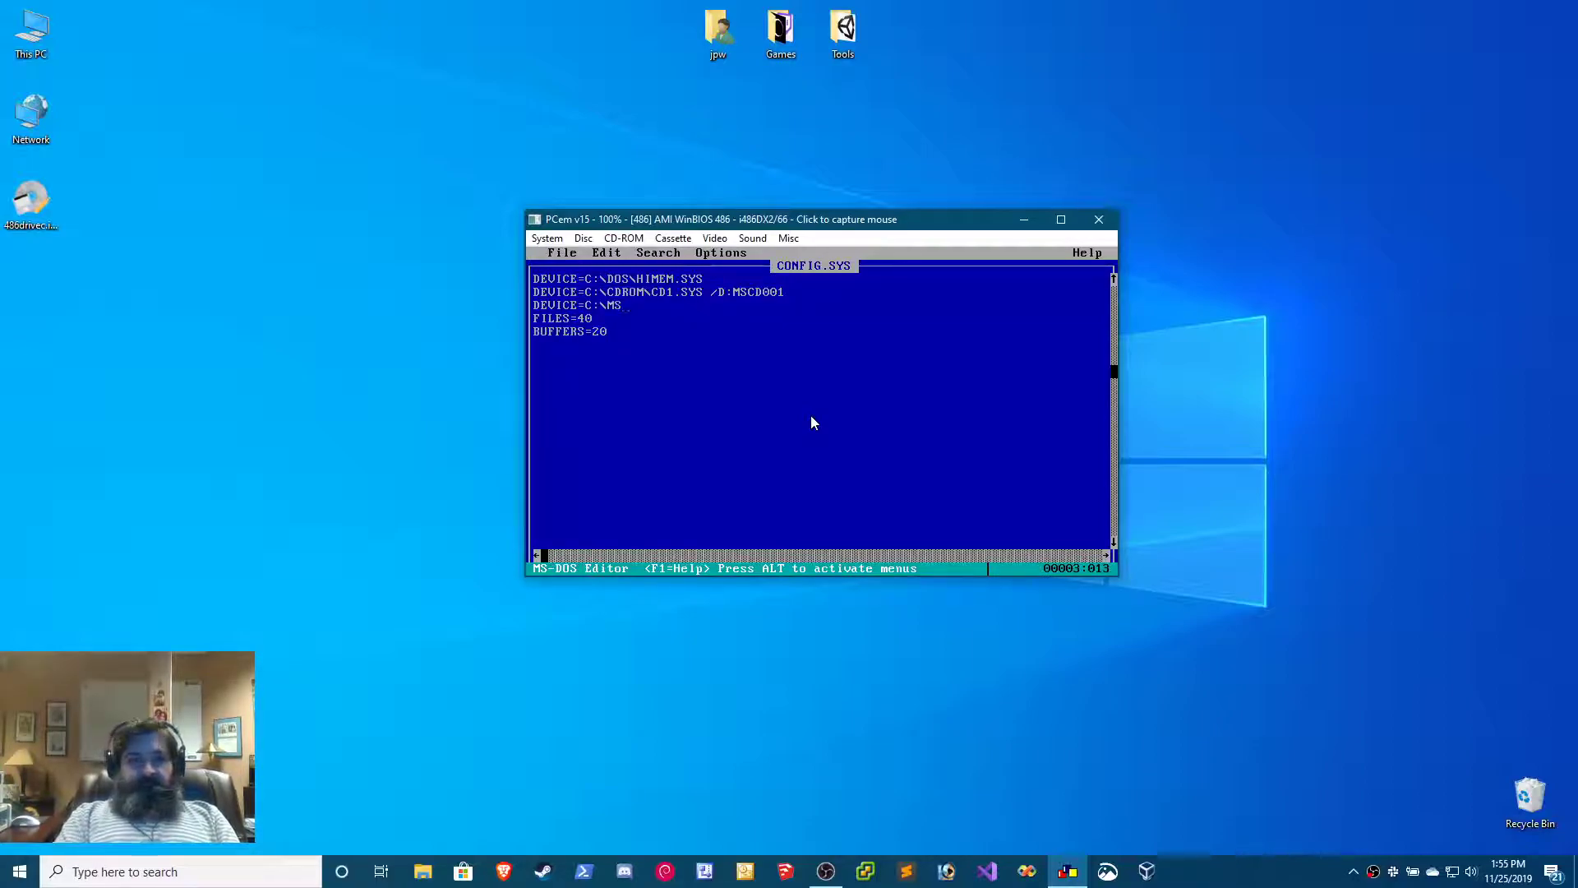
text(MOUSE\)
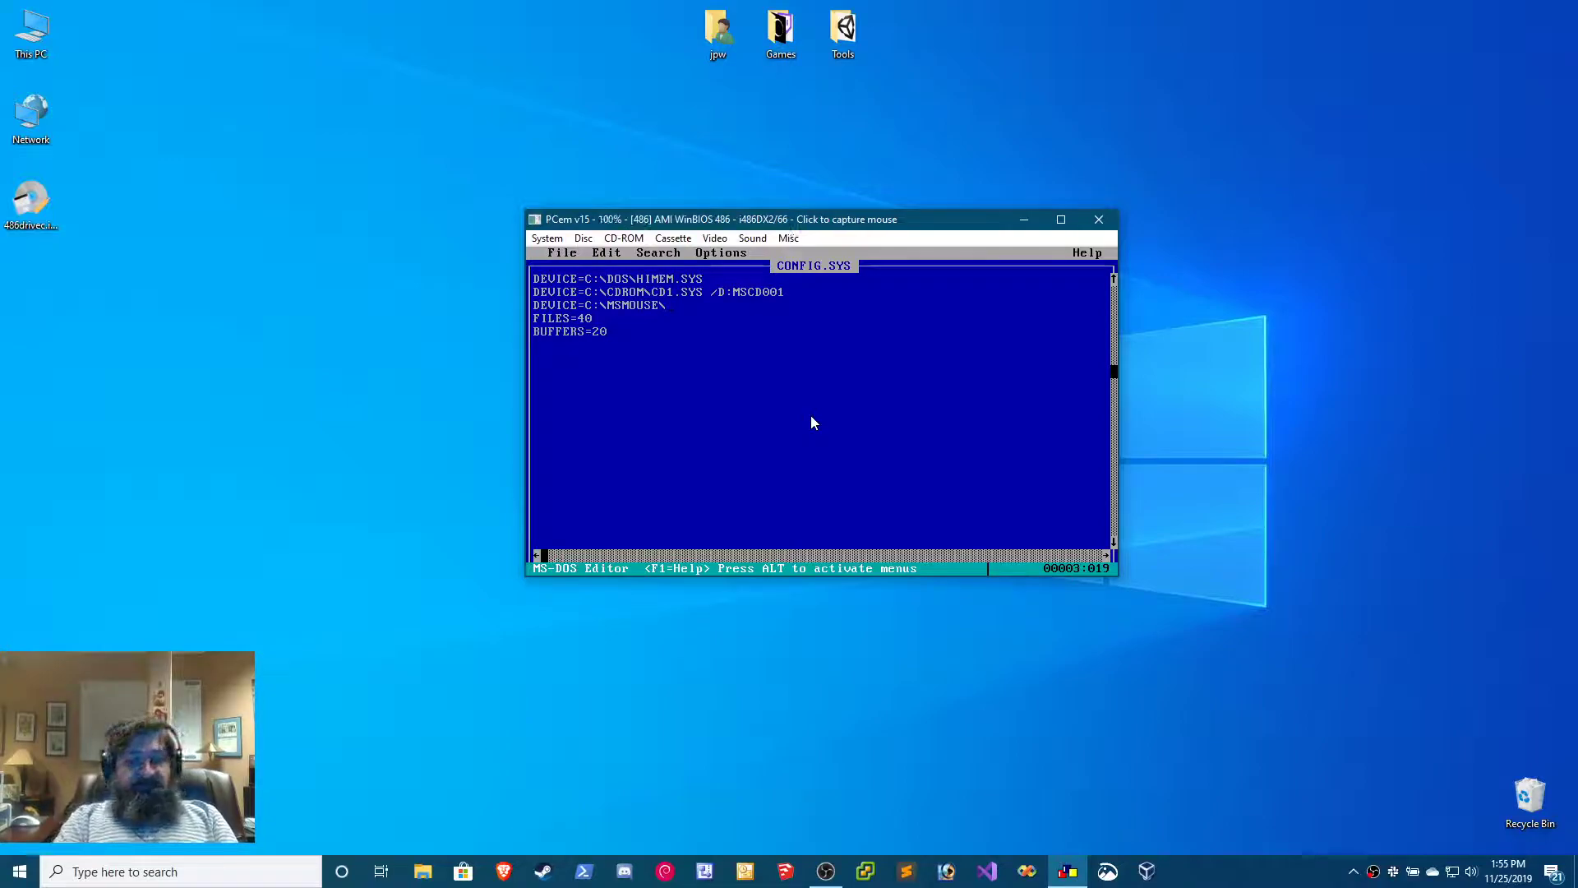
text(MOUSE.SYS)
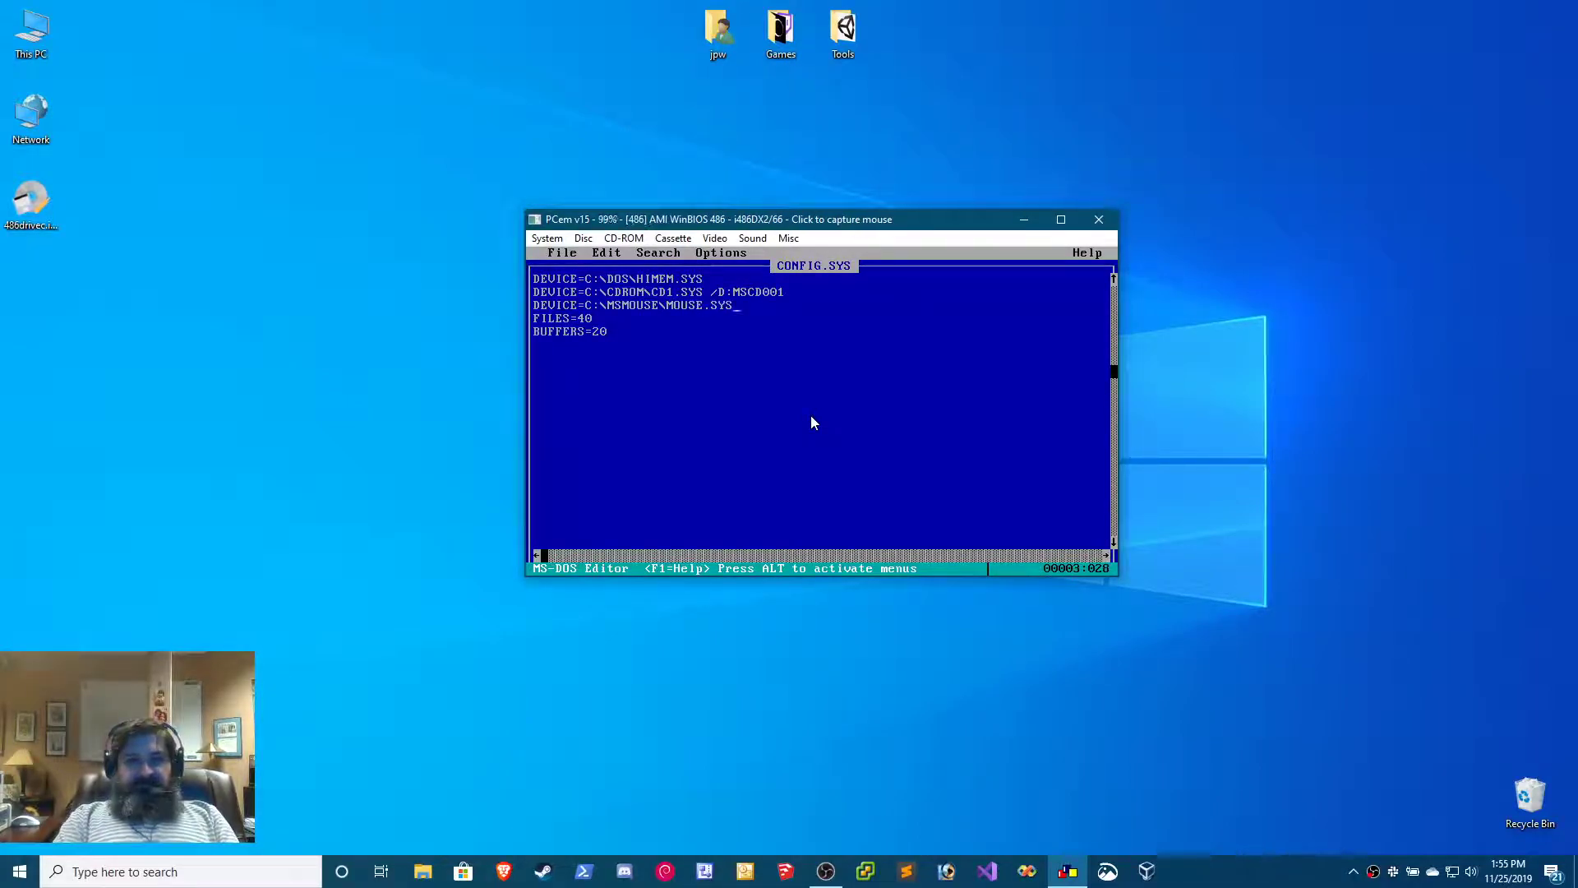
key(alt+f)
key(Escape)
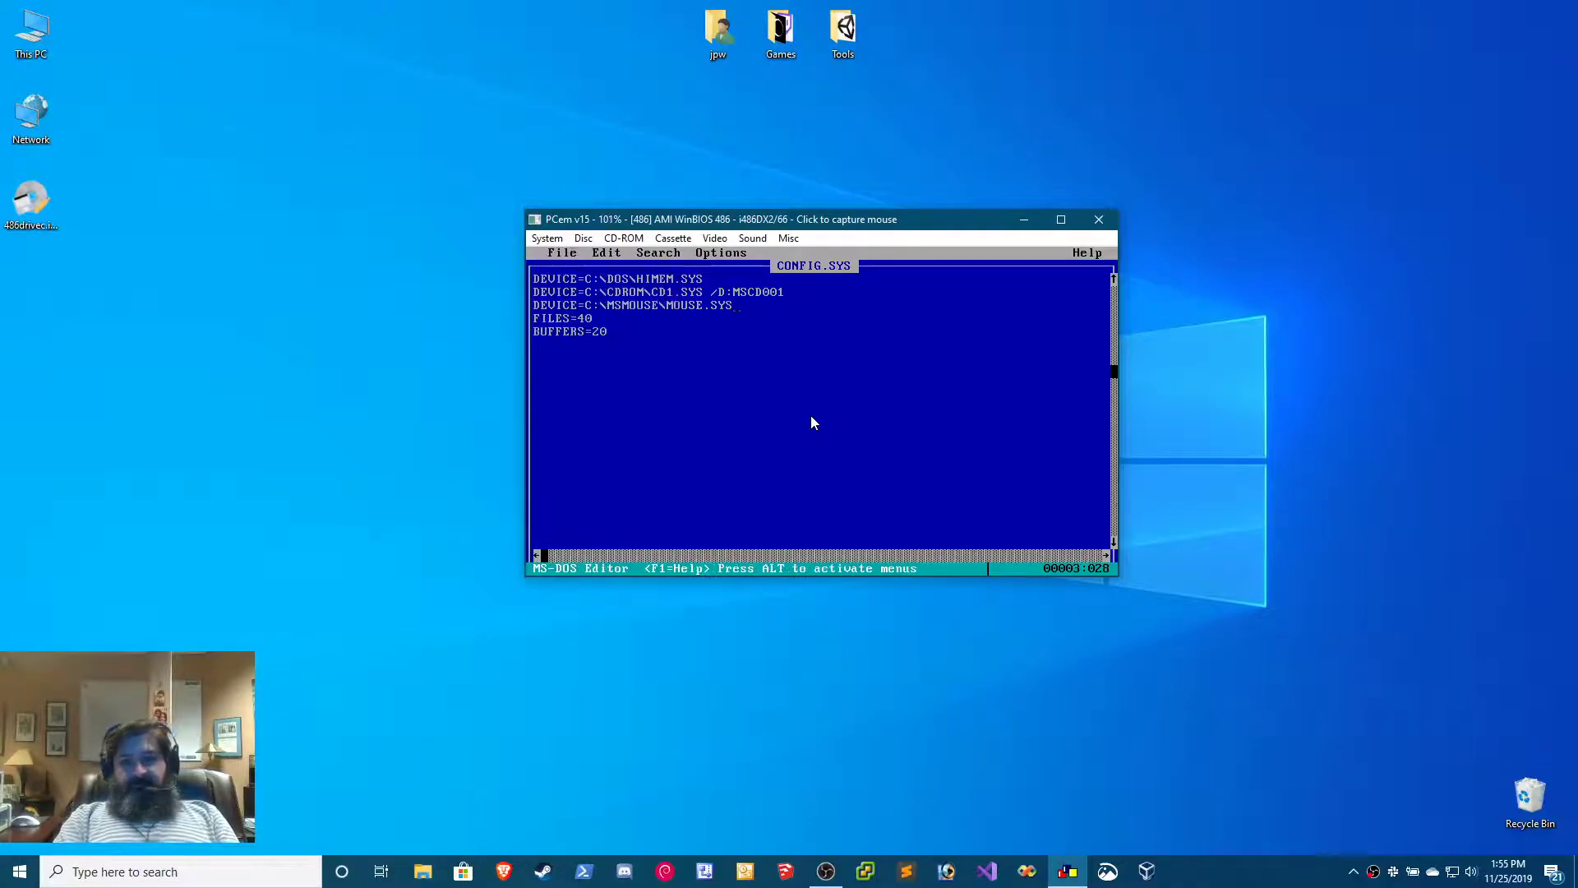
key(alt+f)
text(x)
- Open AUTOEXEC.BAT in the editor and insert the line C:\DOS\MSCDEX.EXE /D:MSCD001 below the SMARTDRV line
text(edit autoexec.)
text(bat)
key(Return)
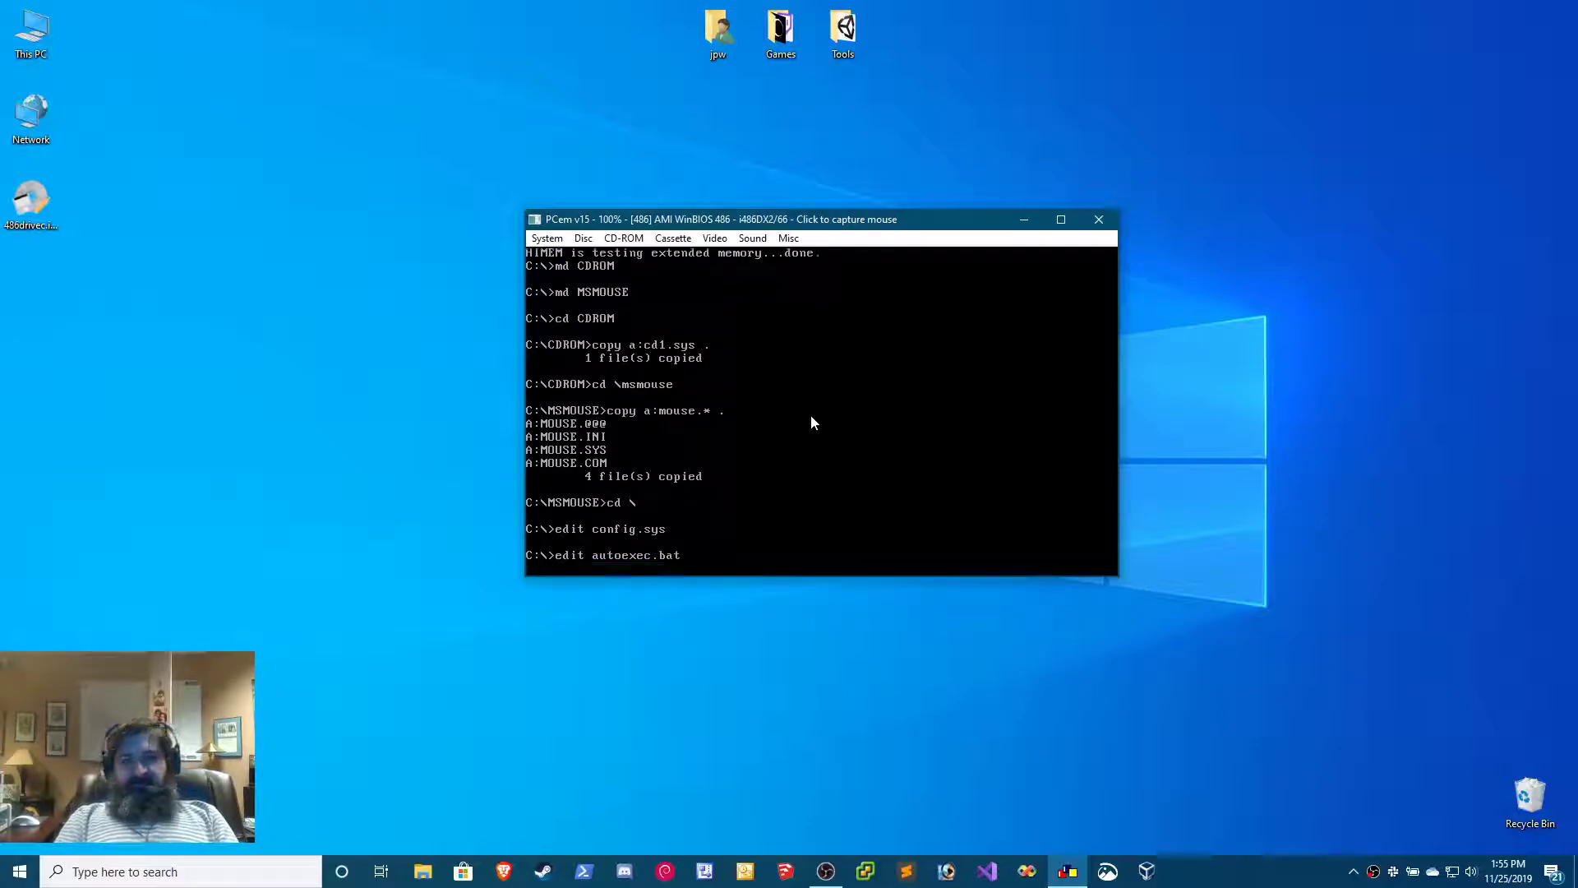
key(Down)
key(Down)
key(Return)
key(Up)
text(C:\D)
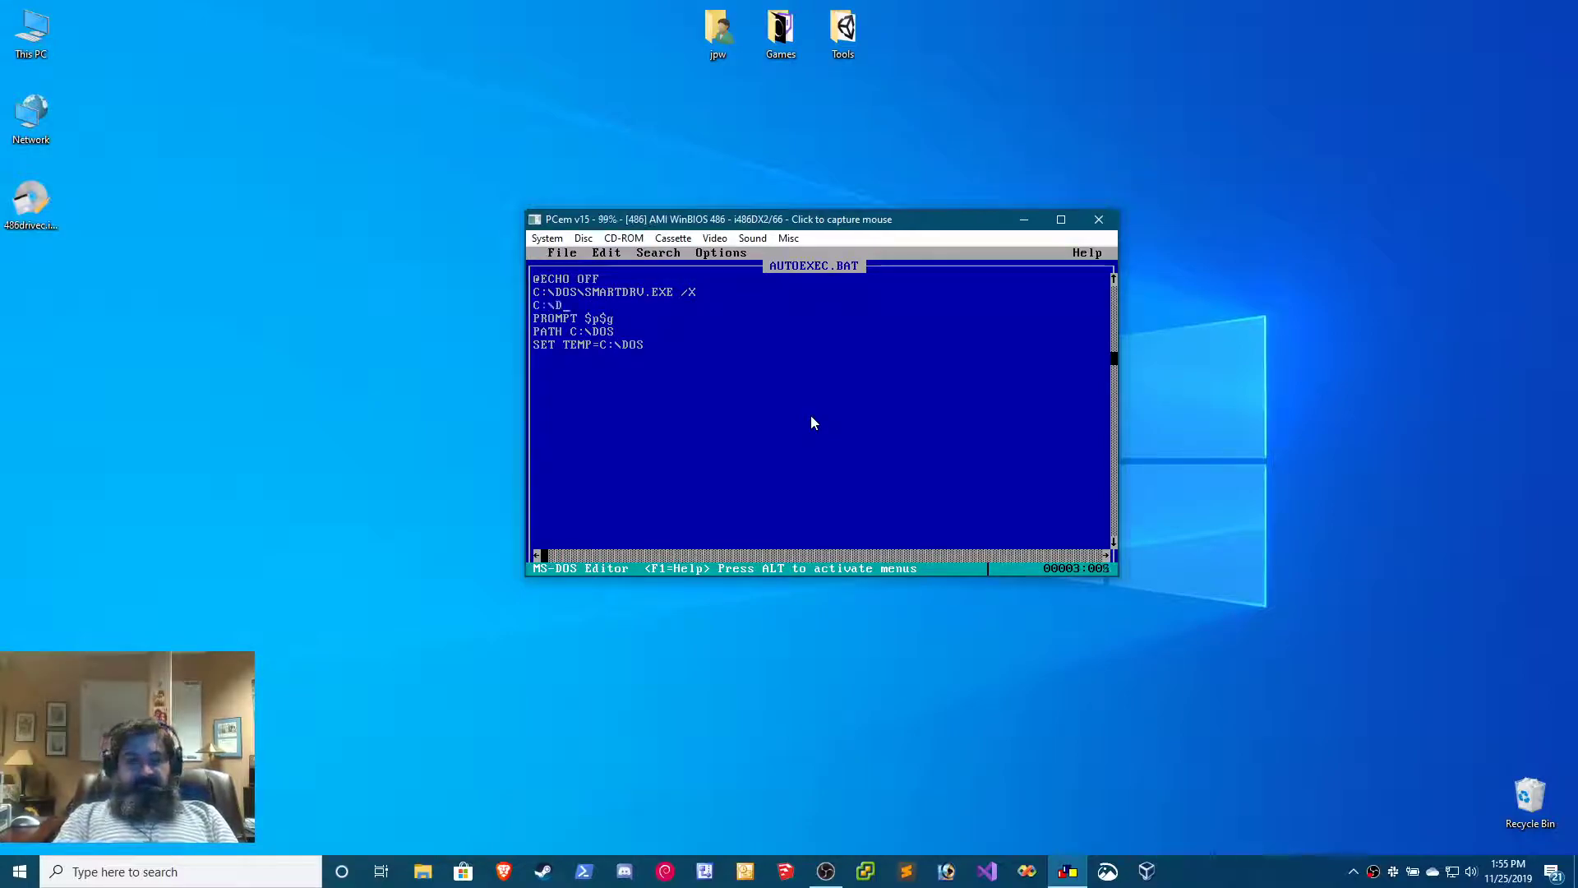
text(OS\MSCDEX)
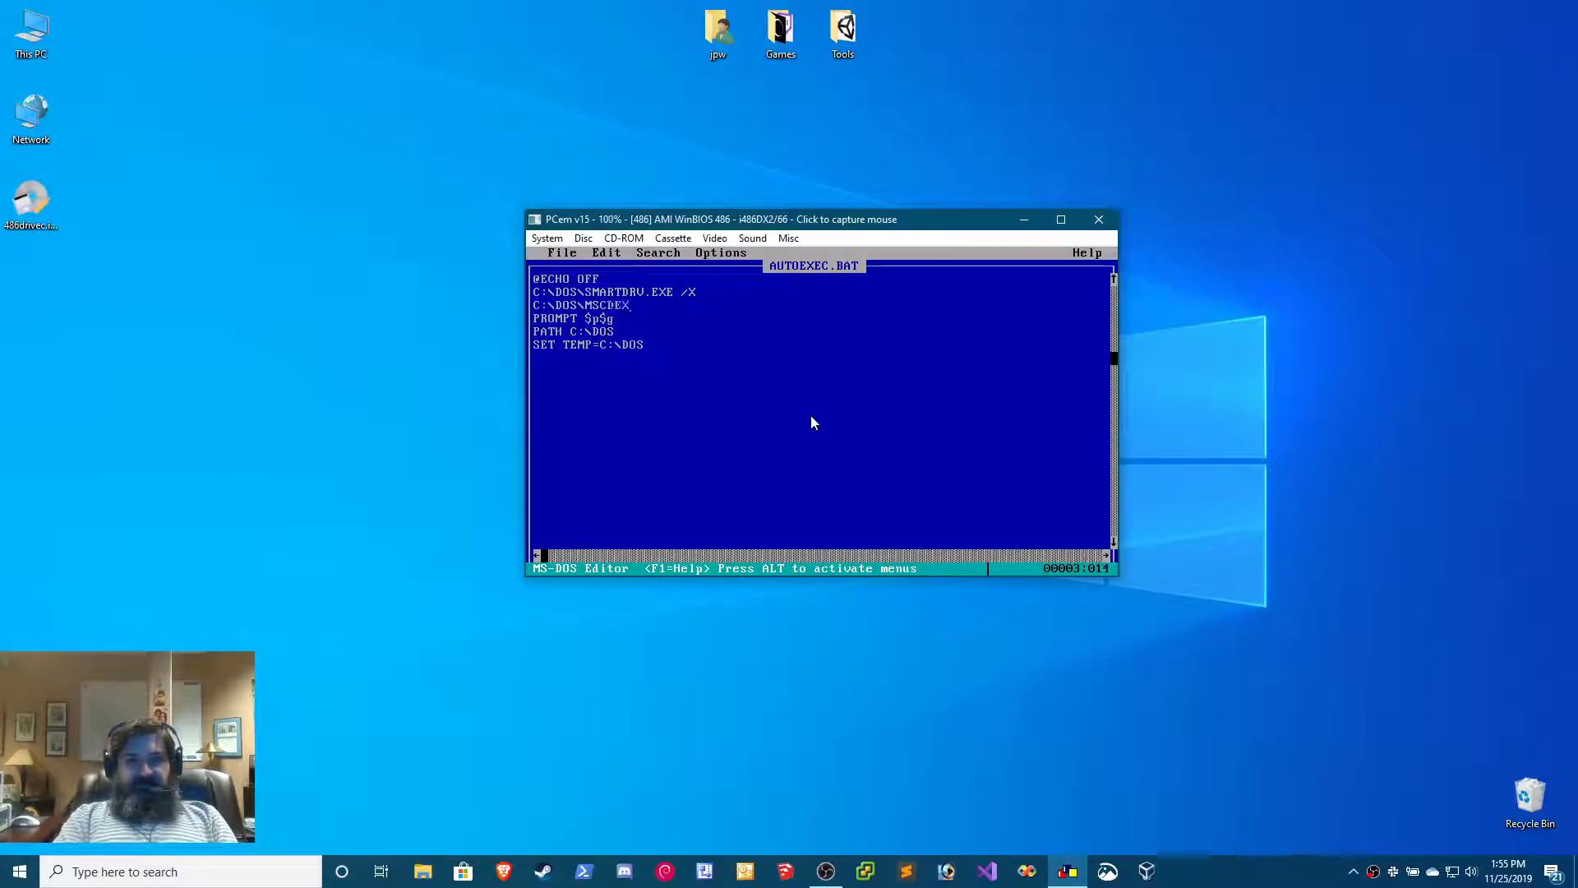
text(.EXE )
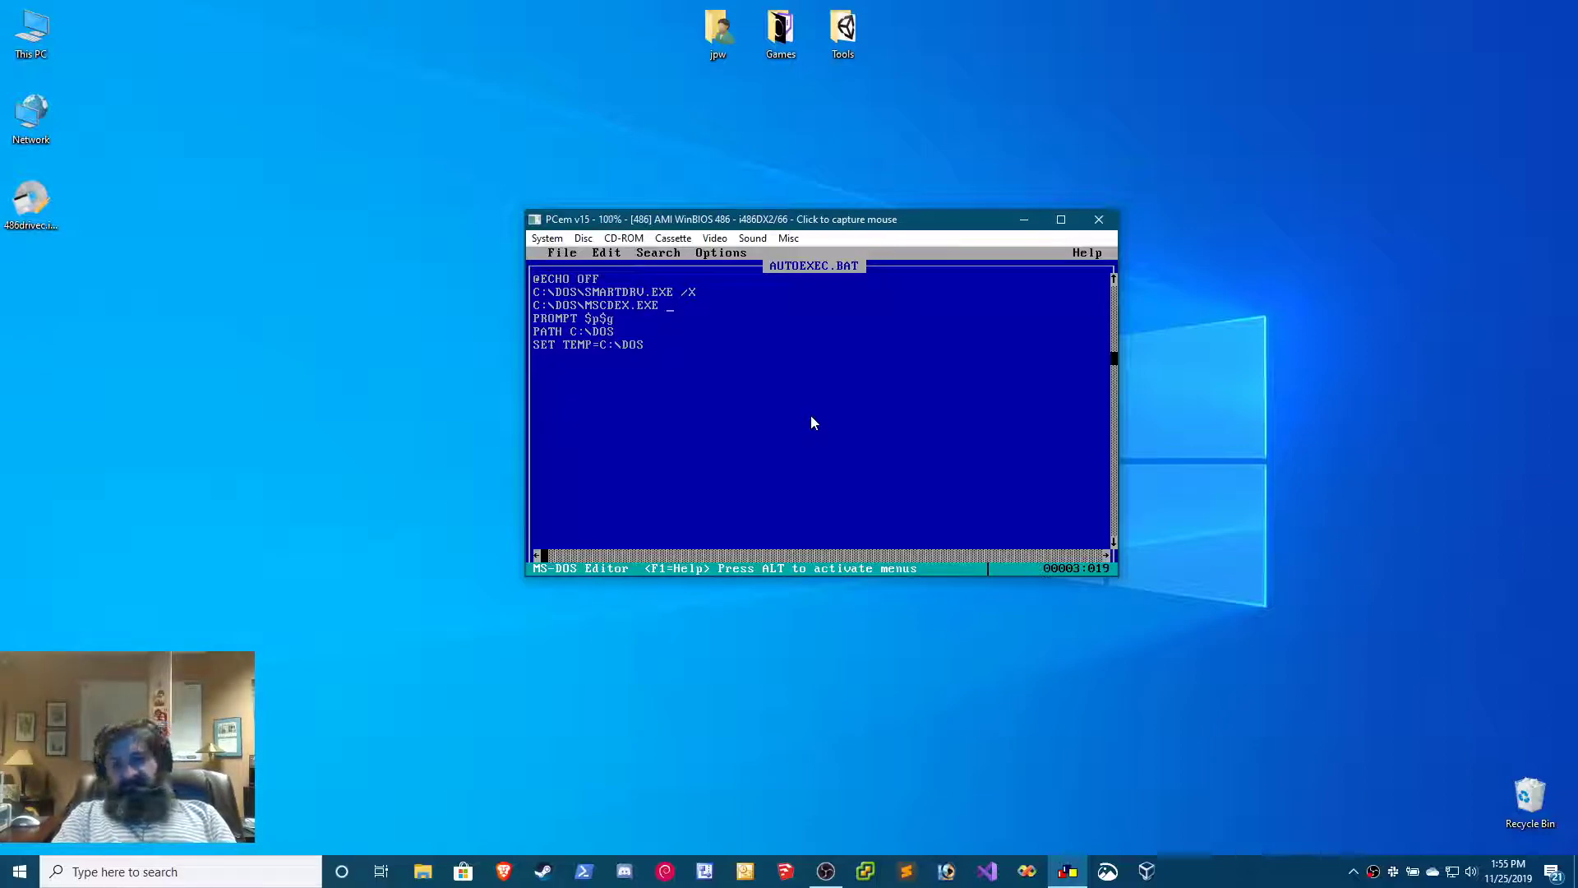
text(/D)
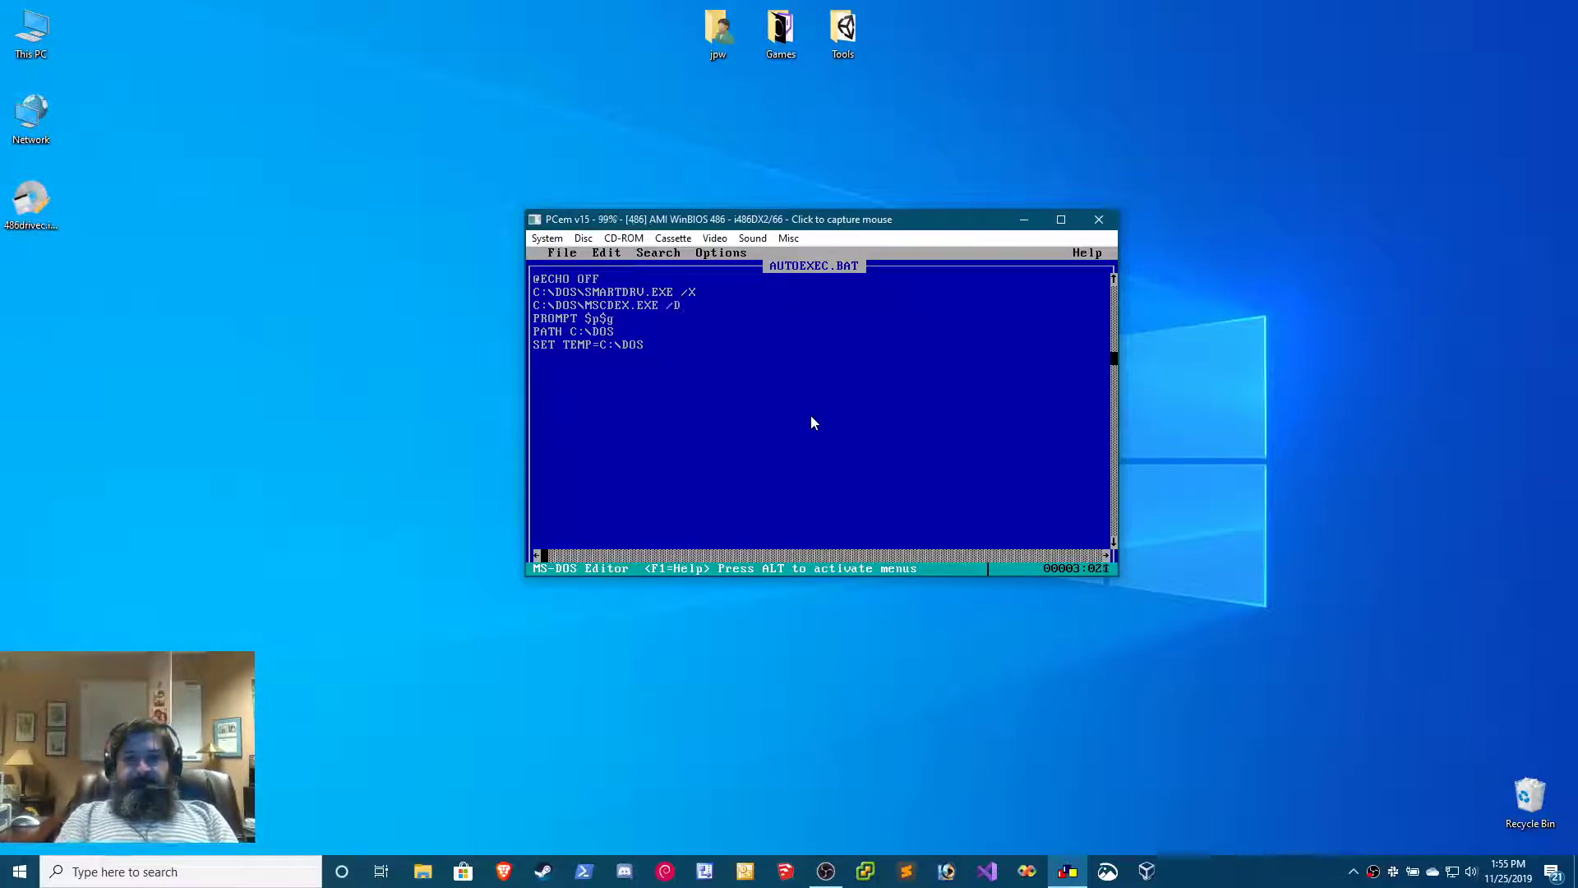
text(:MSCD001)
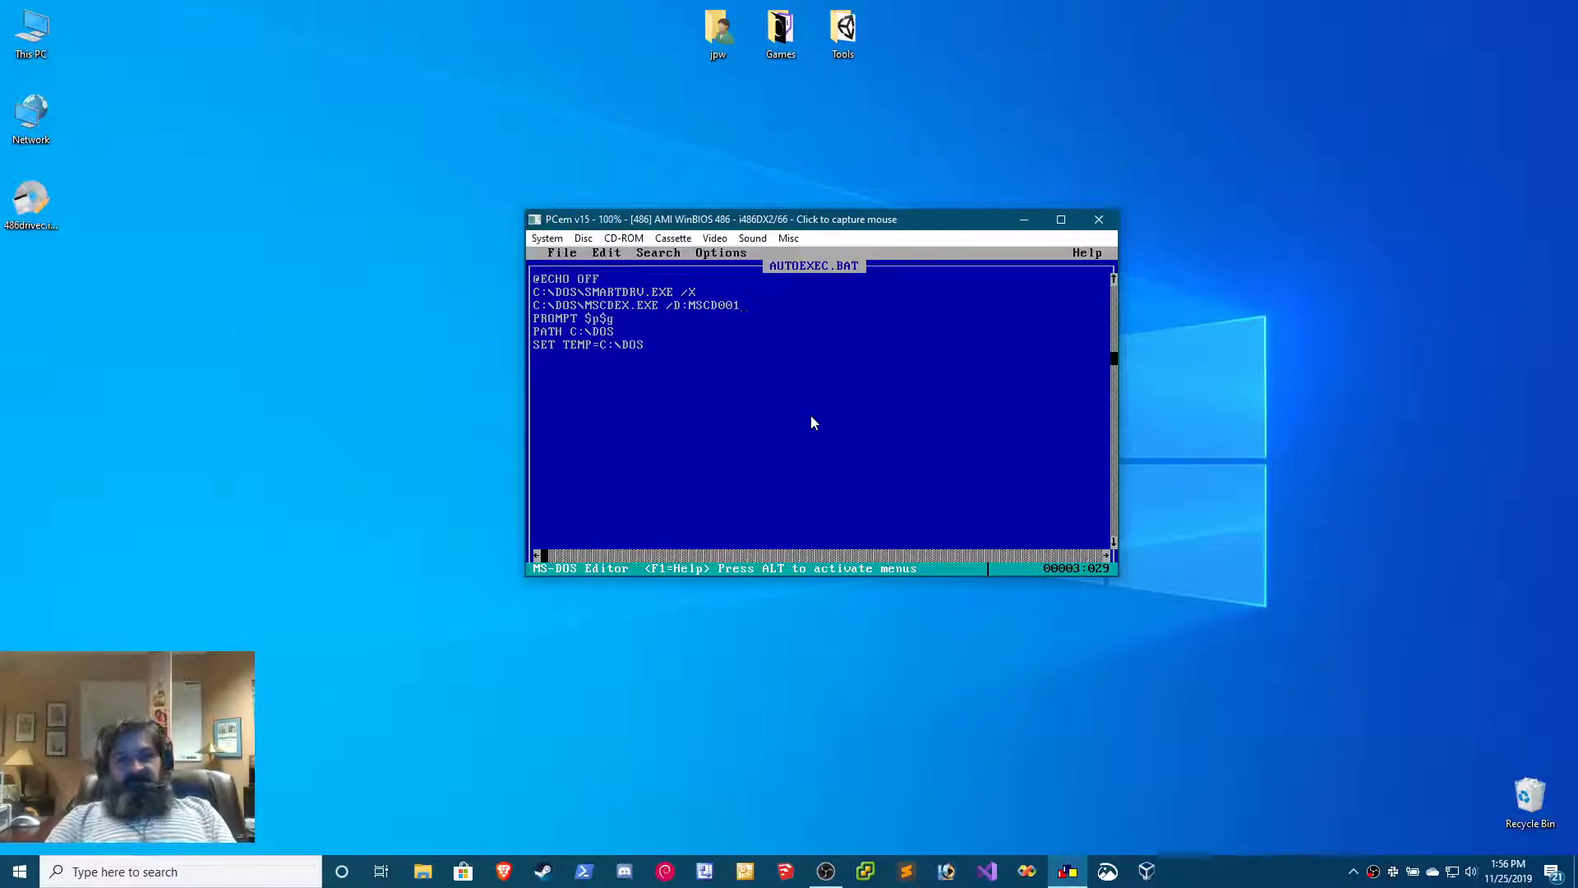
- Exit the editor and save the changes to AUTOEXEC.BAT
key(alt)
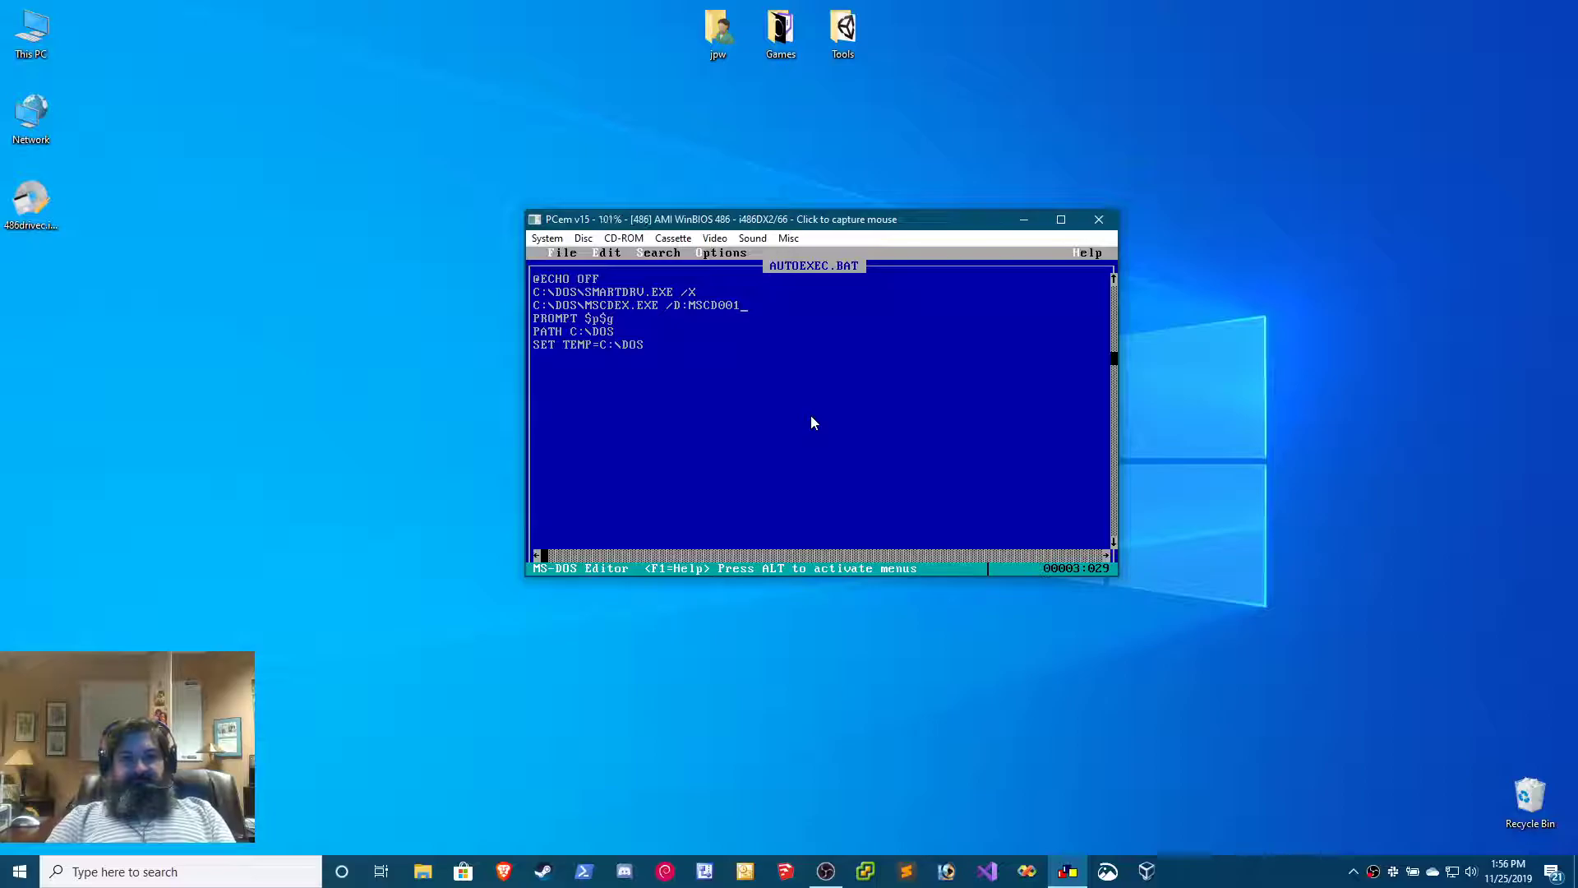
key(f)
key(x)
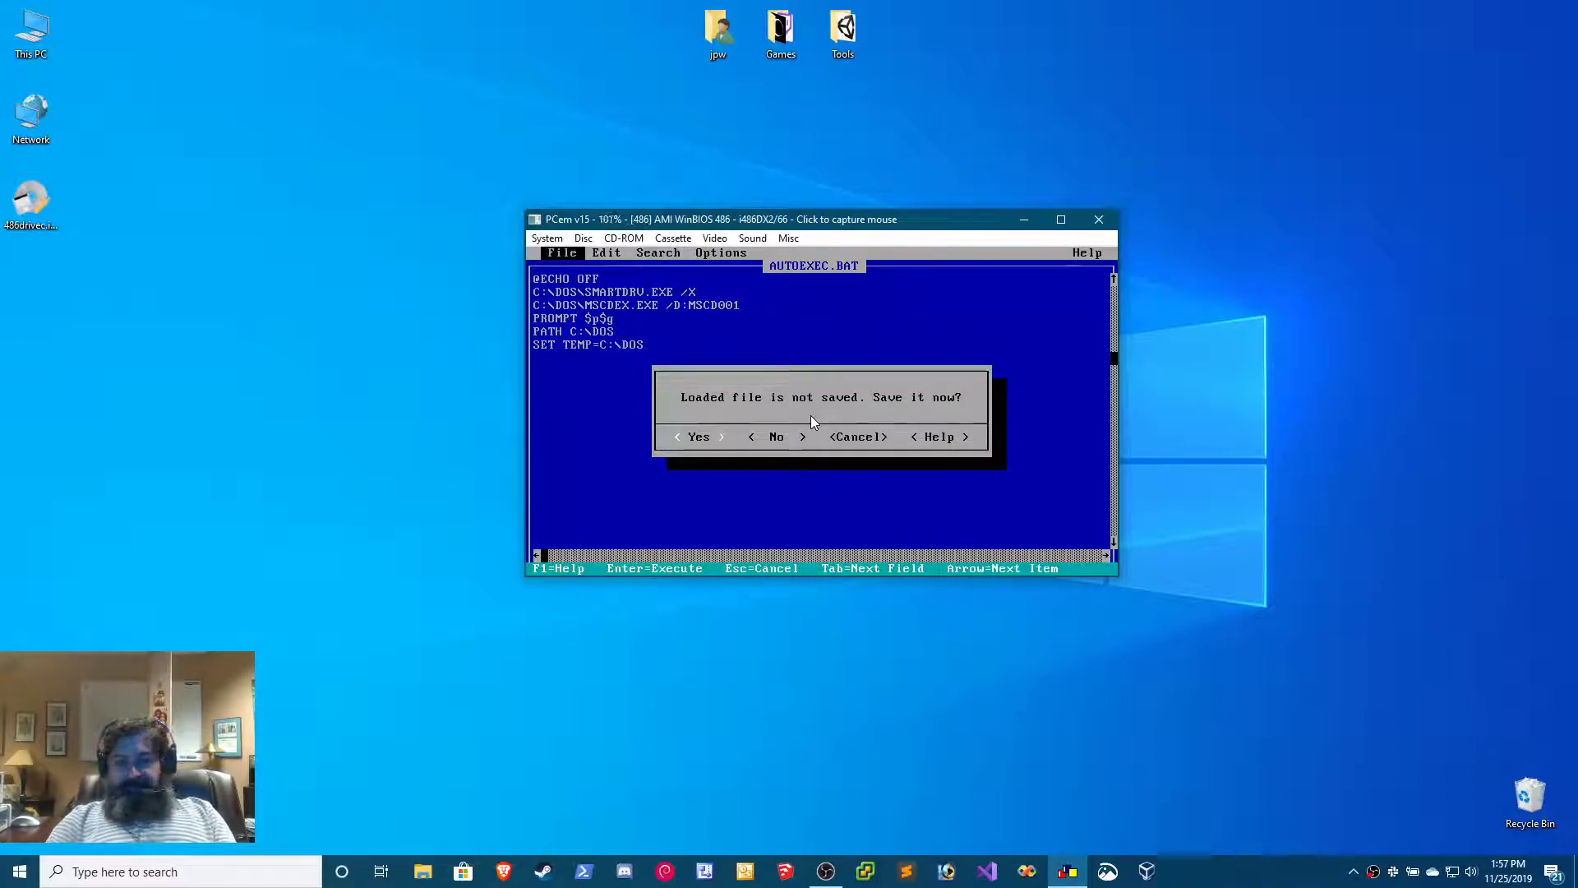
key(y)
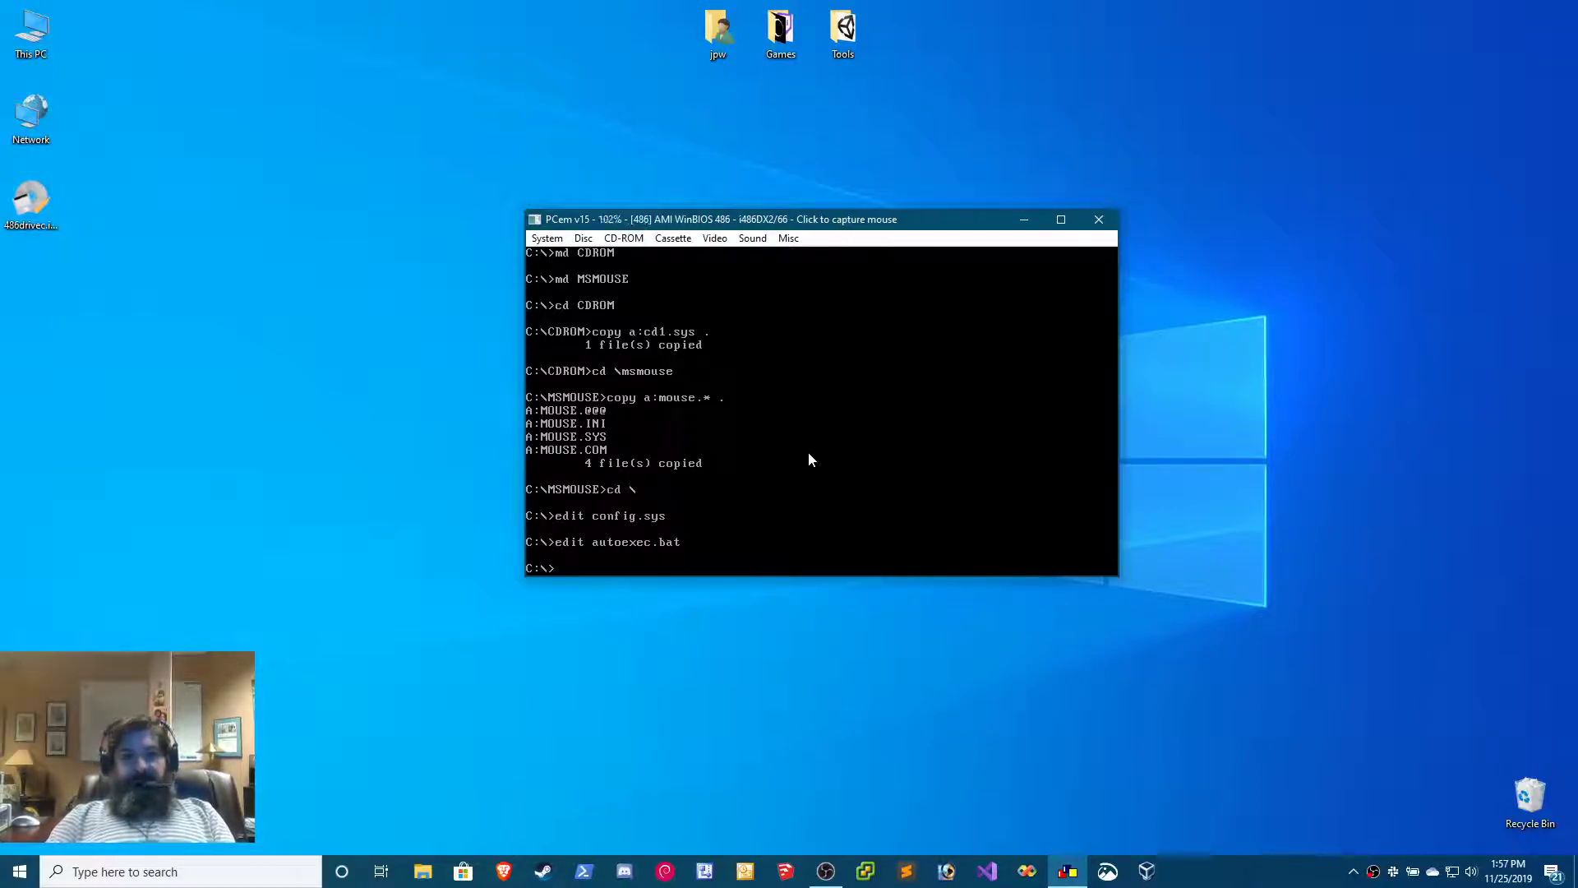
- Eject the floppy from drive A and reboot the emulated PC with Ctrl+Alt+Del
click(584, 239)
mouse_move(547, 239)
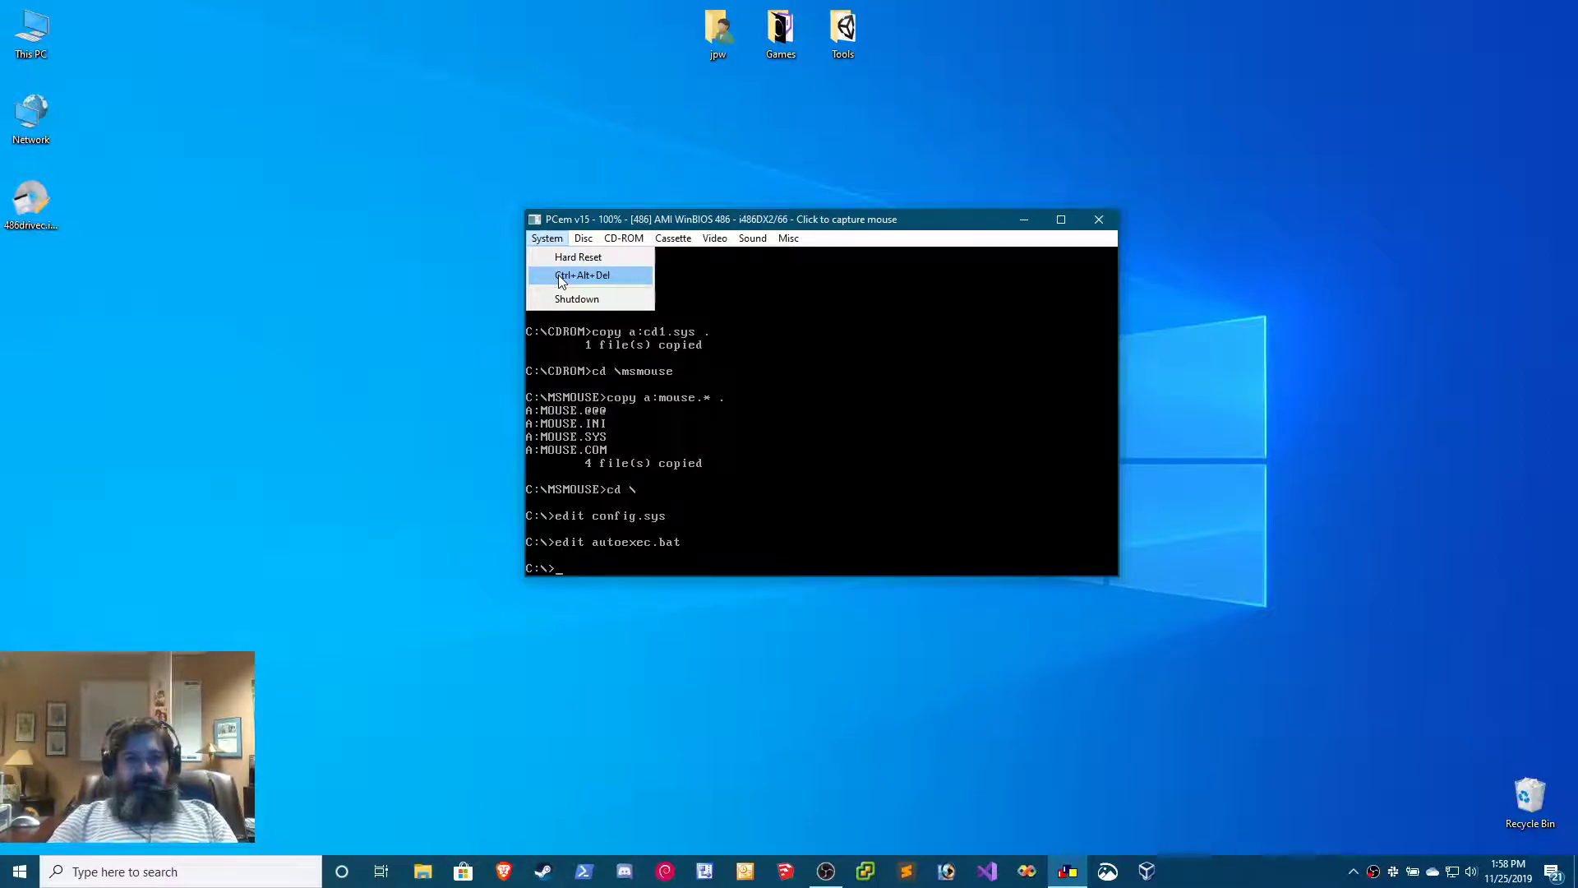
mouse_move(583, 238)
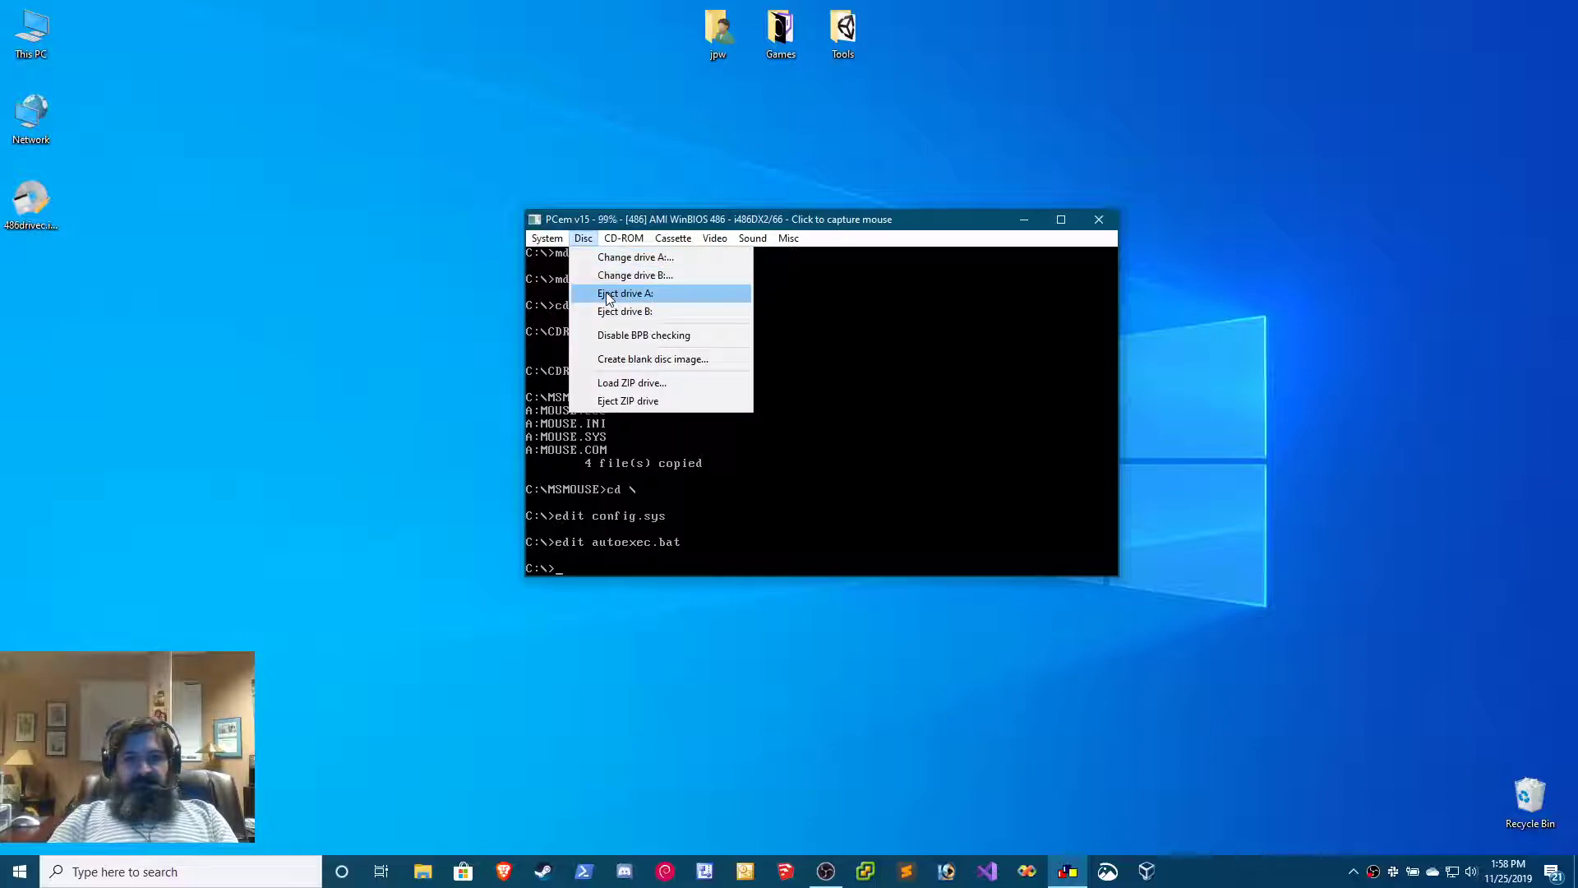
click(609, 294)
click(546, 239)
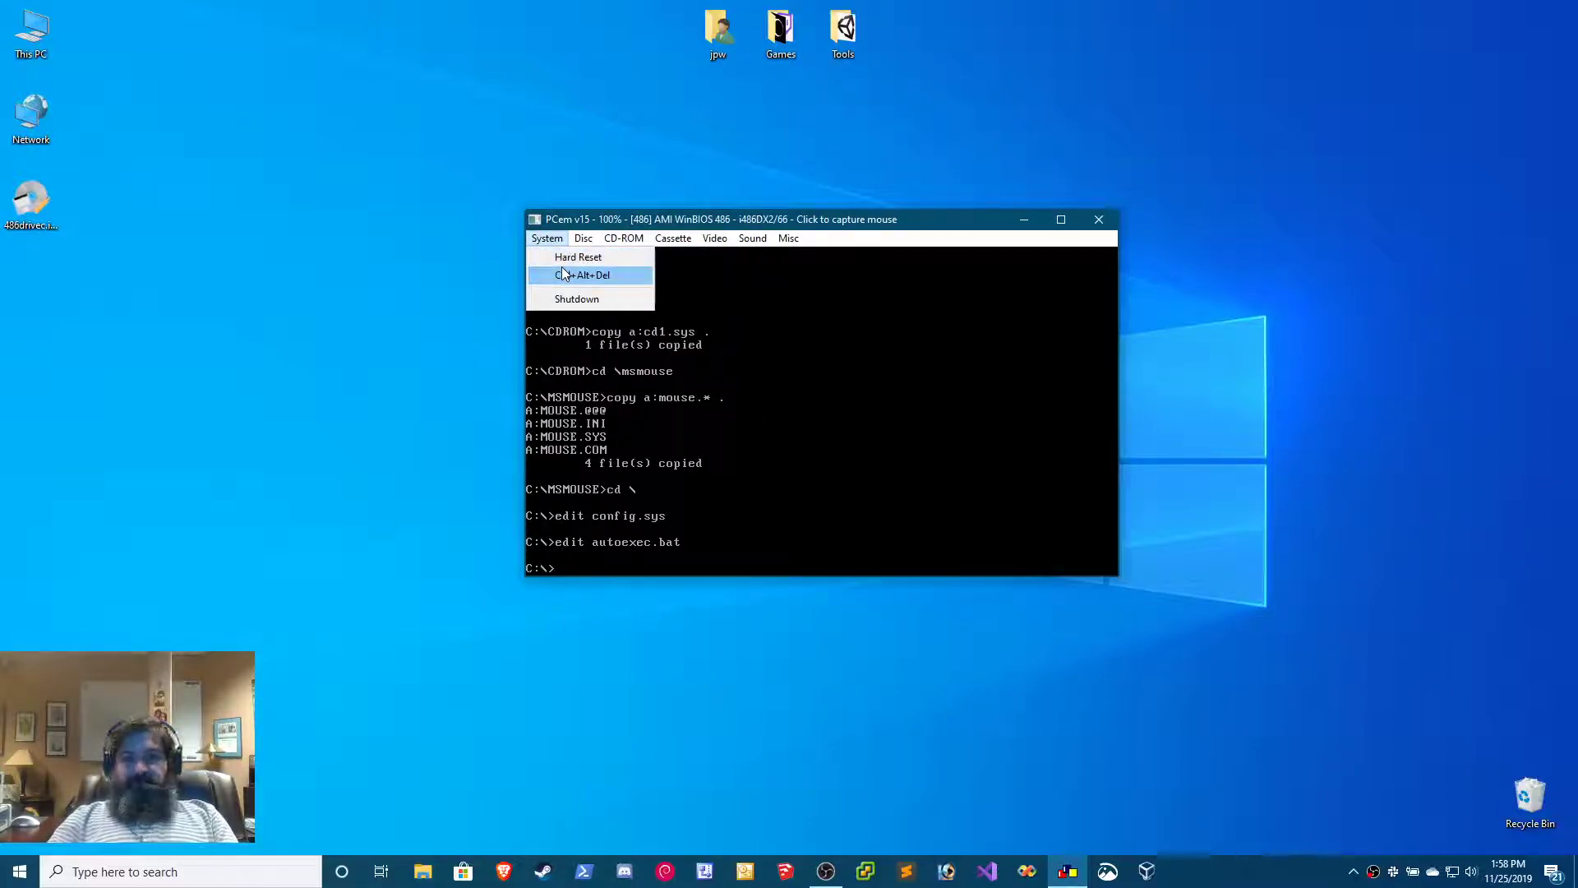
click(565, 275)
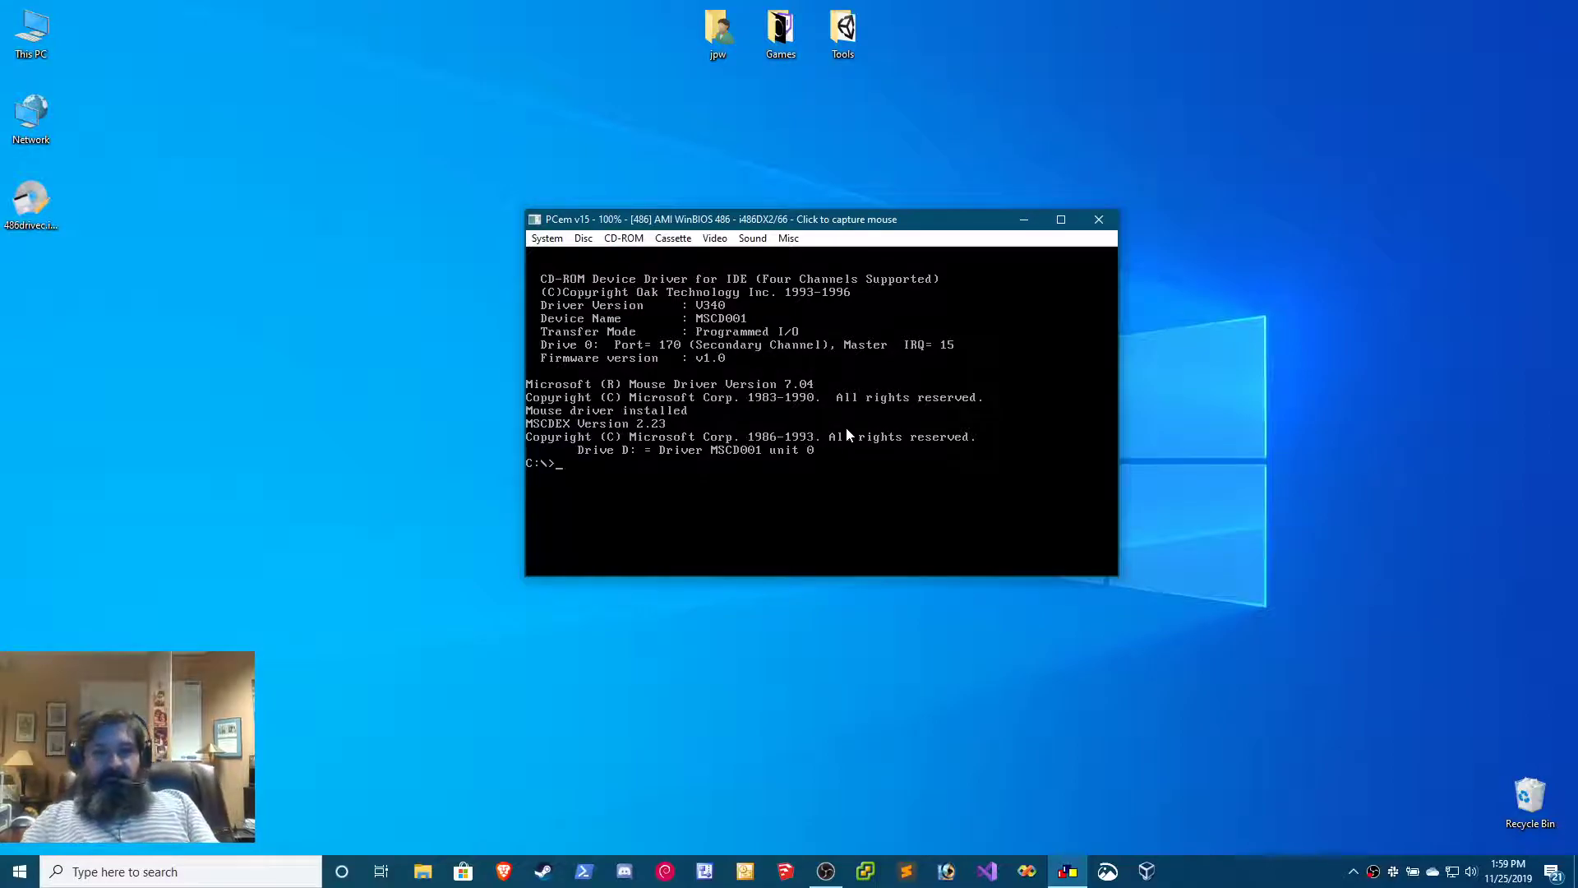
- Load the floppy image Suppdisk.img into drive A, switch to that drive and list its files in wide format
click(585, 239)
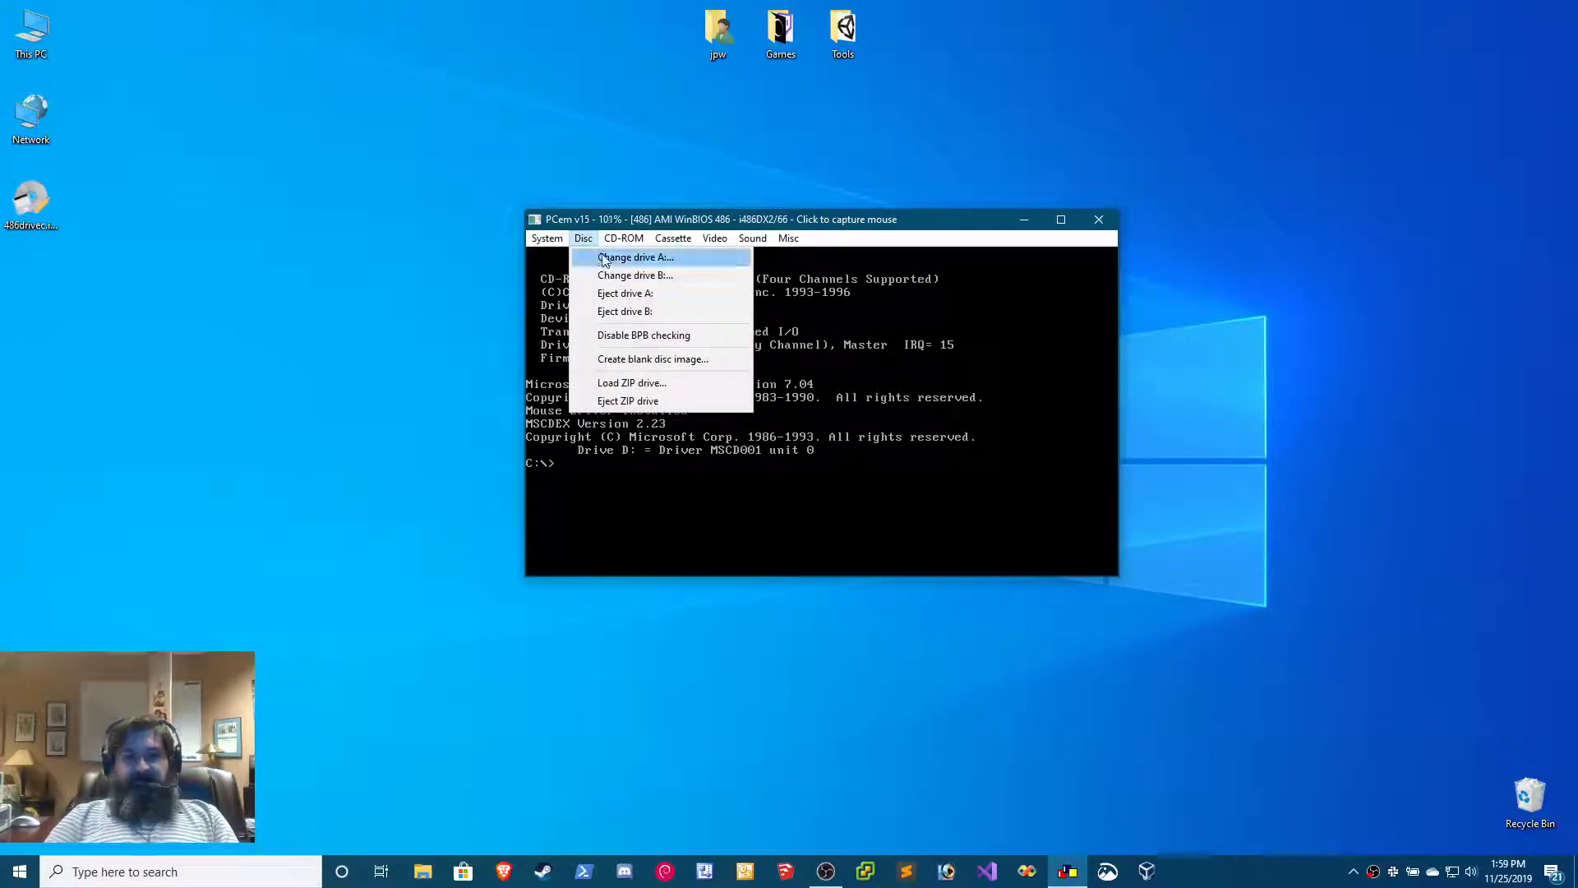
click(608, 257)
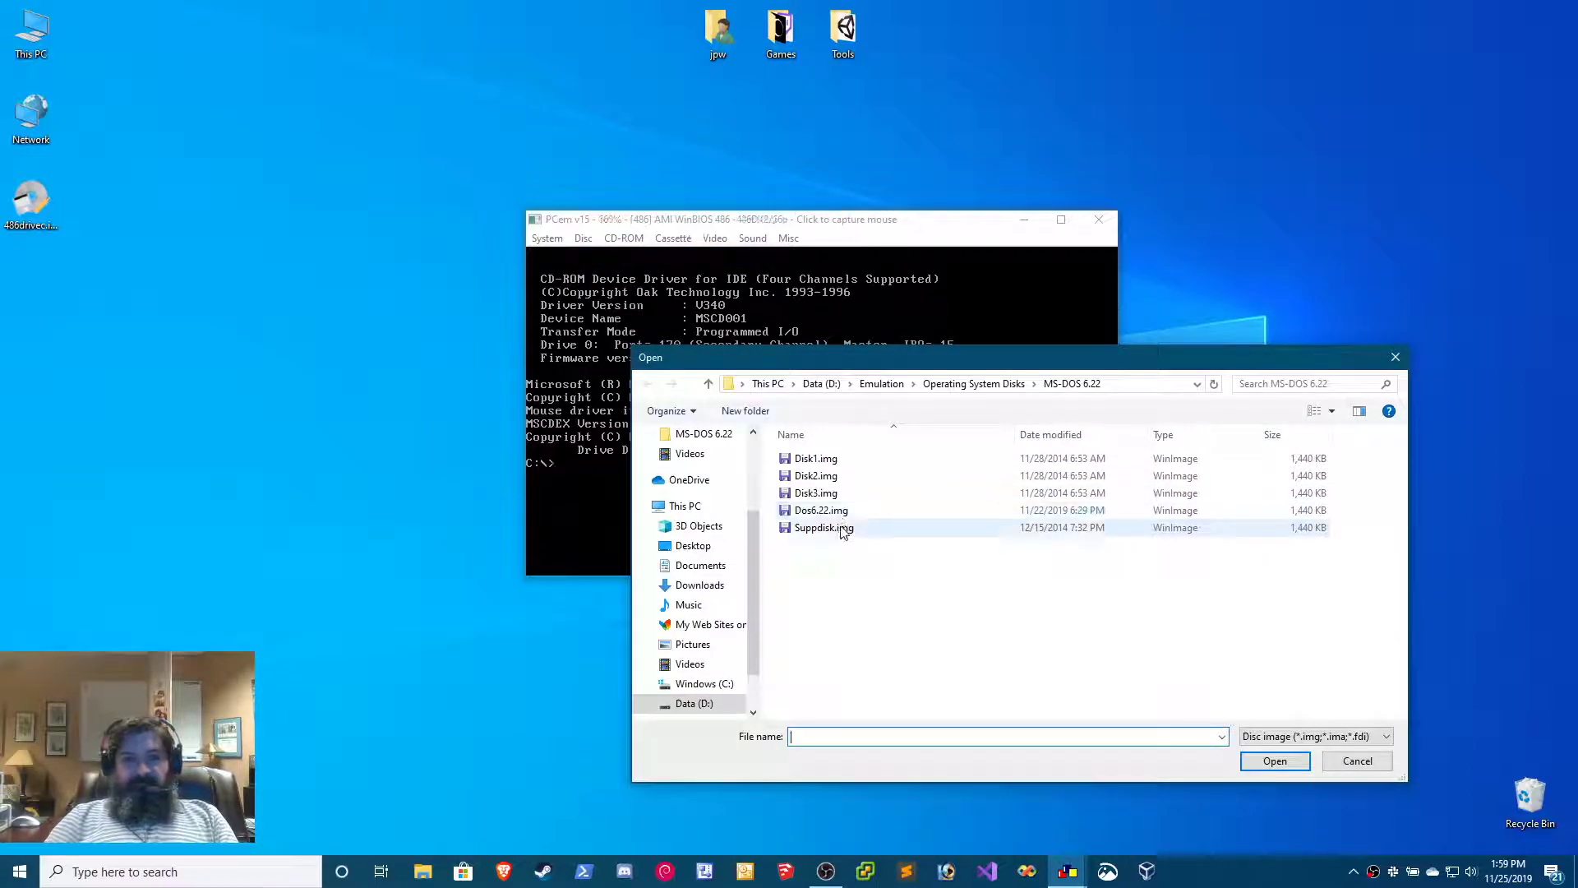
double_click(846, 525)
text(a:)
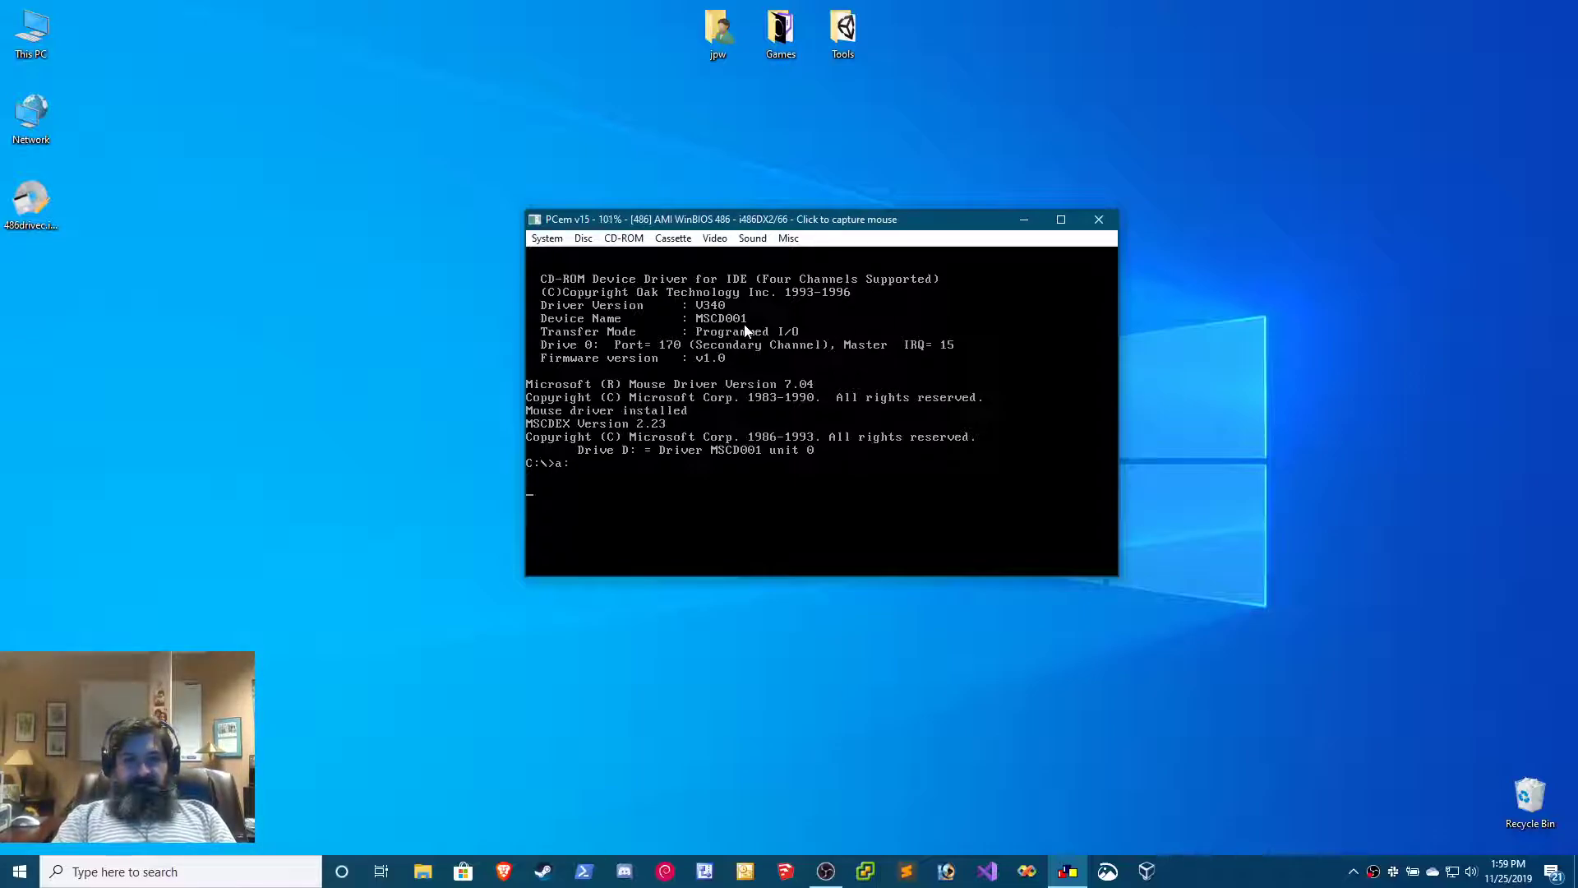
text(  A:\>dir /w)
key(Return)
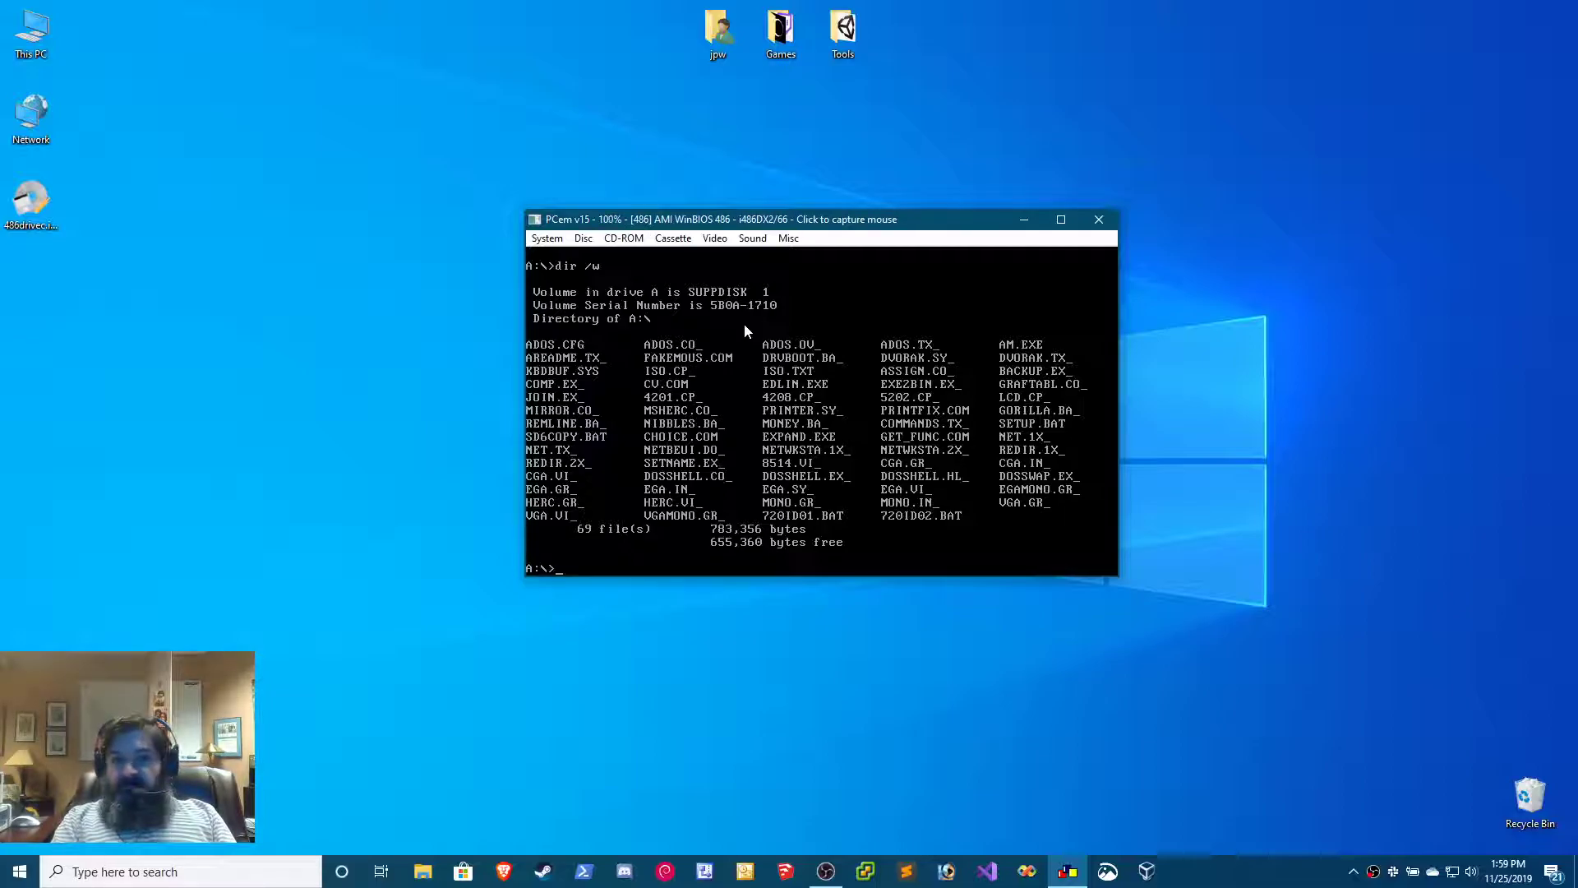
- Check the usage of the supplemental disk's setup, and run it with target c:\dos, choosing to install all the components
text(setup)
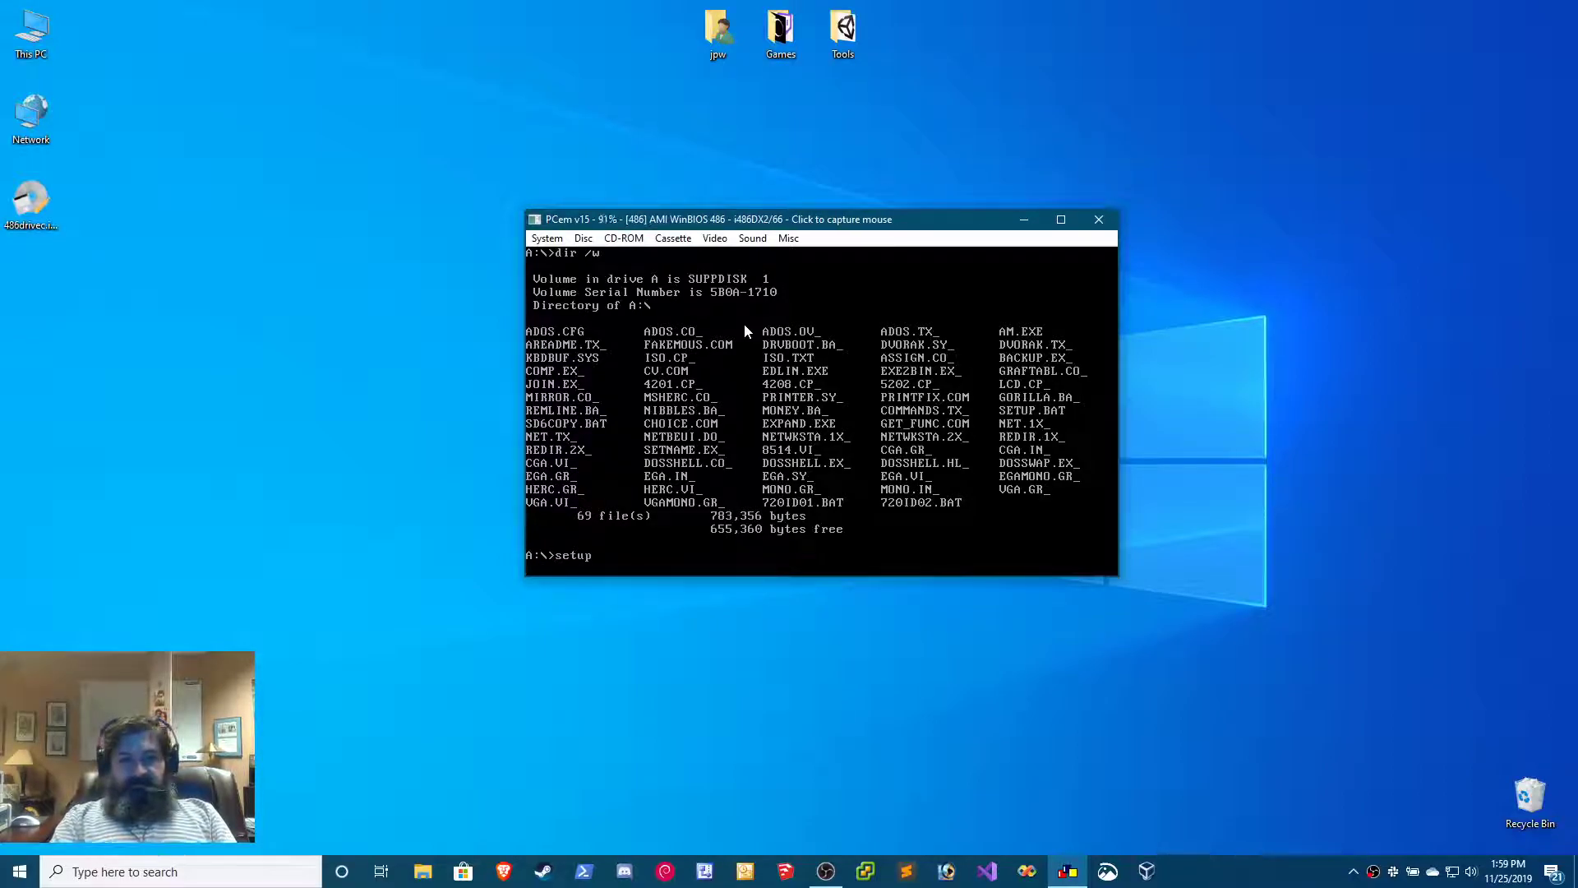
key(Return)
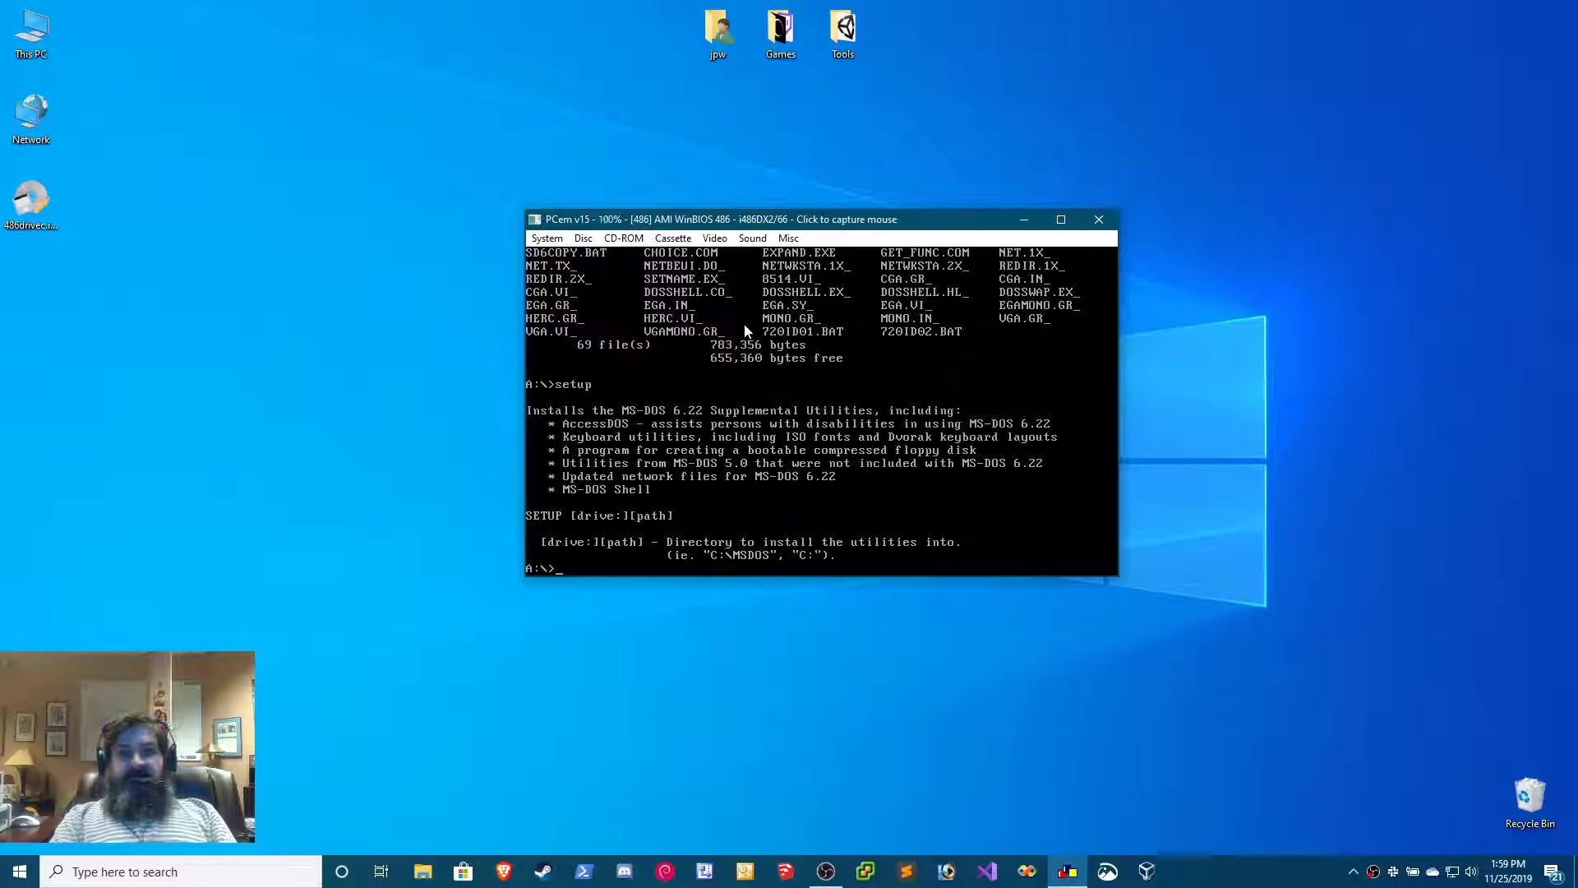
text(se)
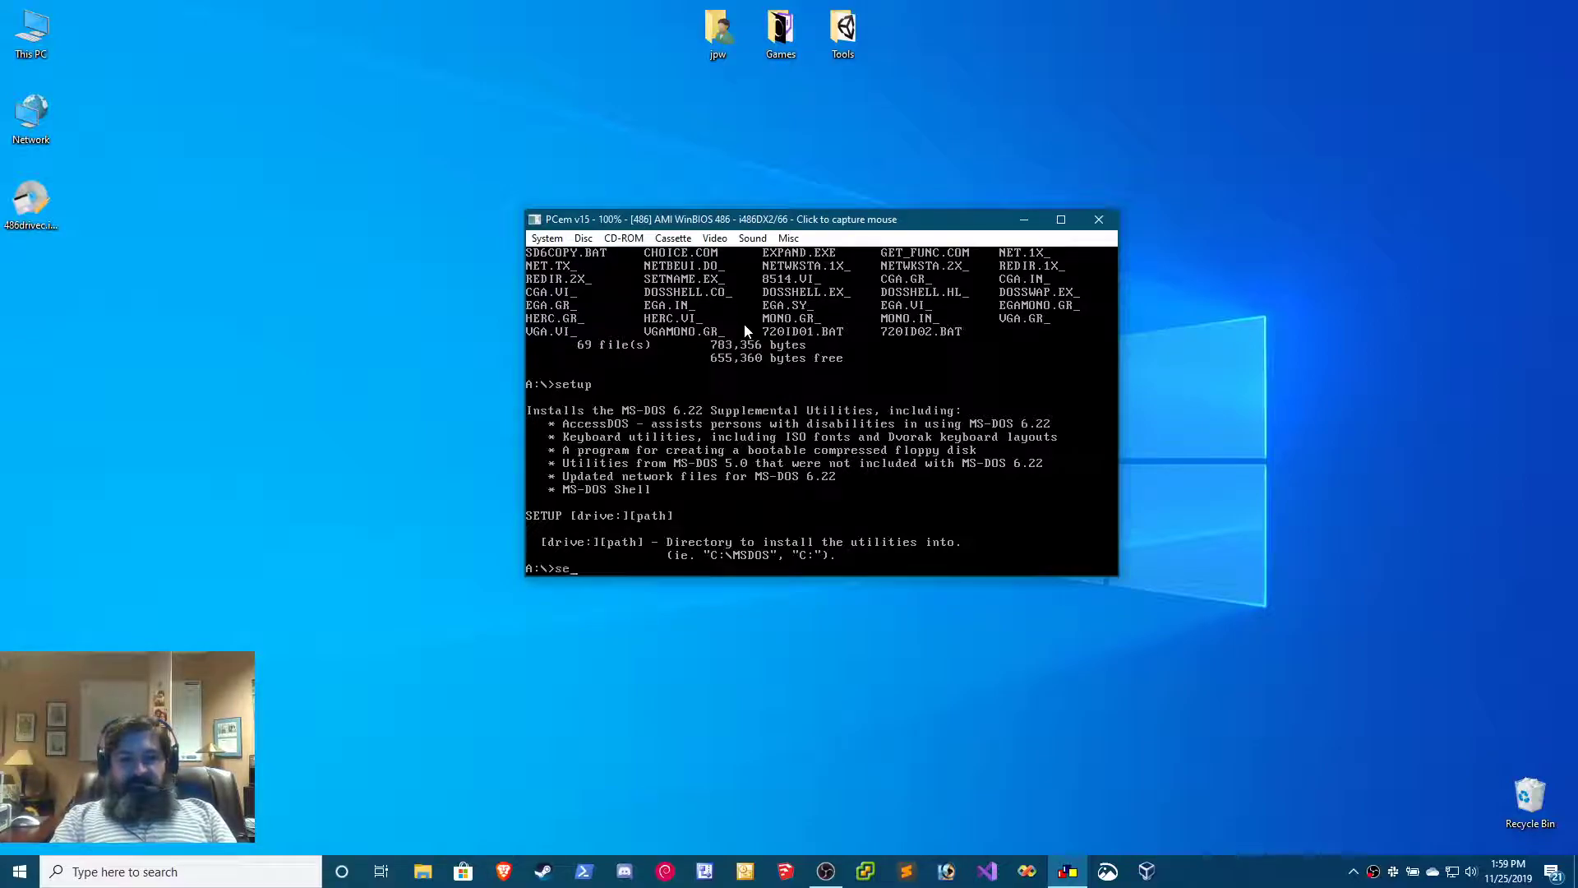
text(tup c:\dos)
key(Return)
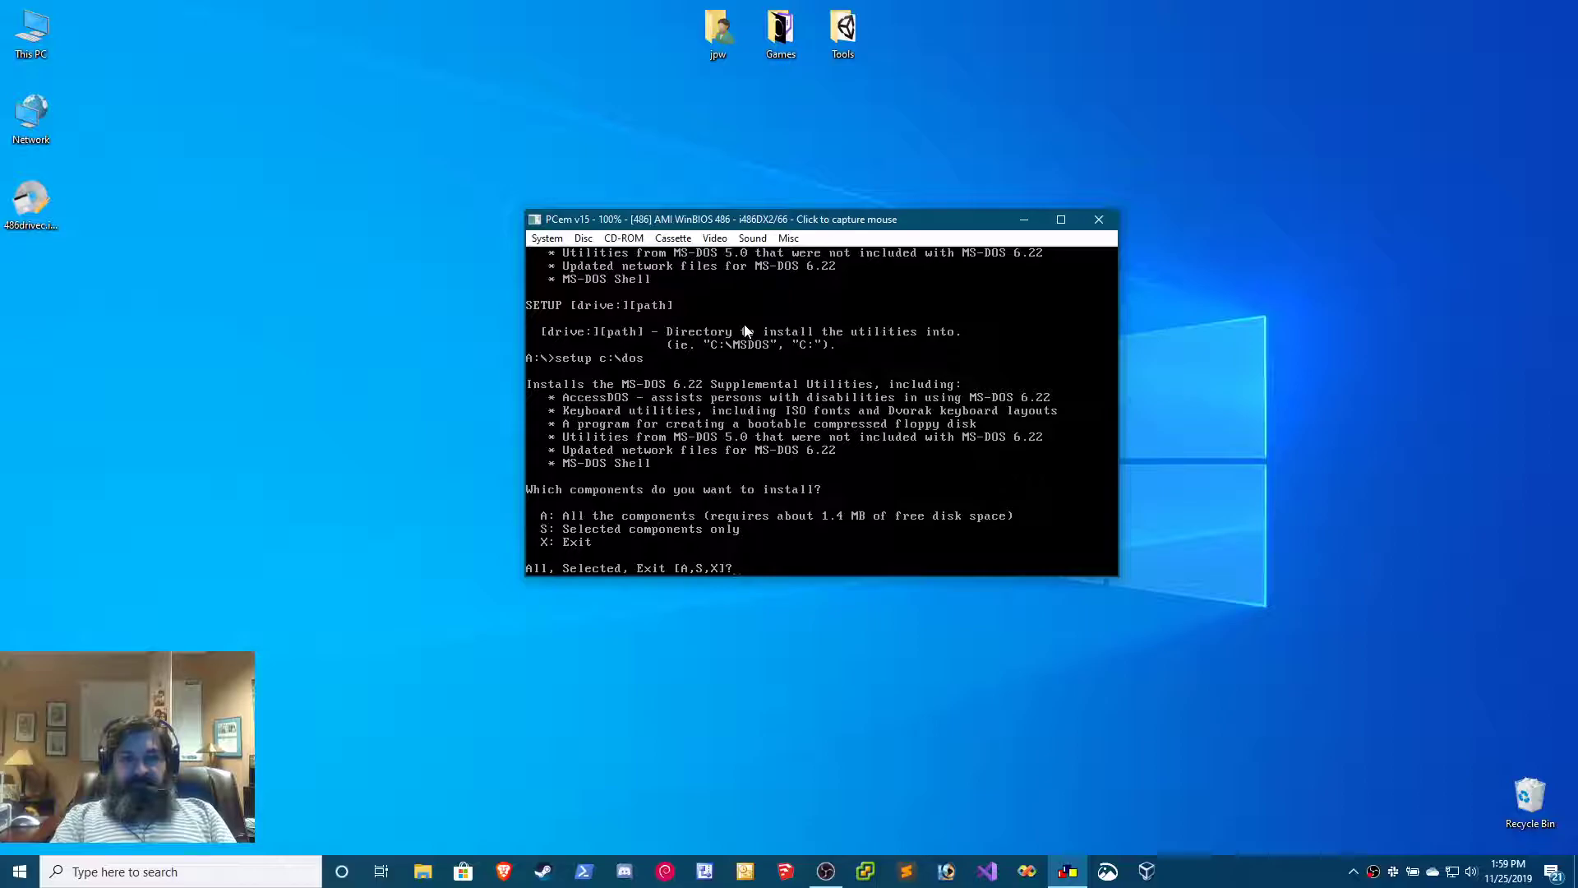
text(A)
key(Return)
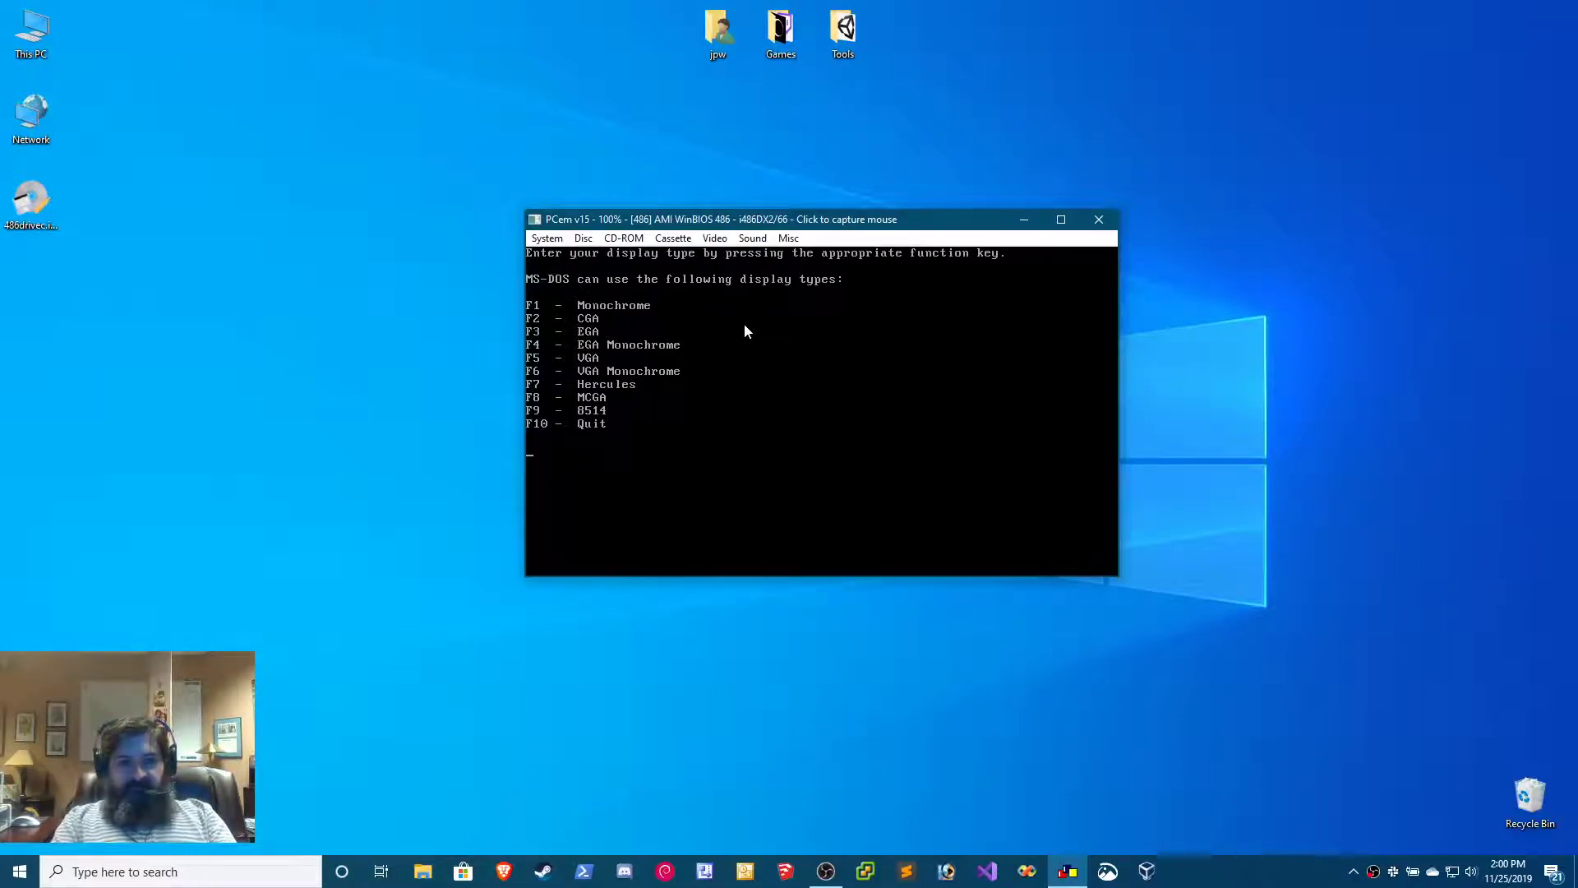
- Choose and confirm VGA as the display type, and allow the existing ISO.CPI in c:\dos to be overwritten
key(F5)
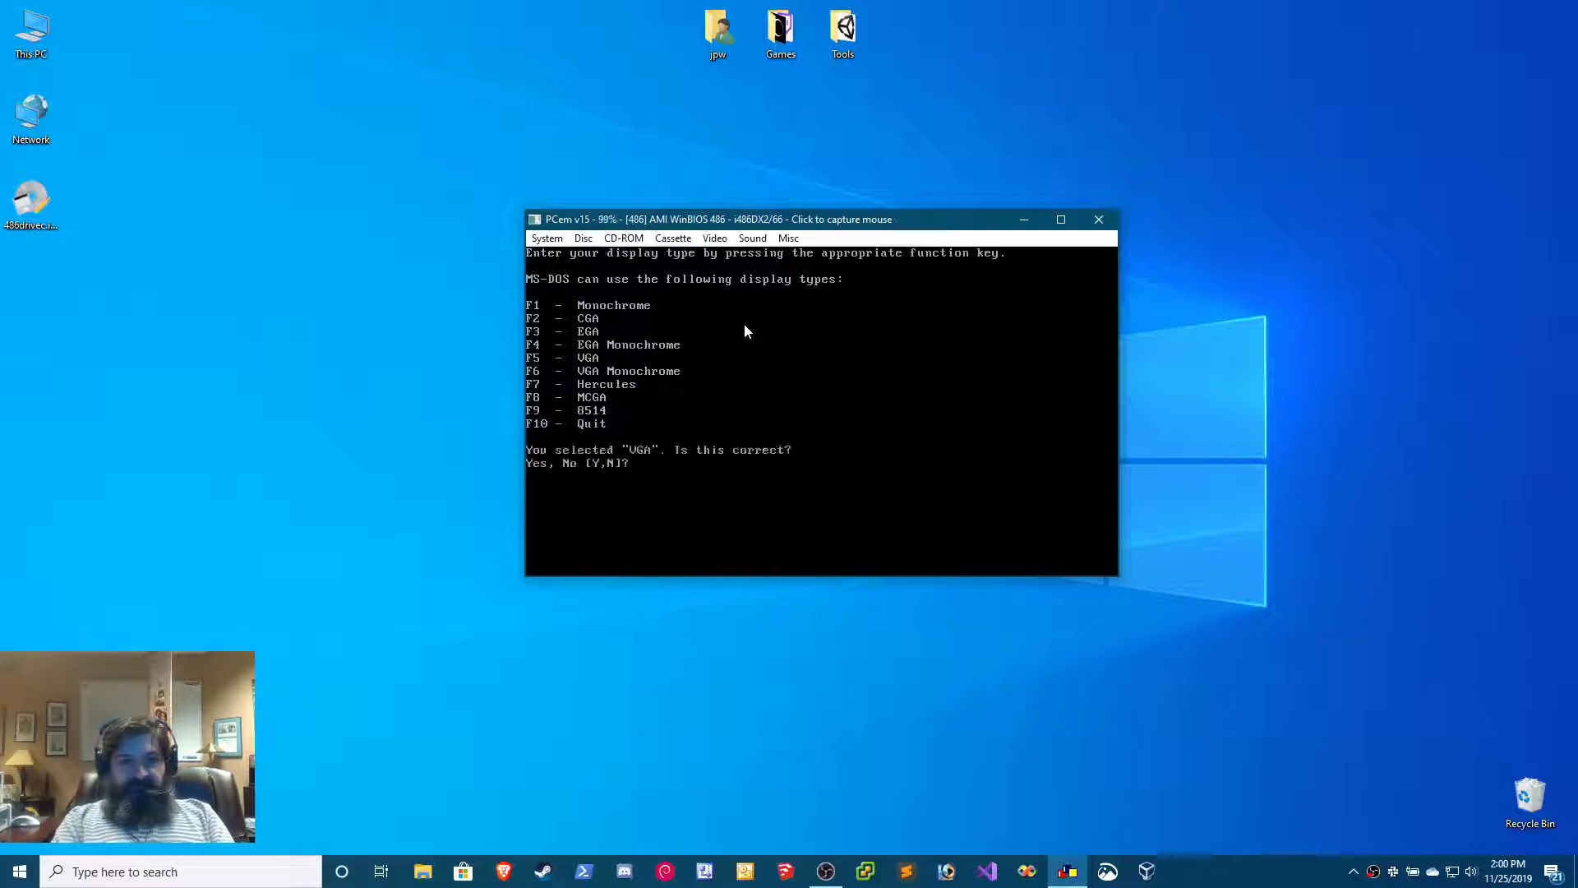
text(Y)
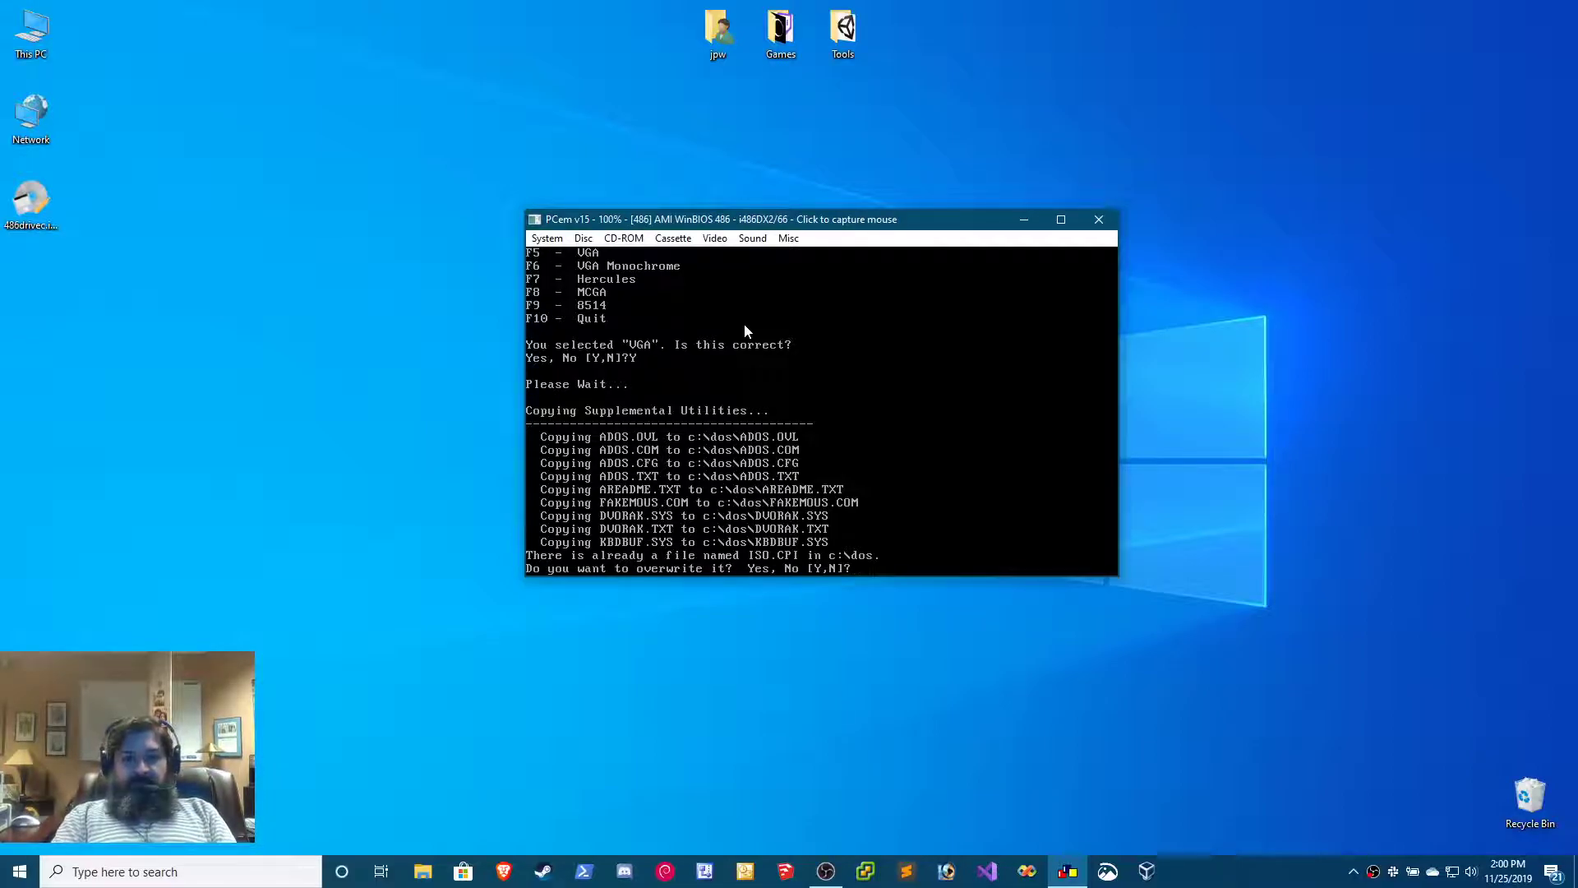
text(Y)
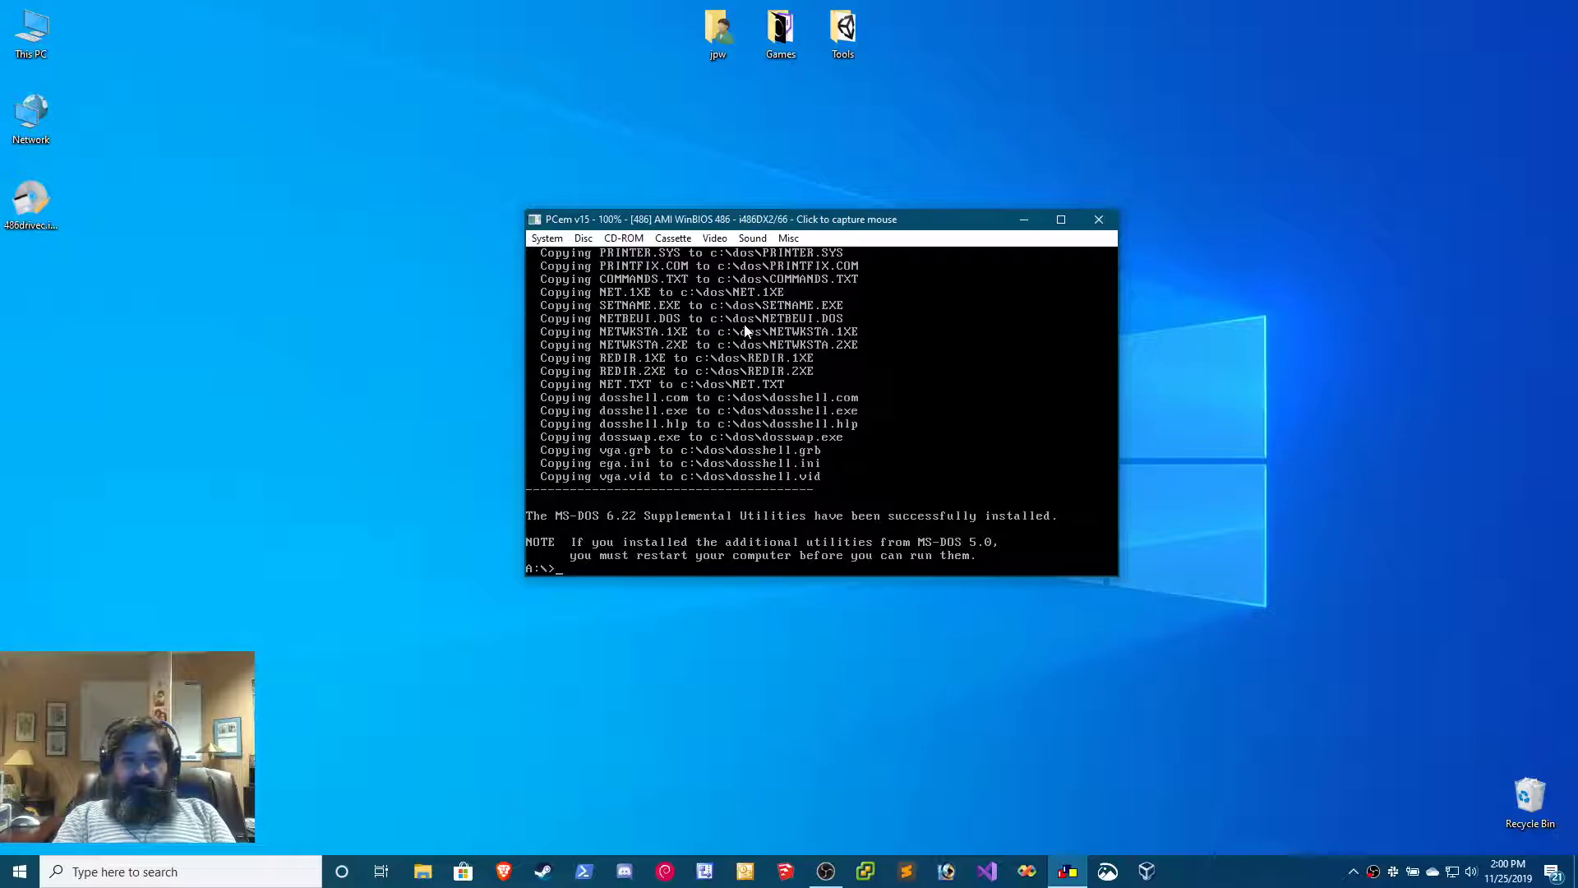
- Switch to drive C, change to the DOS directory and list its files in wide format
text(cd \)
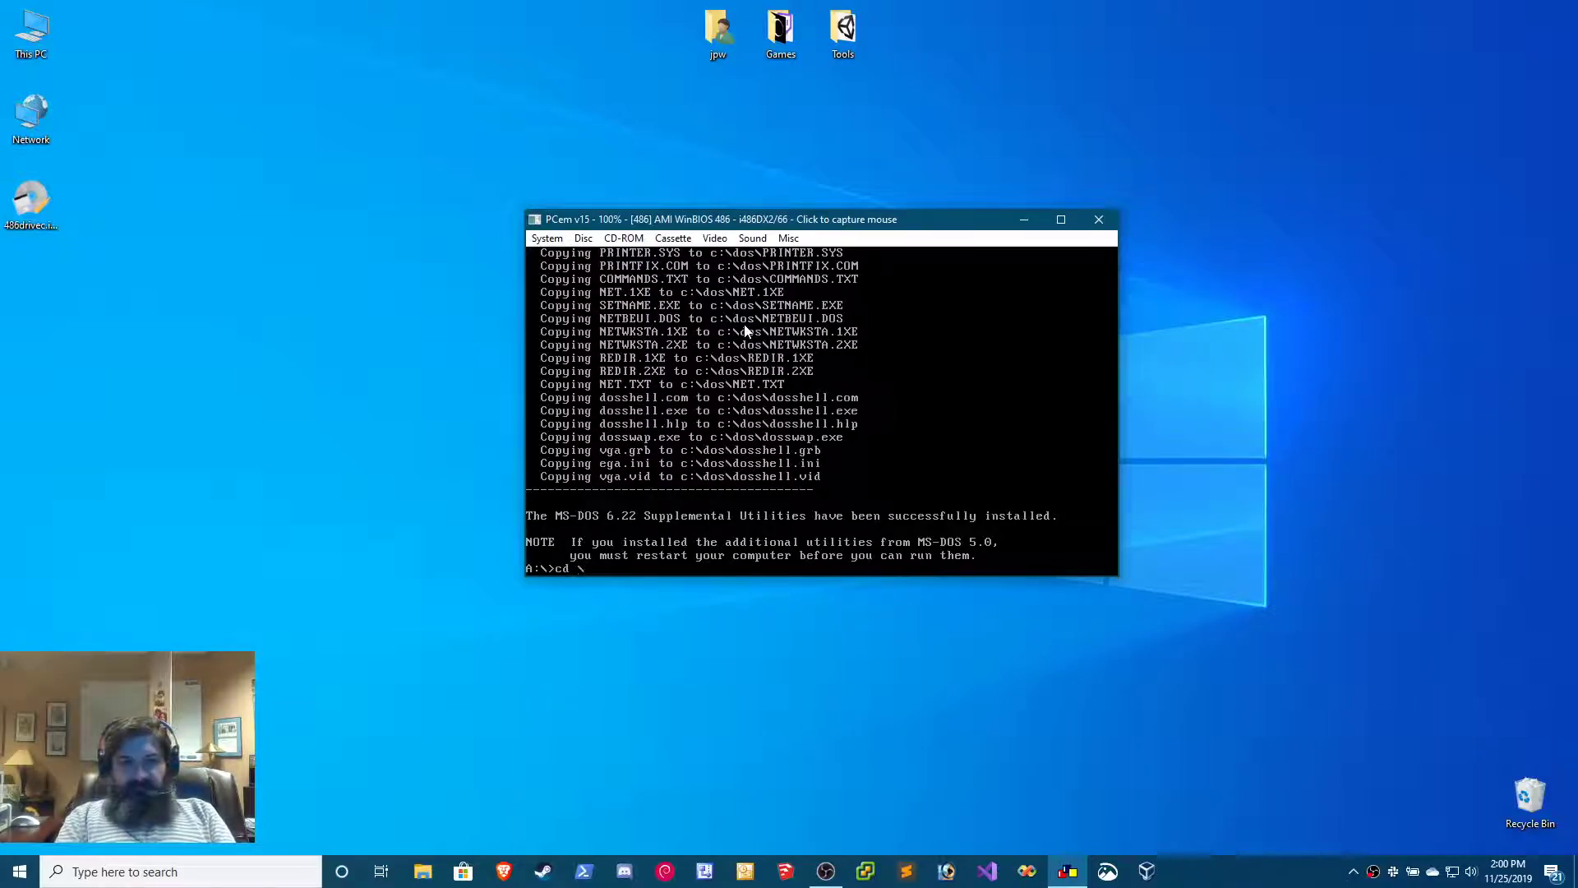
key(BackSpace)
key(BackSpace)
key(BackSpace)
text(:)
key(Return)
text(cd do)
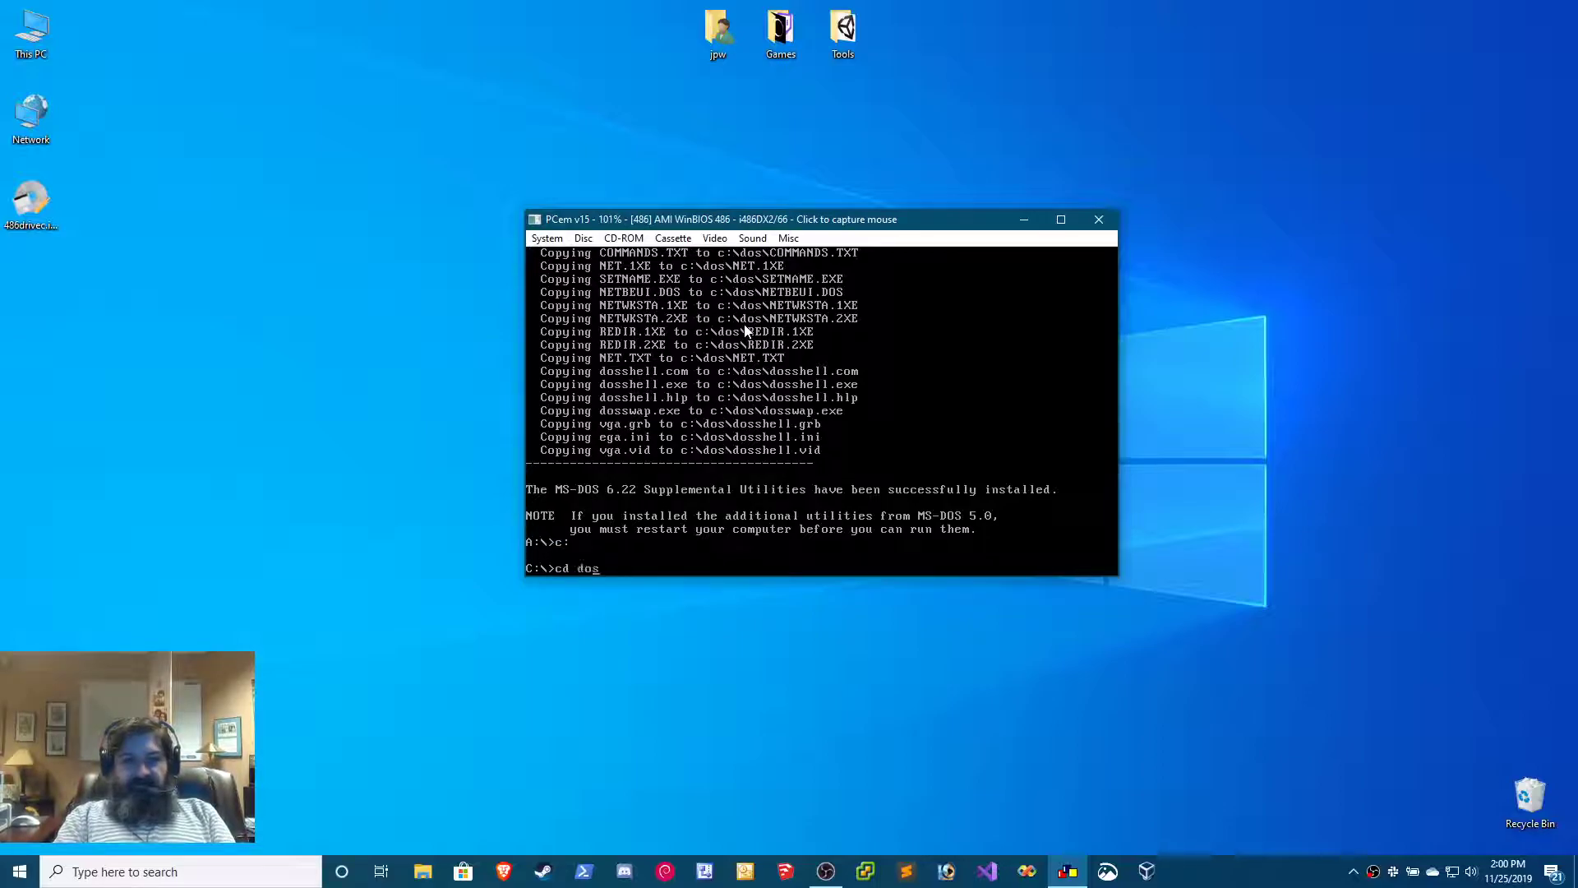
text(s)
key(Return)
text(dir /)
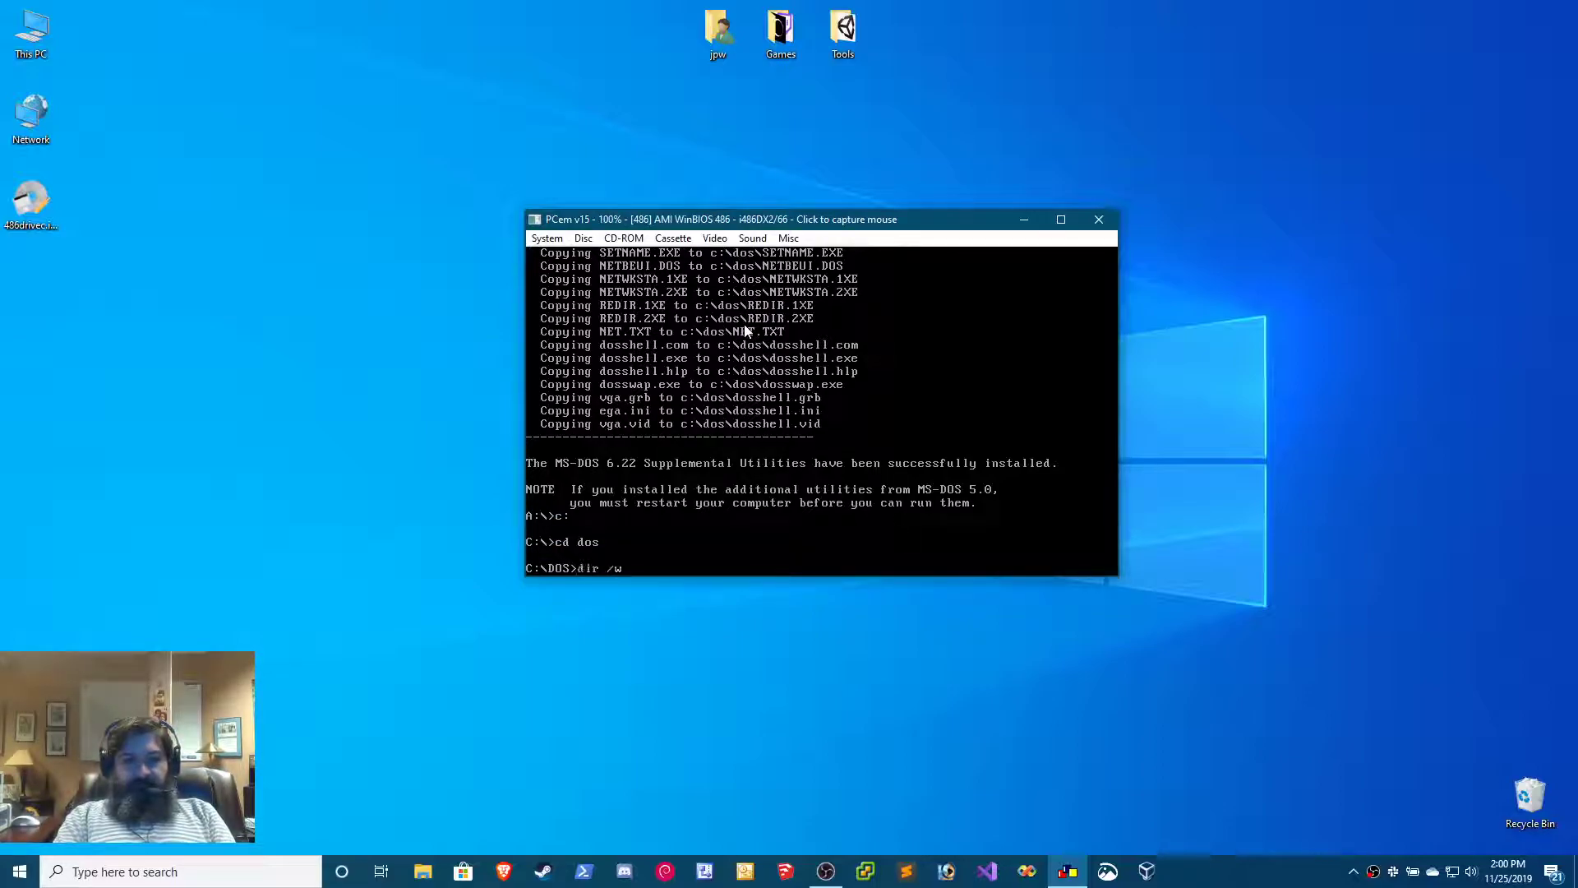
text(w)
key(Return)
- List only the *.exe files in C:\DOS in wide, paged format
text(dir /)
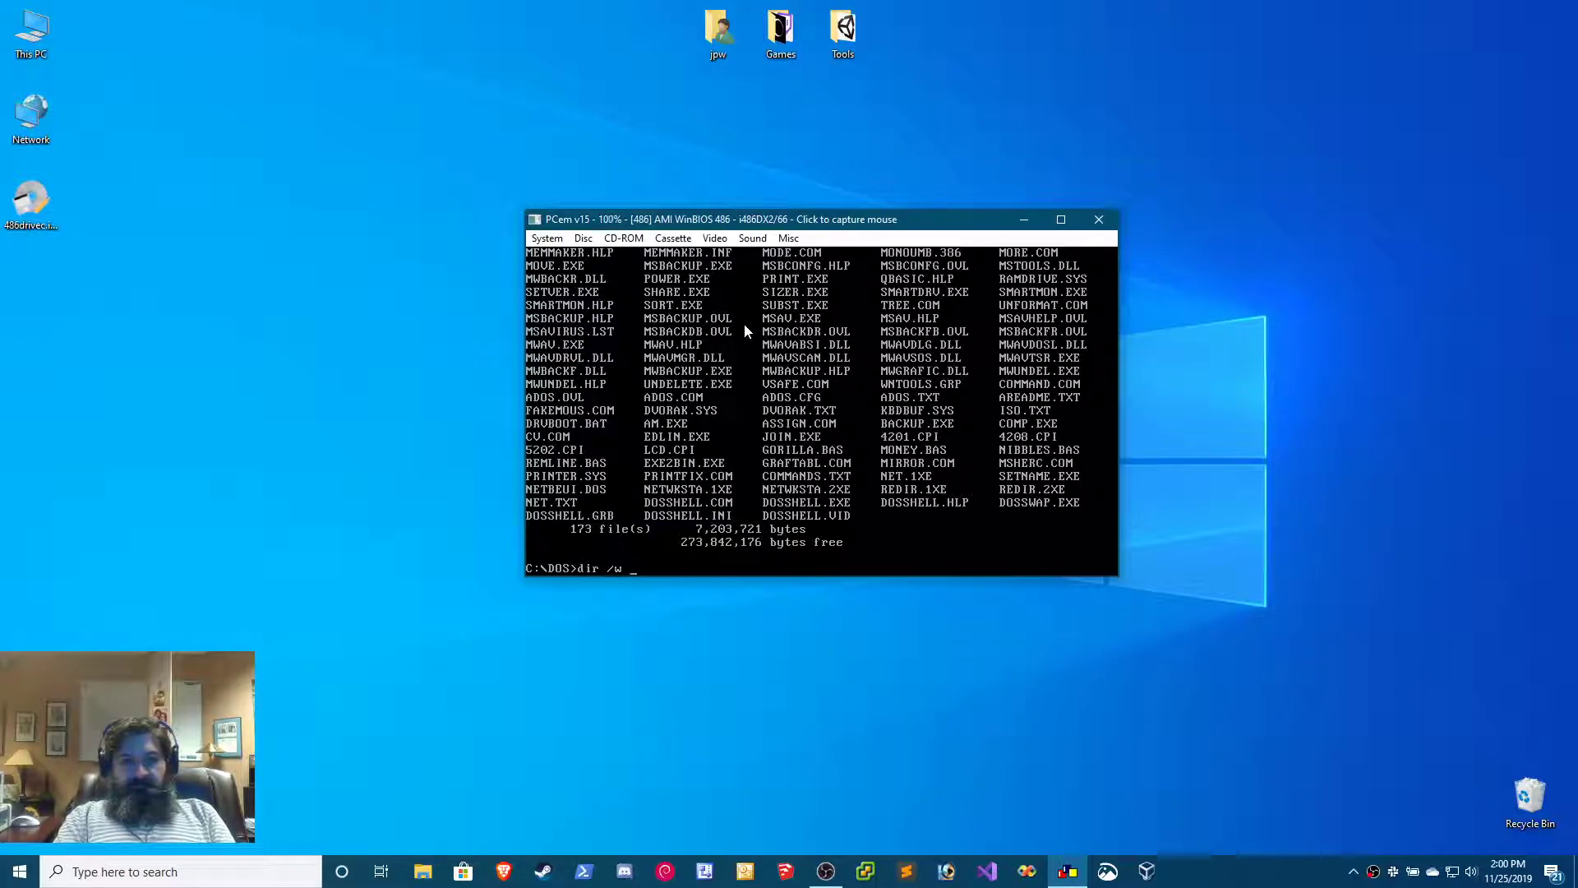
text(w /p )
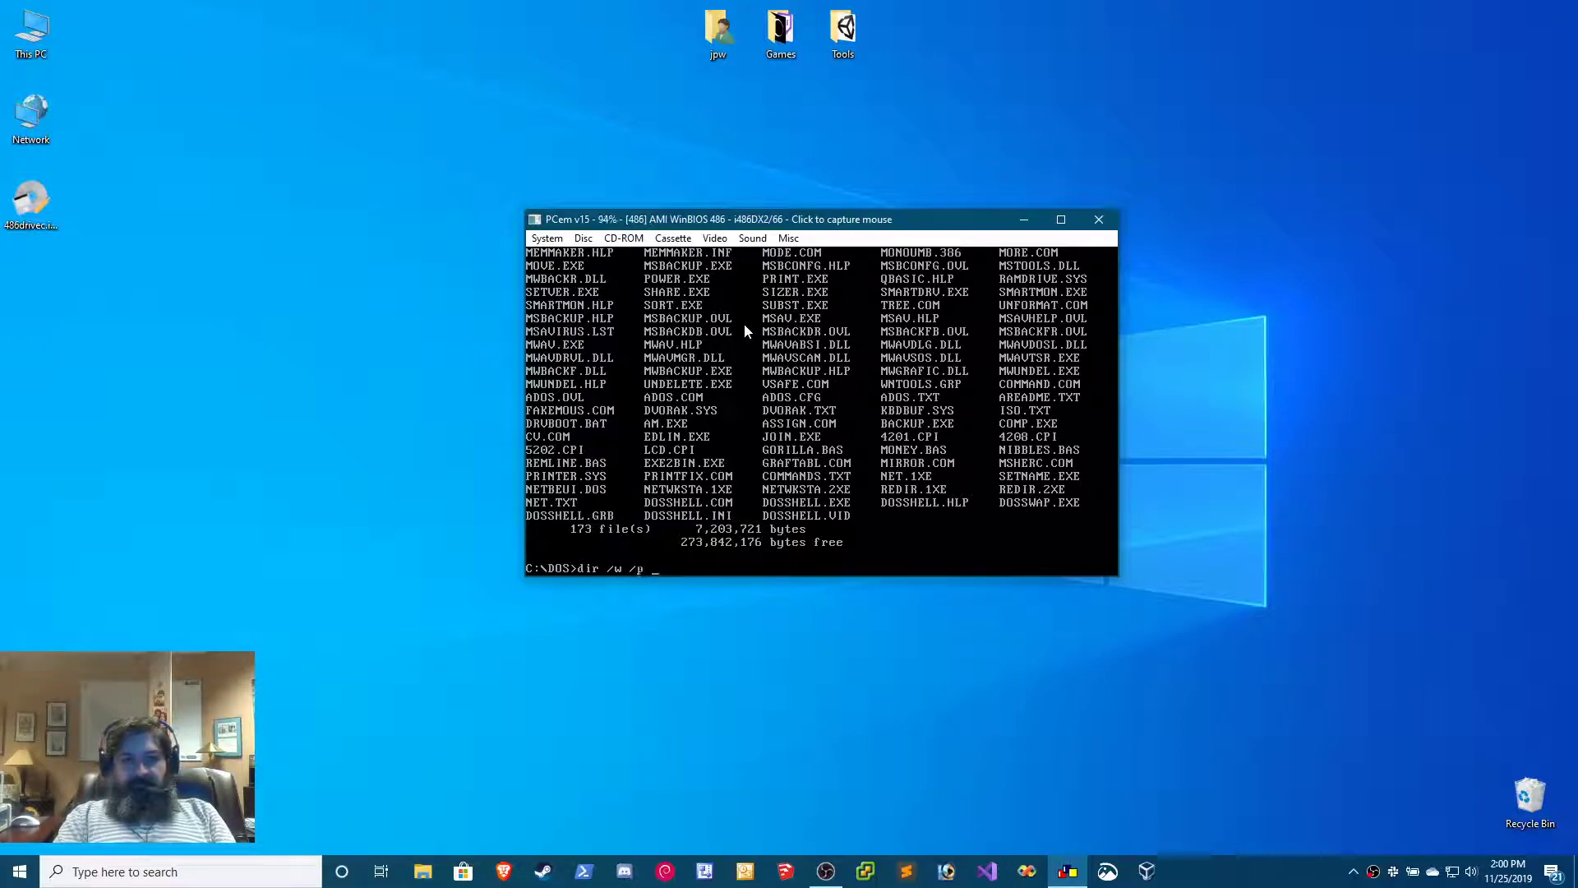
text(*.exe)
key(Return)
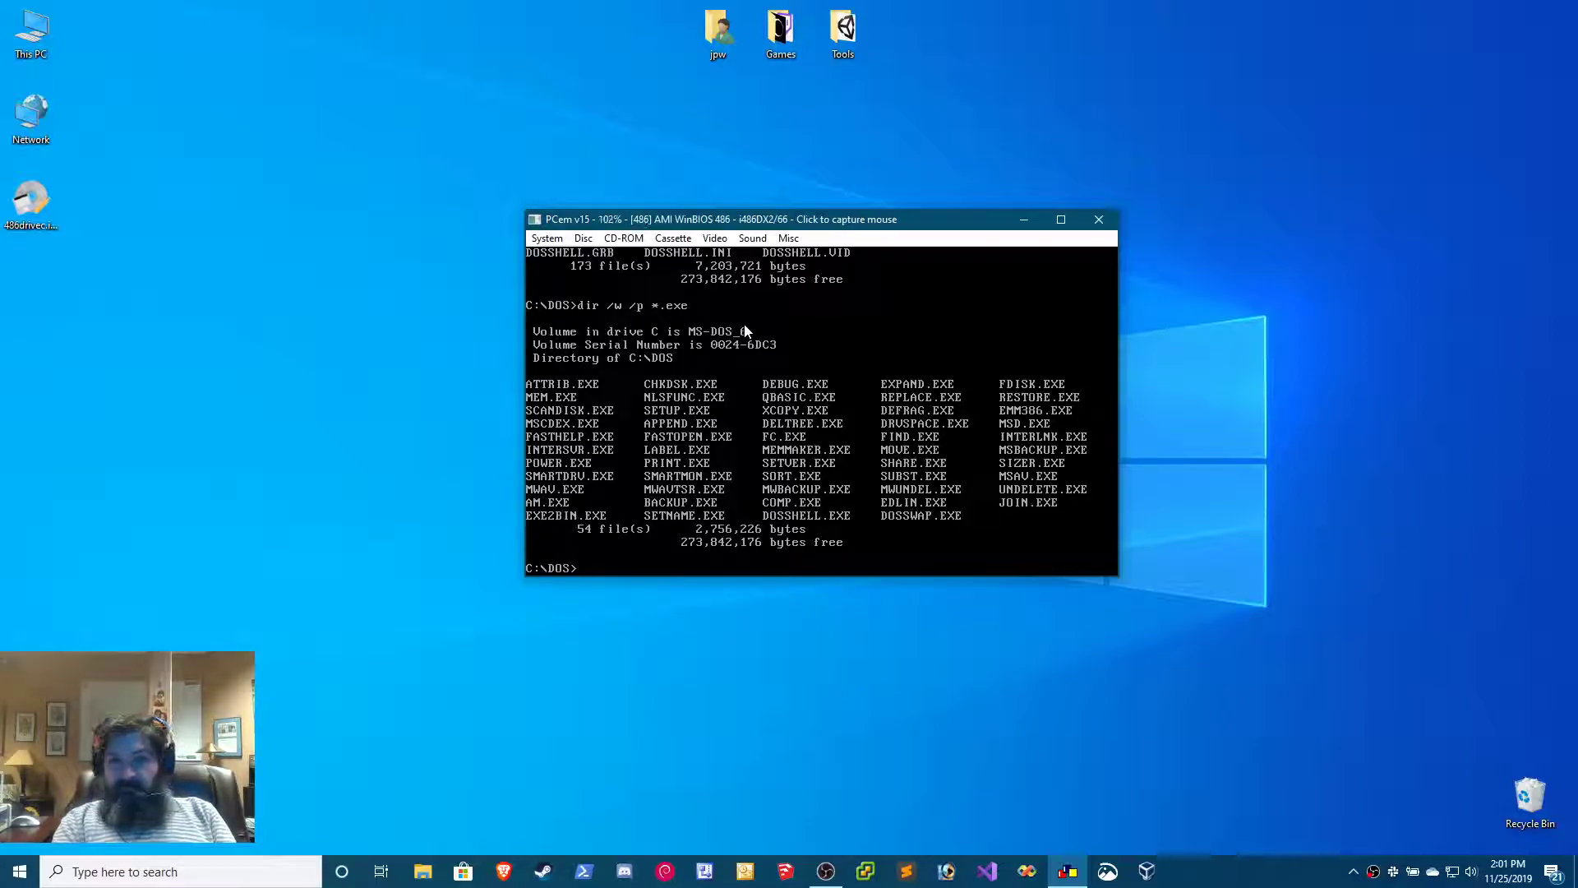
- Try to run gwbasic, and start the MS-DOS Shell in graphics mode with dosshell /g
text(wbasic)
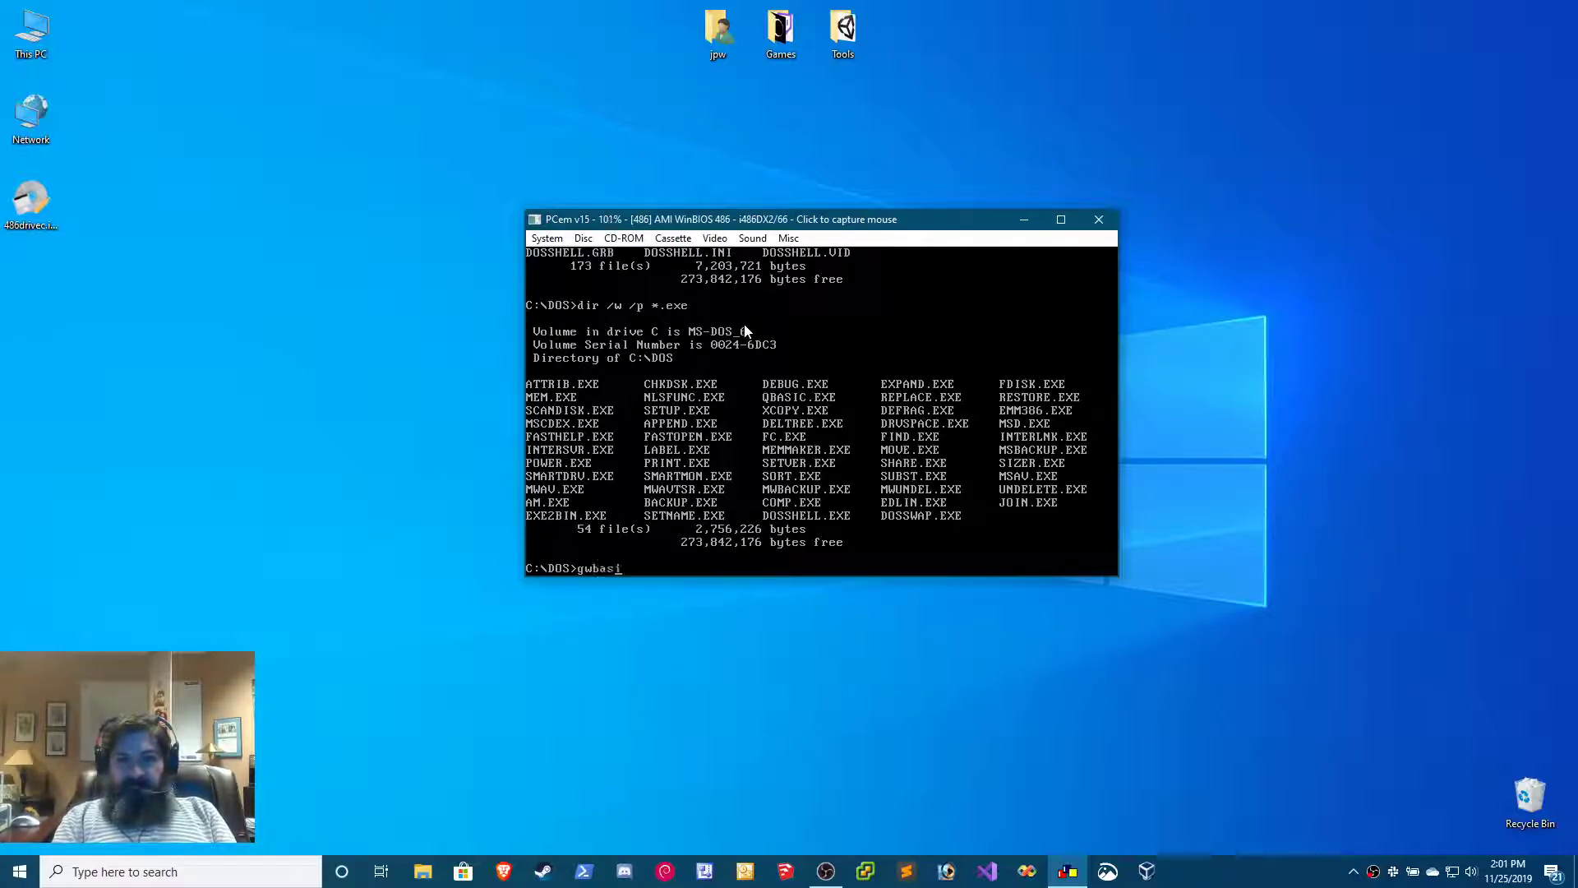
key(Return)
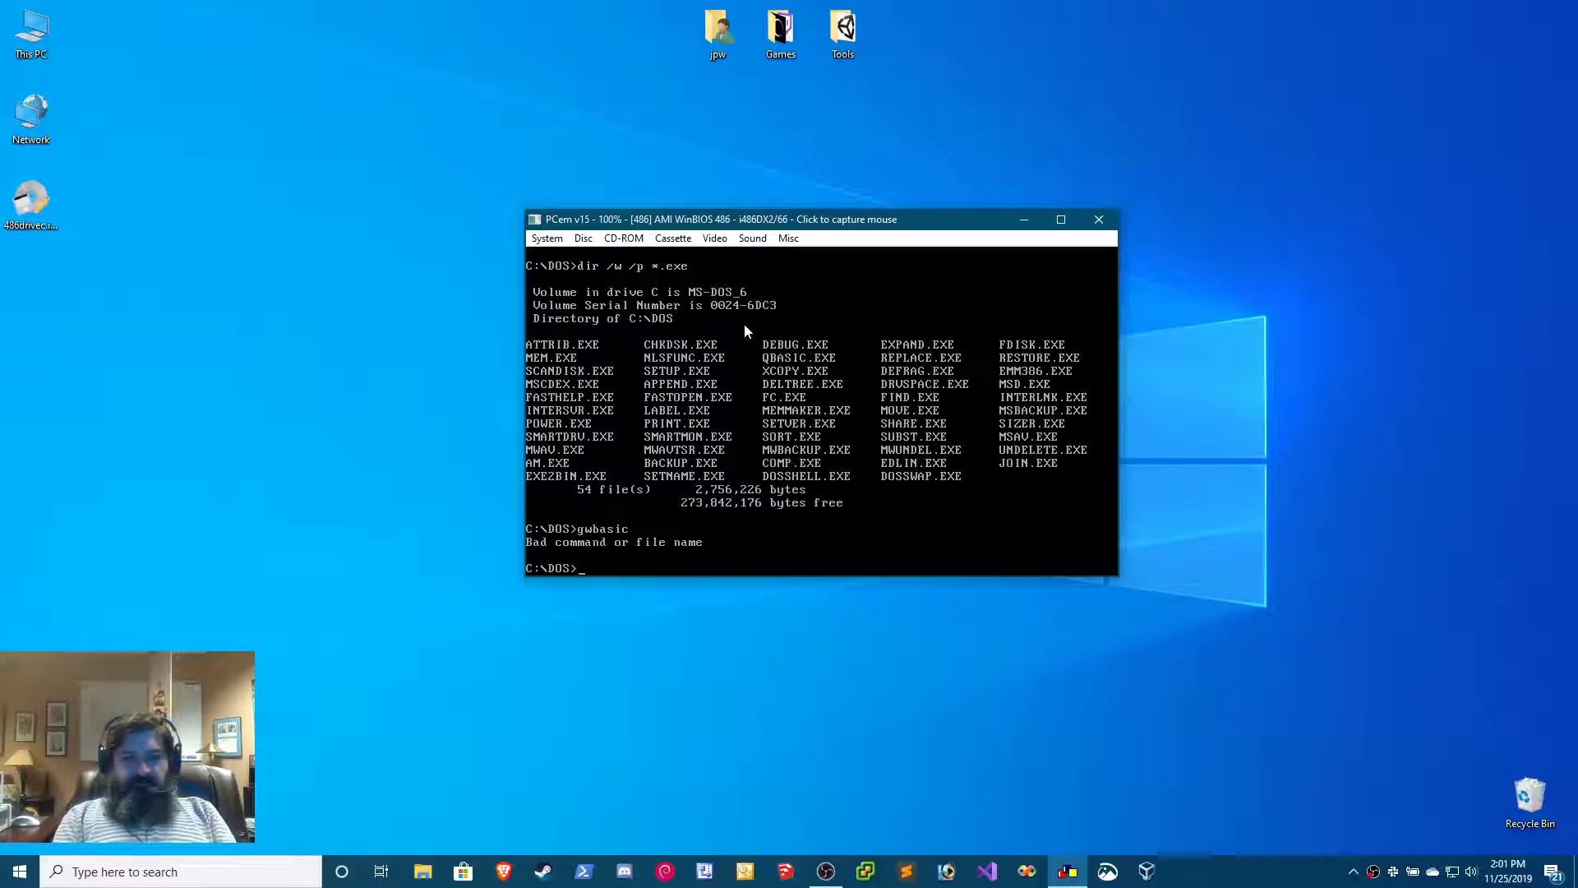
text(dossh)
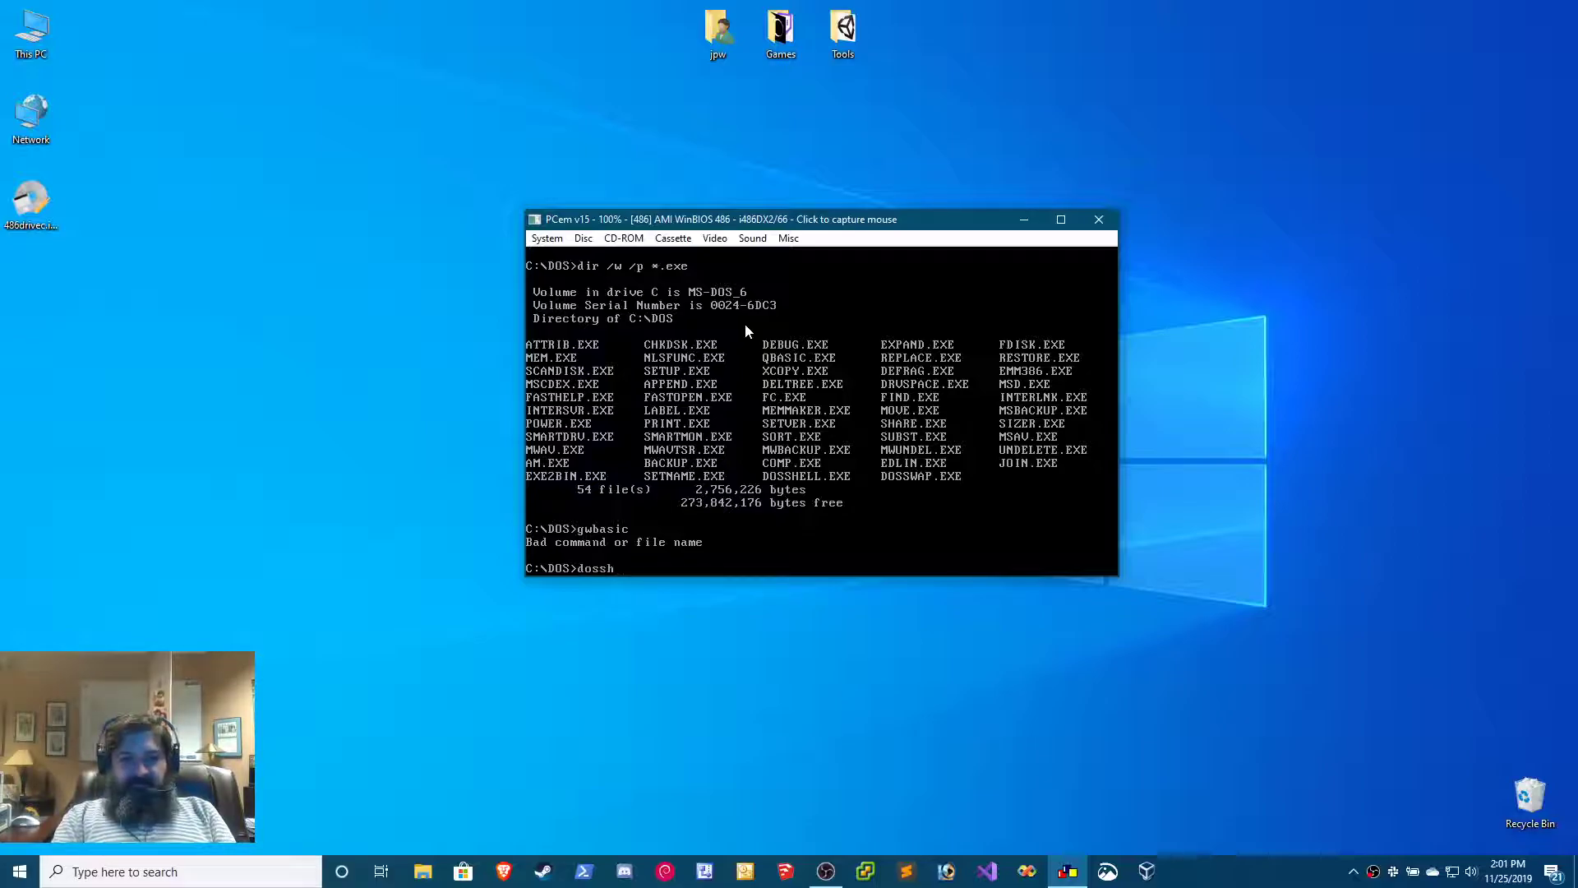
text(ell /g)
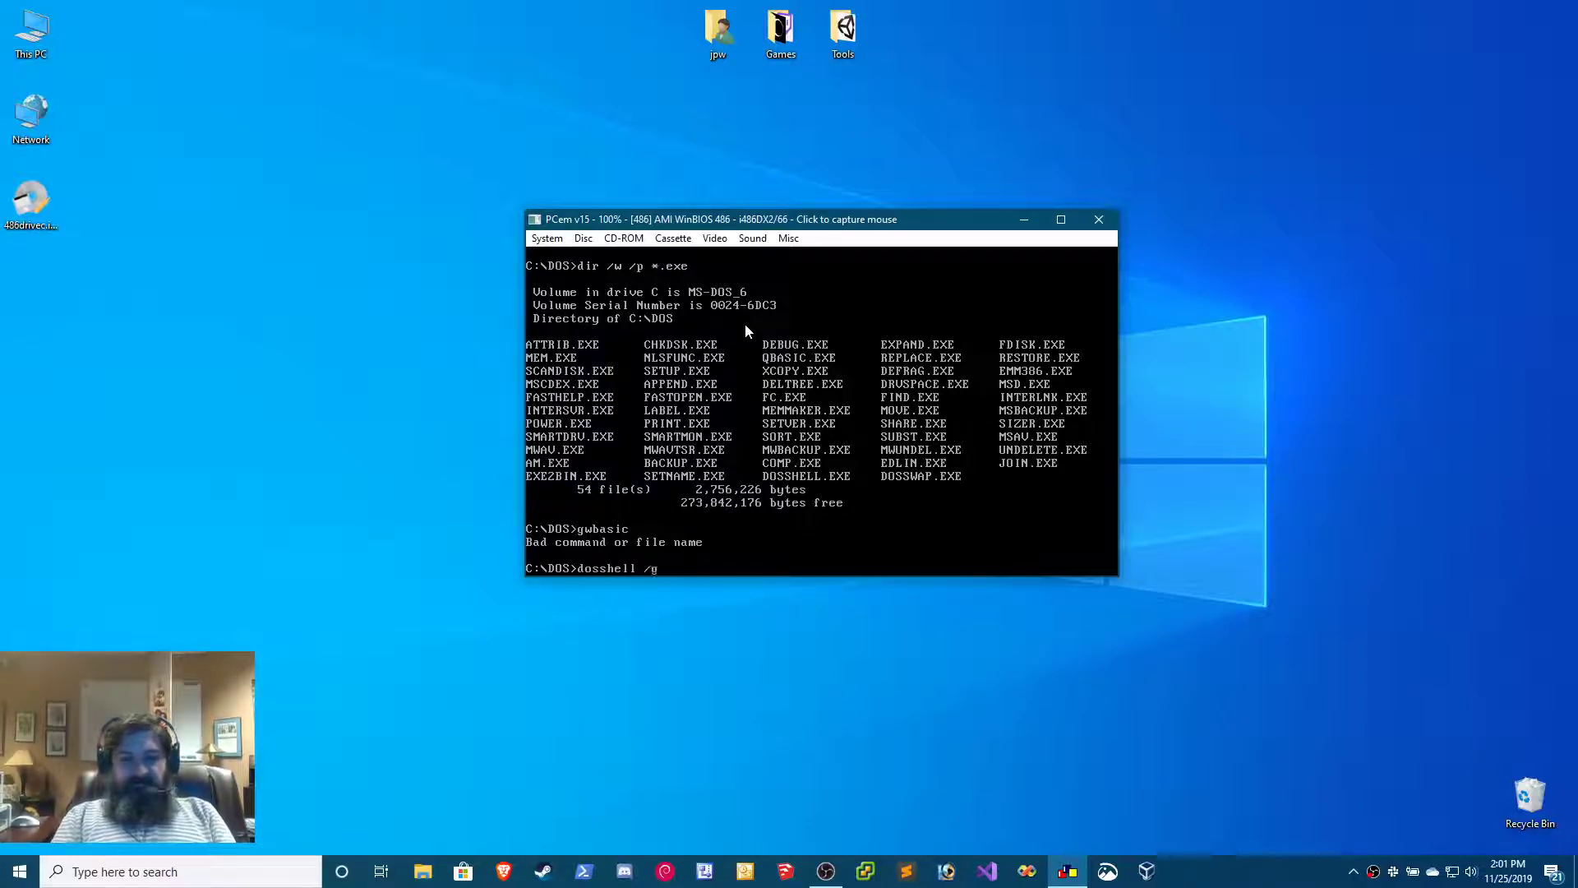
key(Return)
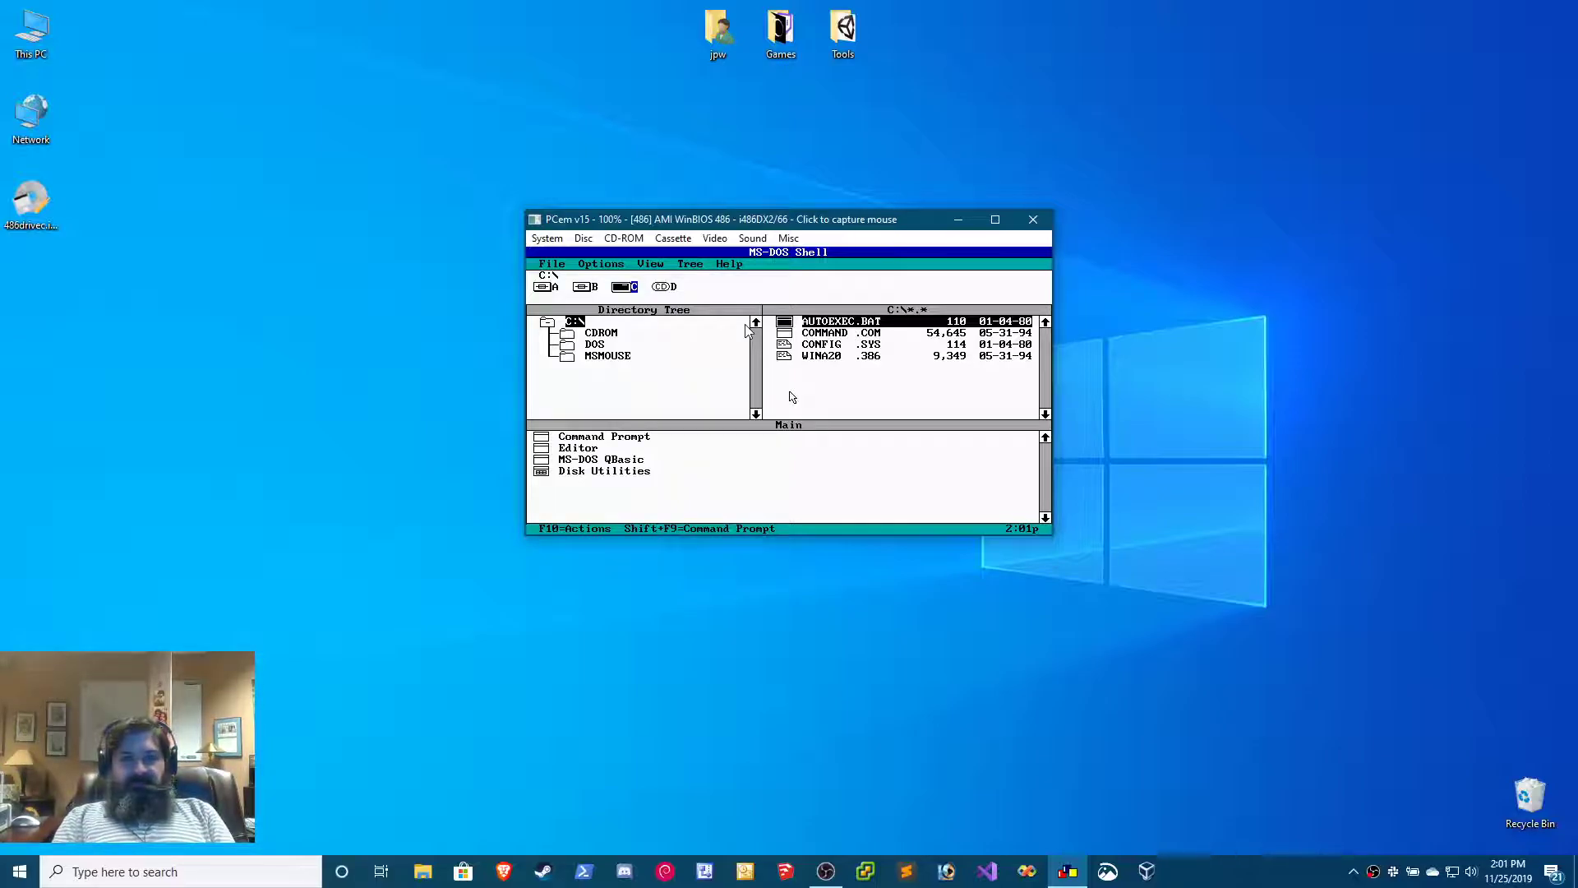
- Capture the mouse in the emulated PC, browse the MS-DOS Shell's file, option and view commands, and exit the shell
click(874, 453)
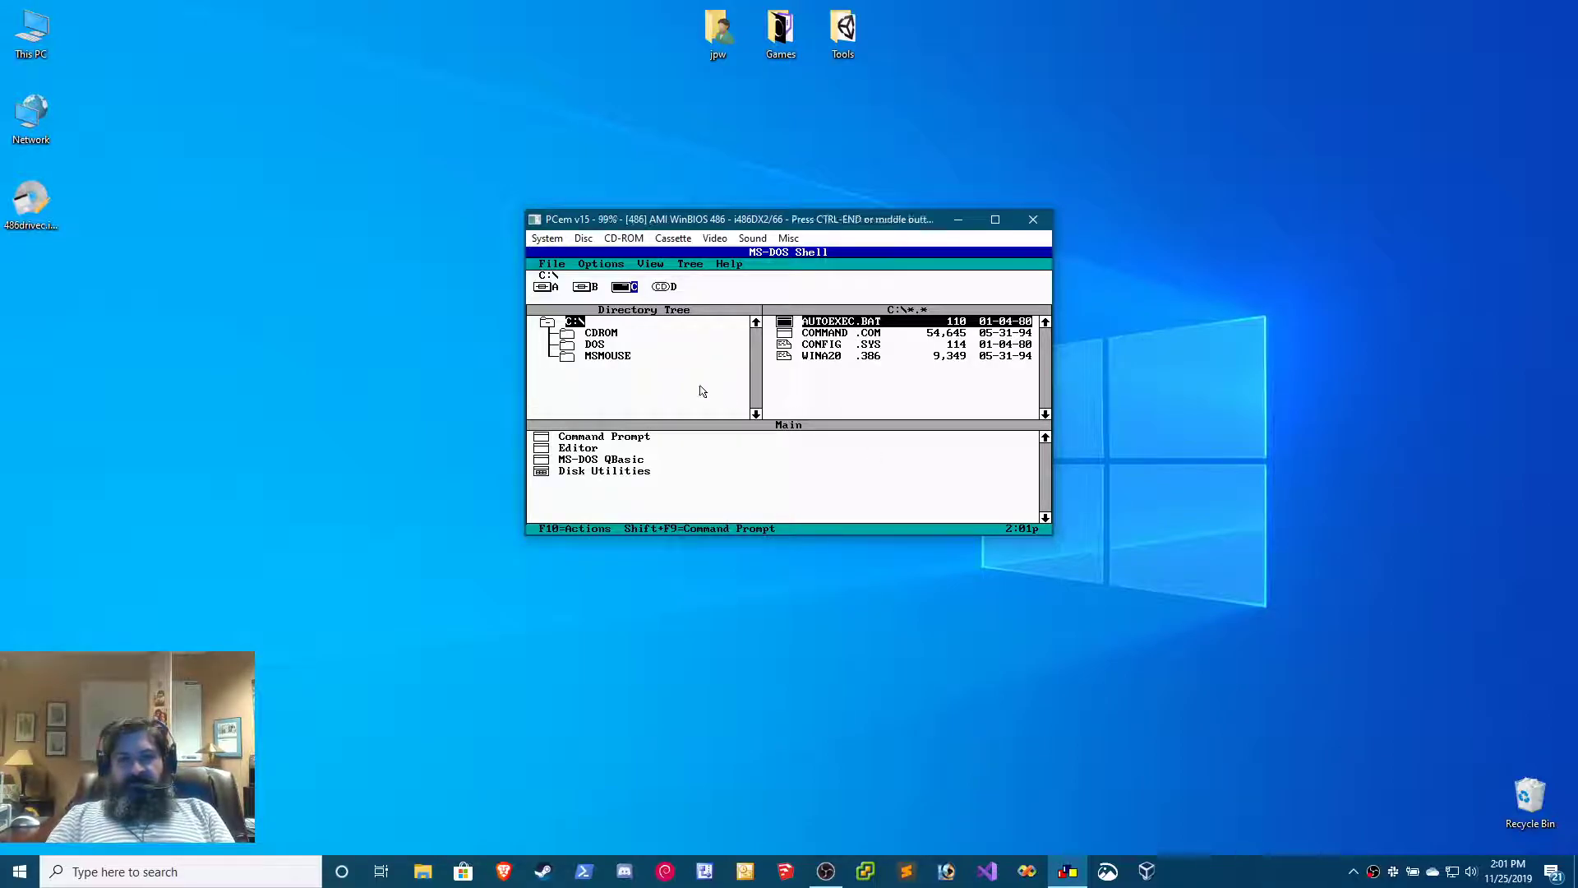
click(550, 267)
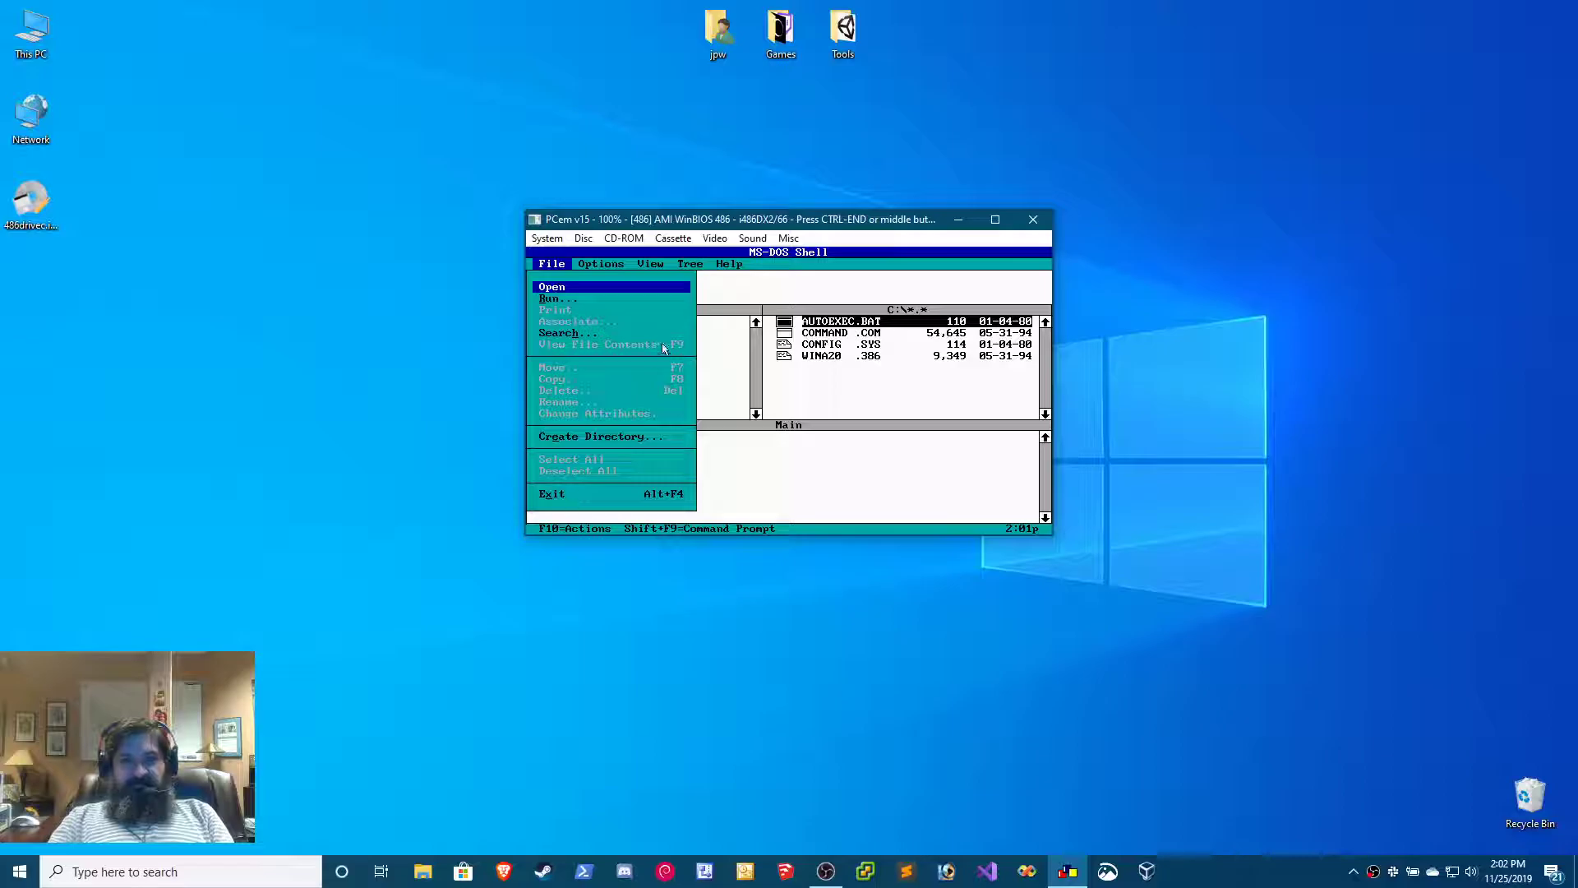
click(596, 266)
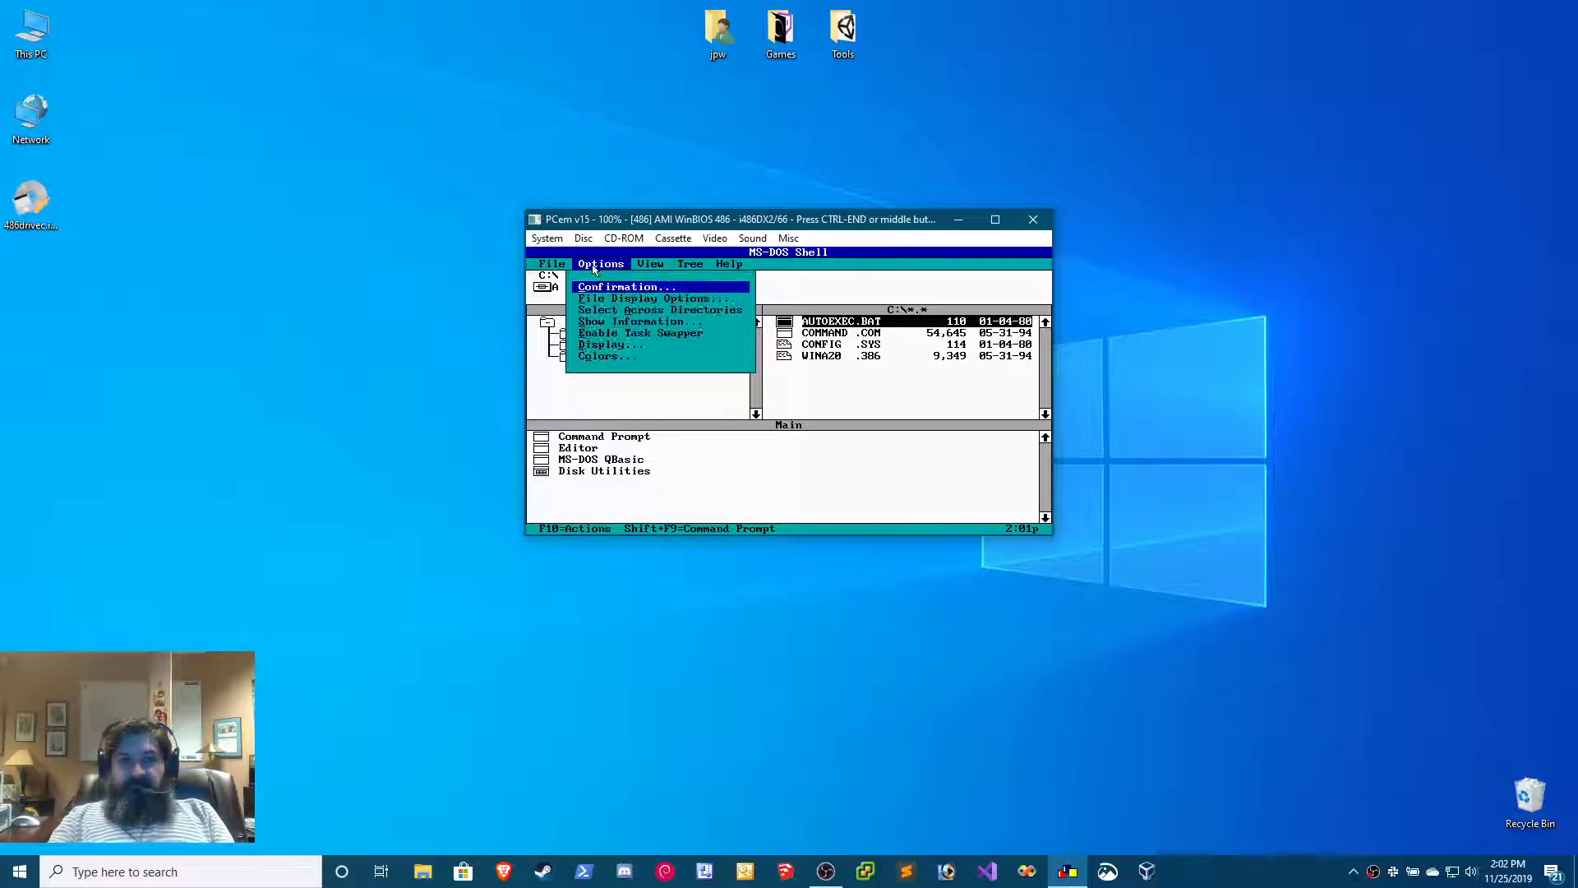
click(653, 264)
click(563, 267)
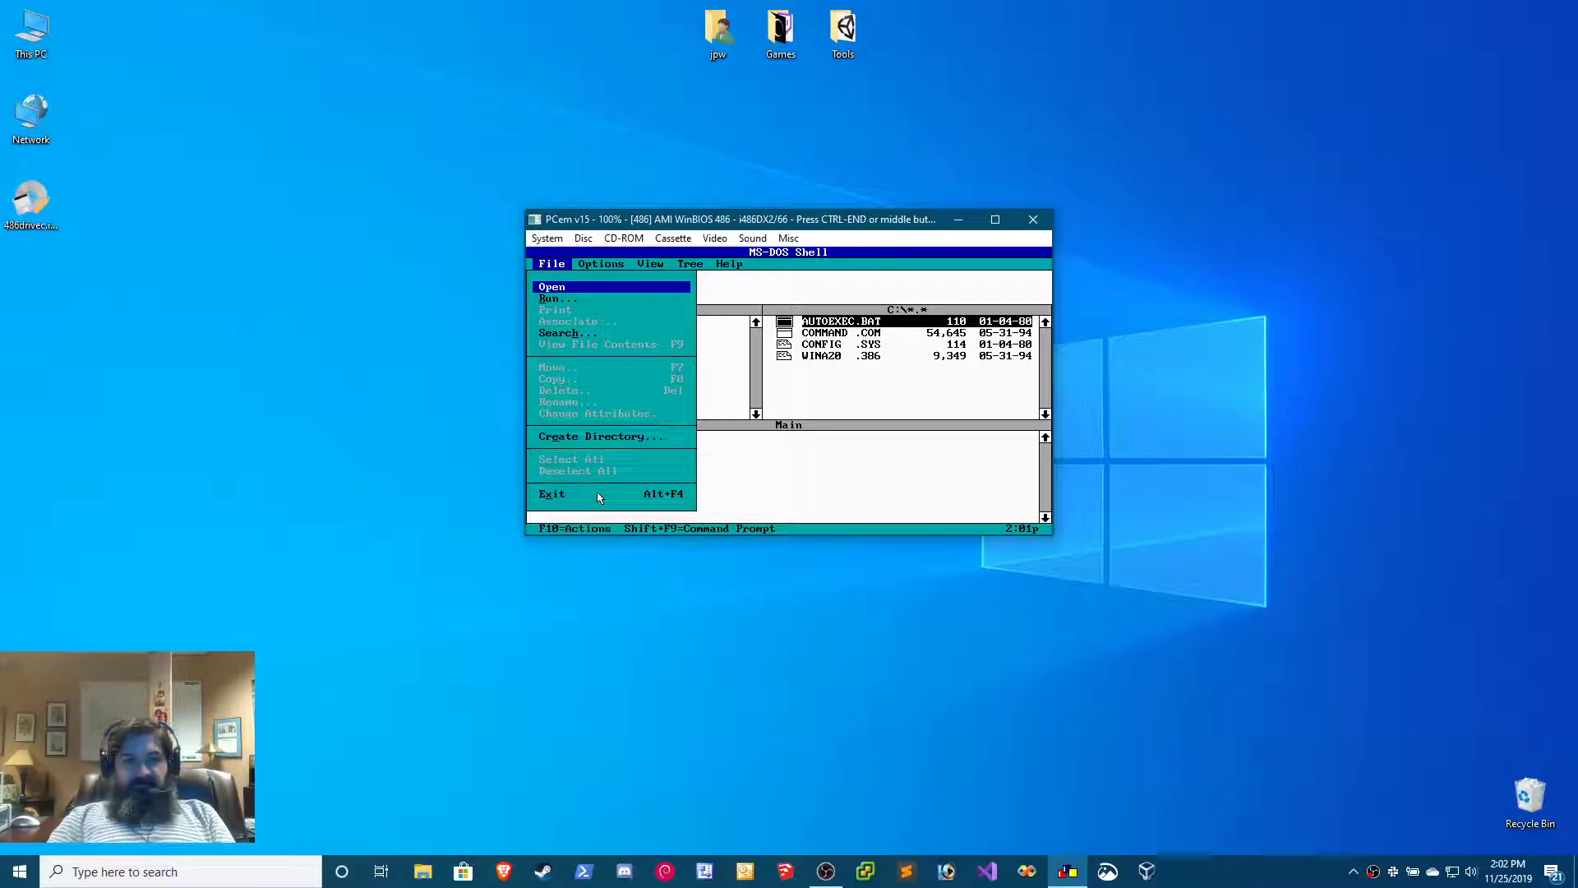
click(599, 497)
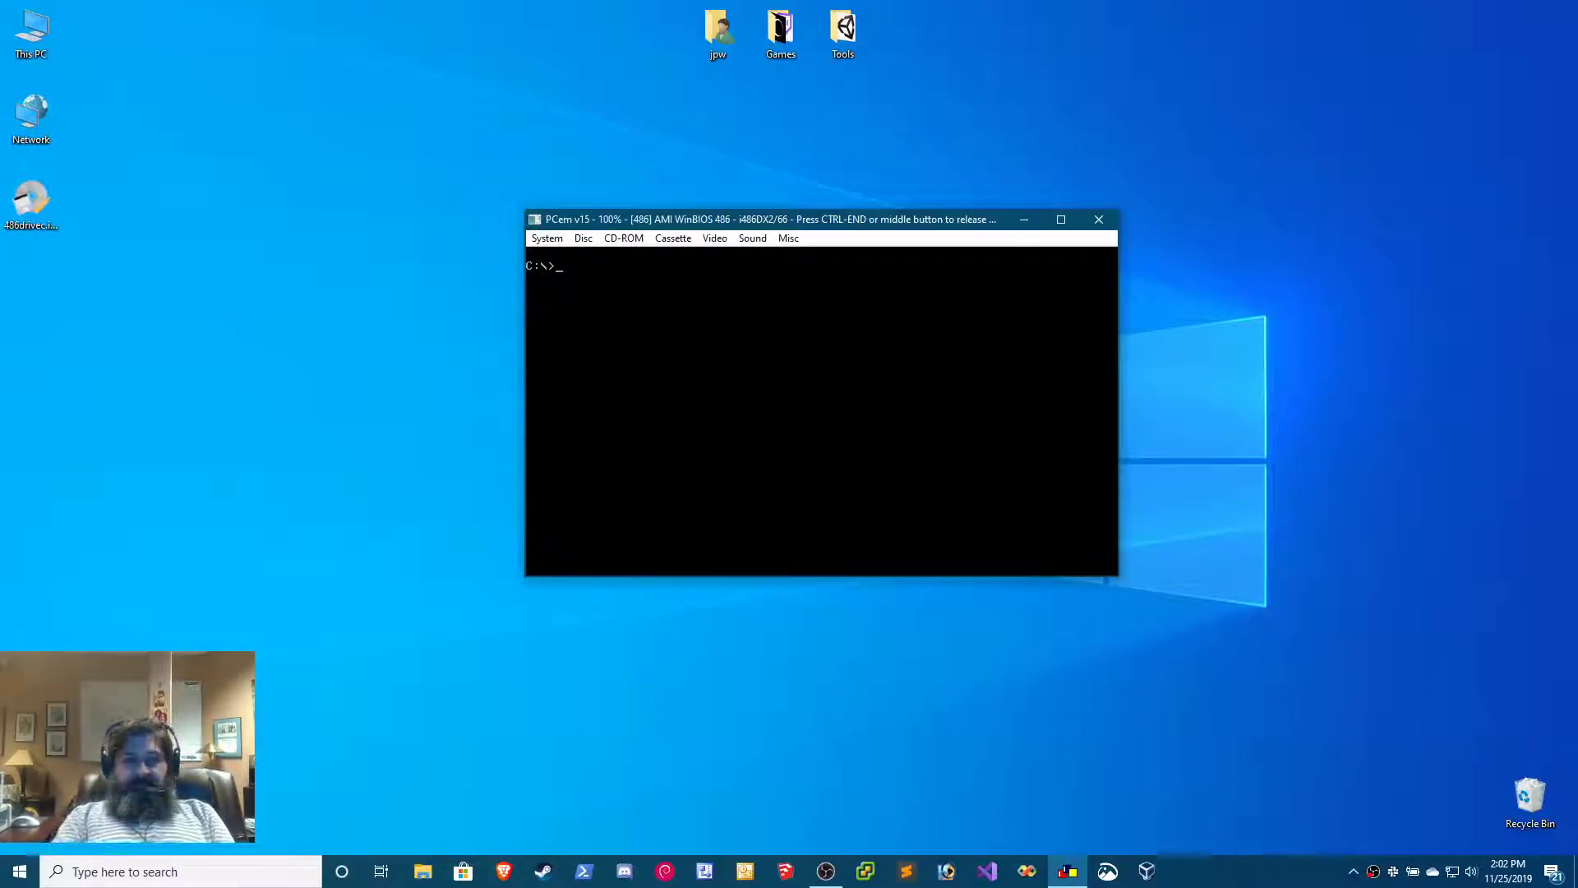
- Open config.sys in the edlin line editor from the root of drive C
text(edit)
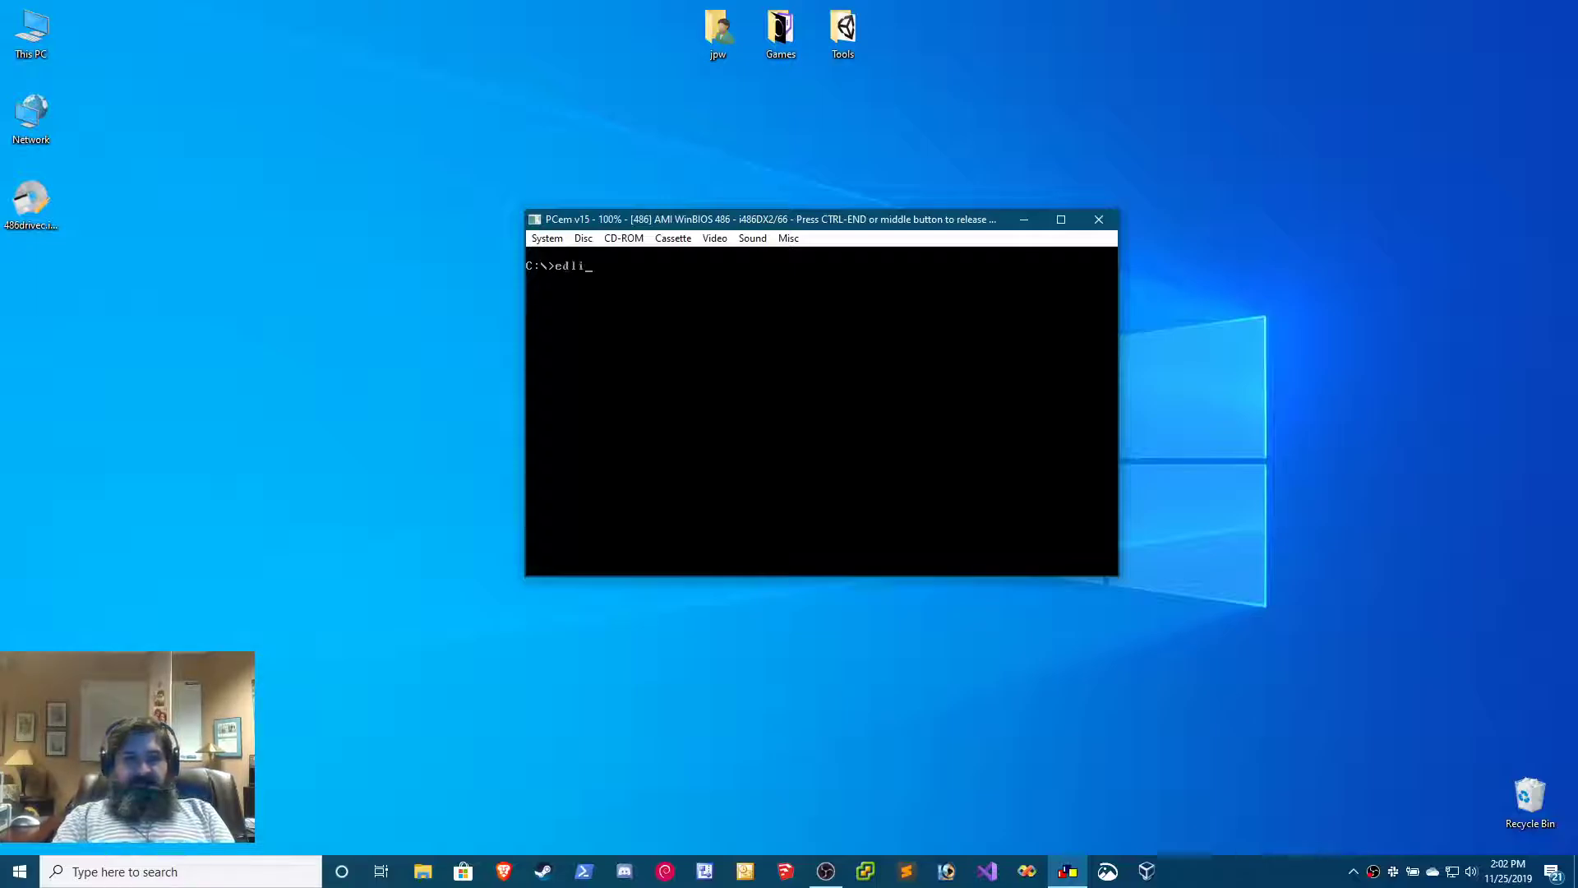
key(BackSpace)
key(BackSpace)
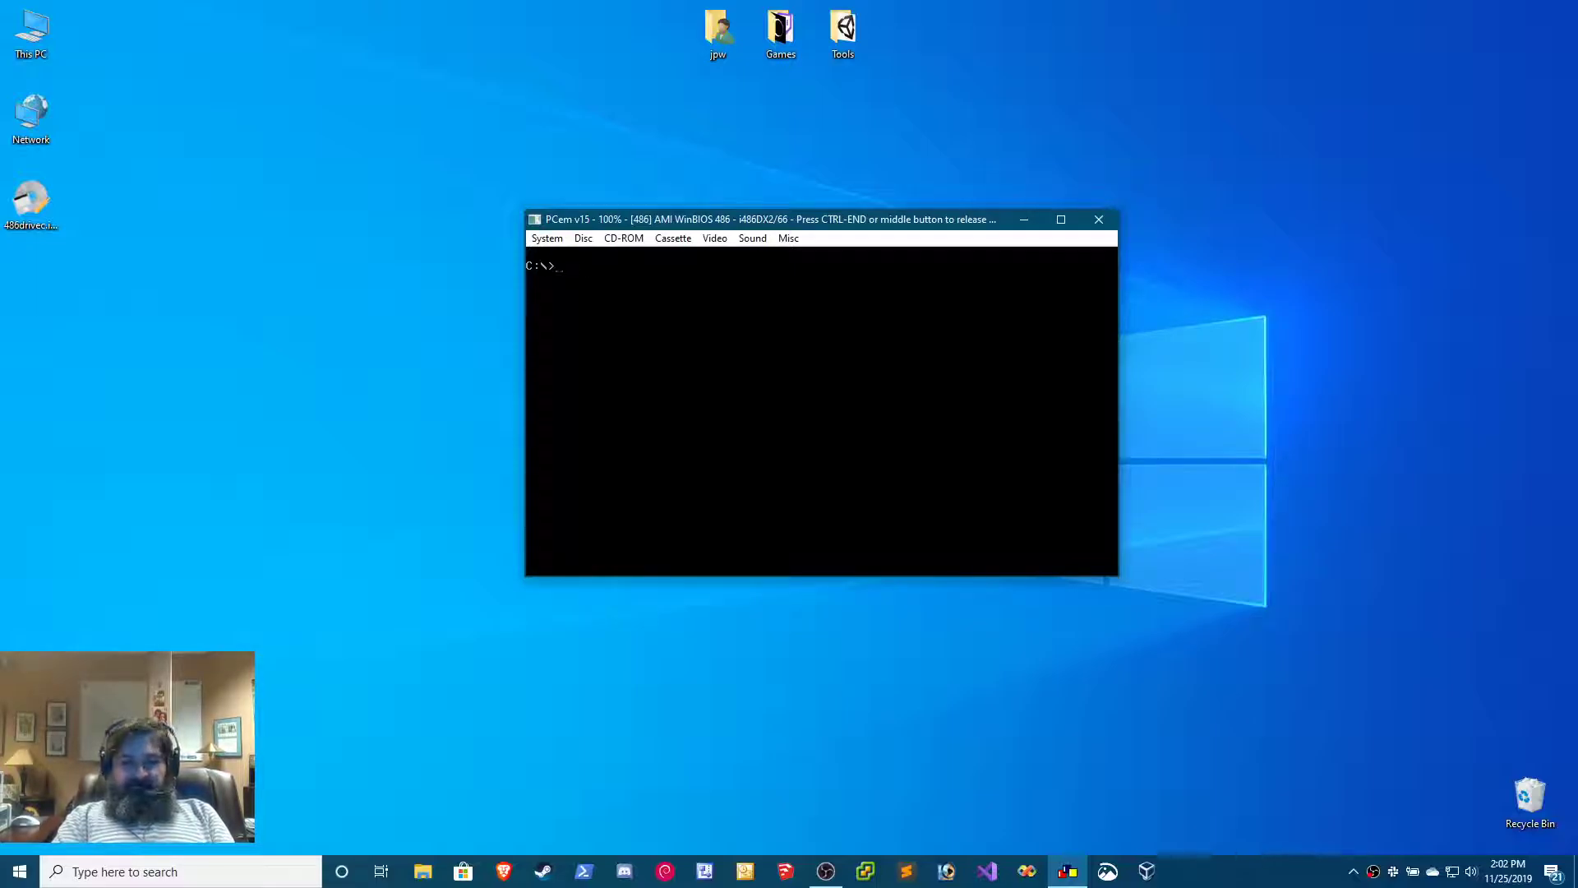
text(edli)
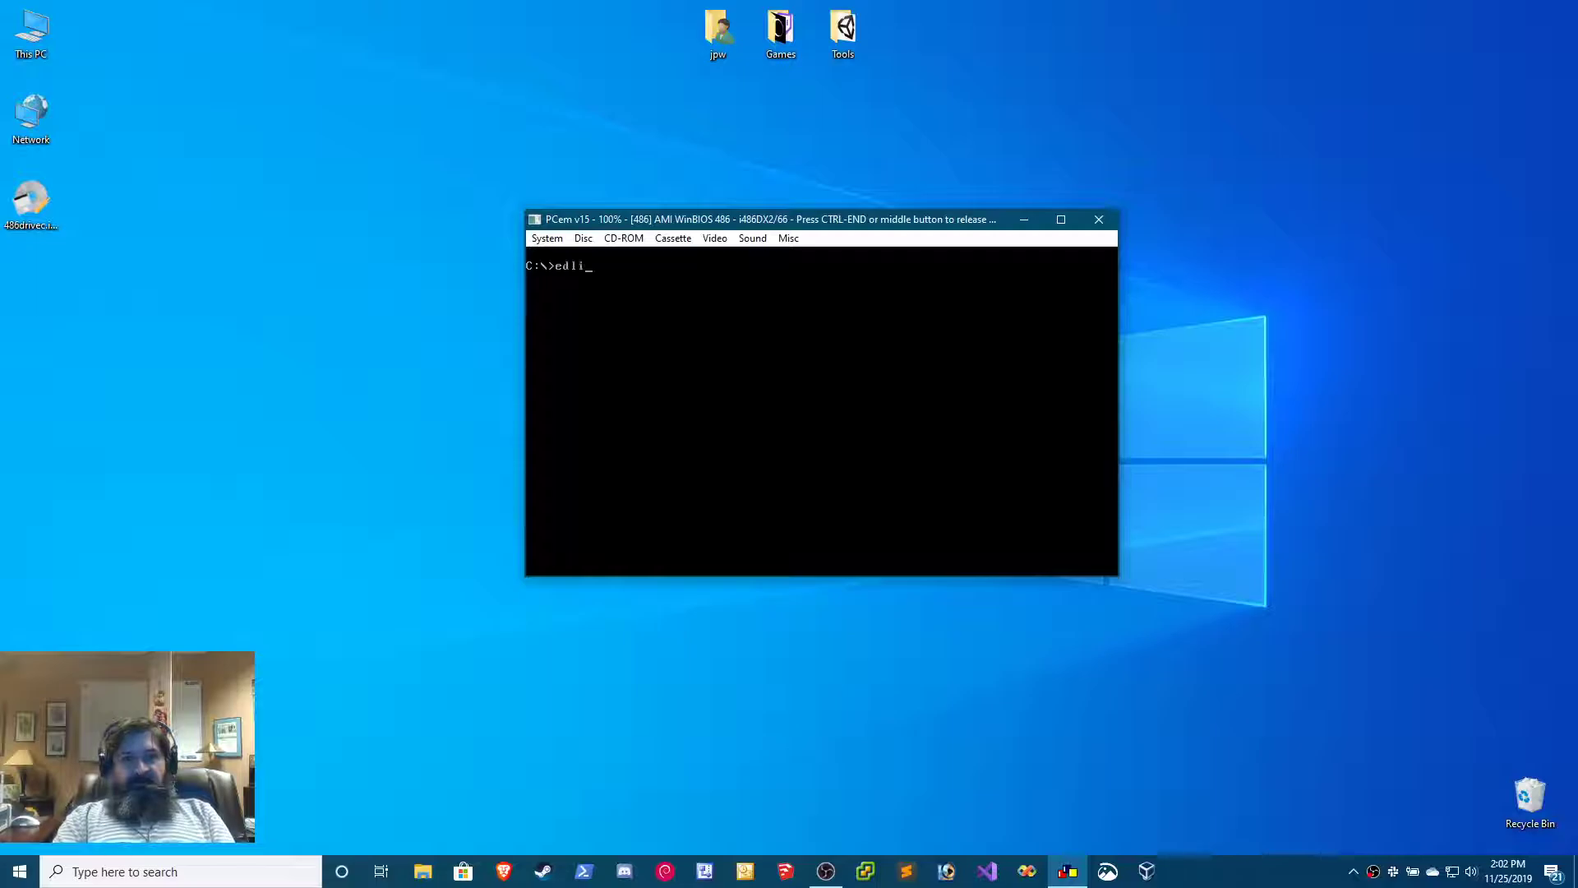
text(n config.sys)
key(Return)
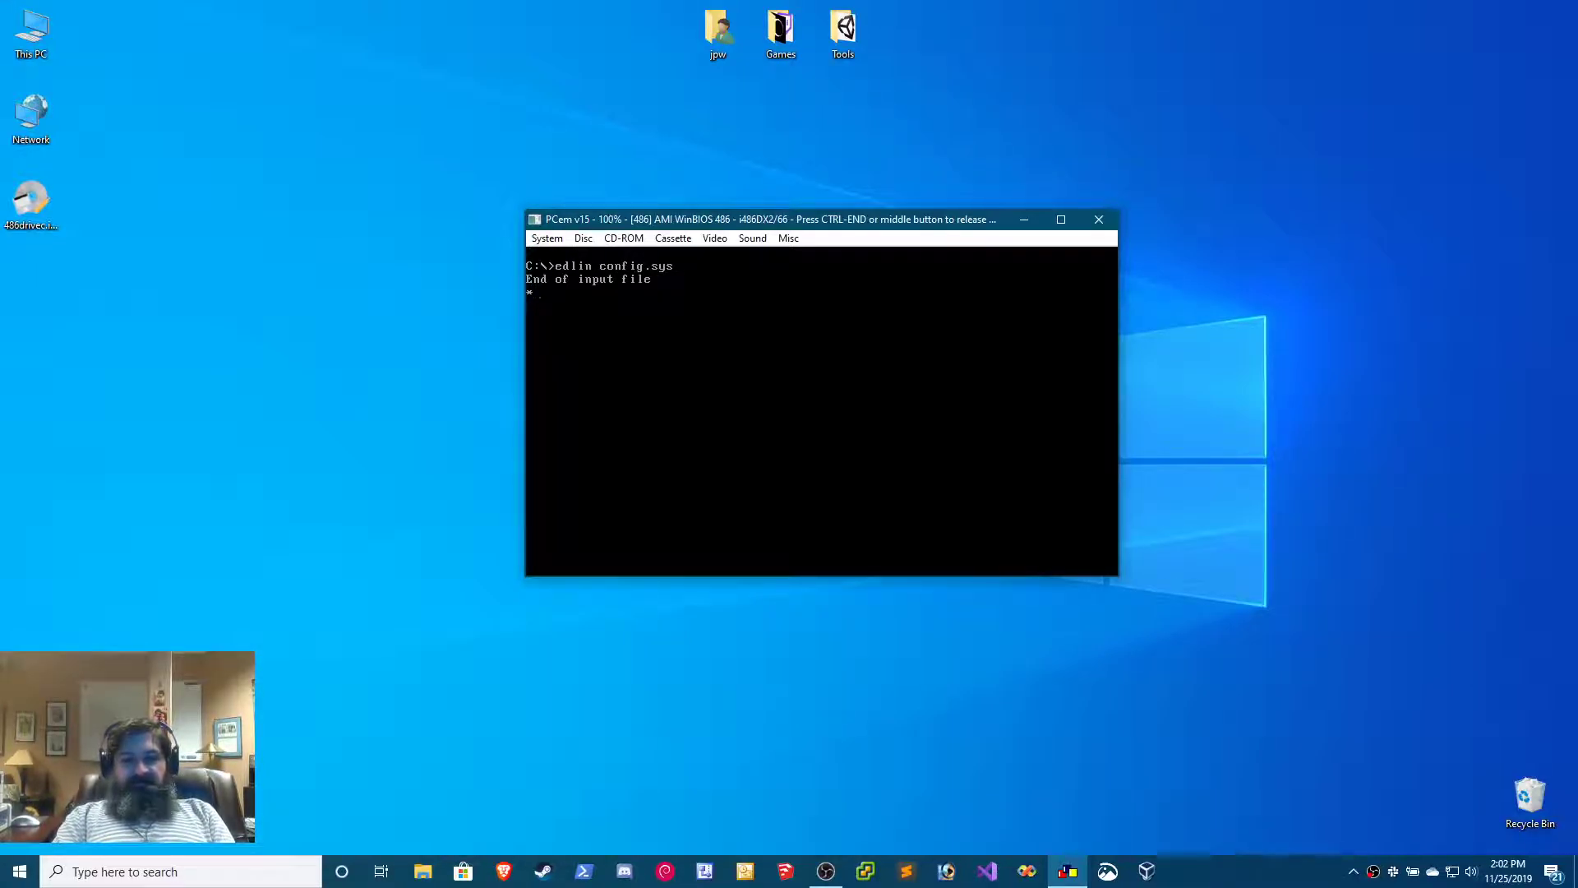
- Print all of config.sys and only lines 1 to 3 in edlin, and quit without saving
text(p)
key(Return)
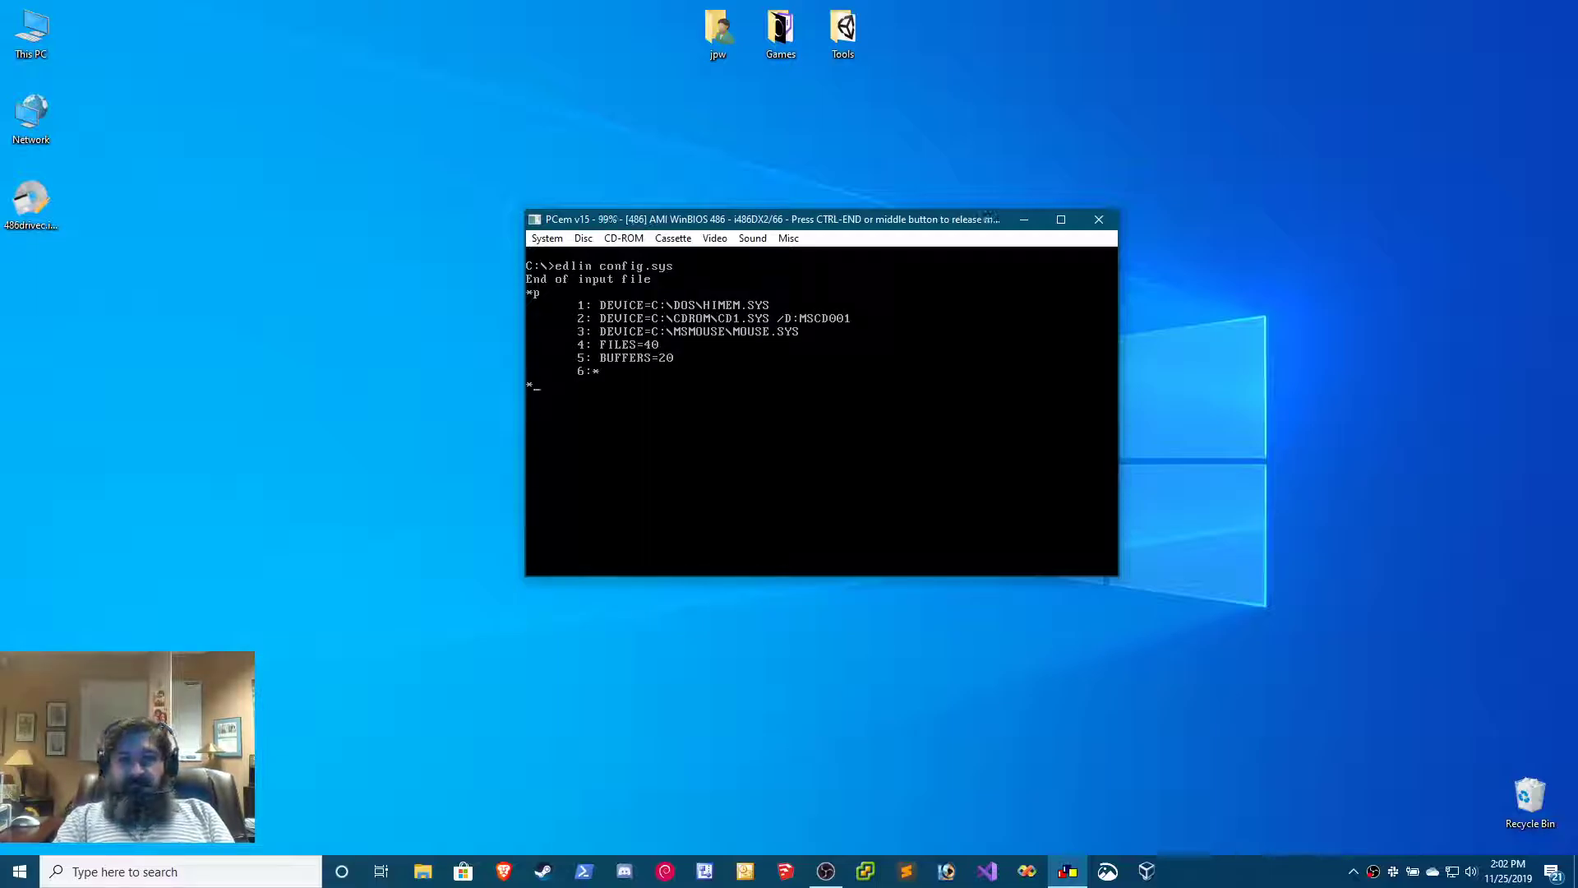
text(1,3p)
key(Return)
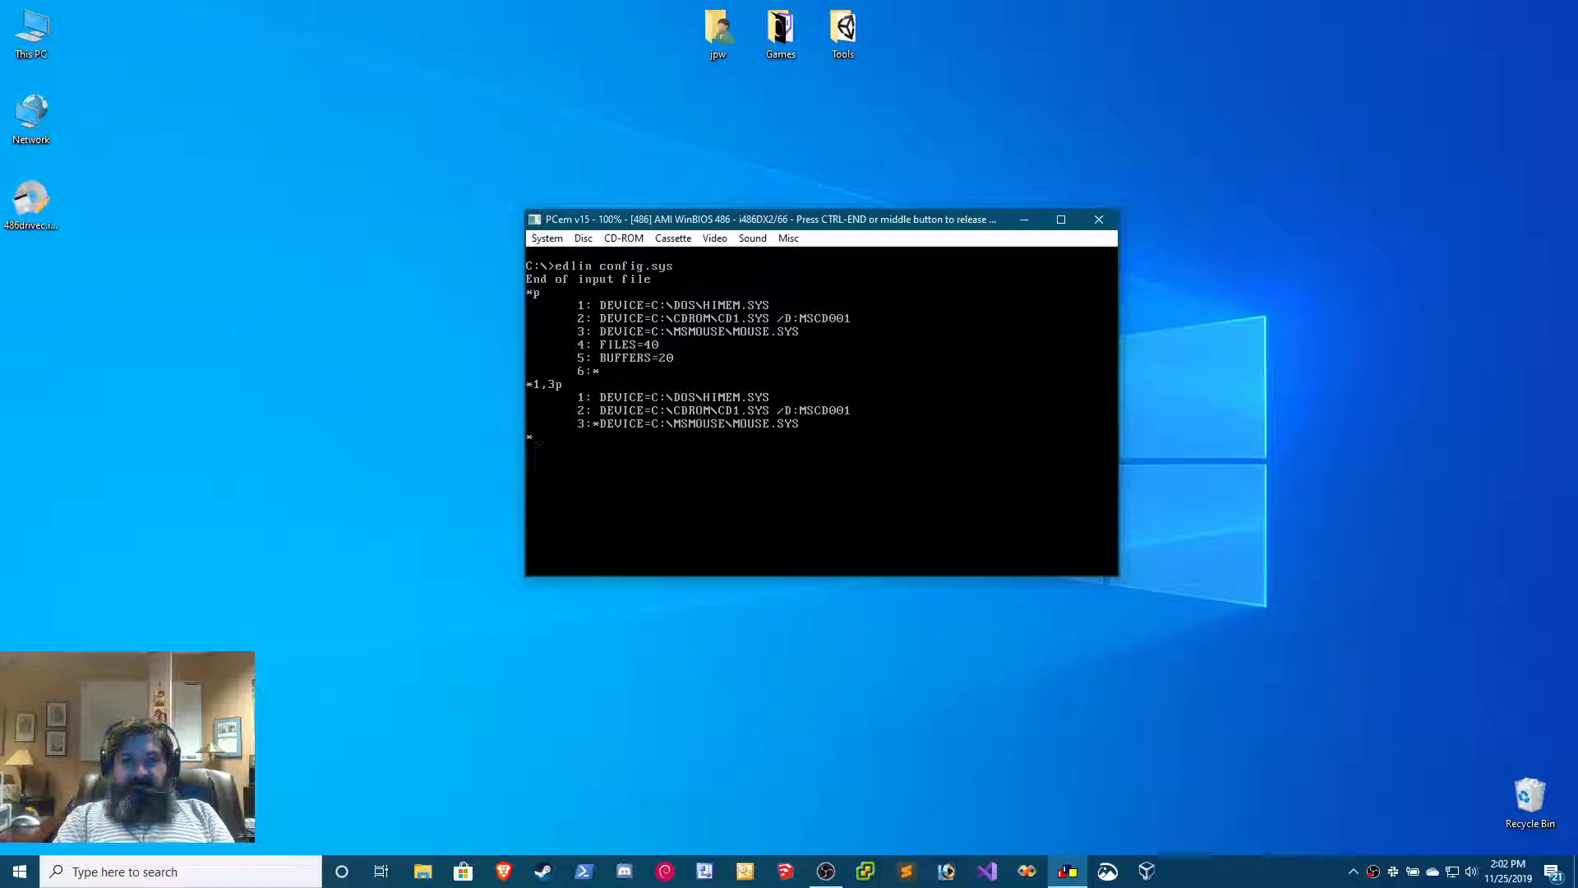
text(q)
key(Return)
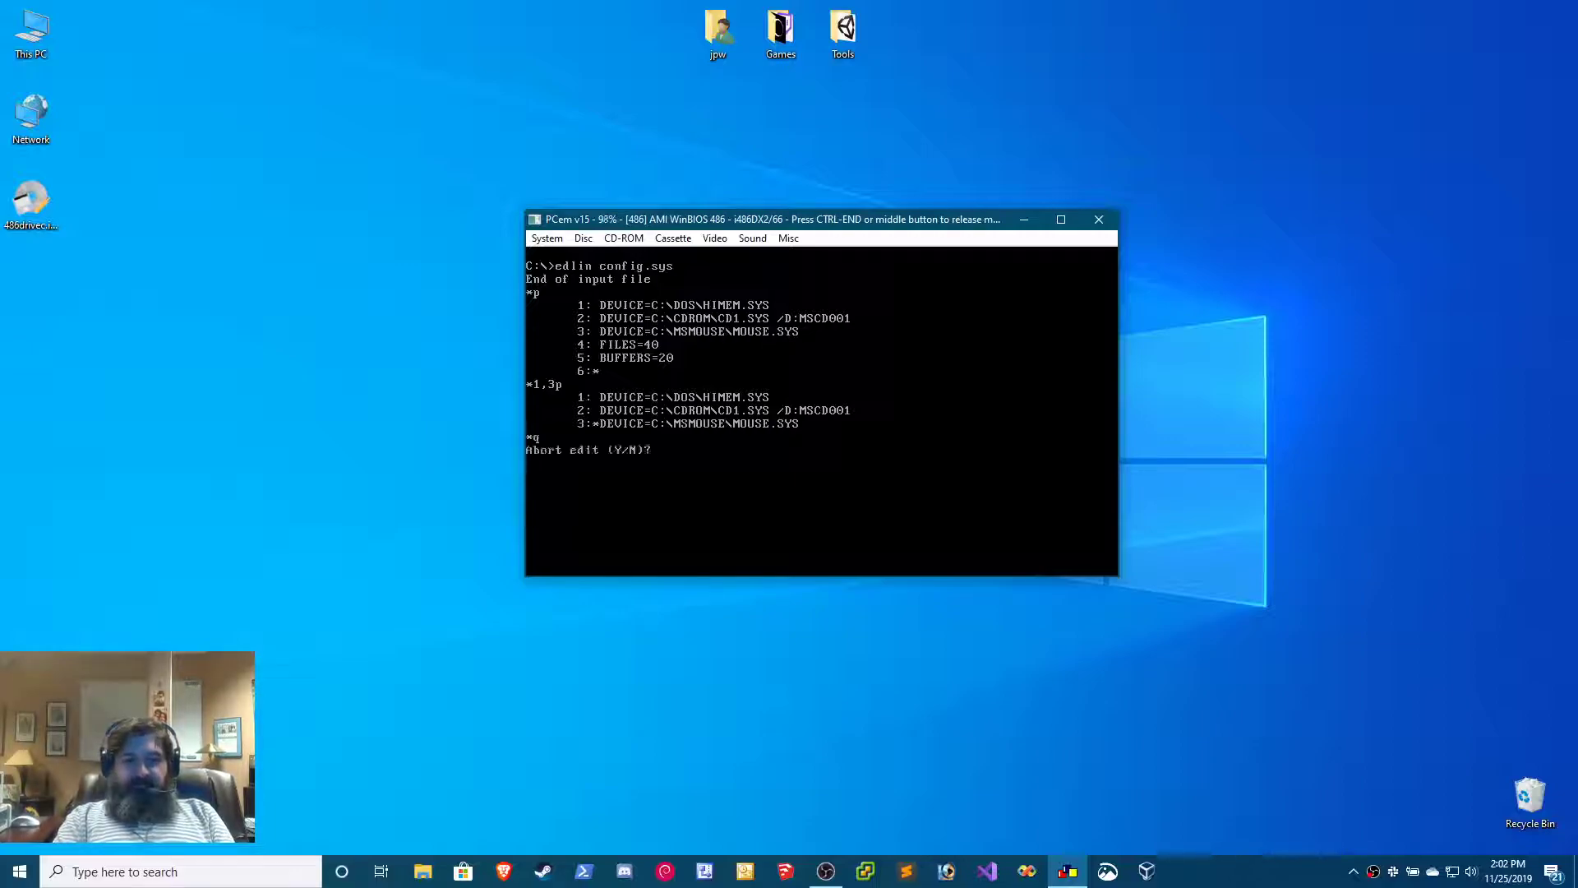
text(y)
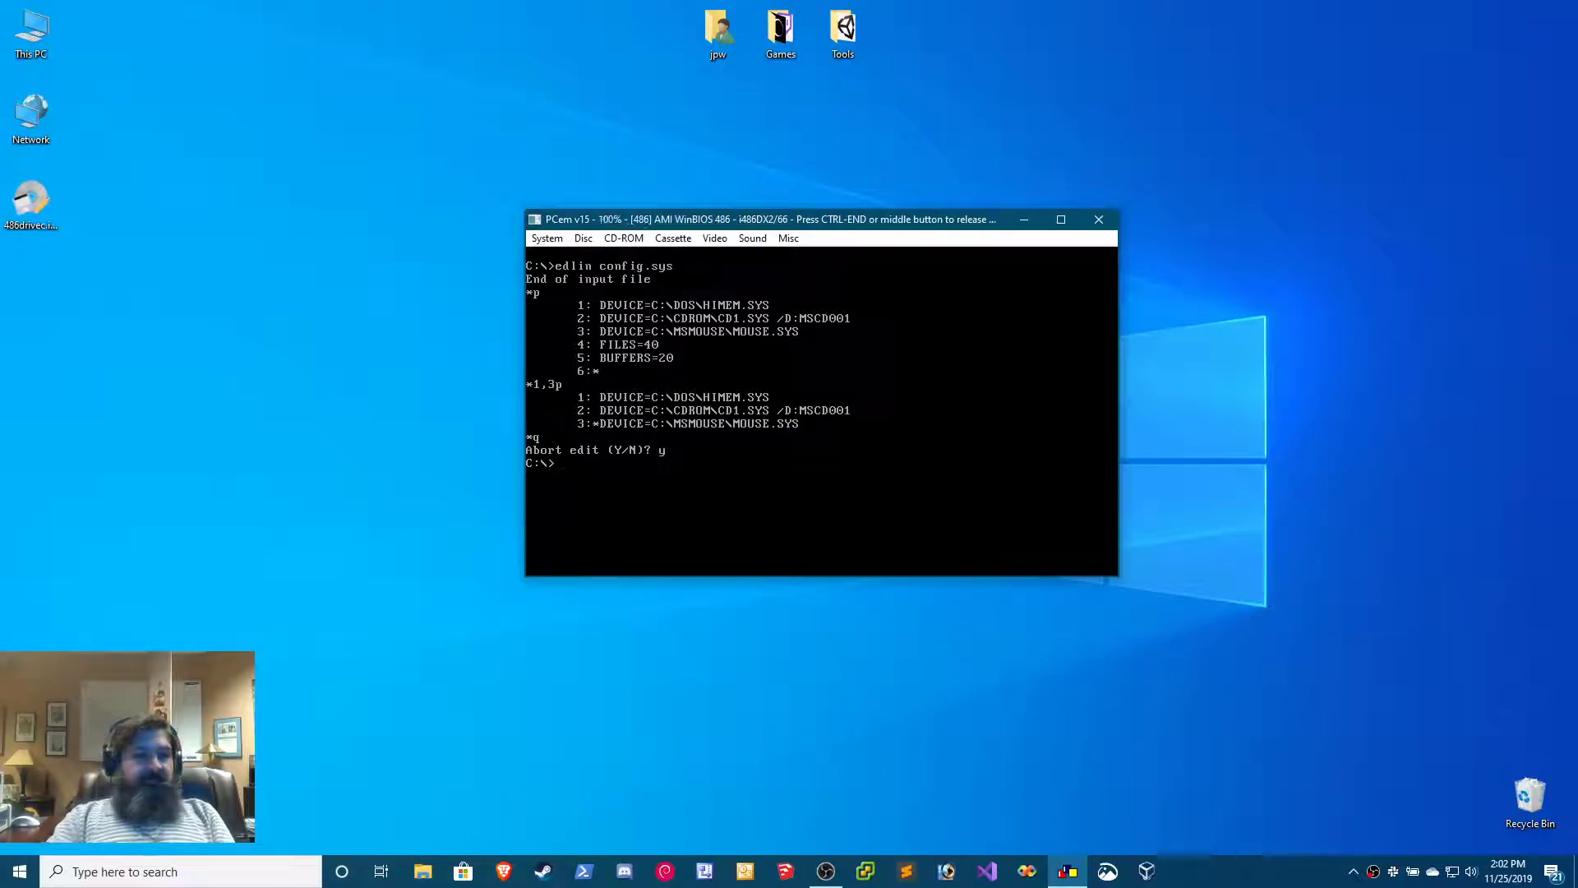
- Start memmaker, release the captured mouse, and eject the floppy disk from drive A
text(m)
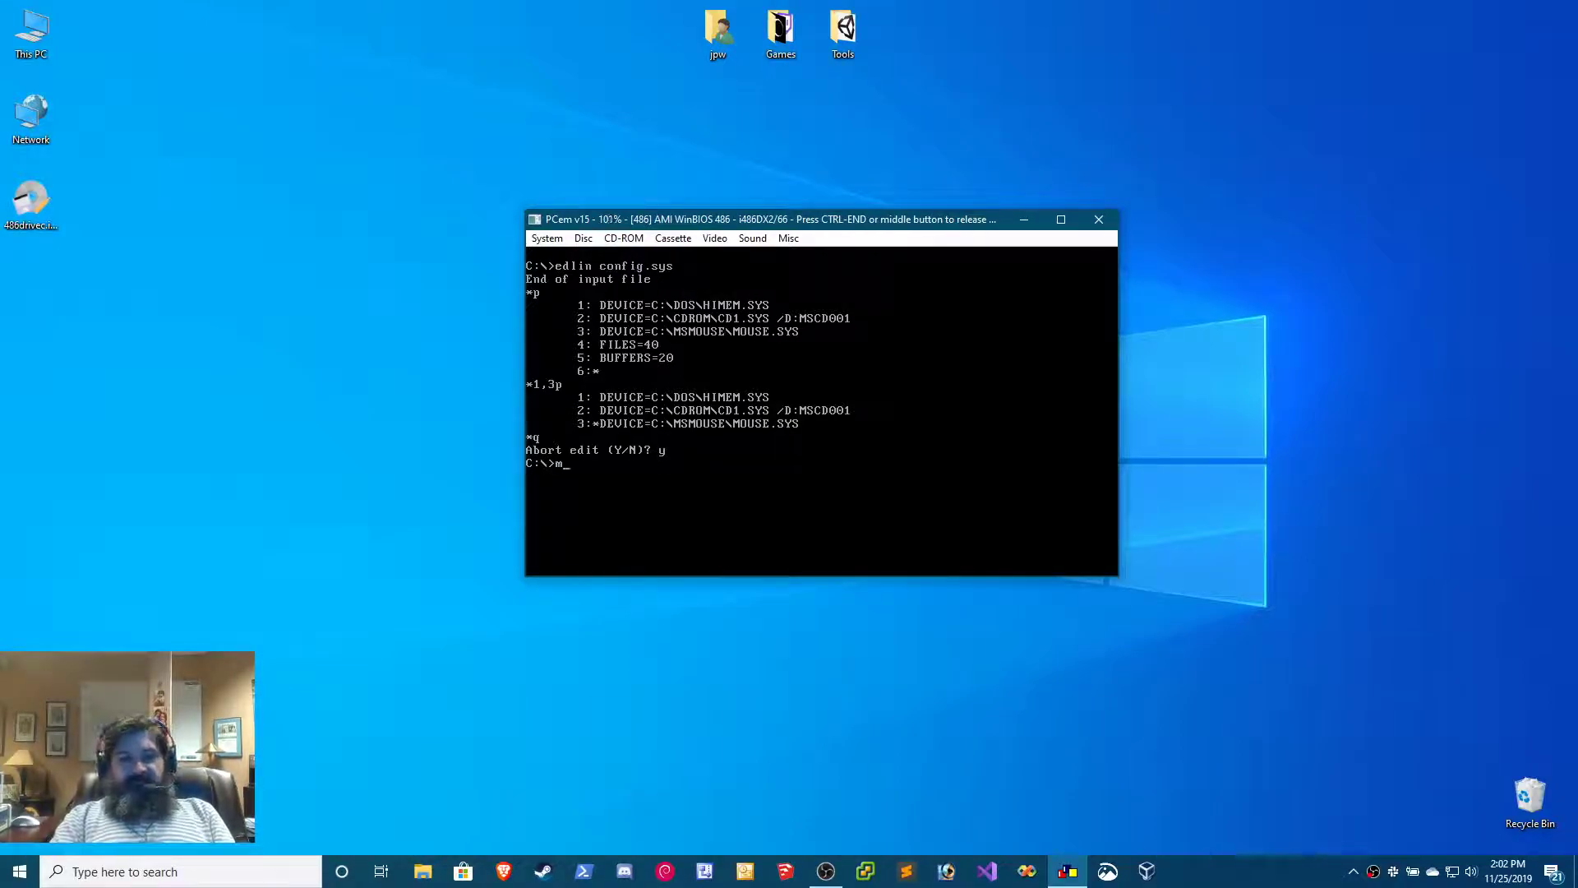
text(emmaker)
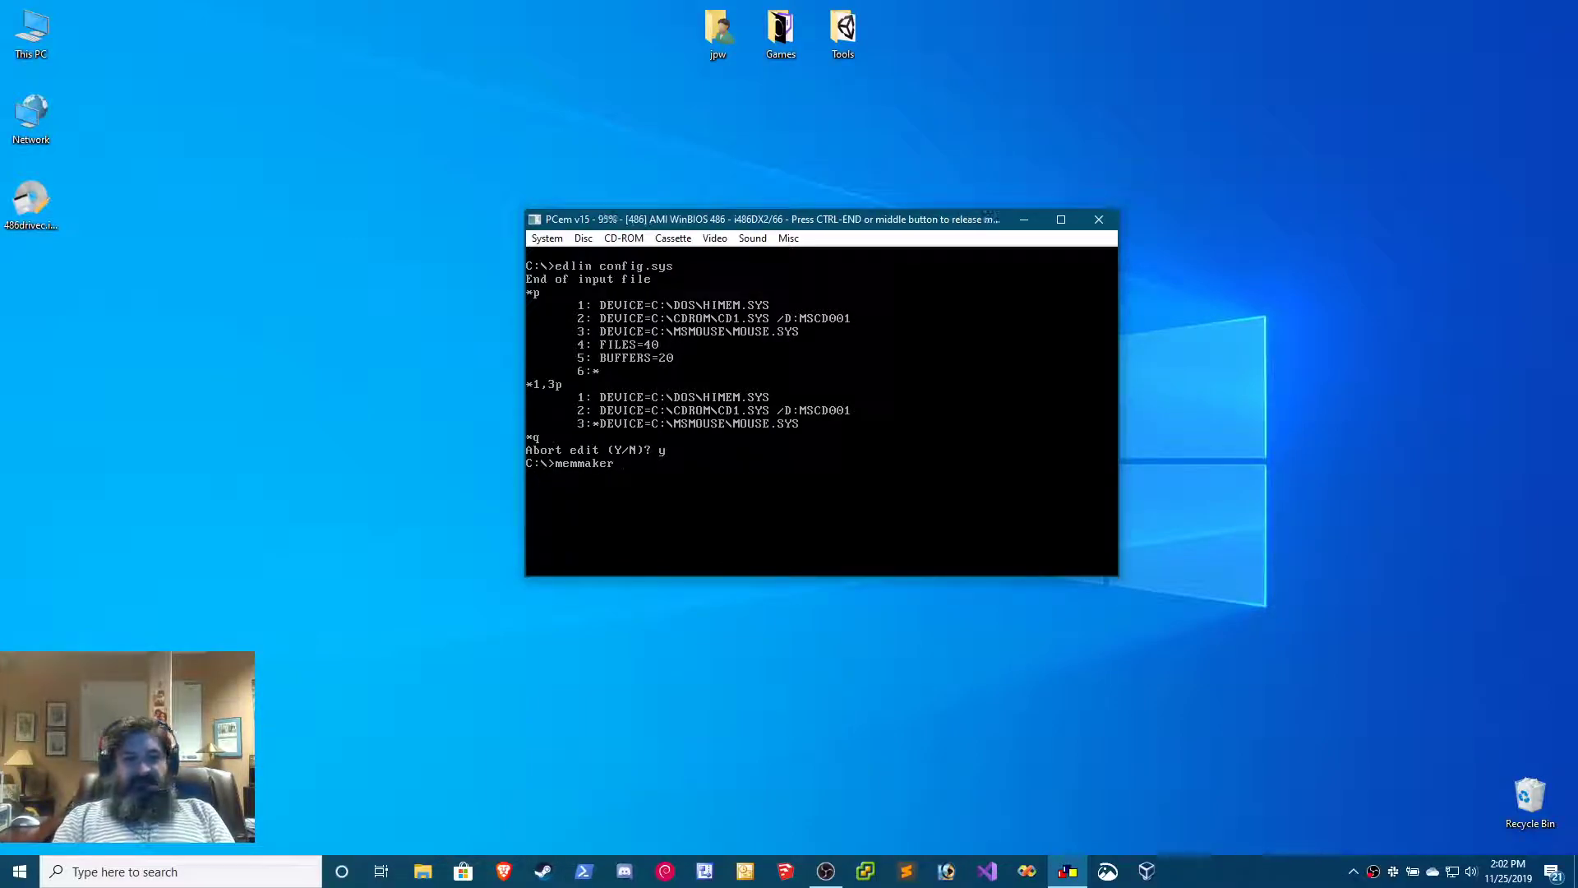
key(Return)
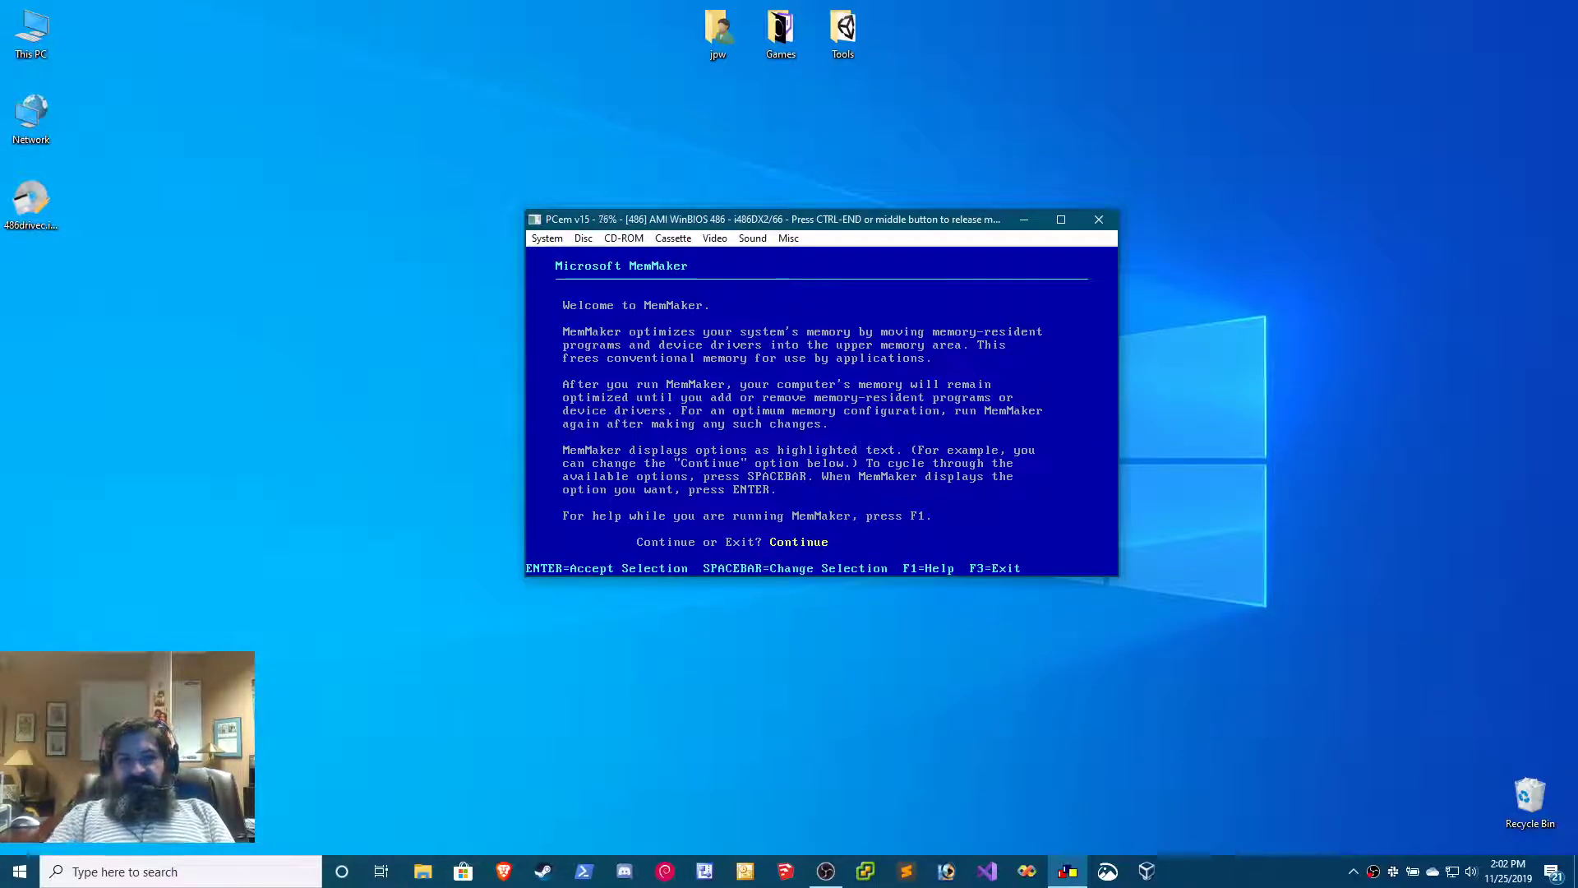
key(ctrl+End)
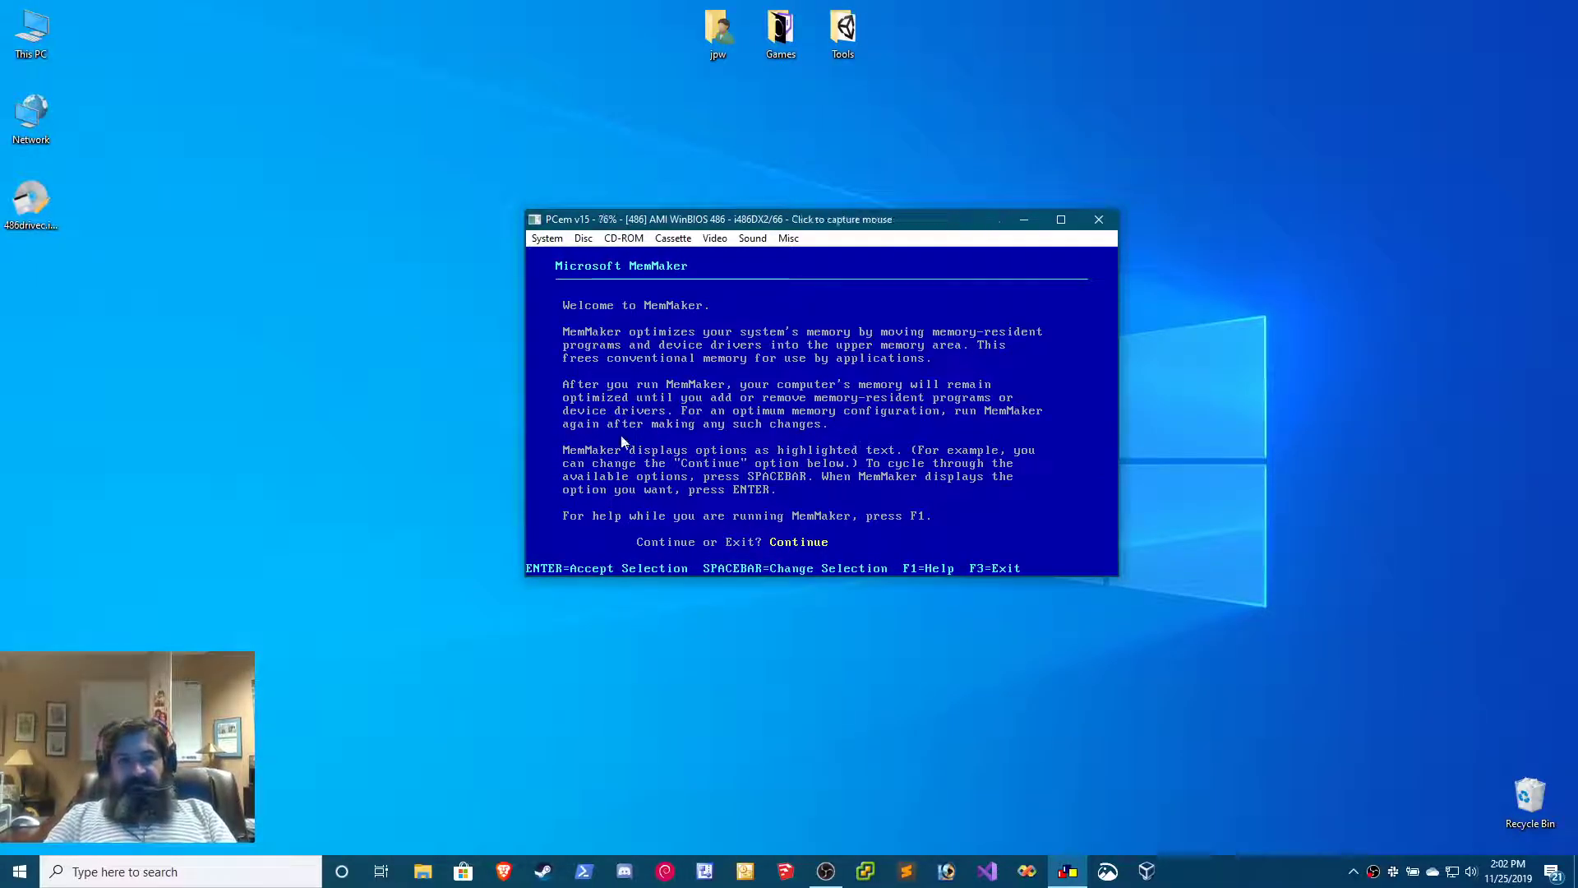
click(583, 238)
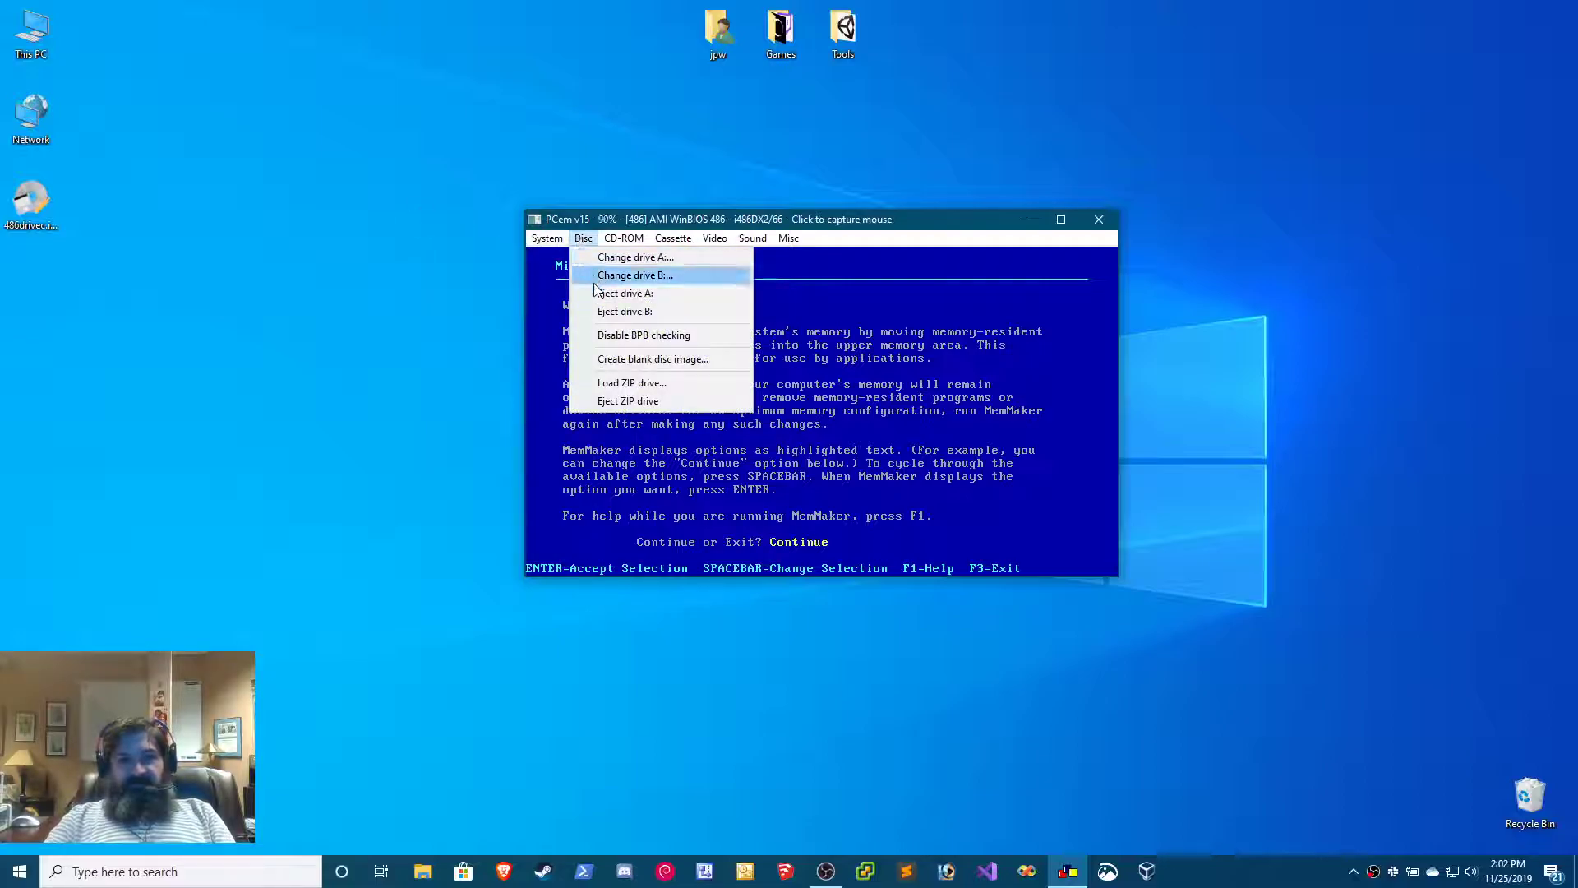
click(625, 294)
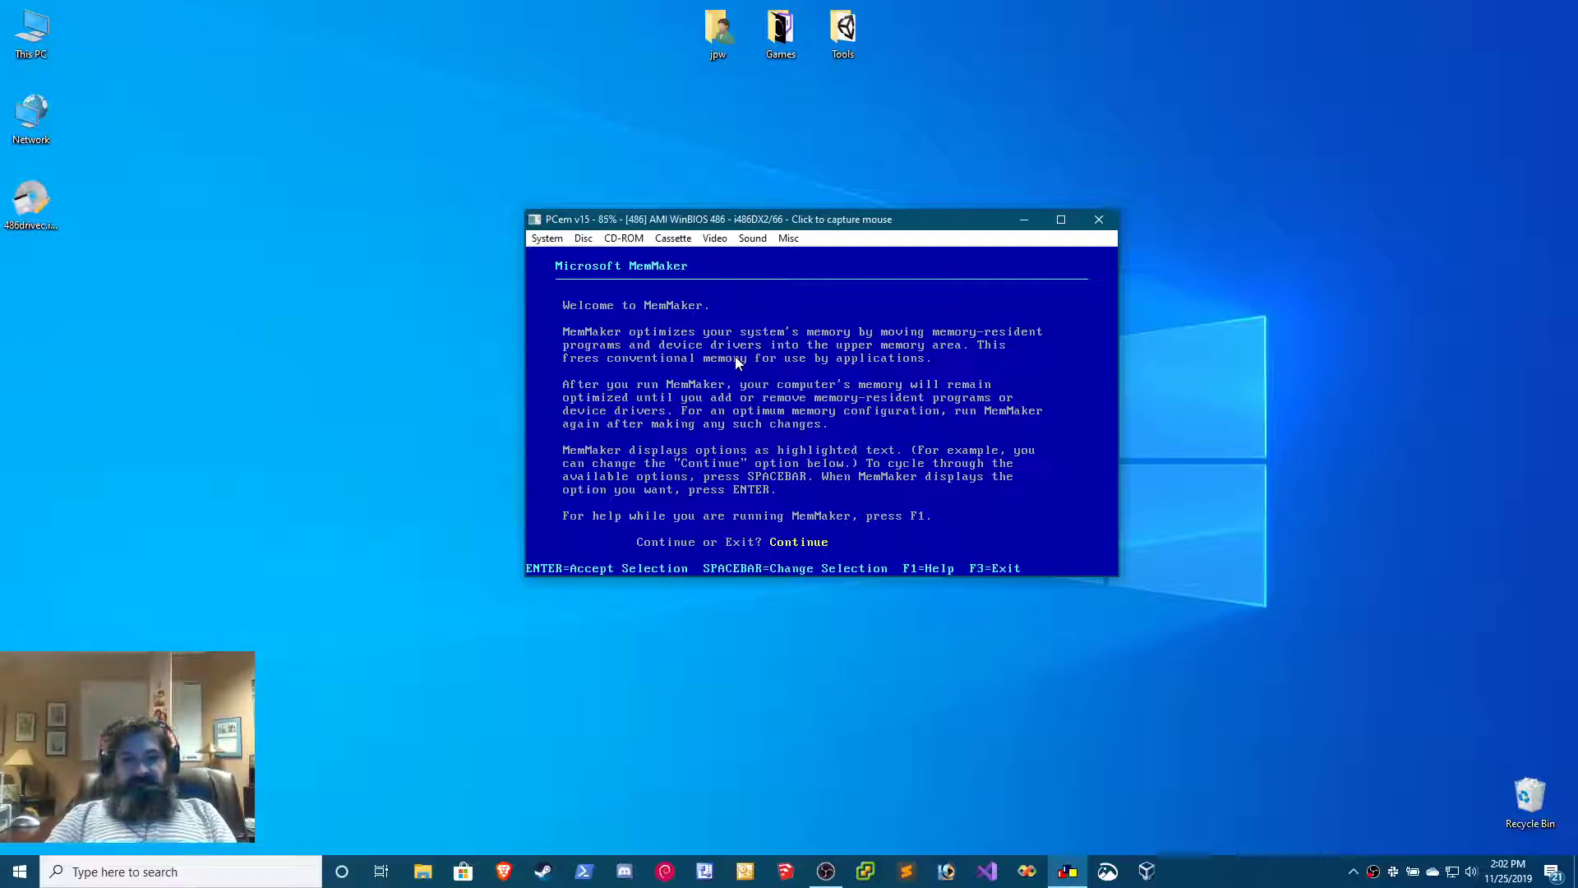
- Continue into MemMaker with Express Setup and answer No to programs needing expanded memory (EMS)
key(Return)
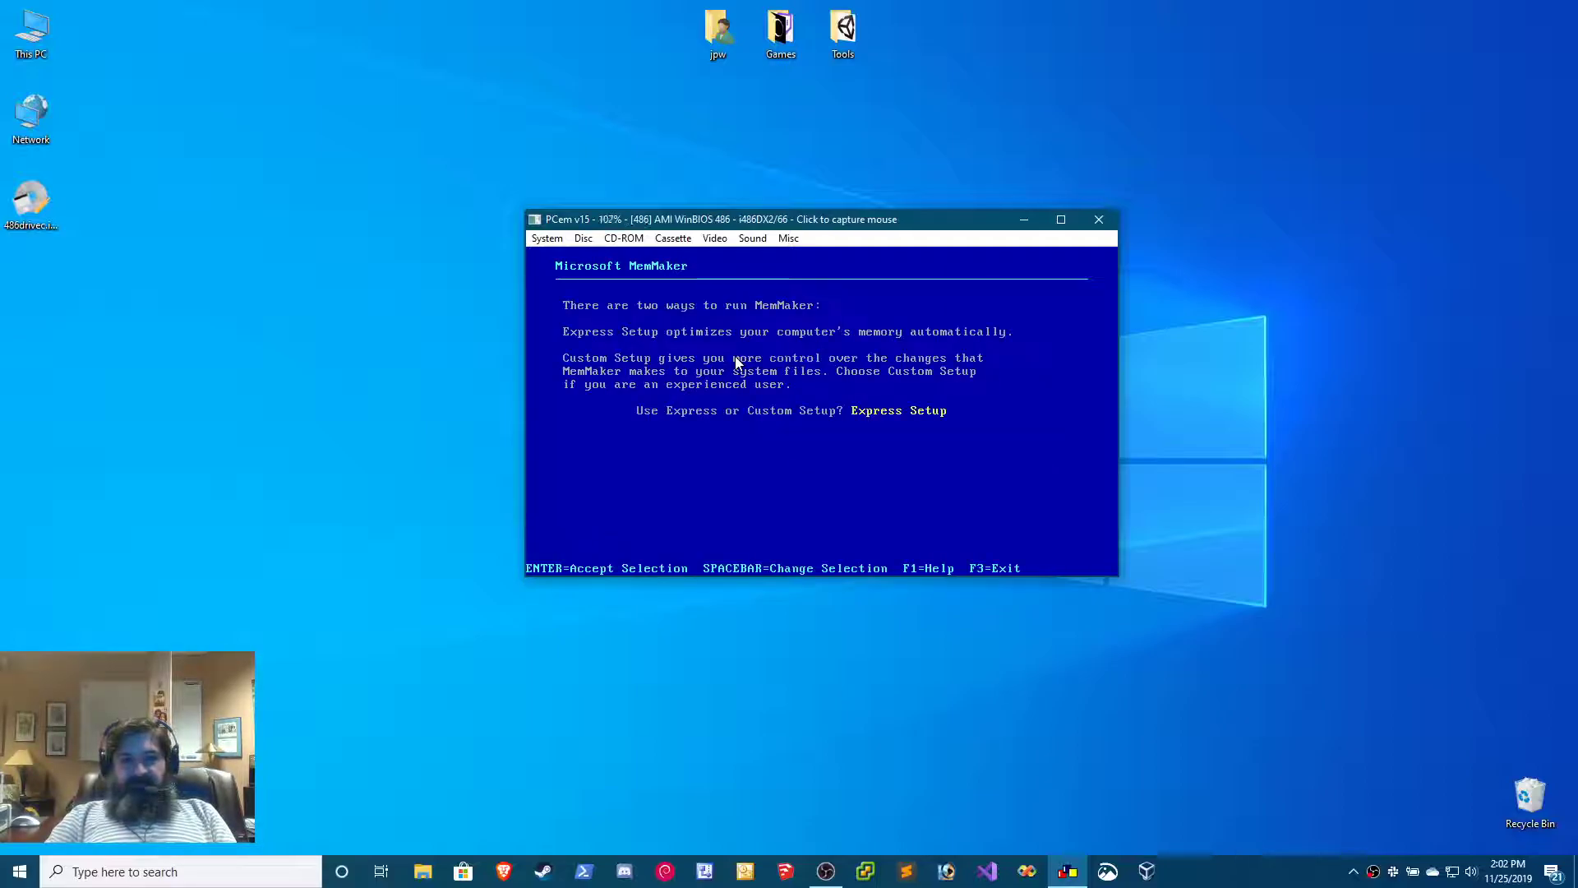
key(Return)
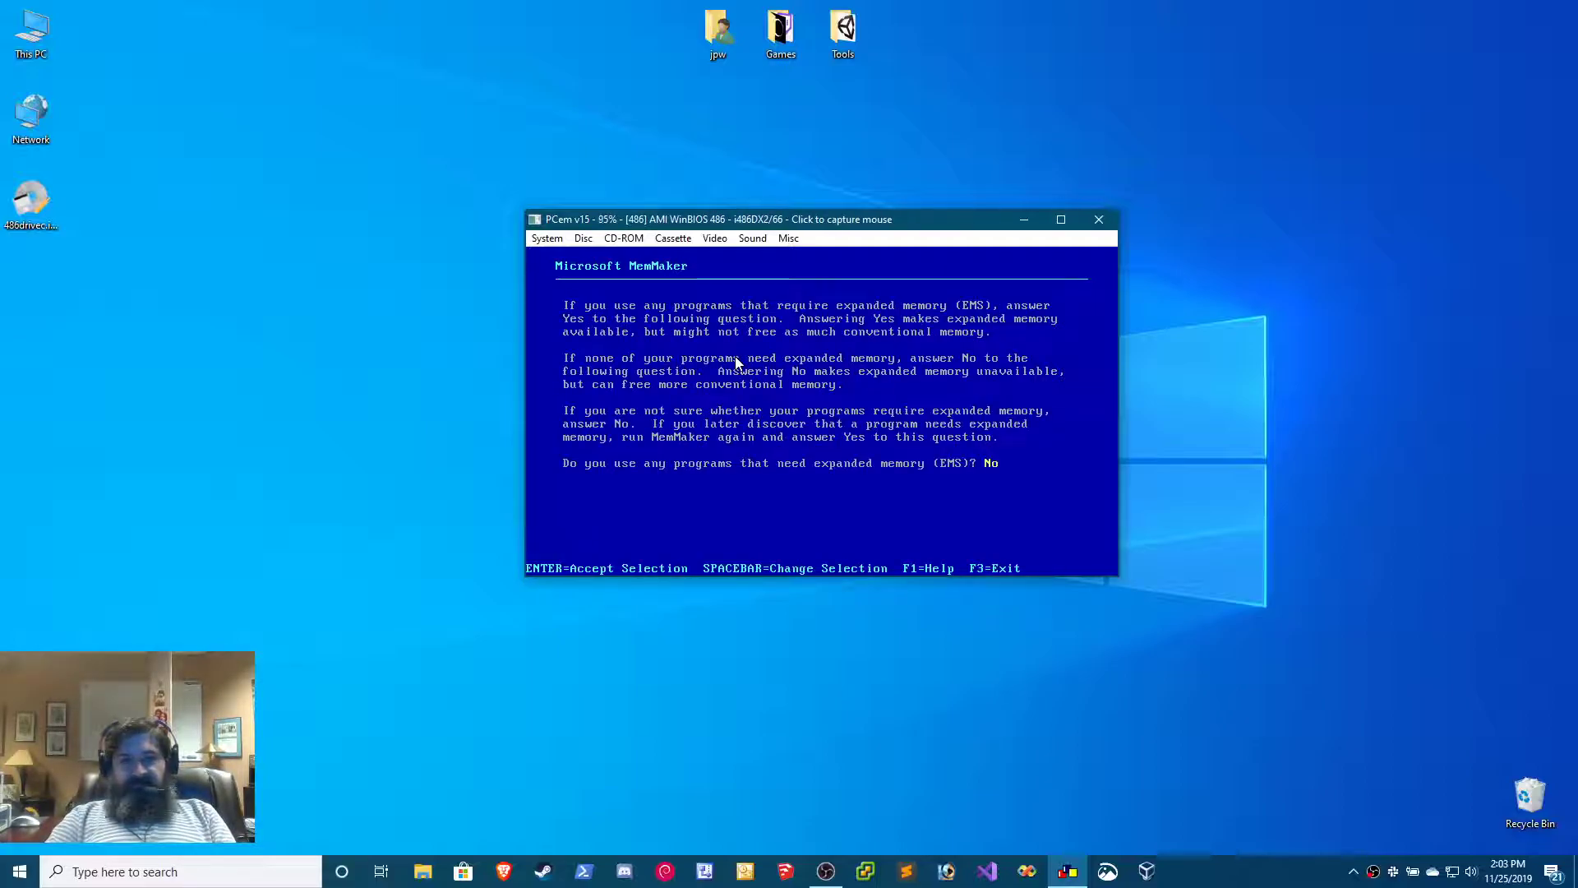
key(Return)
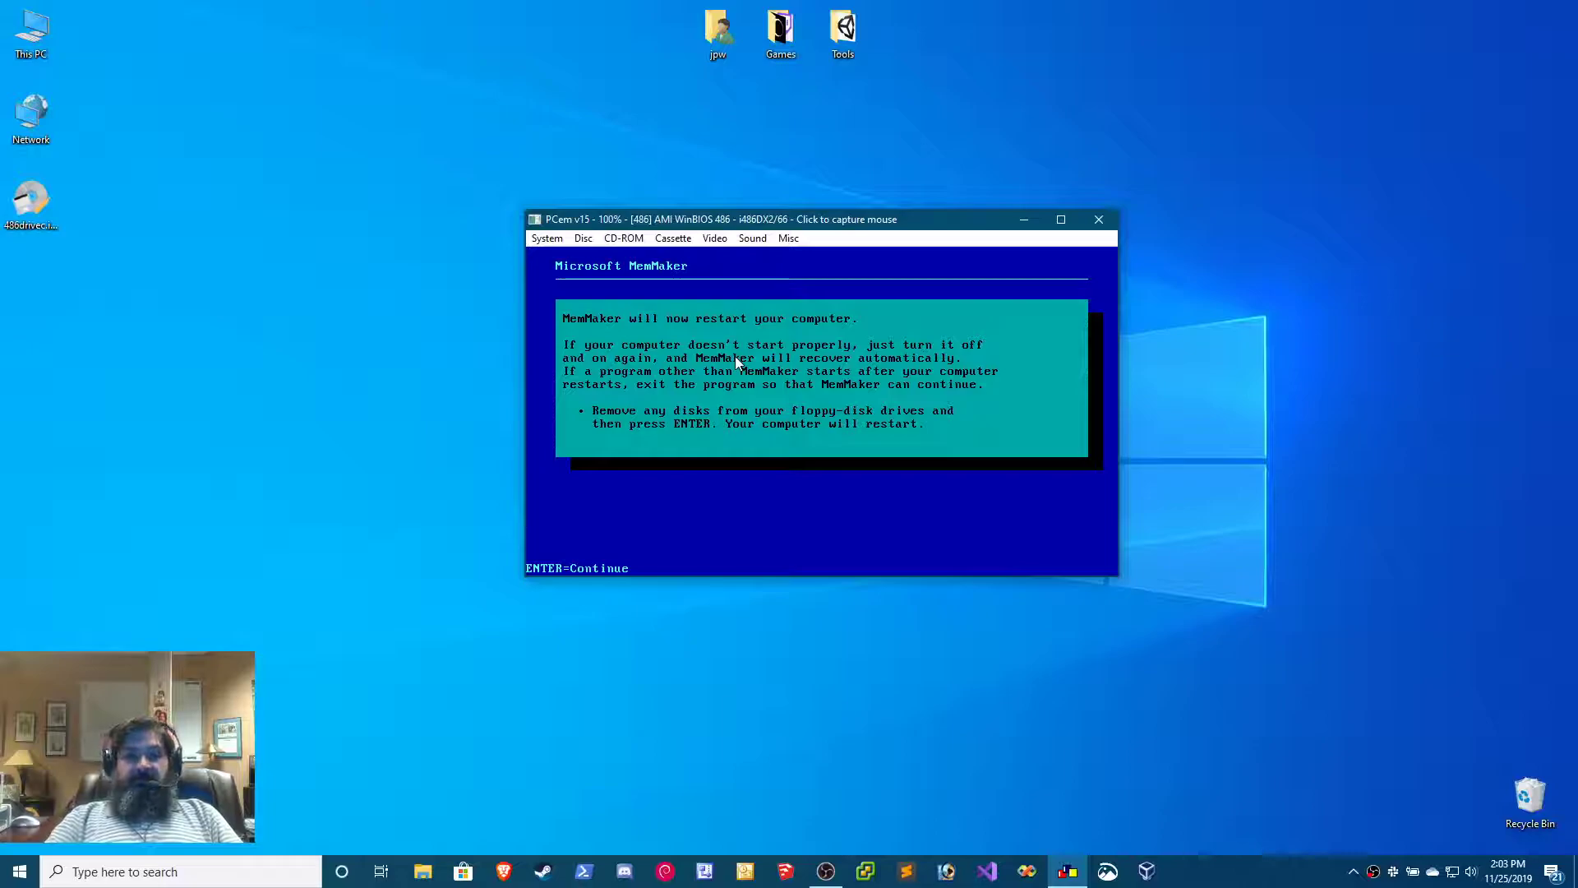
- Let MemMaker restart the computer for both of its passes, answer Yes to the system working properly, and exit
key(Return)
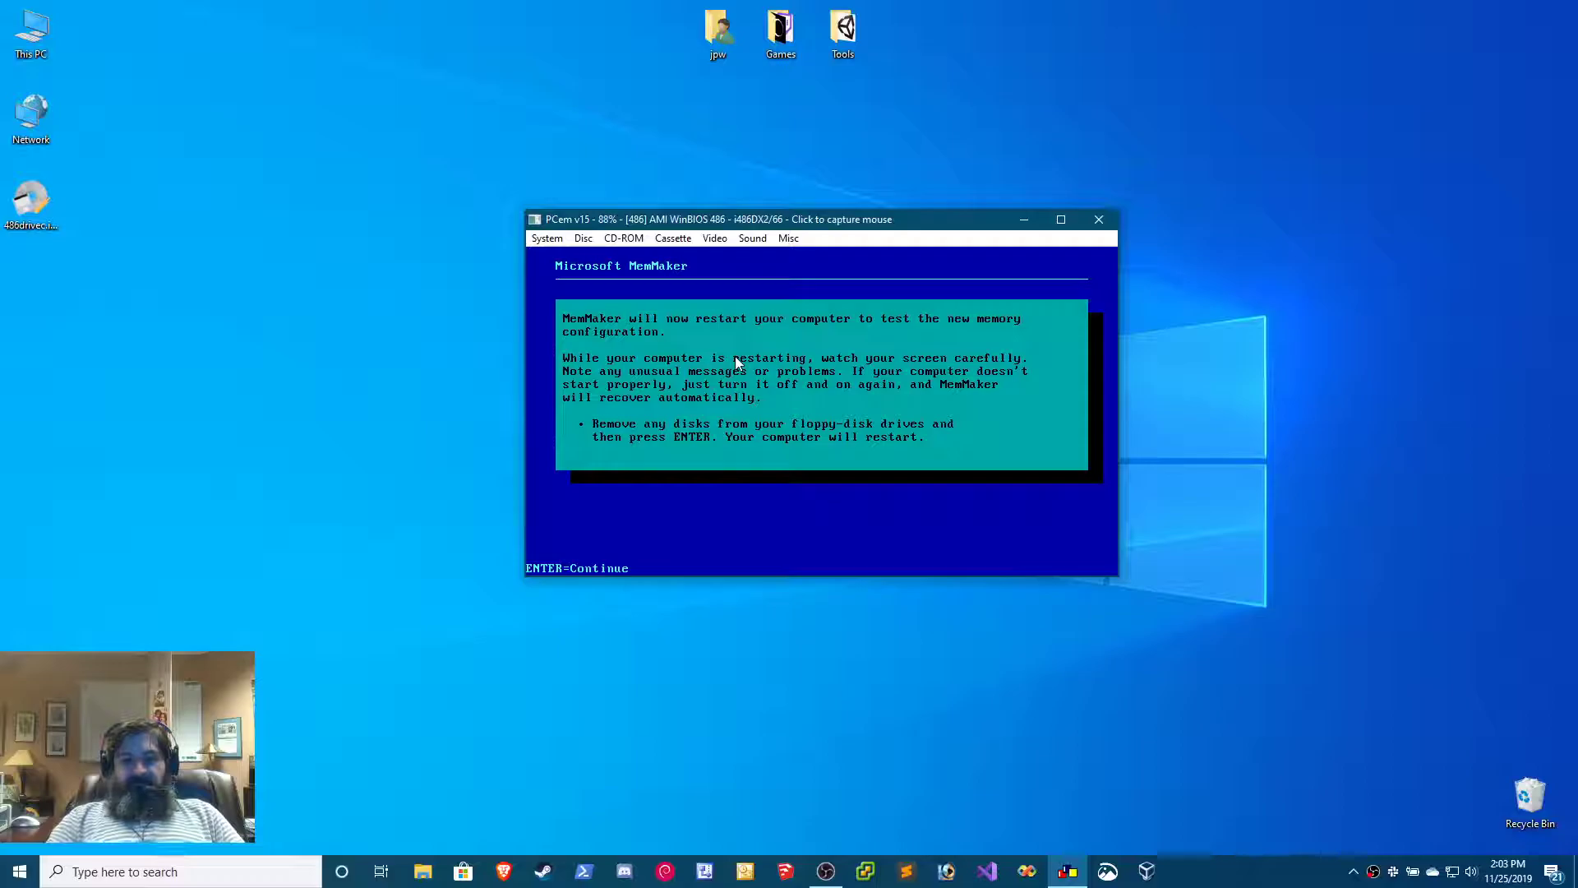
key(Return)
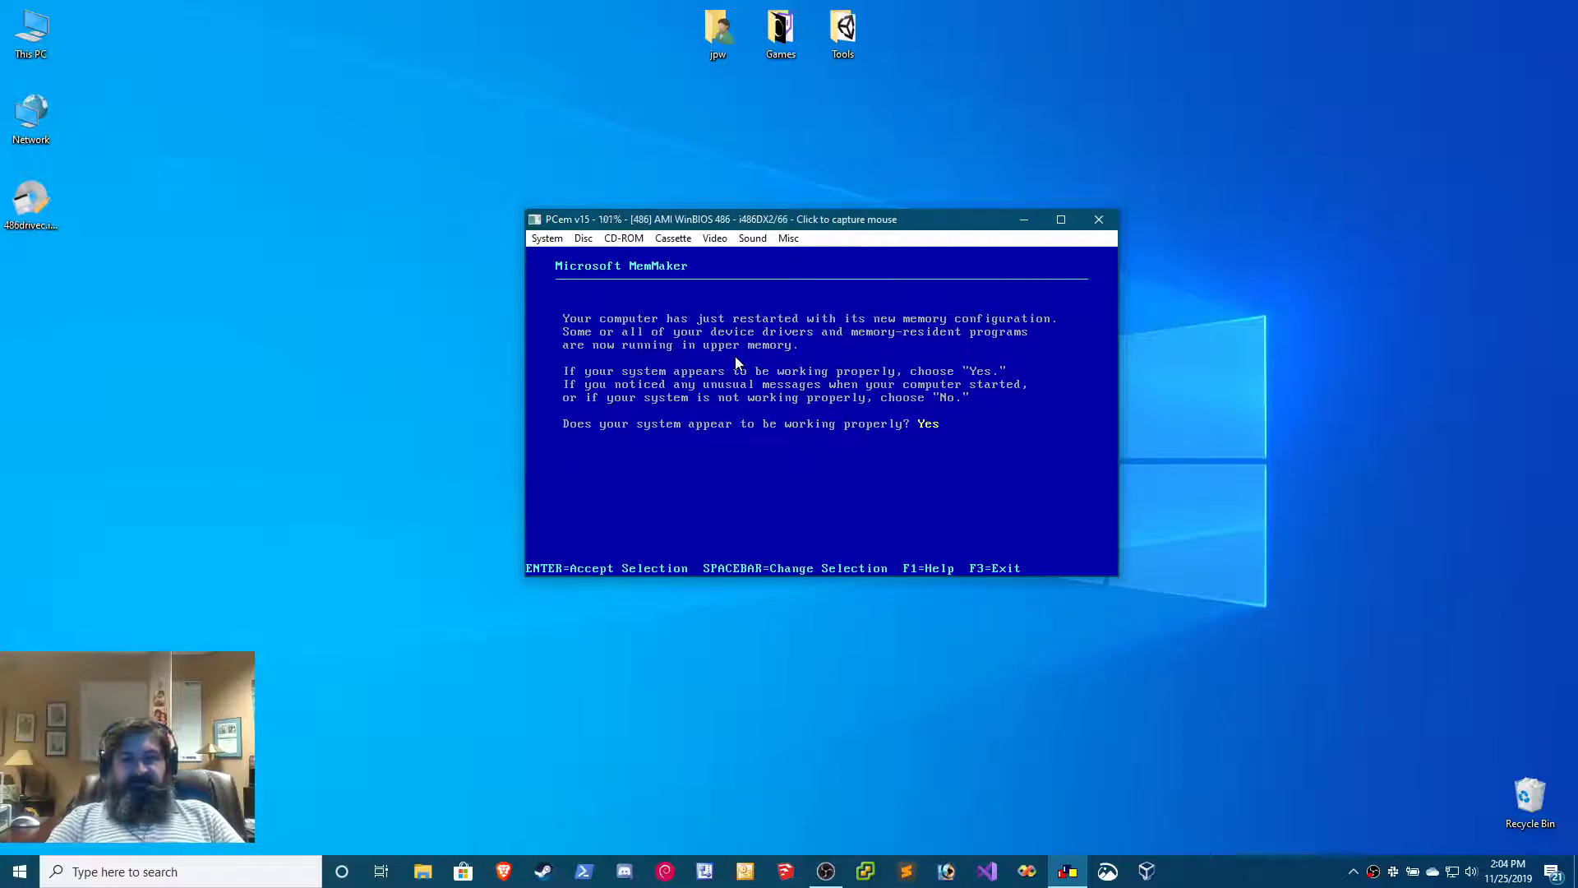
key(Return)
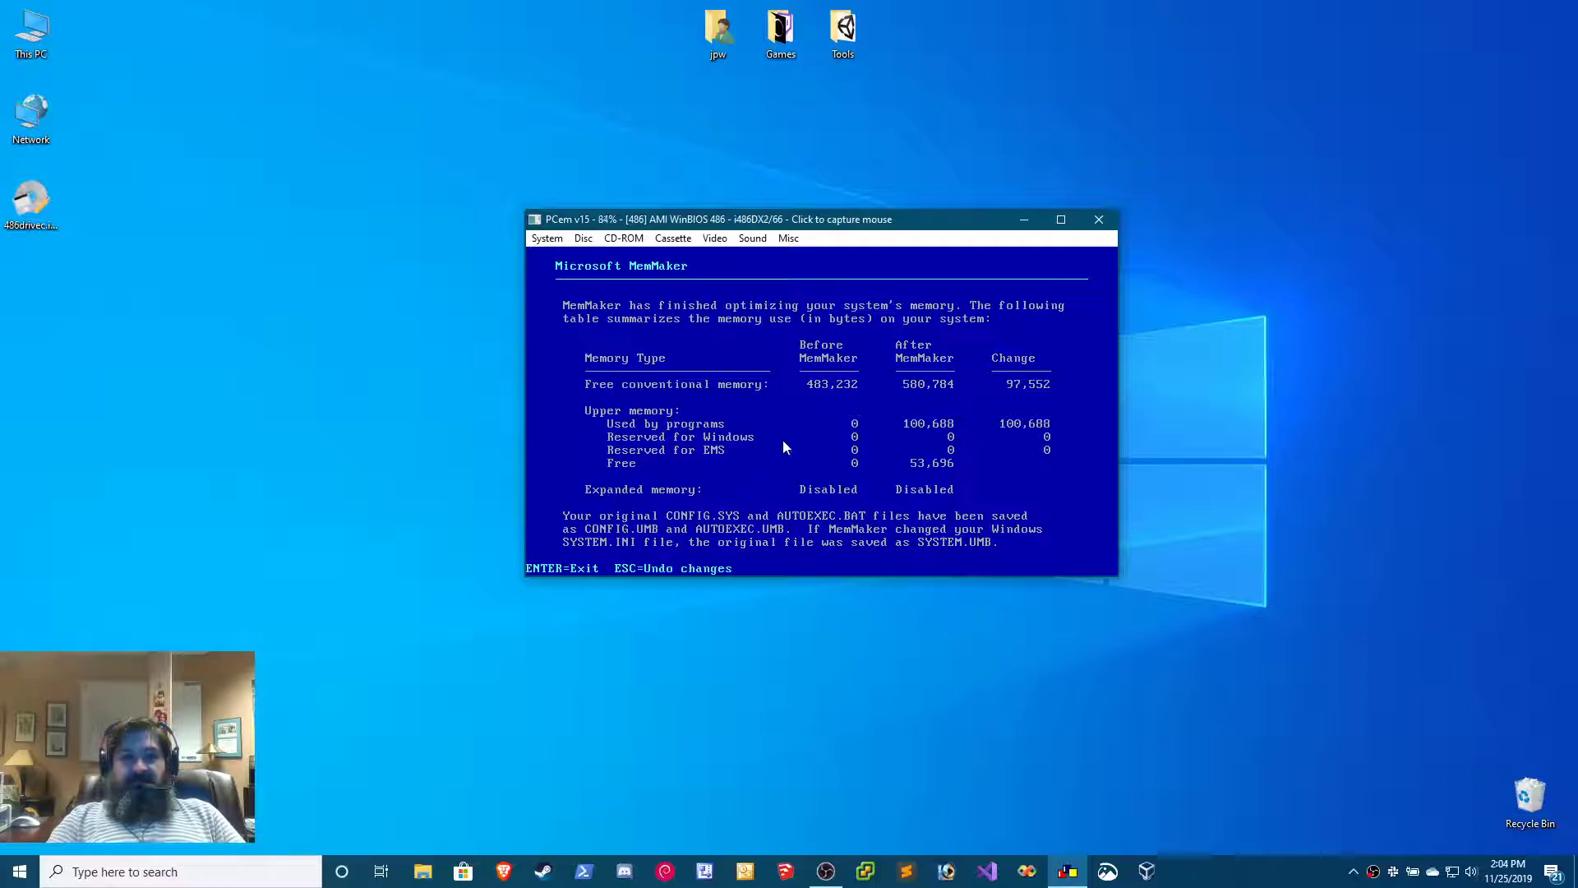
key(Return)
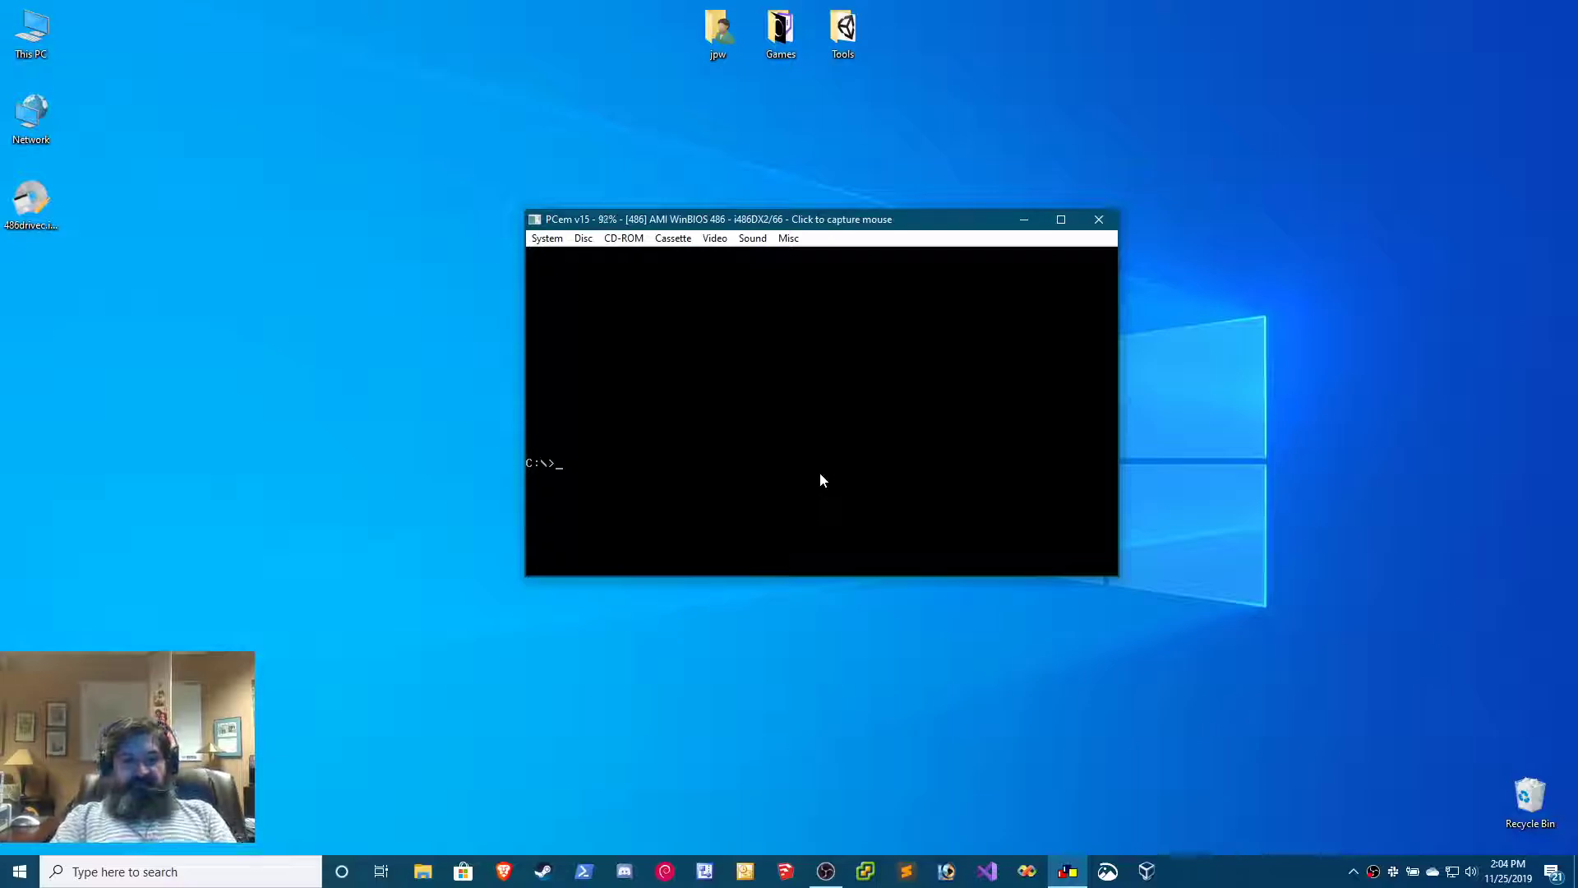
- Try to view config.sys with more, and display its contents with type config.sys
text(more config.sys)
key(Return)
text(type config.sys)
key(Return)
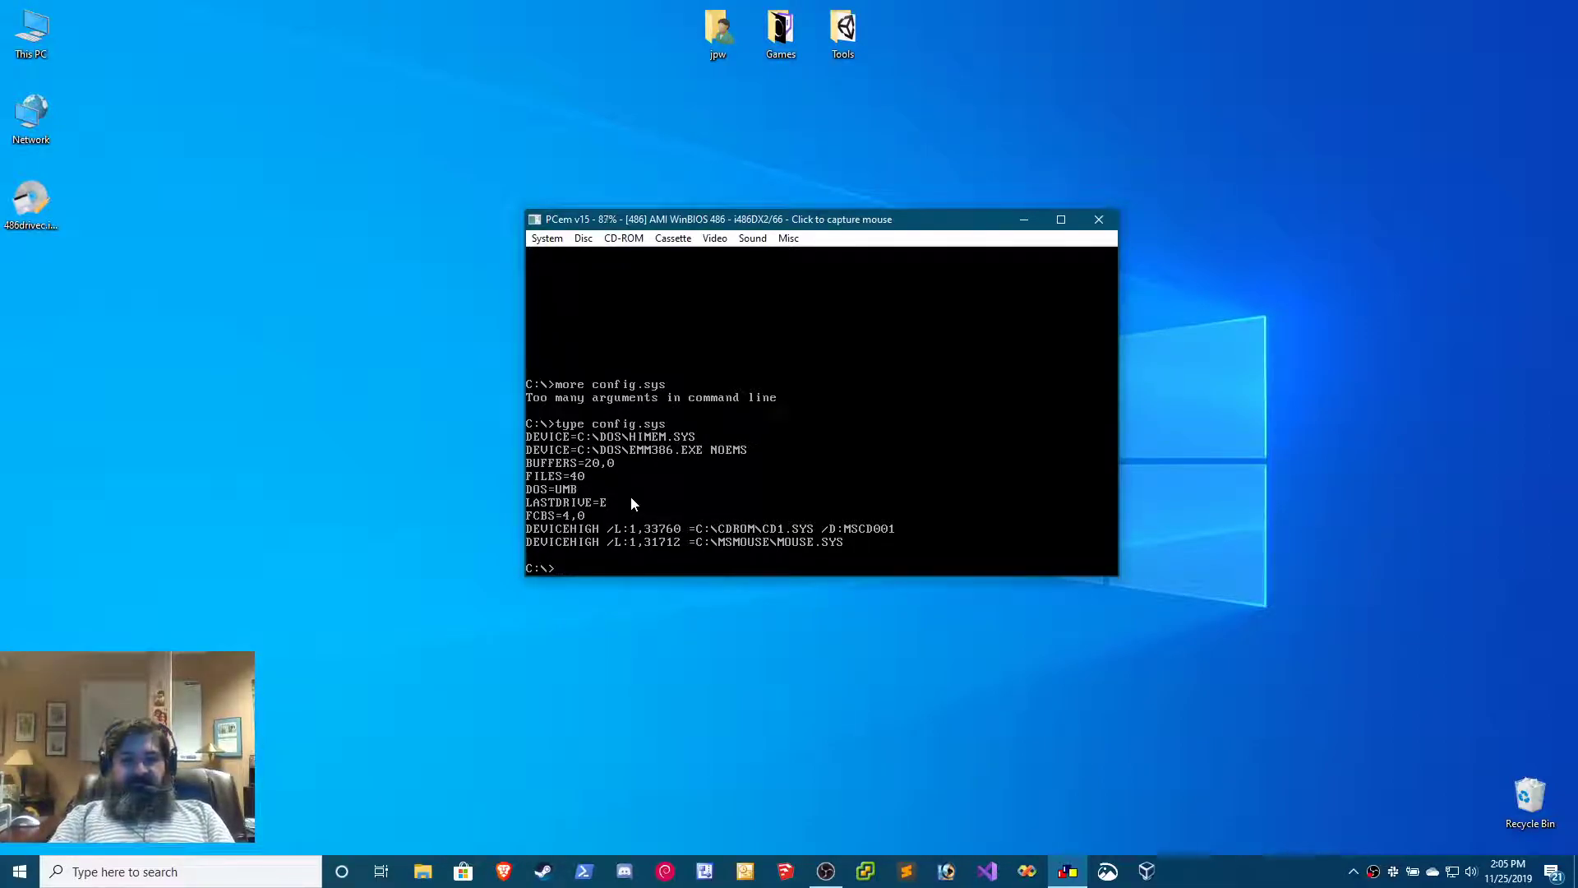
- Display the contents of autoexec.bat with type, and show the memory usage summary with mem
text(autoexec.bat)
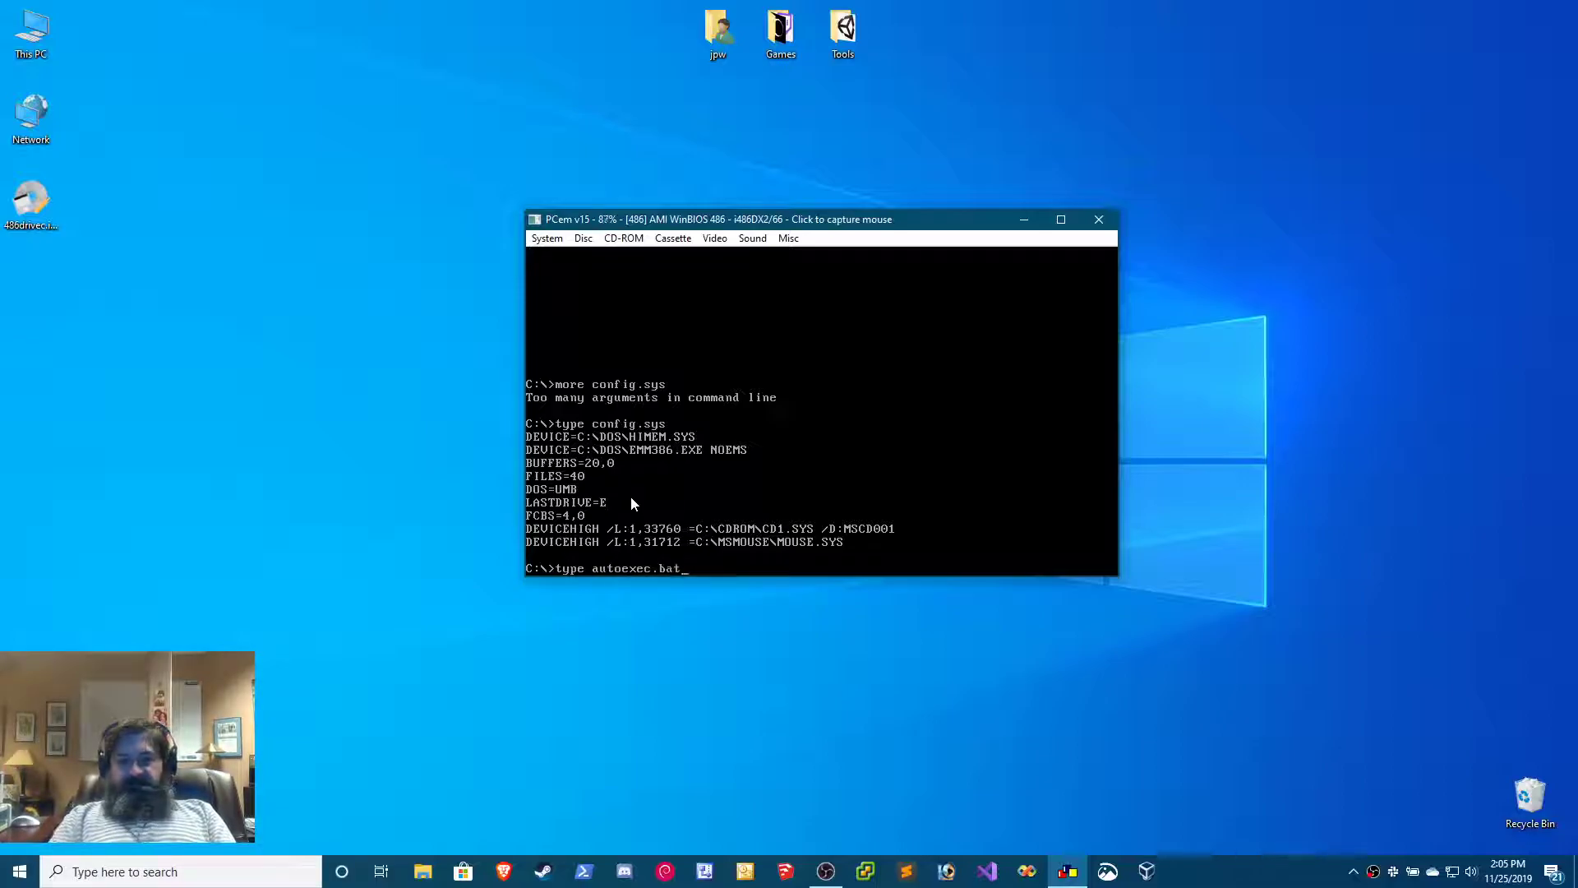
key(Return)
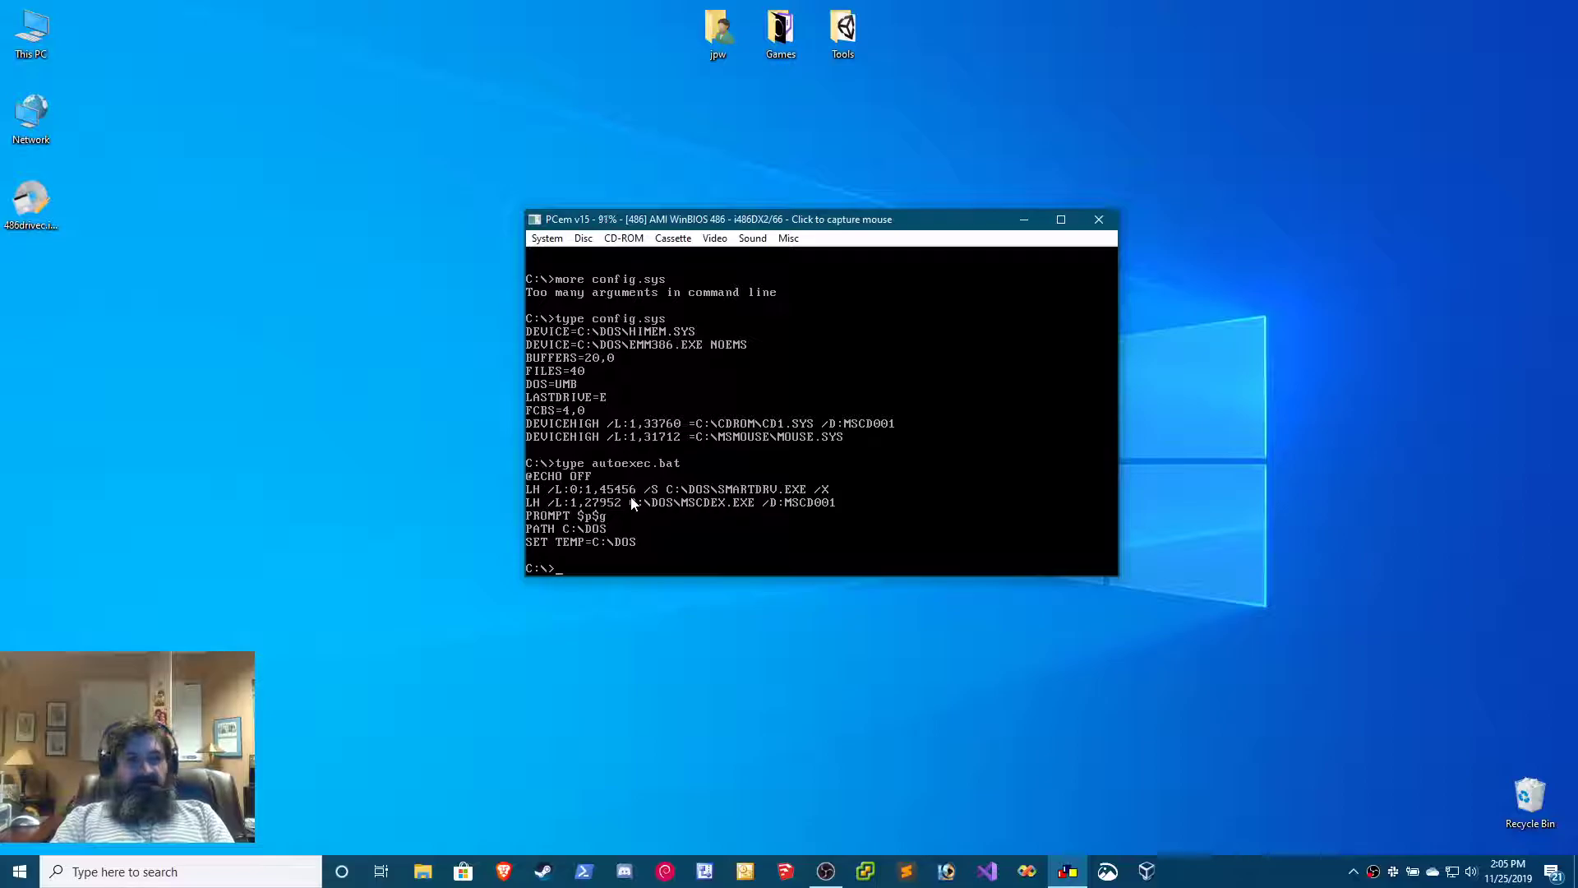
key(Return)
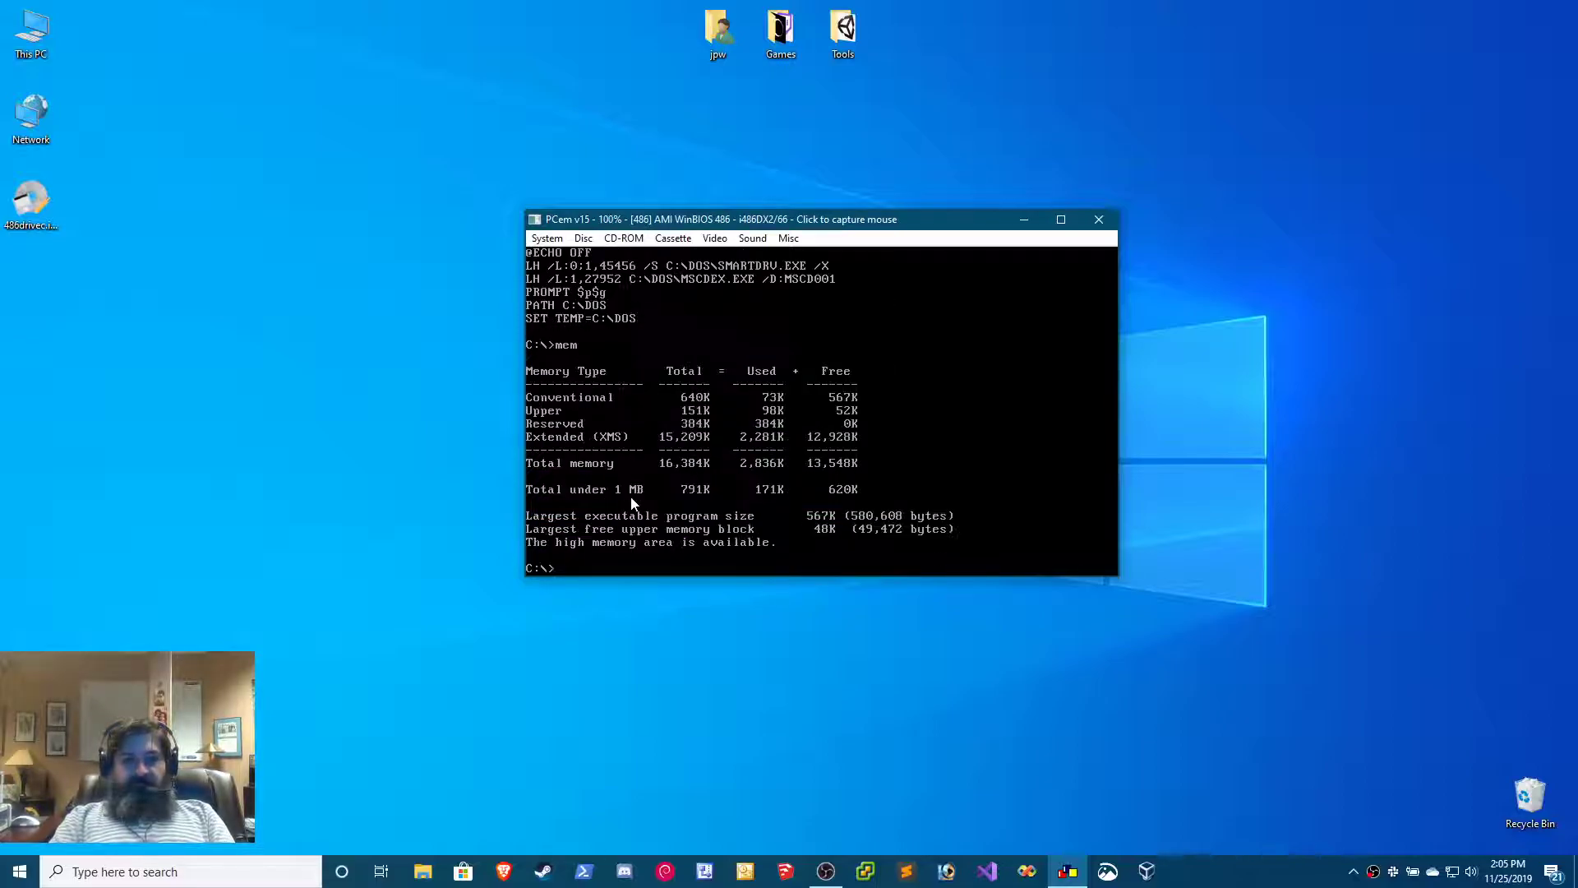